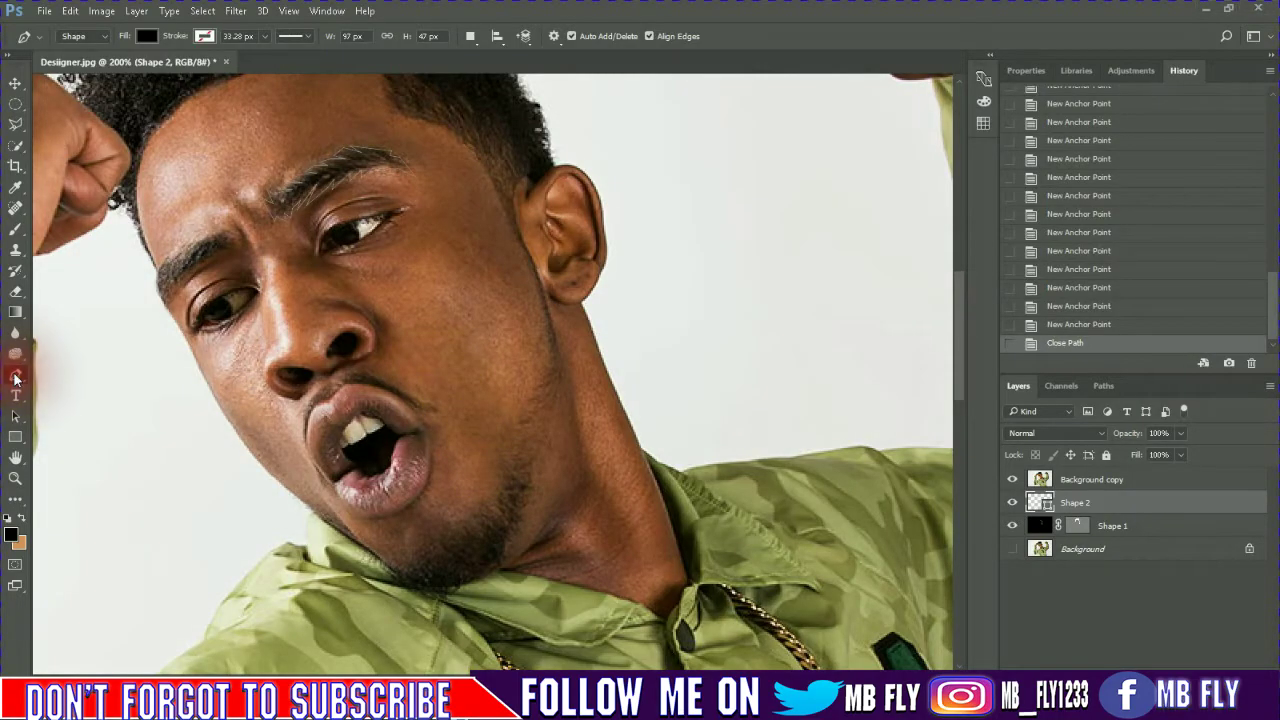
# Zoom to 300%, pen a closed lashed upper-eye outline on Shape 3, and hide Background copy
pyautogui.scroll(2, 415, 394)
pyautogui.scroll(1, 415, 394)
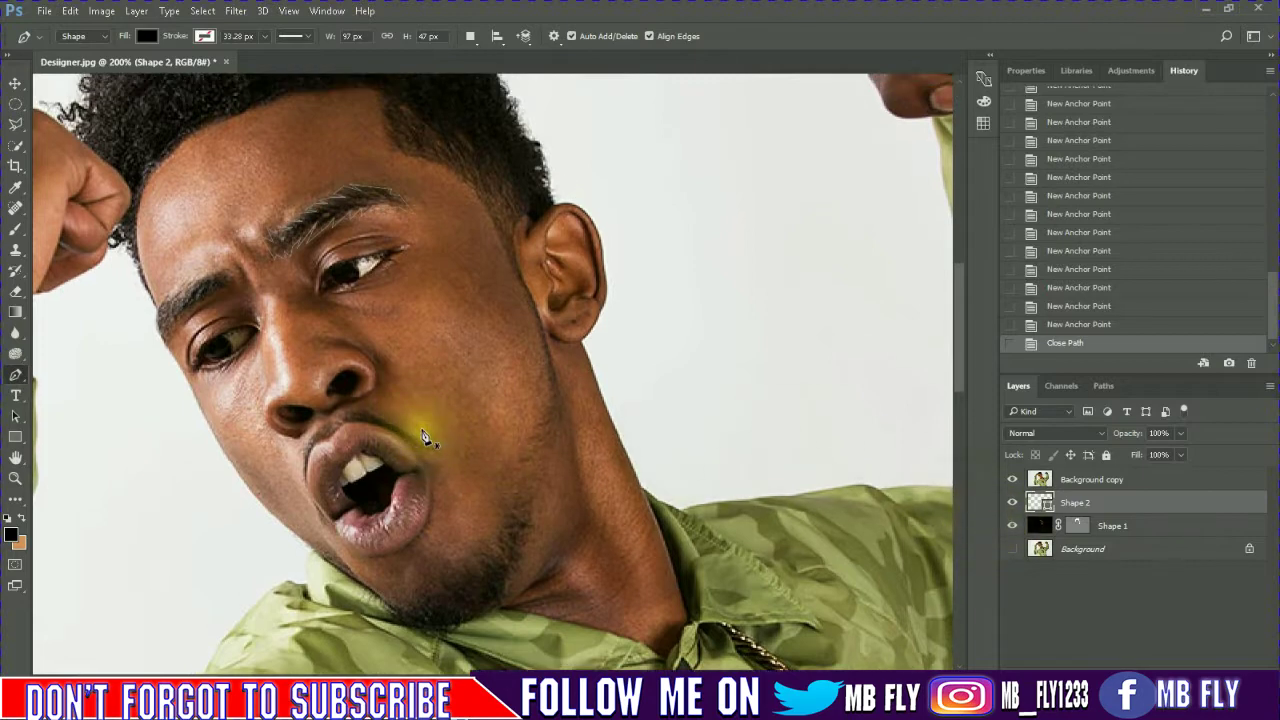
pyautogui.hotkey('ctrl', '+')
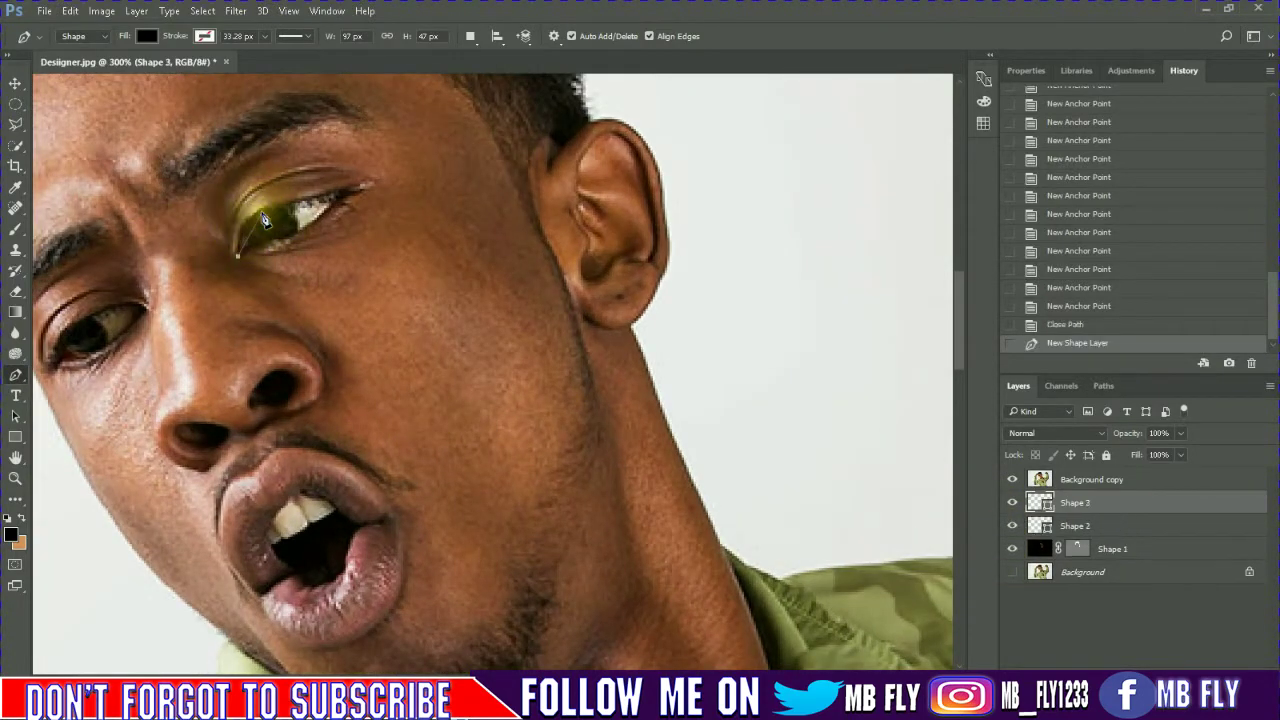
pyautogui.moveTo(292, 211); pyautogui.dragTo(261, 210)
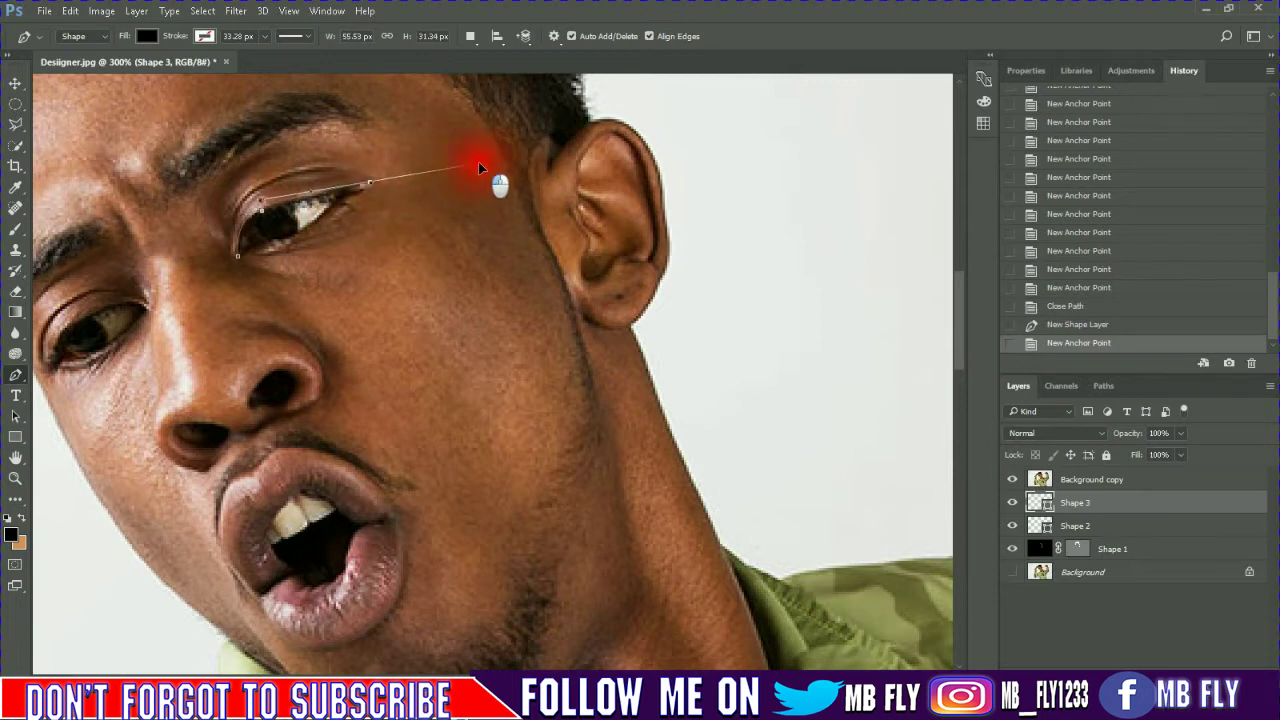
pyautogui.moveTo(446, 166)
pyautogui.mouseDown()
pyautogui.moveTo(364, 183)
pyautogui.moveTo(372, 193)
pyautogui.mouseUp()
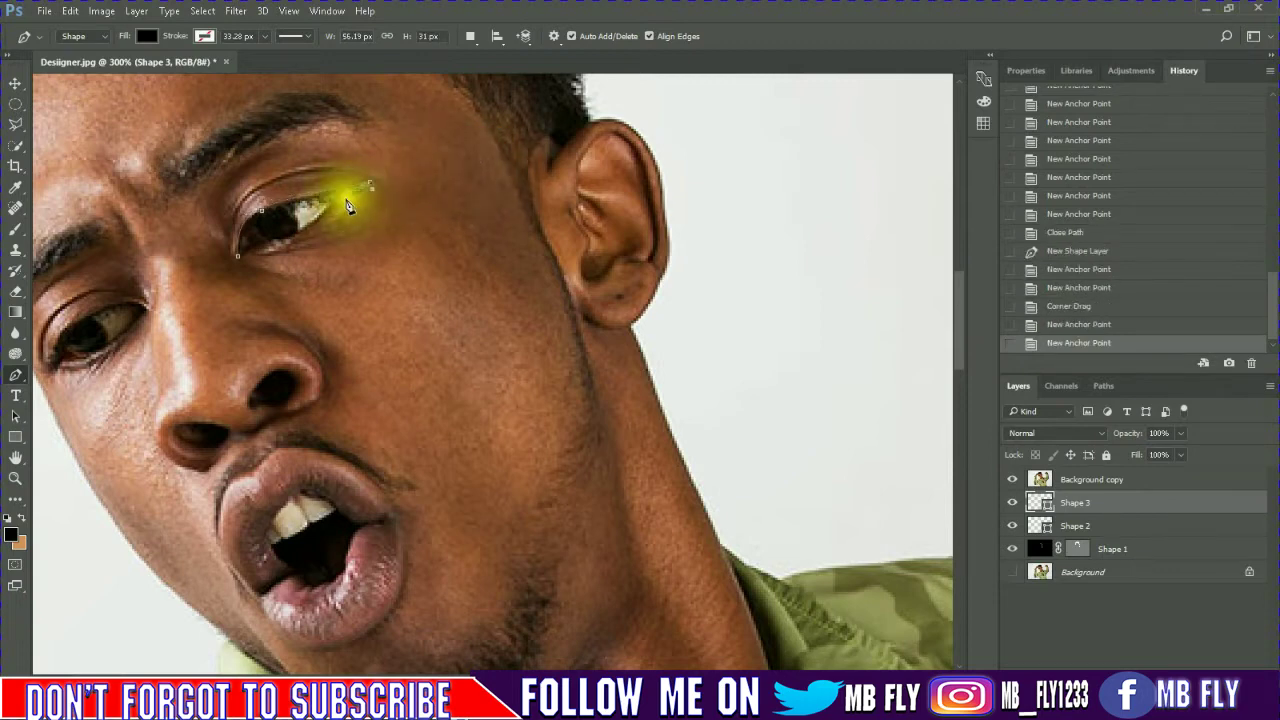
pyautogui.click(357, 217)
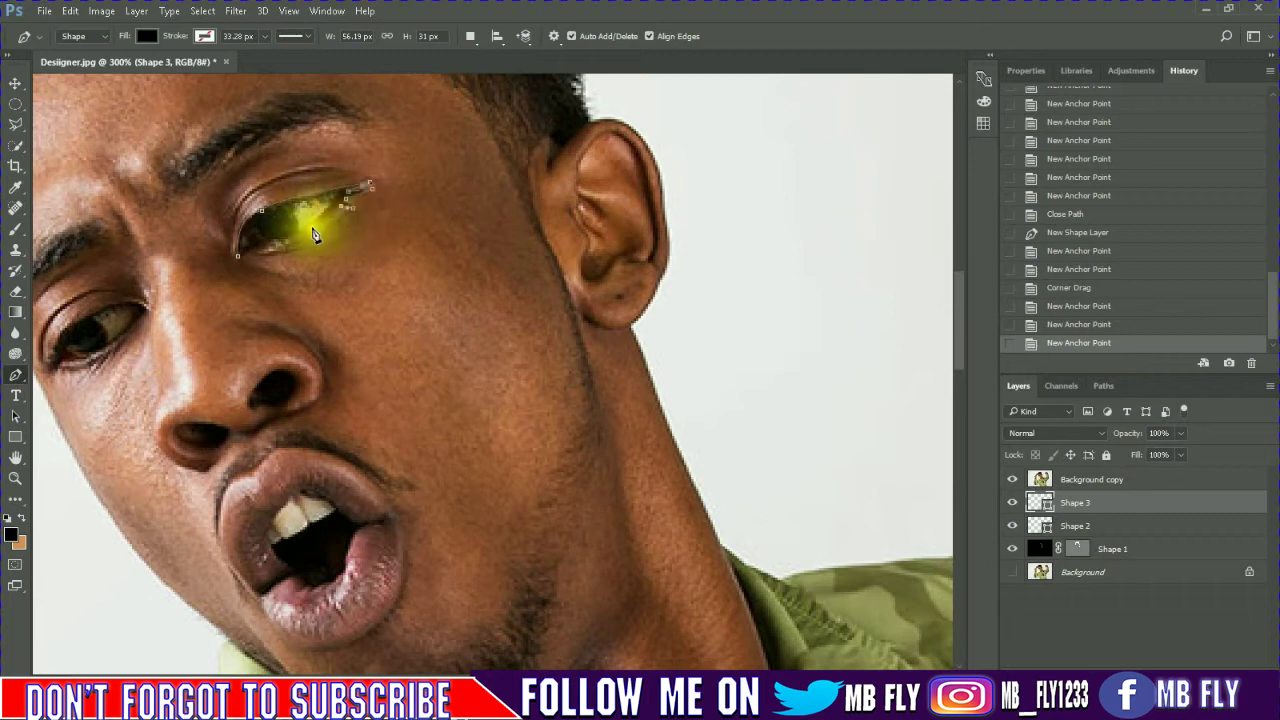
pyautogui.click(247, 261)
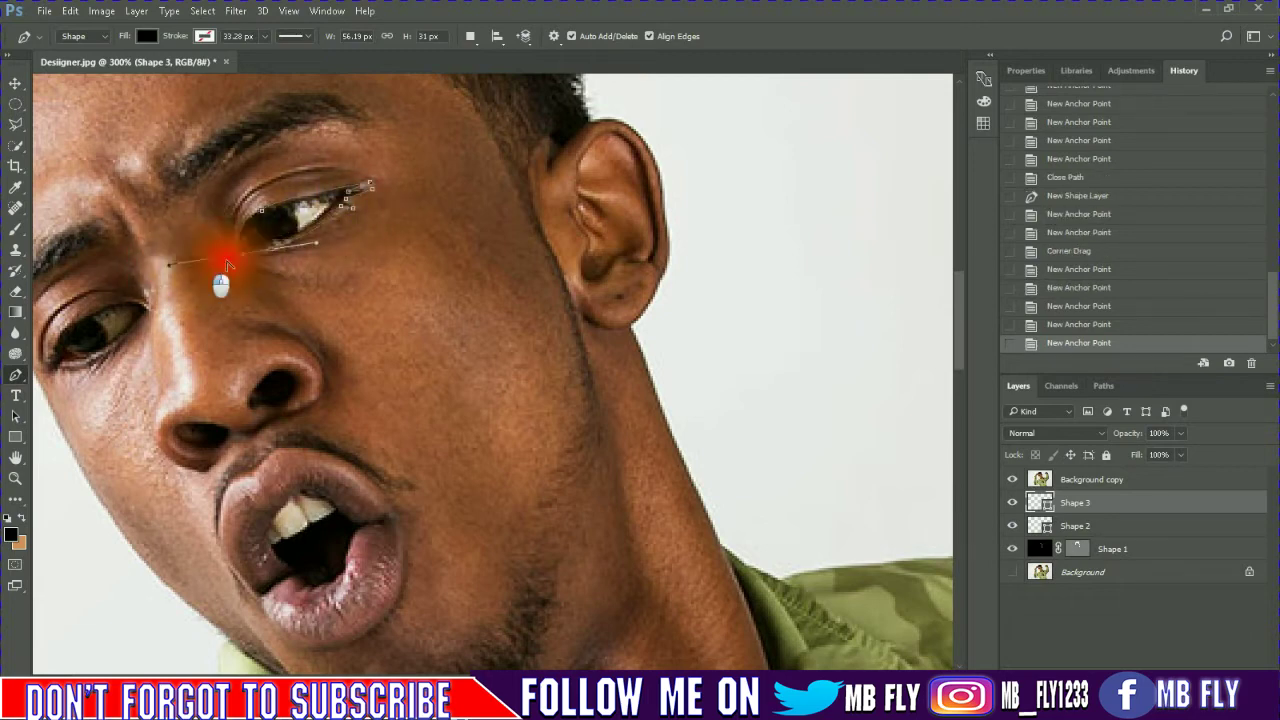
pyautogui.moveTo(266, 247); pyautogui.dragTo(289, 257)
pyautogui.click(329, 220)
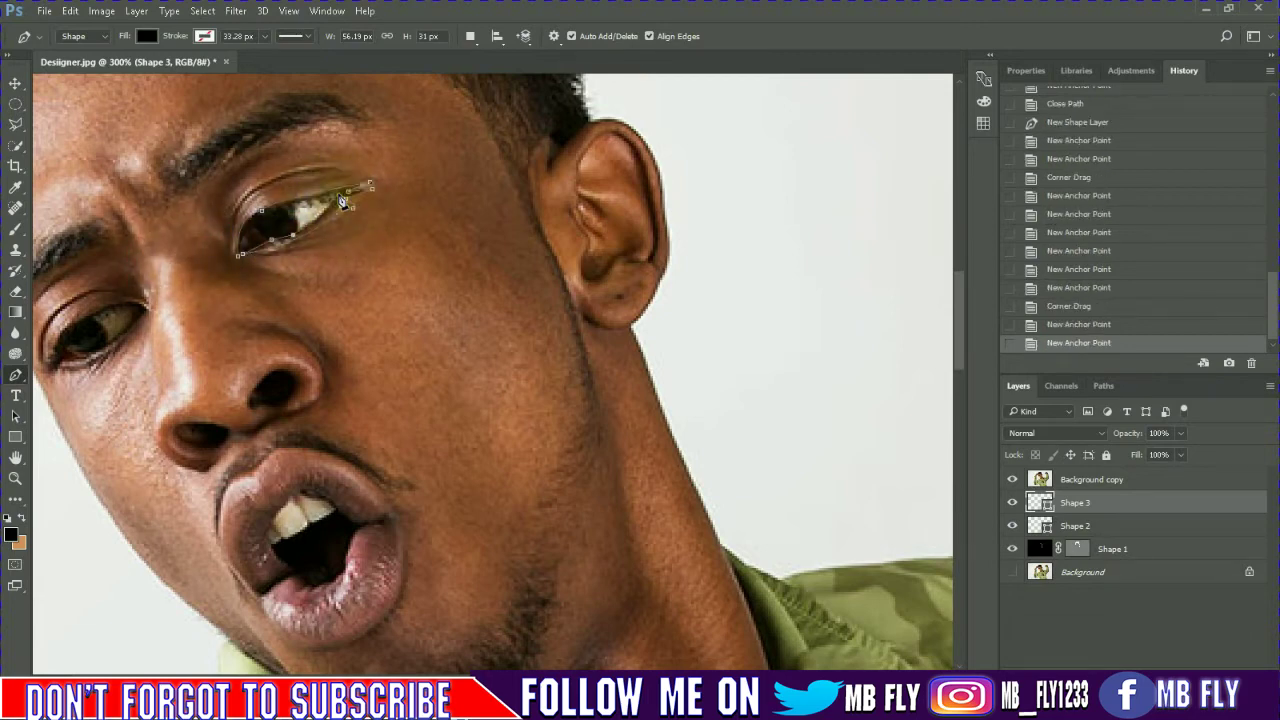
pyautogui.moveTo(338, 186); pyautogui.dragTo(333, 209)
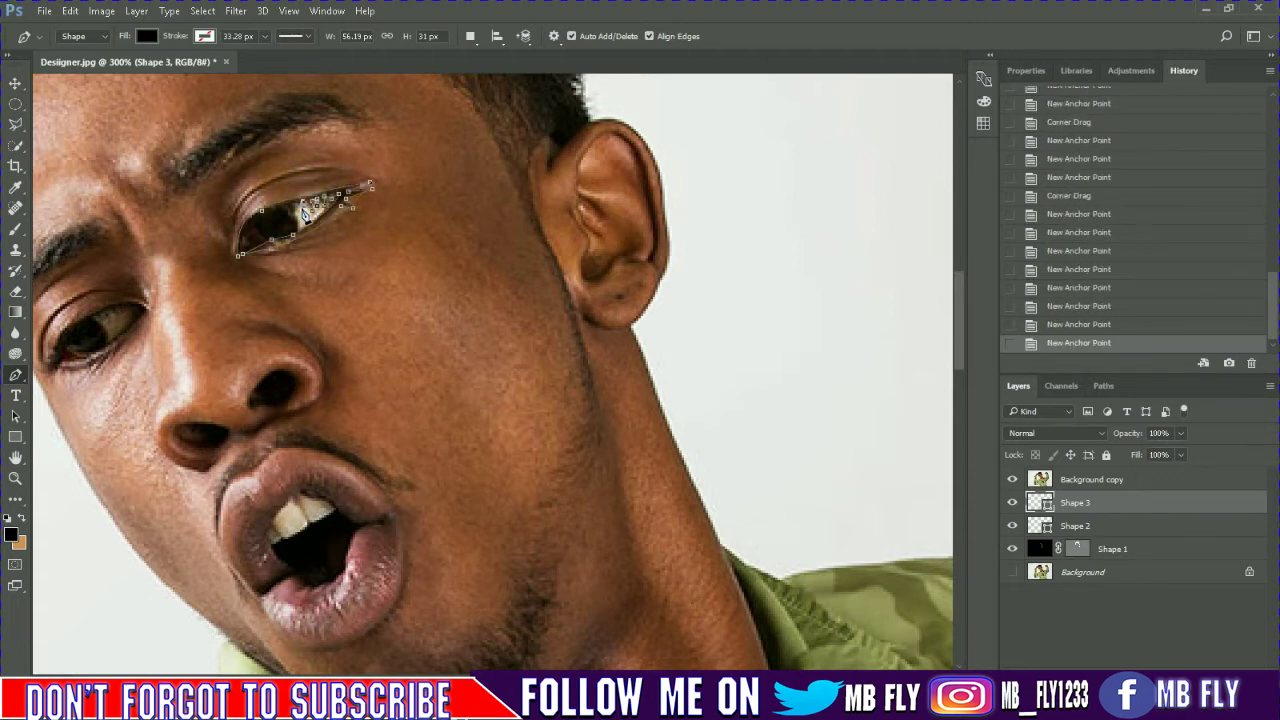
pyautogui.click(304, 212)
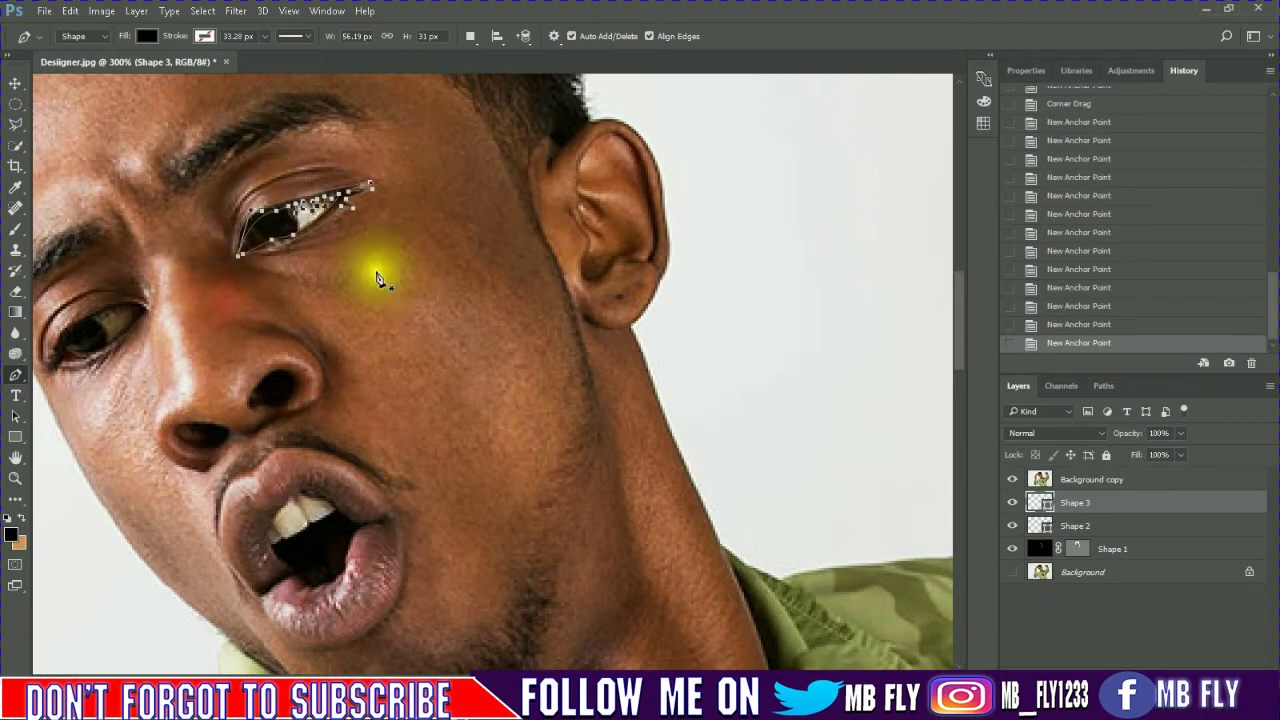
pyautogui.click(1011, 484)
# Pen a closed white-filled eye-white shape inside the upper eye outline with the photo hidden
pyautogui.click(1011, 484)
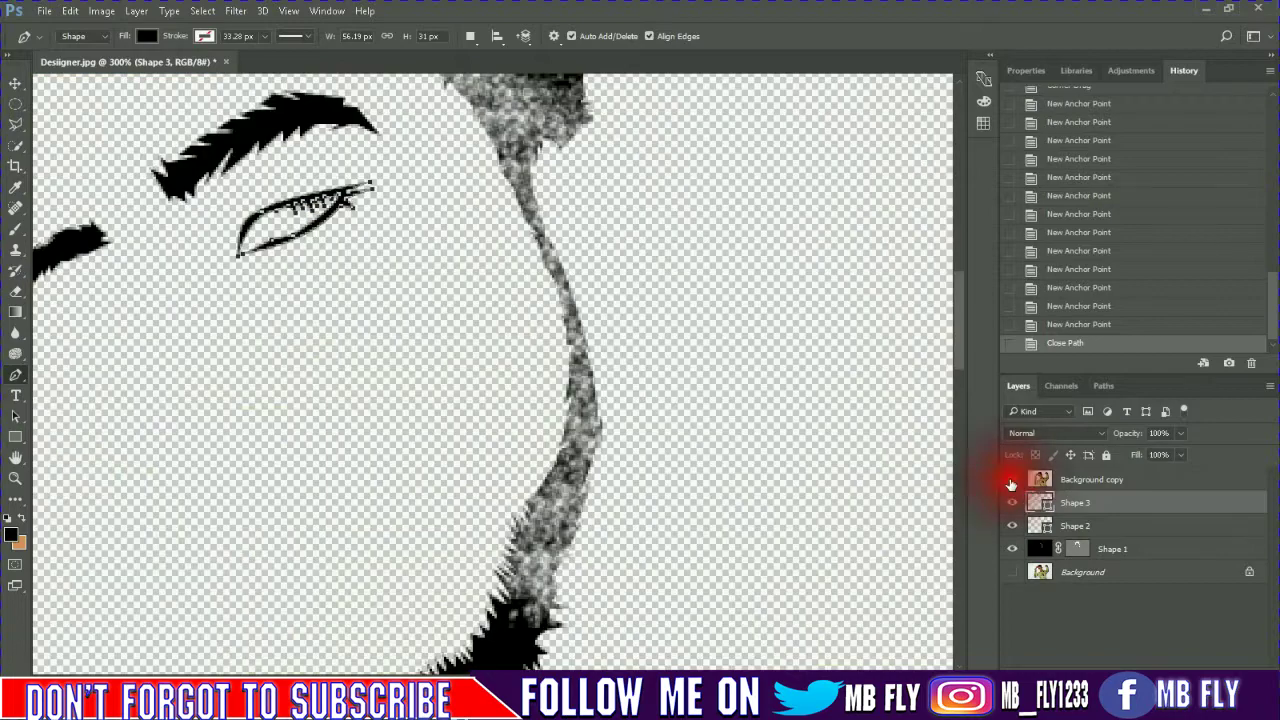
pyautogui.click(1099, 528)
pyautogui.click(1014, 484)
pyautogui.click(229, 257)
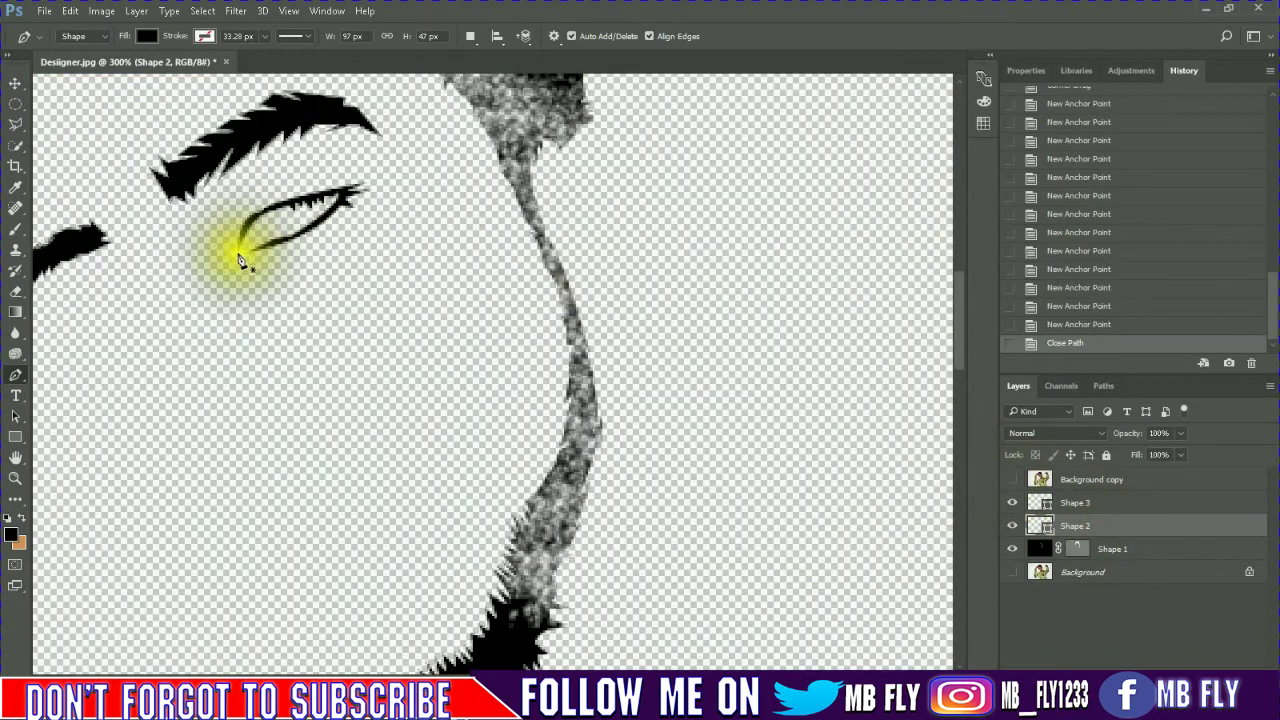
pyautogui.click(145, 37)
pyautogui.click(171, 129)
pyautogui.click(287, 215)
pyautogui.moveTo(287, 215); pyautogui.dragTo(342, 197)
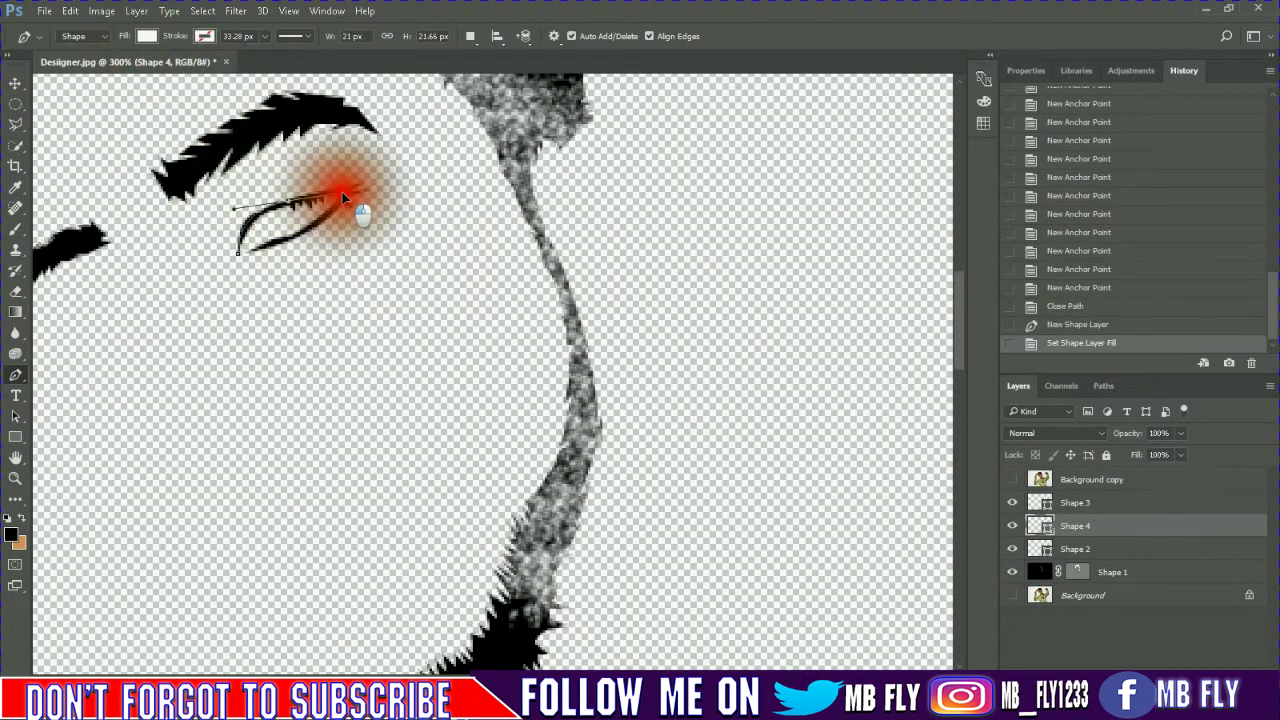
pyautogui.click(360, 188)
pyautogui.click(341, 200)
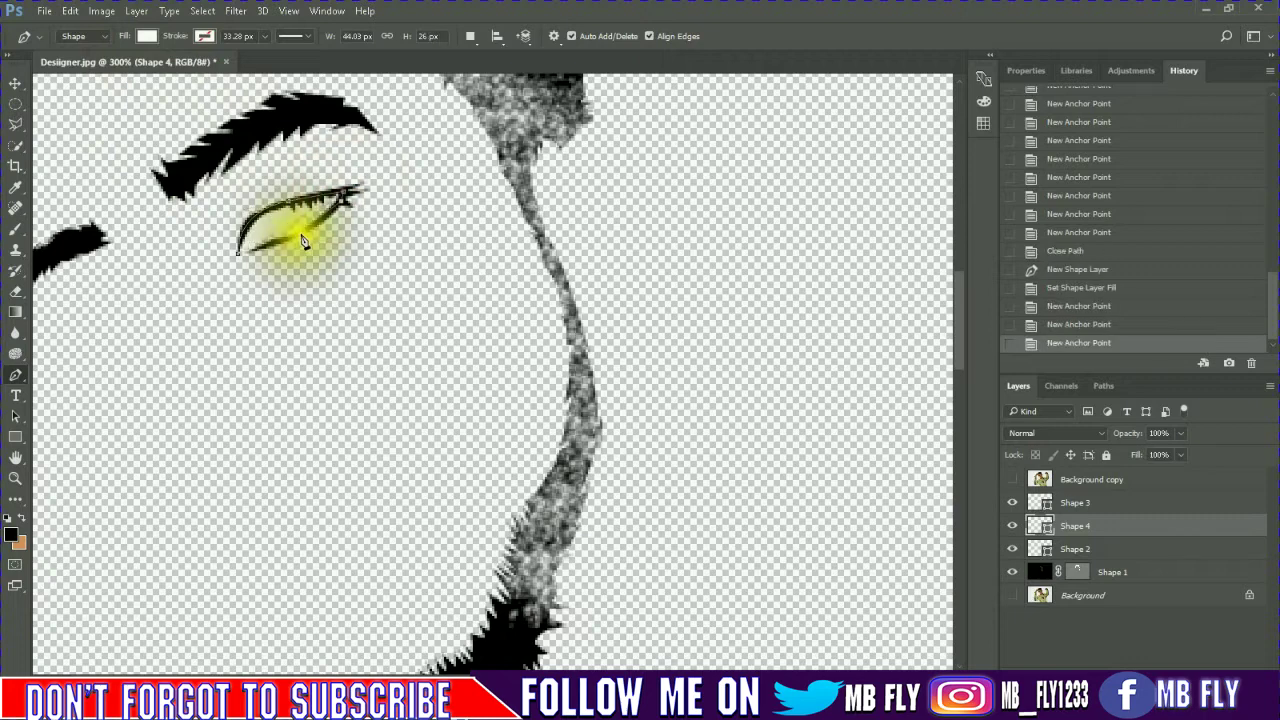
pyautogui.click(240, 250)
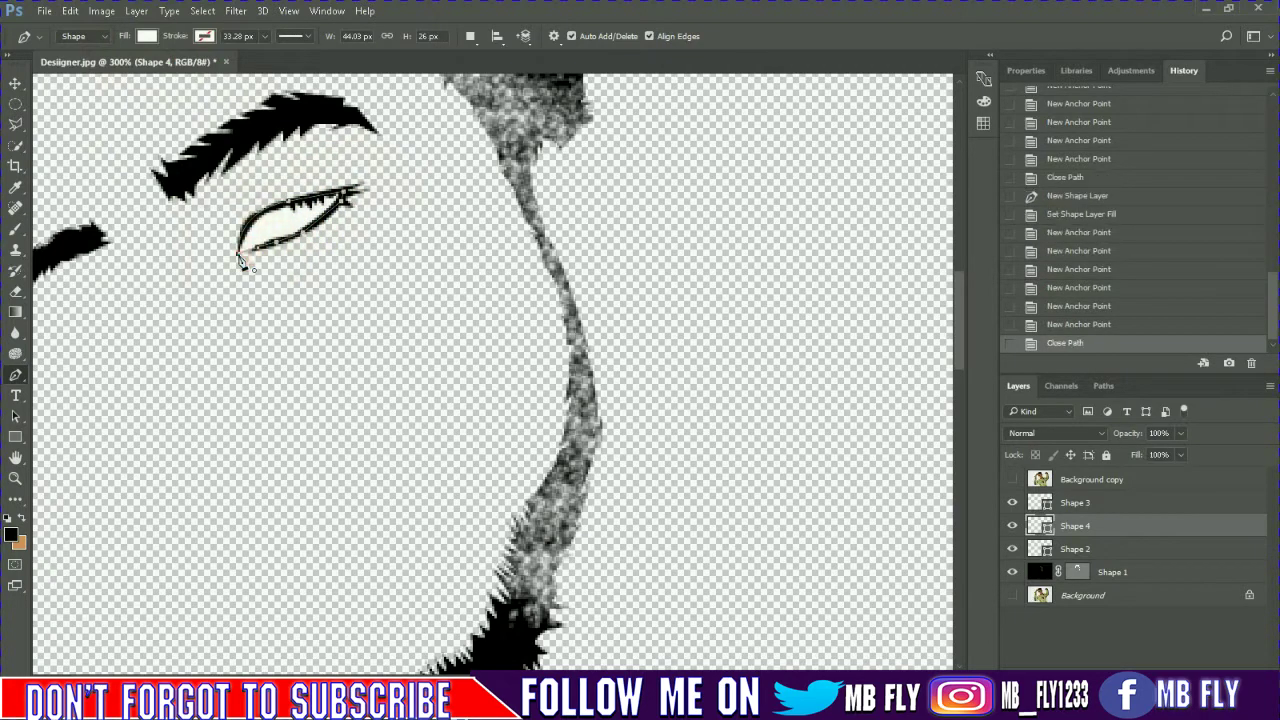
# Set the Brush tool to a hard round brush tip
pyautogui.press('b')
pyautogui.rightClick(448, 274)
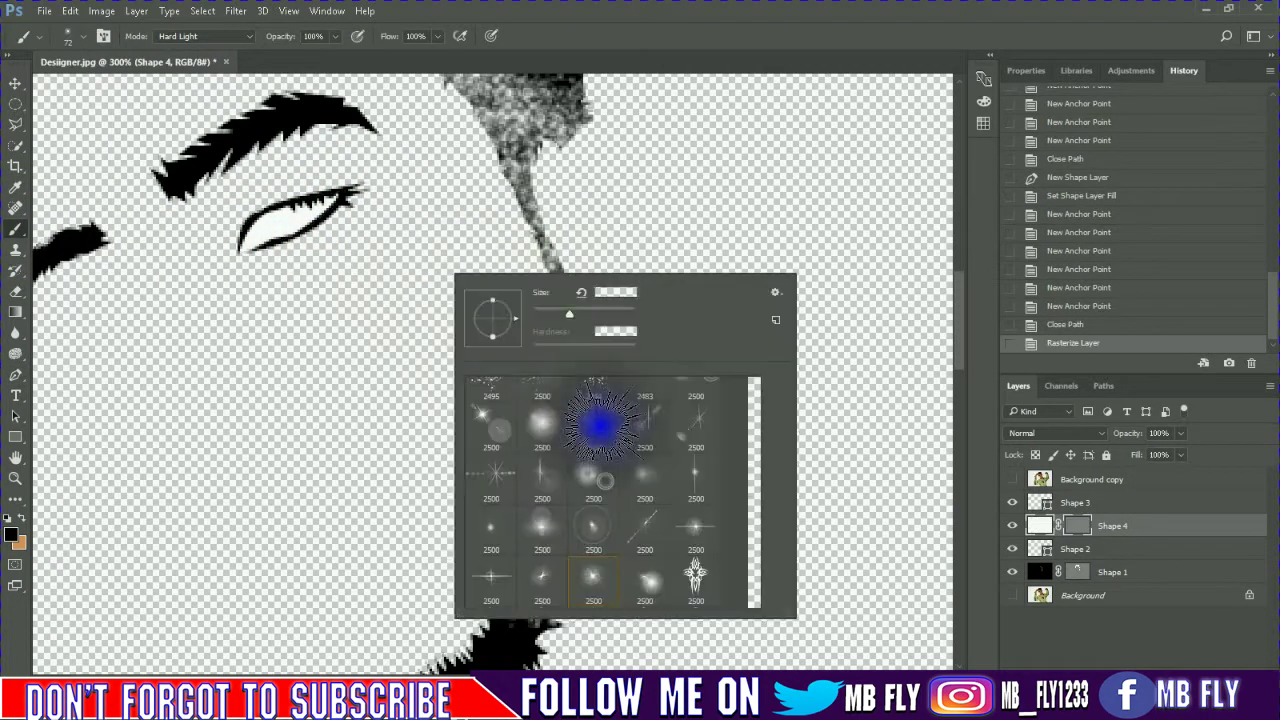
pyautogui.scroll(1, 590, 449)
pyautogui.click(314, 451)
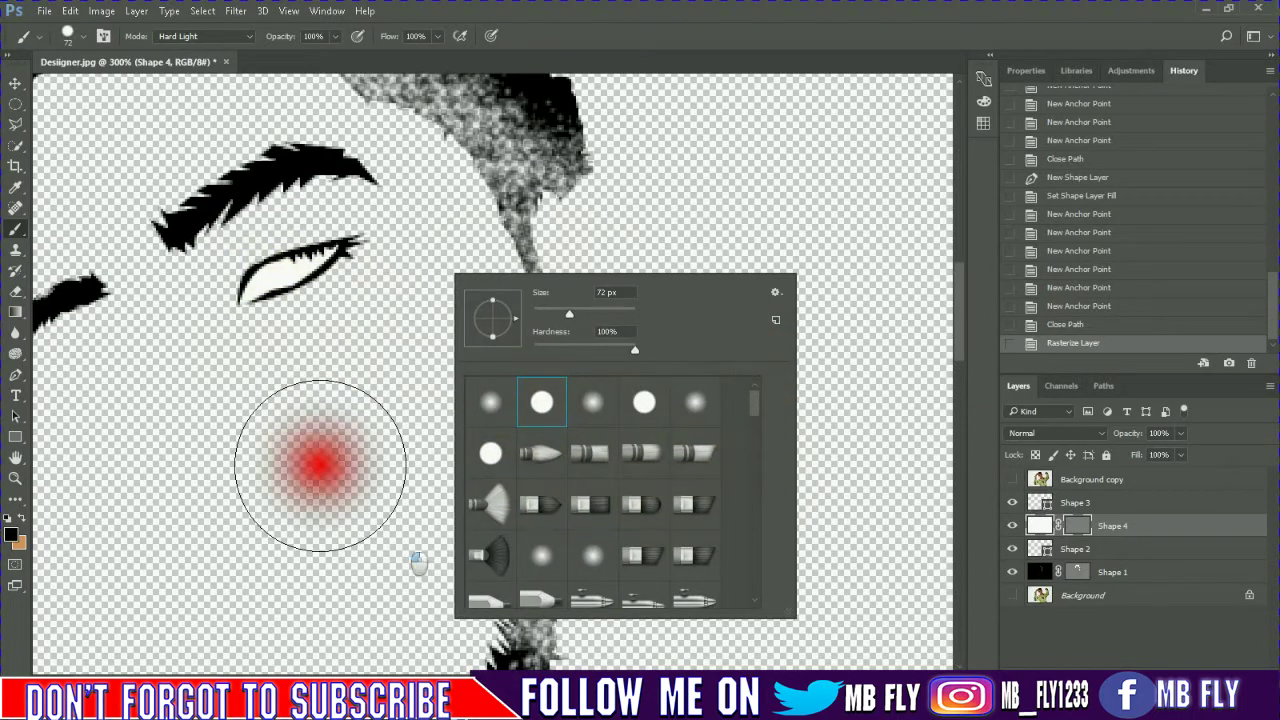
pyautogui.rightClick(398, 343)
pyautogui.click(1012, 485)
# Paint a black iris with an 18 px brush, using the photo as a guide
pyautogui.rightClick(450, 347)
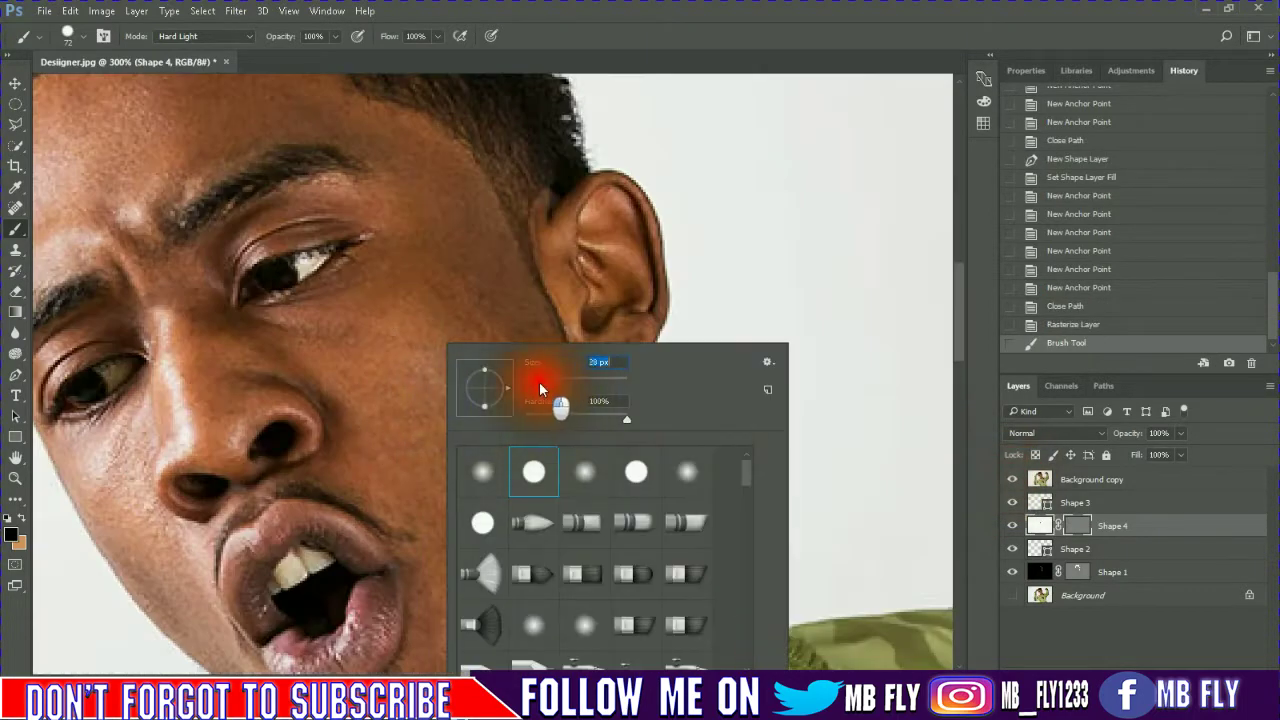
pyautogui.click(275, 274)
pyautogui.moveTo(268, 270); pyautogui.dragTo(285, 276)
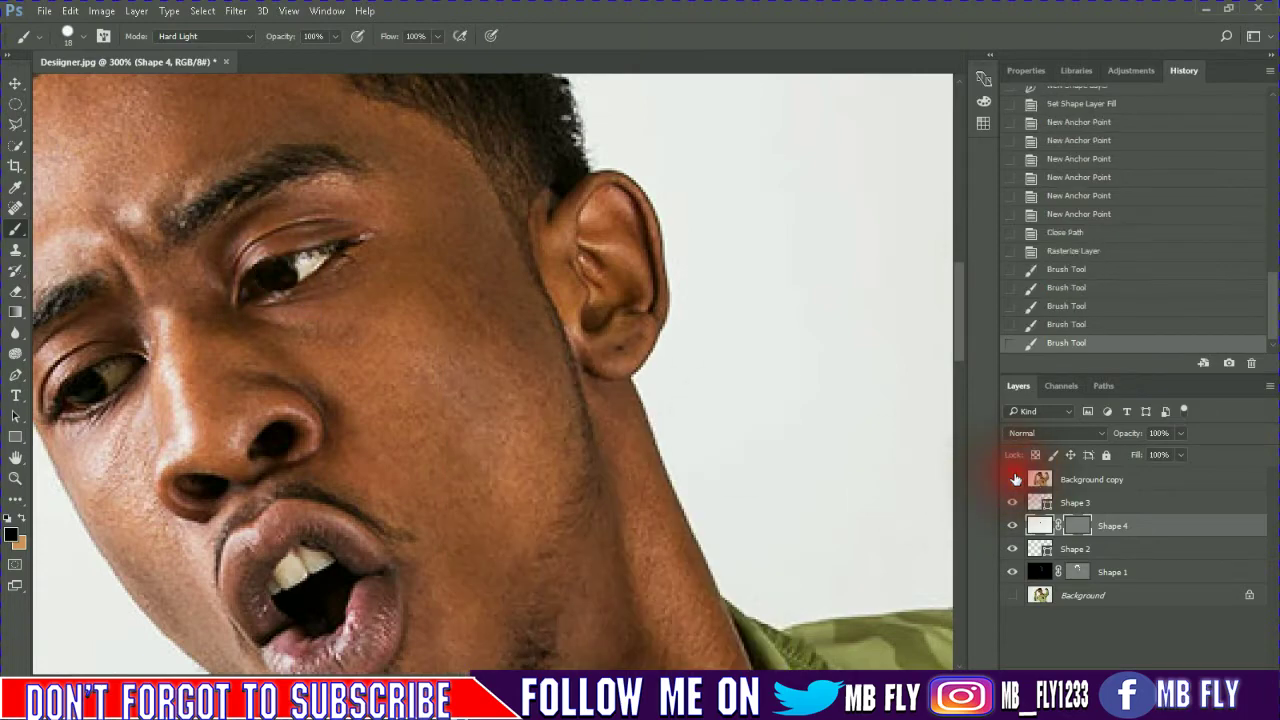
pyautogui.click(1012, 479)
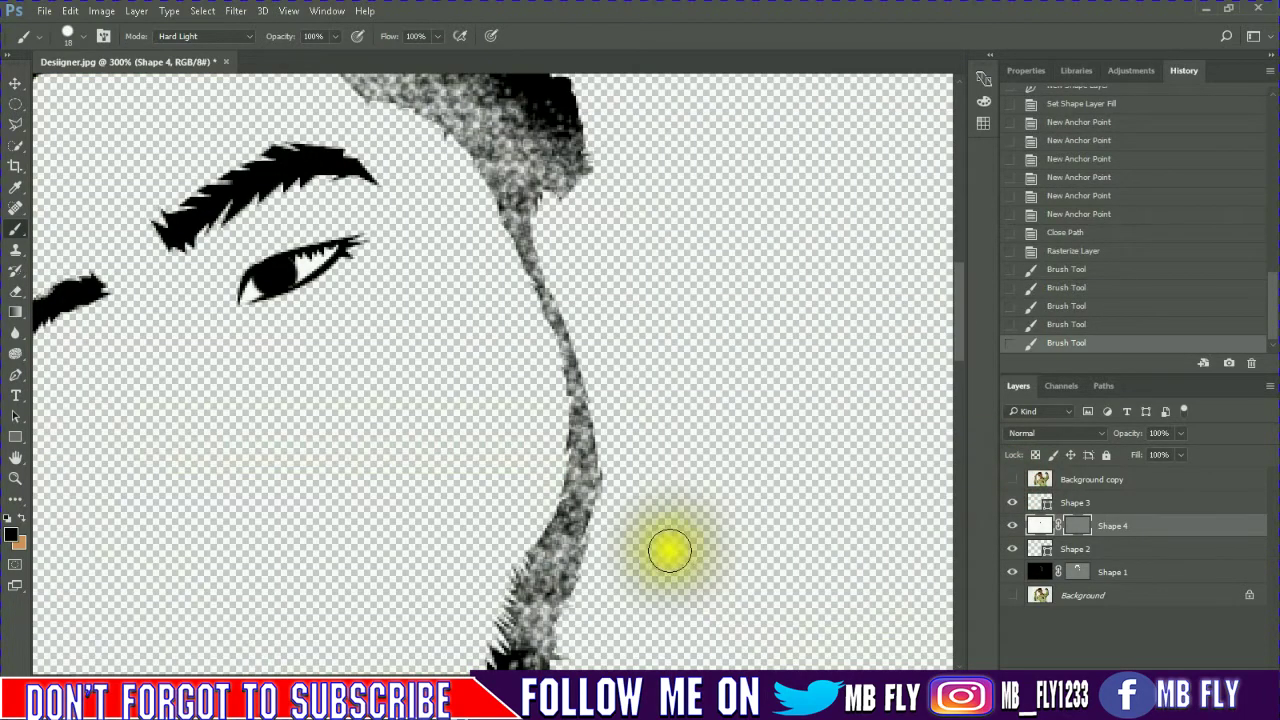
pyautogui.click(15, 375)
# Pen a small closed shape at the upper eye's inner corner
pyautogui.click(262, 268)
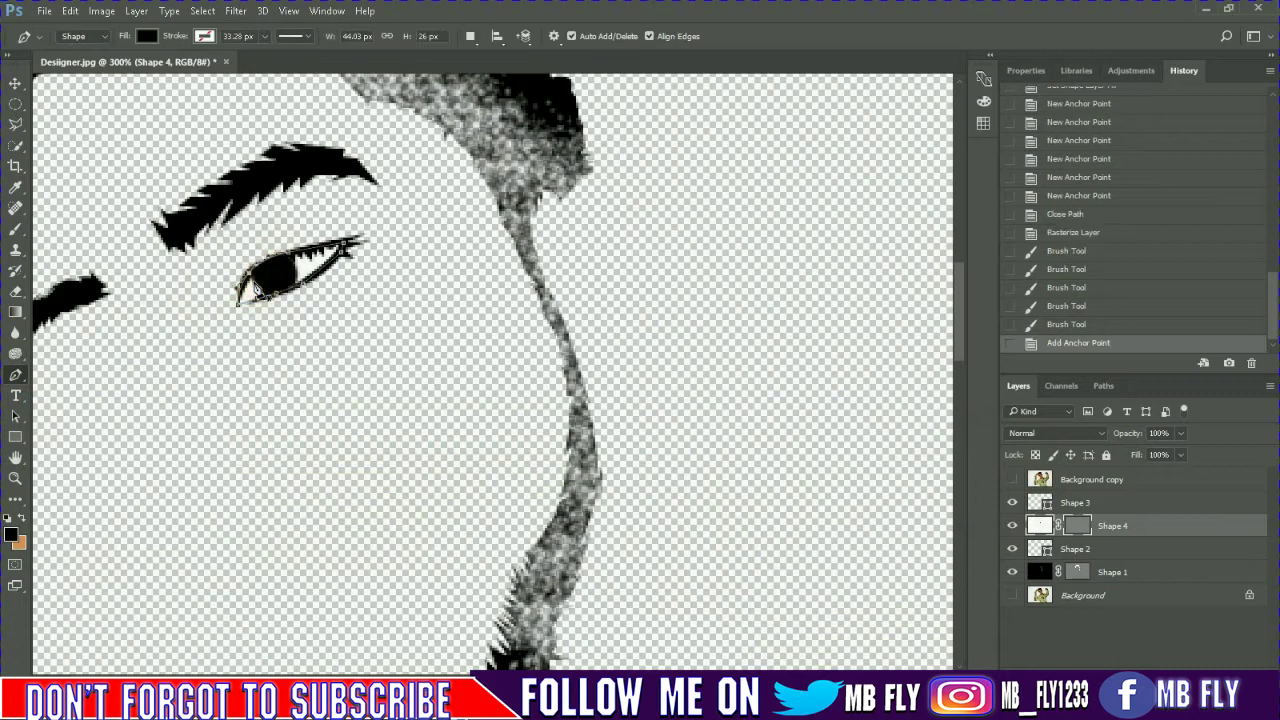
pyautogui.click(285, 258)
pyautogui.click(290, 280)
pyautogui.click(238, 306)
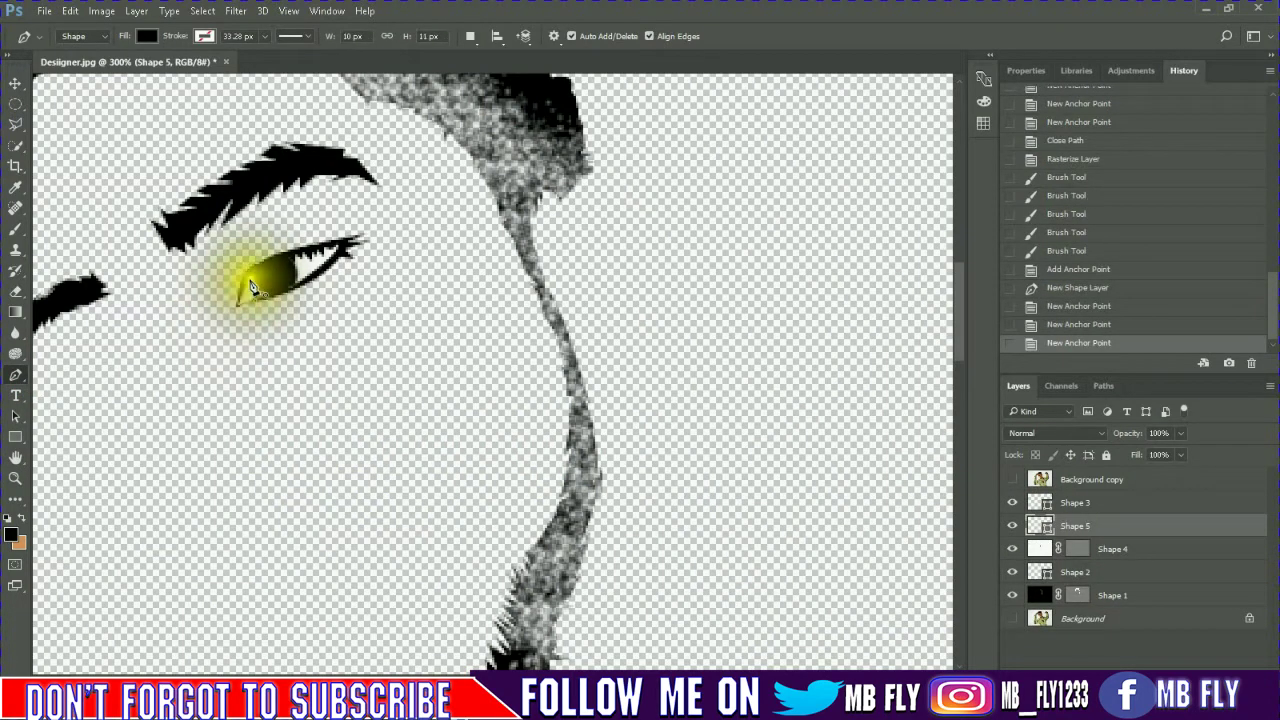
pyautogui.click(260, 277)
# Fill the inner-corner shape with salmon pink and show Background copy again
pyautogui.click(147, 36)
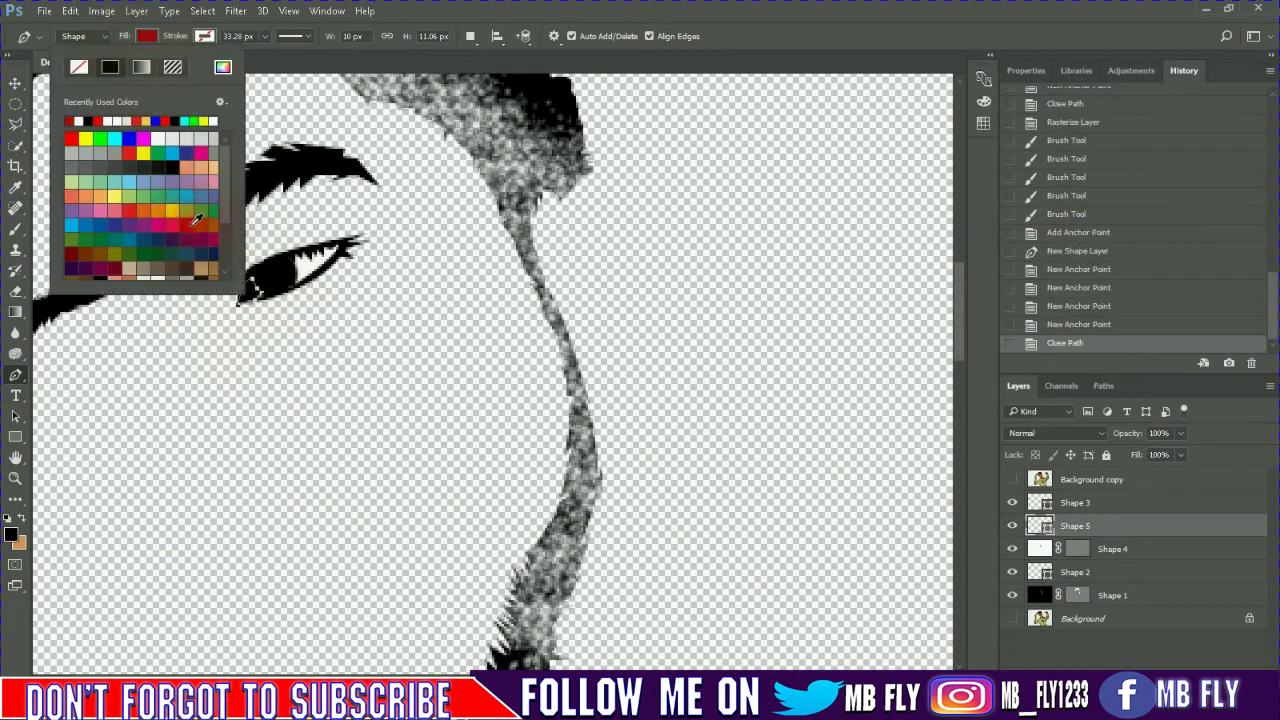
pyautogui.click(203, 224)
pyautogui.scroll(-3, 200, 230)
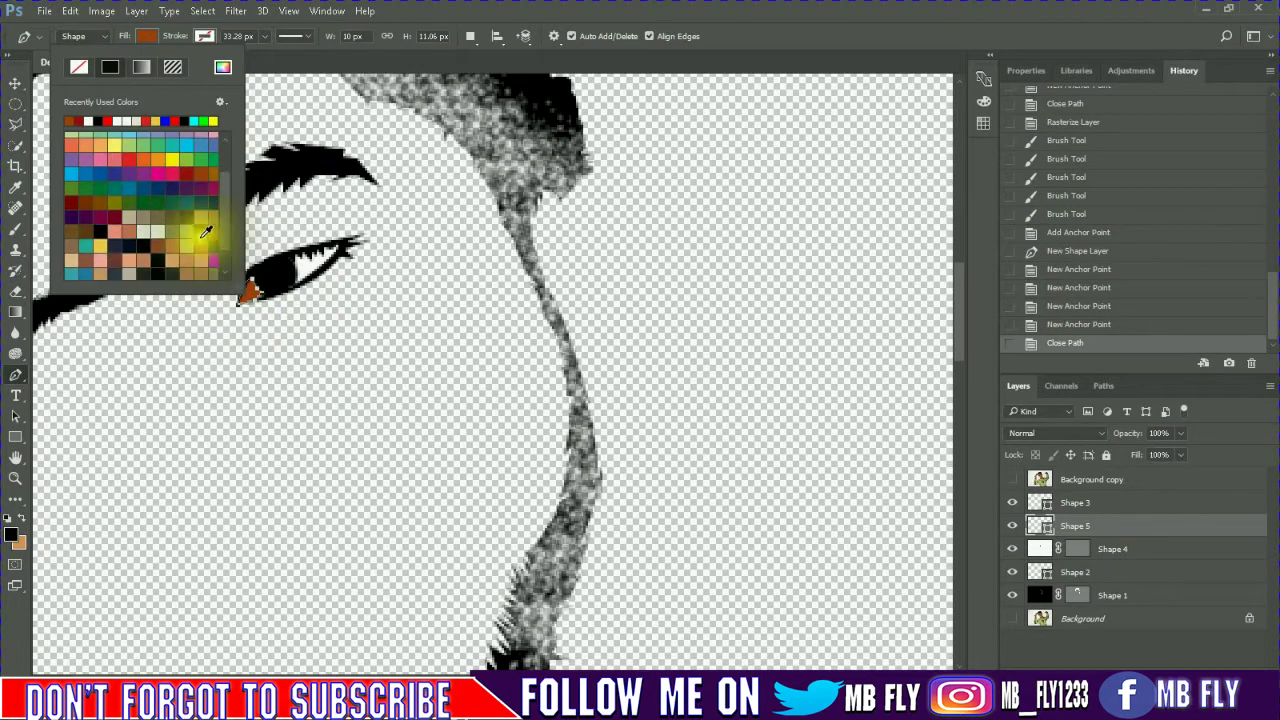
pyautogui.click(191, 252)
pyautogui.click(563, 280)
pyautogui.click(1012, 479)
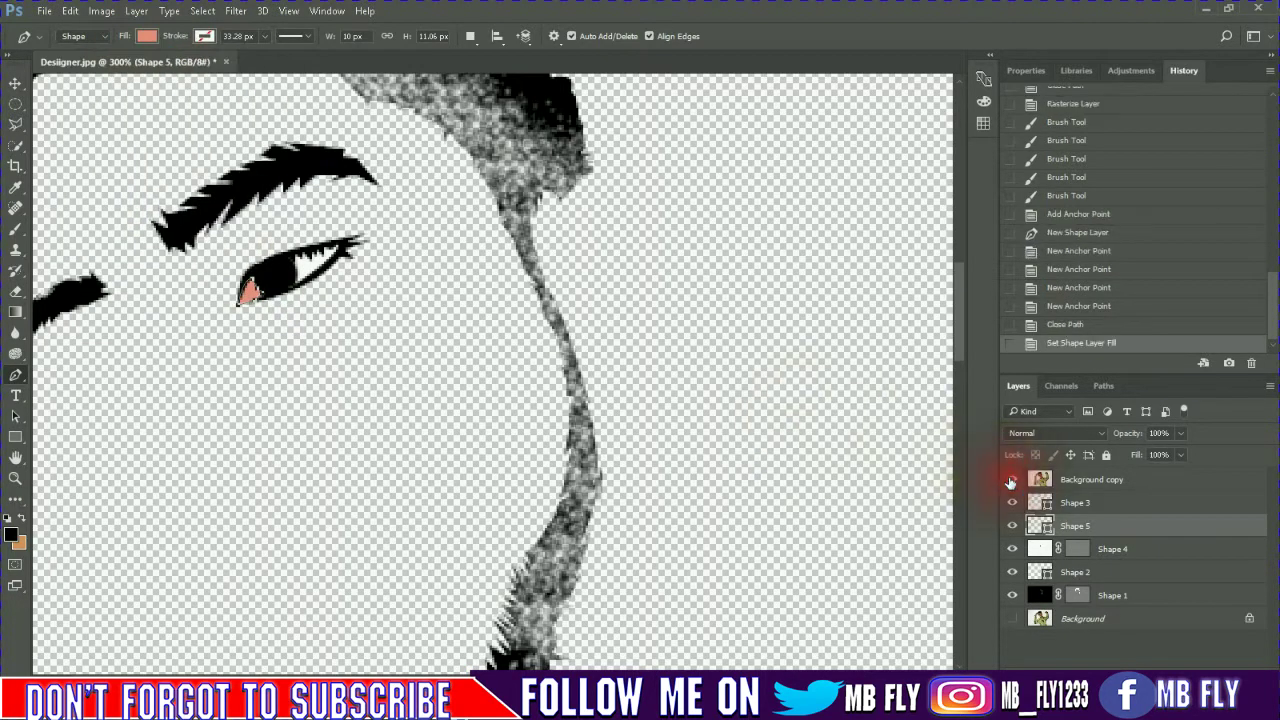
pyautogui.click(101, 385)
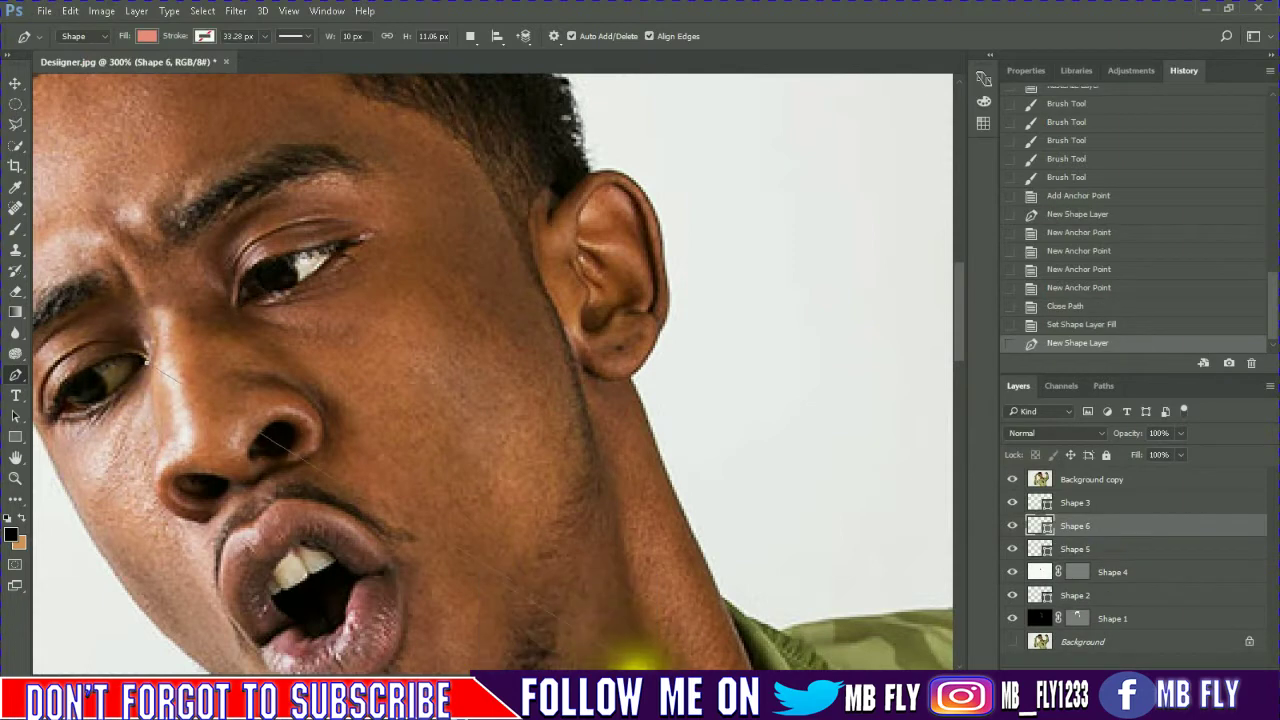
# Start tracing the lower-left eye's upper lid and outer edge with curved anchors
pyautogui.scroll(3, 437, 400)
pyautogui.scroll(2, 437, 407)
pyautogui.moveTo(240, 358); pyautogui.dragTo(171, 406)
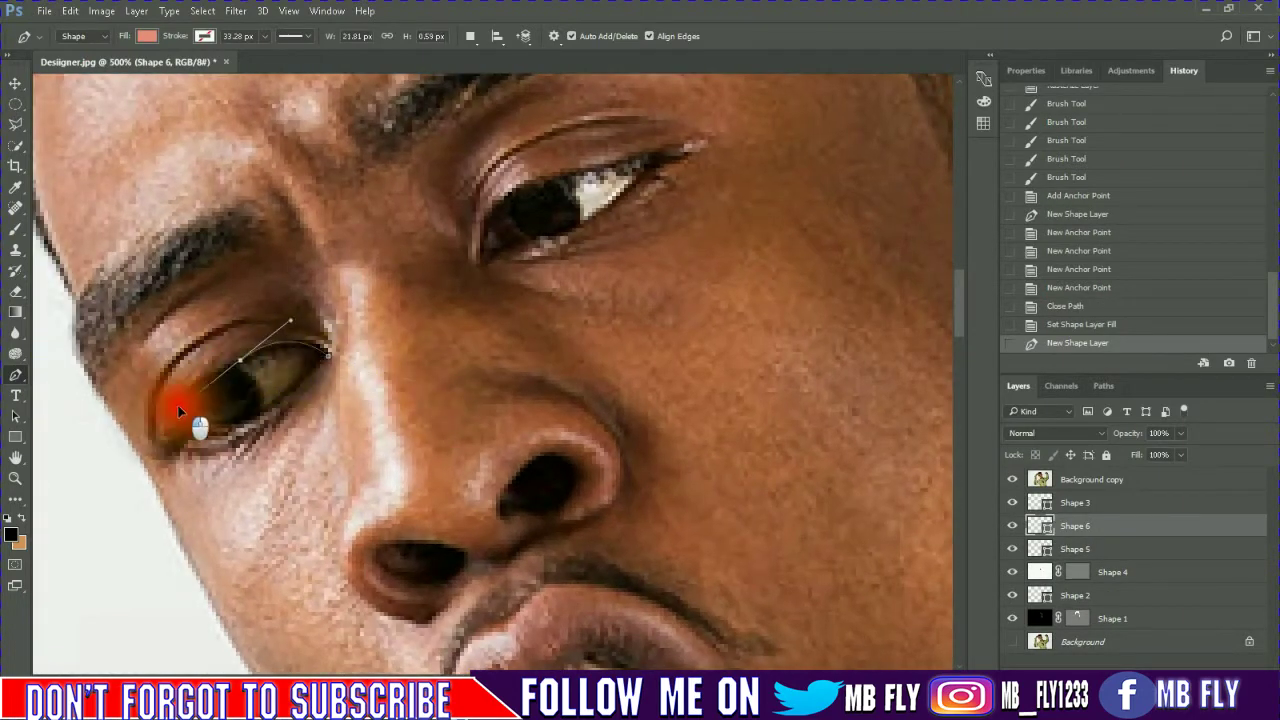
pyautogui.moveTo(163, 461); pyautogui.dragTo(163, 545)
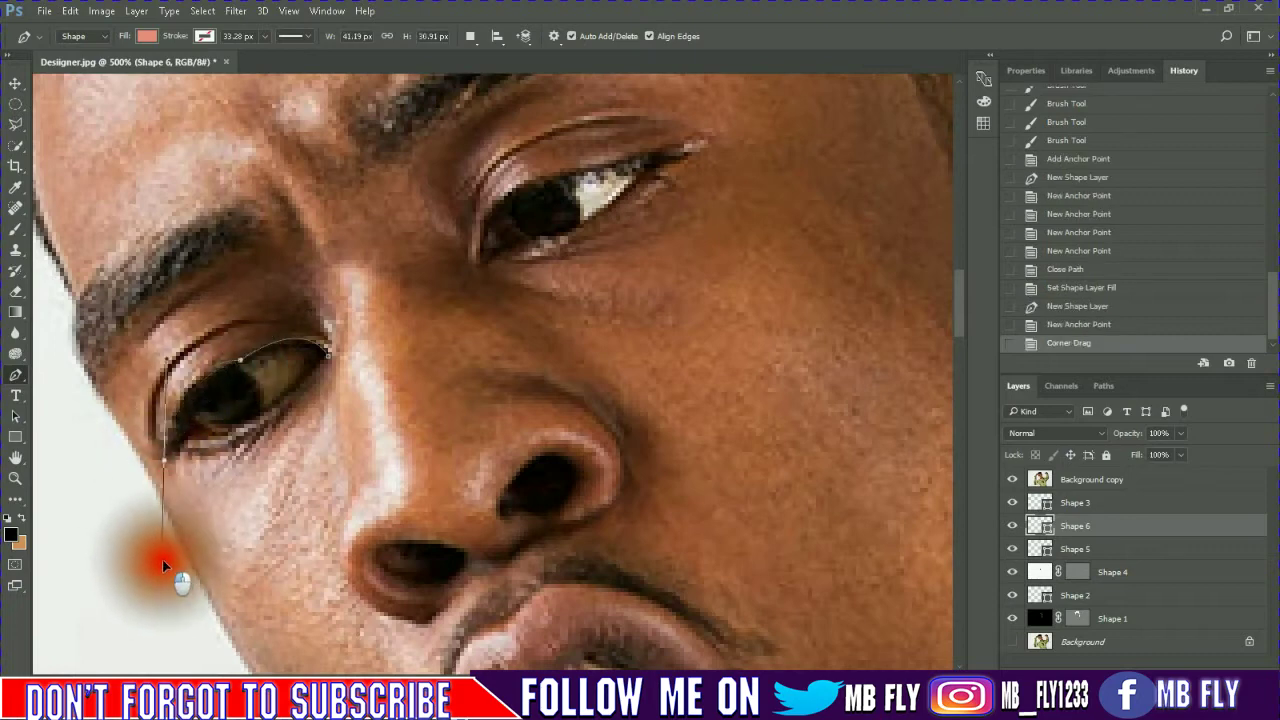
pyautogui.click(146, 453)
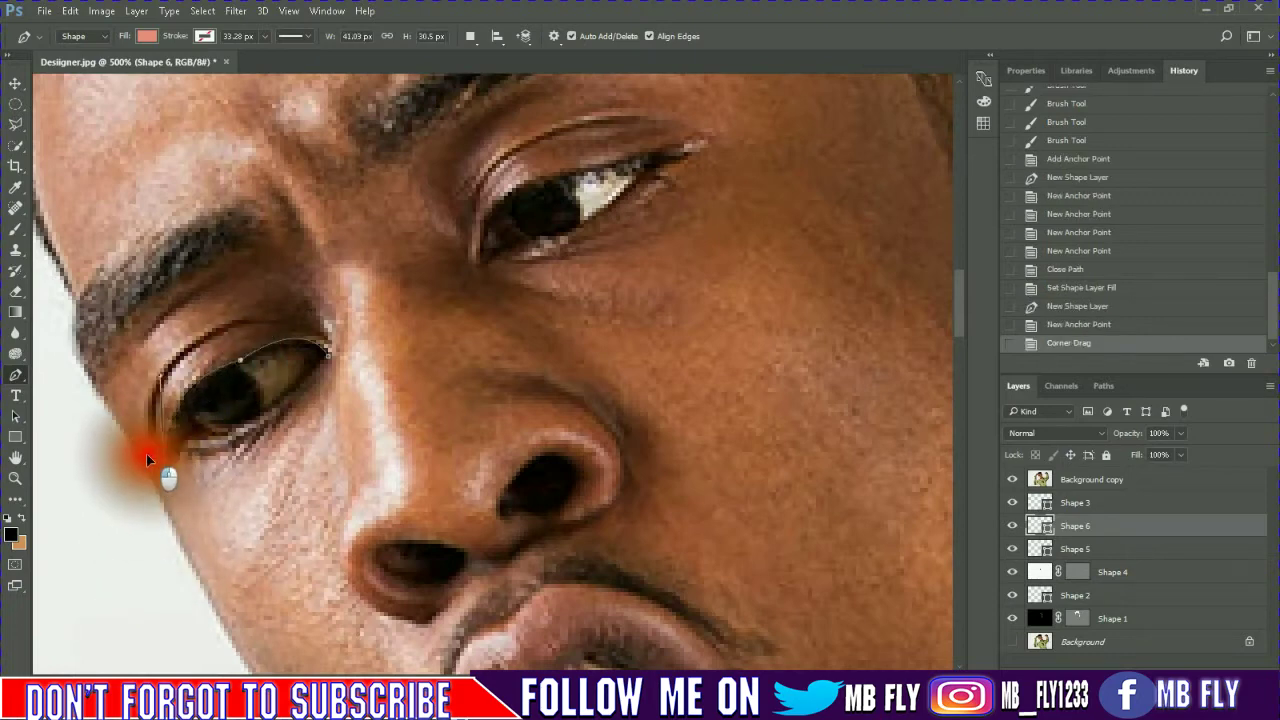
pyautogui.click(183, 455)
pyautogui.click(241, 465)
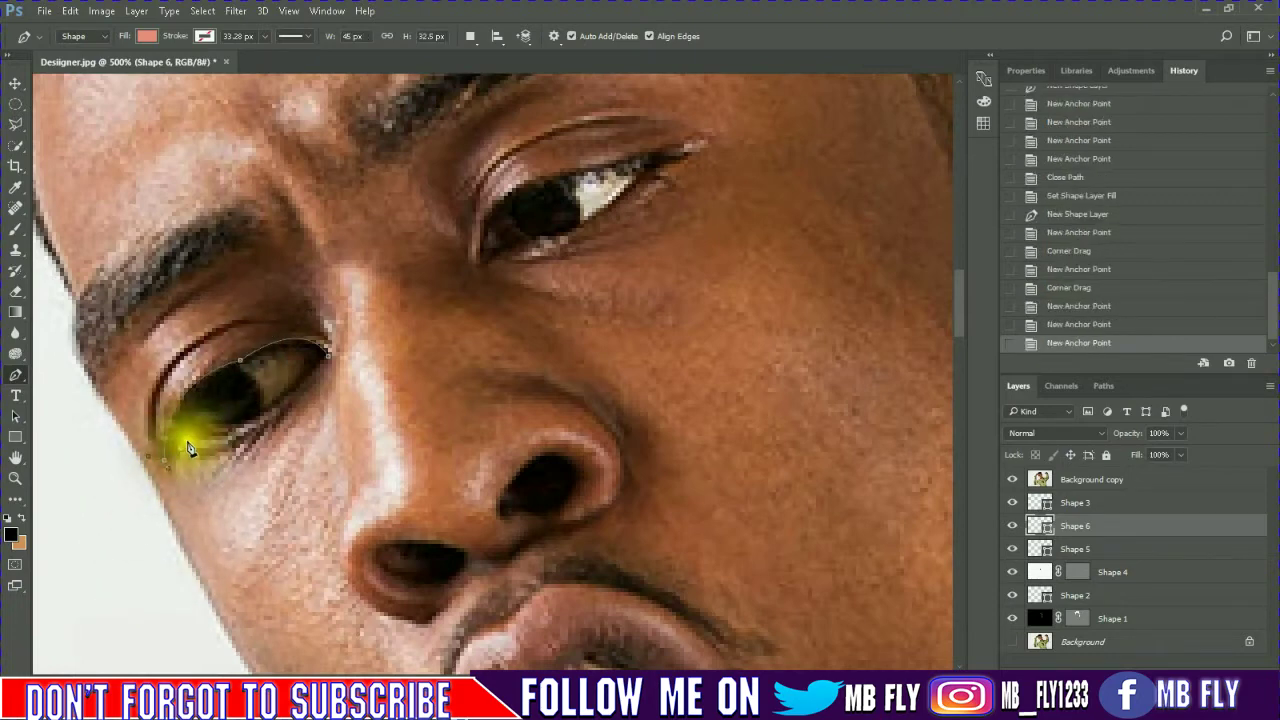
pyautogui.moveTo(327, 360); pyautogui.dragTo(405, 263)
# Trace along the lower eyelid back to the inner corner, close the path, and hide the photo
pyautogui.click(322, 357)
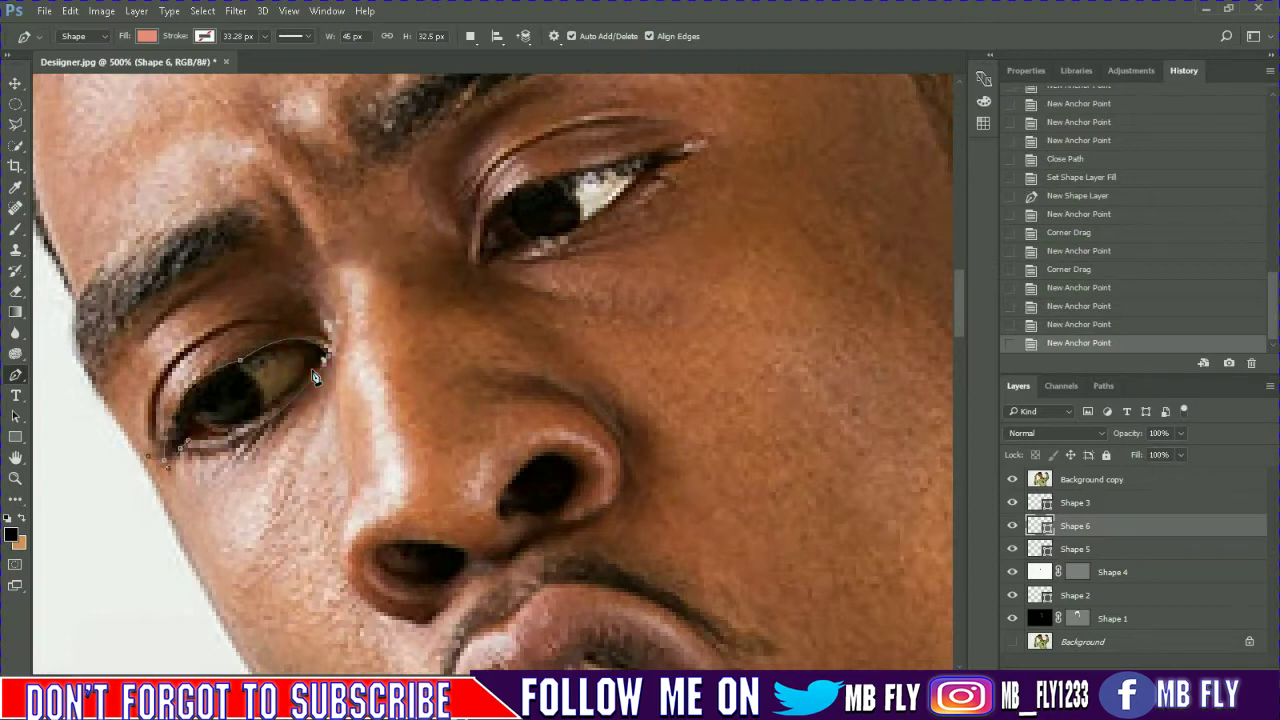
pyautogui.click(295, 381)
pyautogui.click(272, 402)
pyautogui.click(232, 428)
pyautogui.click(186, 423)
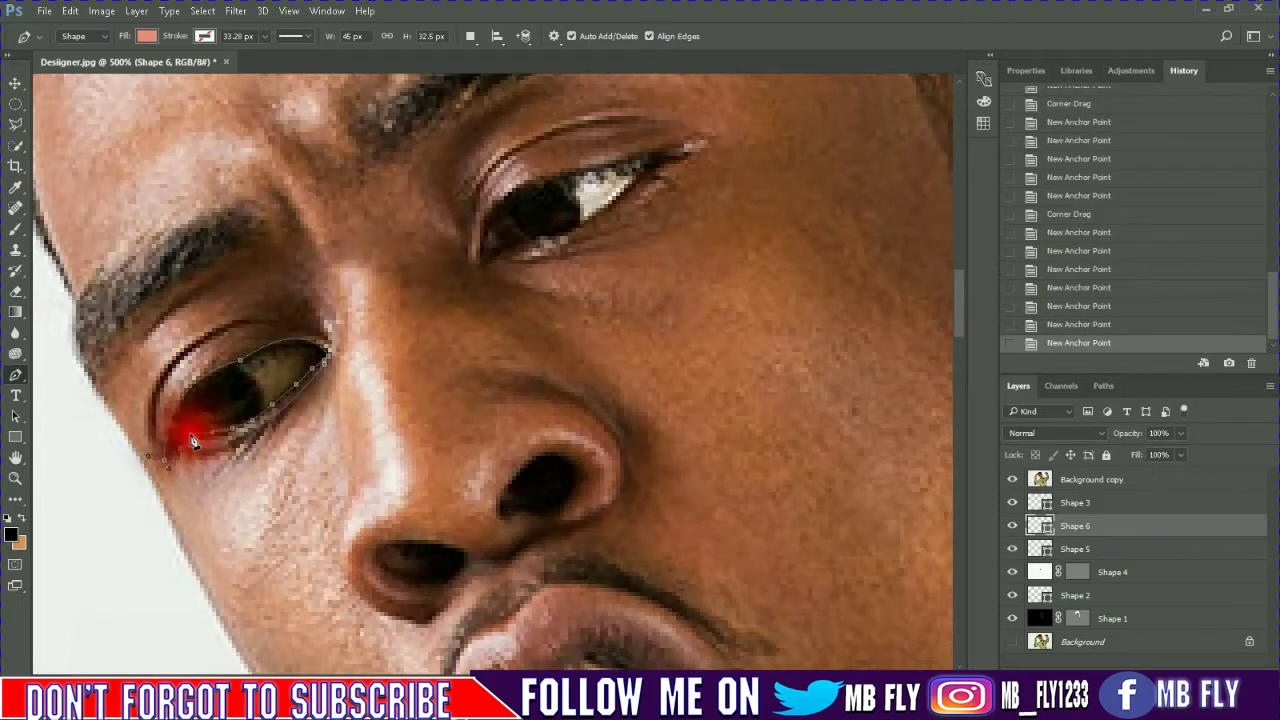
pyautogui.click(205, 402)
pyautogui.click(228, 383)
pyautogui.click(286, 357)
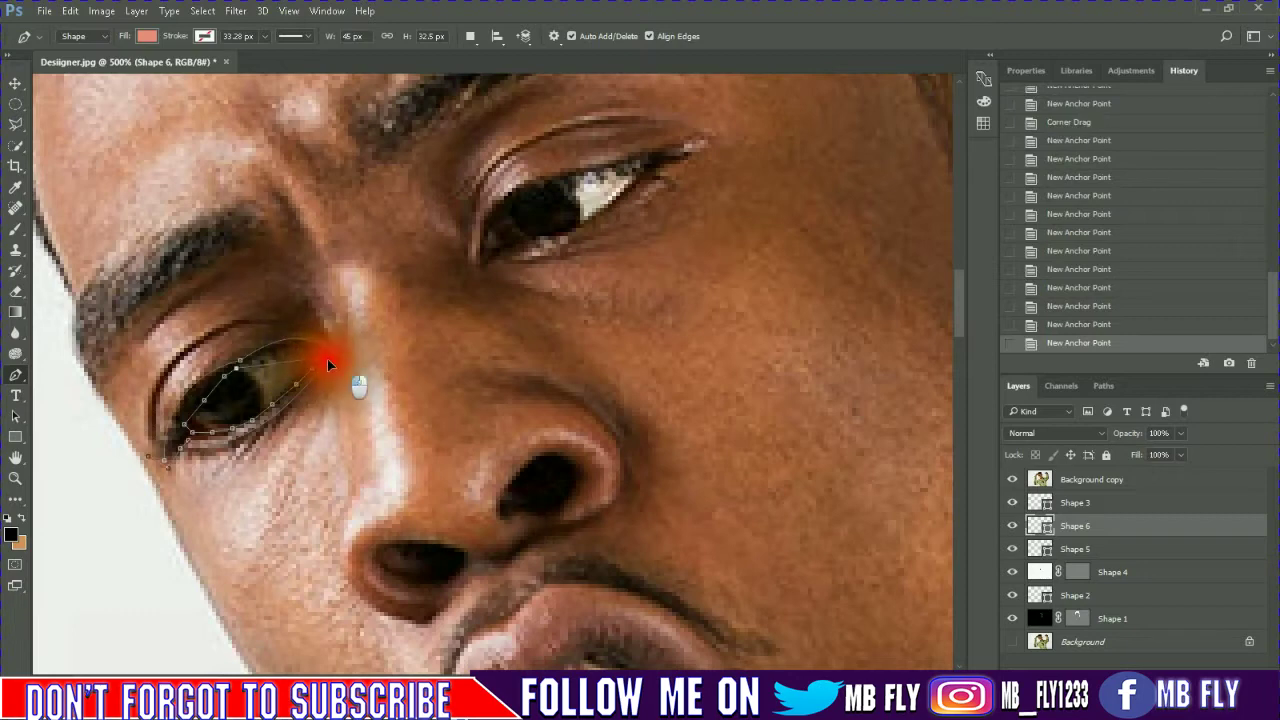
pyautogui.click(327, 358)
pyautogui.click(1012, 479)
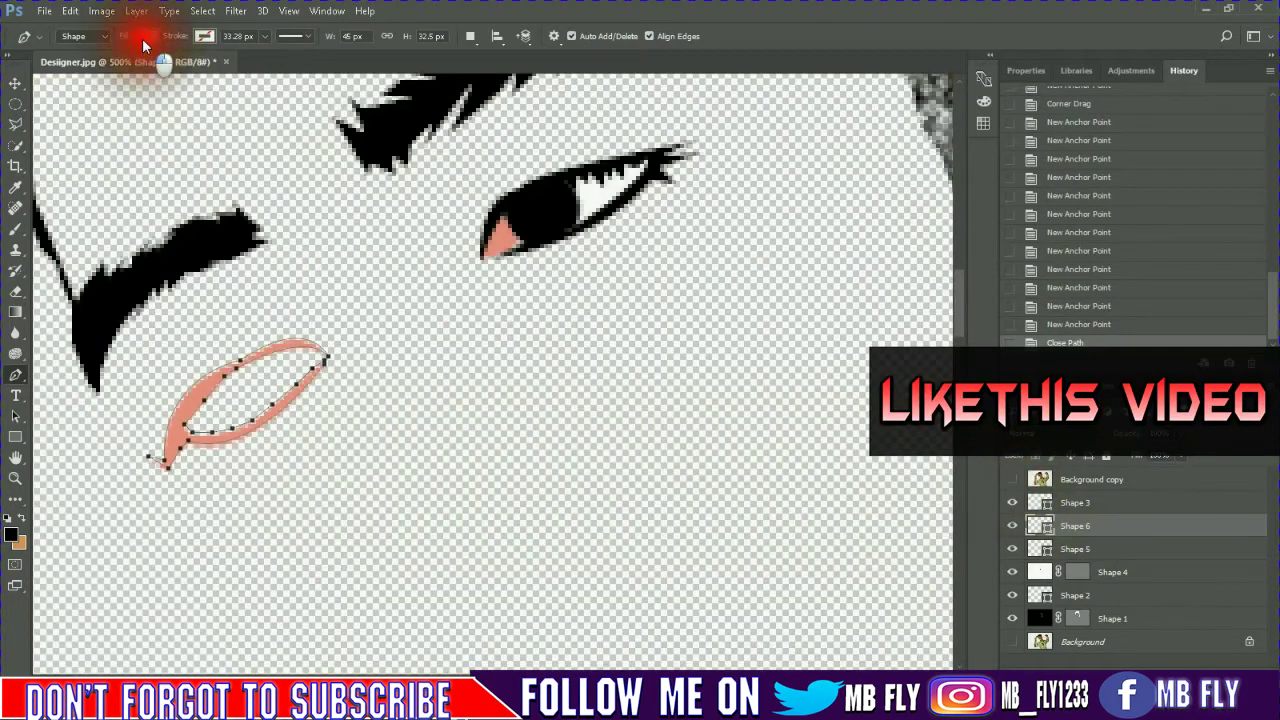
pyautogui.click(147, 36)
# Make the lower eye outline black and pen a closed eye-white shape inside it
pyautogui.click(78, 121)
pyautogui.click(1075, 549)
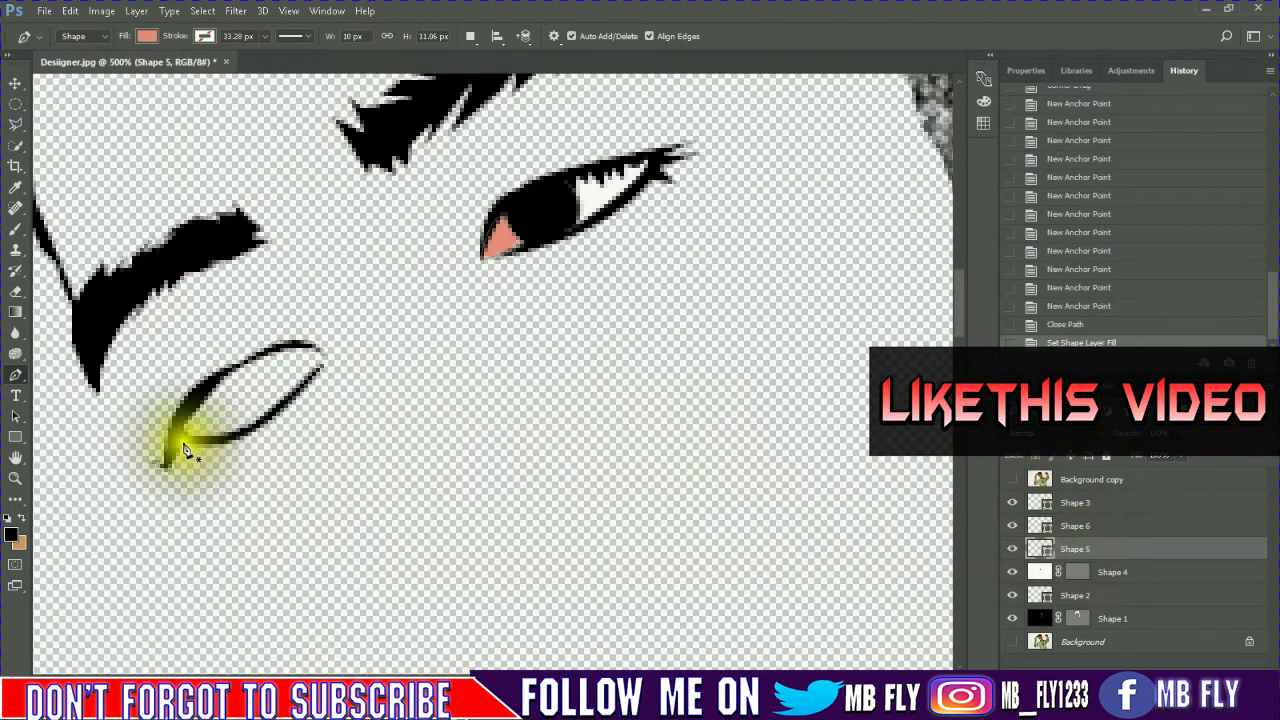
pyautogui.click(172, 443)
pyautogui.click(200, 405)
pyautogui.click(222, 383)
pyautogui.click(255, 352)
pyautogui.click(312, 346)
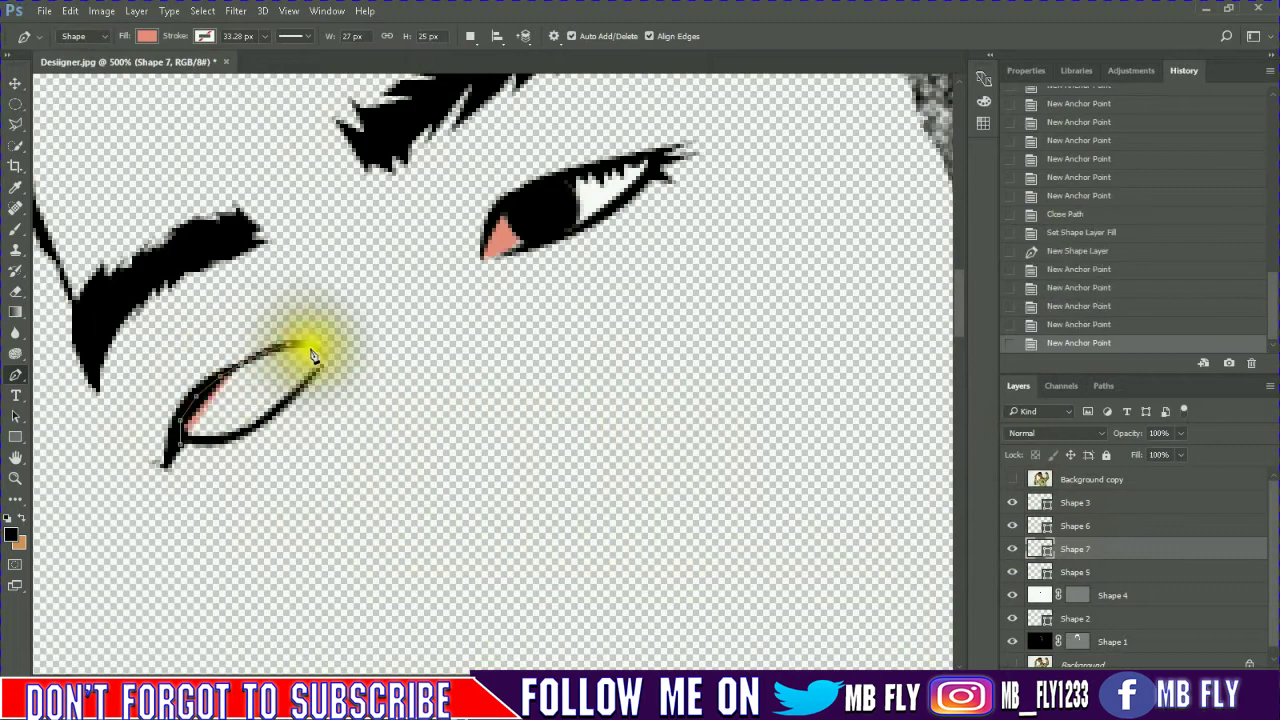
pyautogui.click(320, 371)
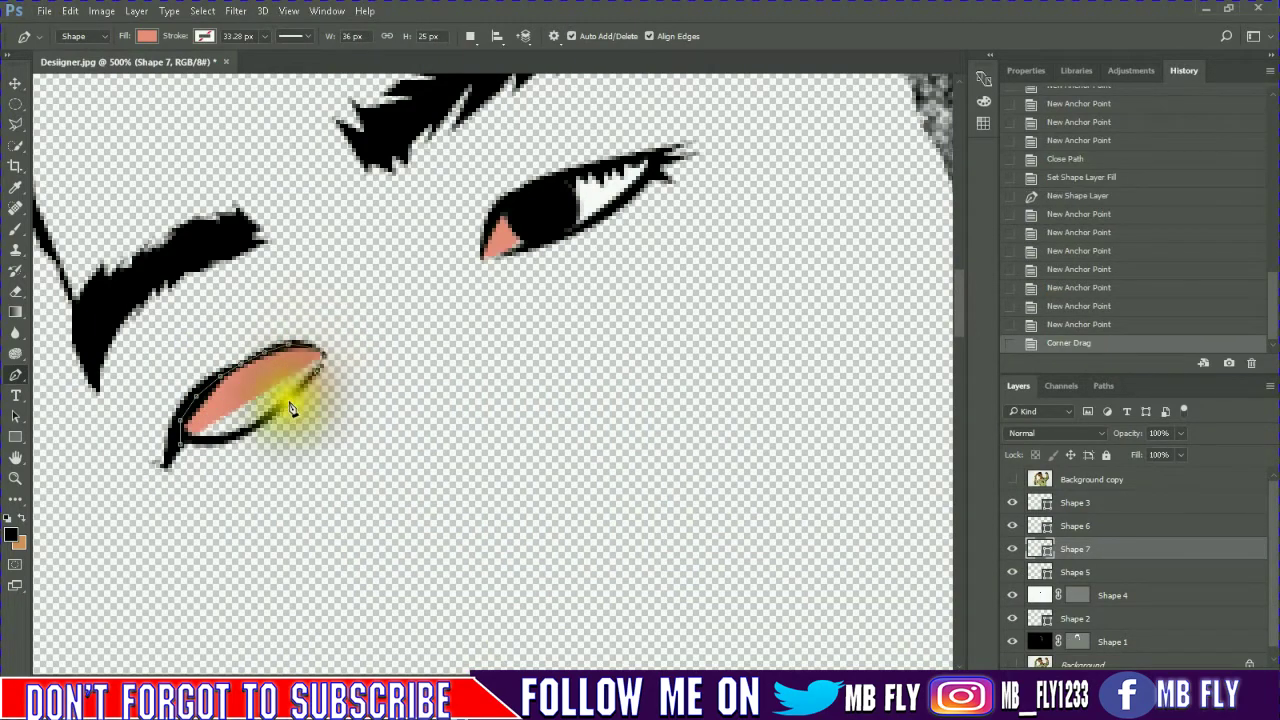
pyautogui.click(286, 409)
pyautogui.click(237, 444)
pyautogui.click(174, 442)
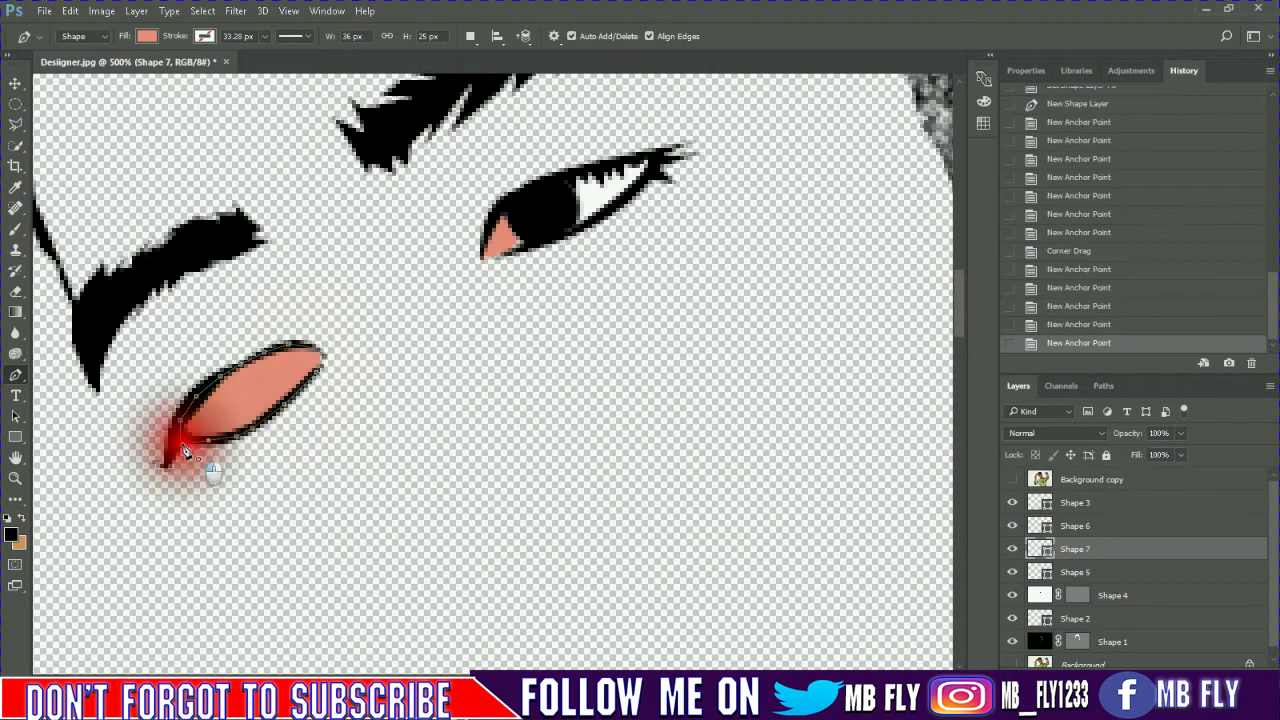
# Fill the eye-white shape light beige and show the photo again
pyautogui.click(147, 36)
pyautogui.click(152, 228)
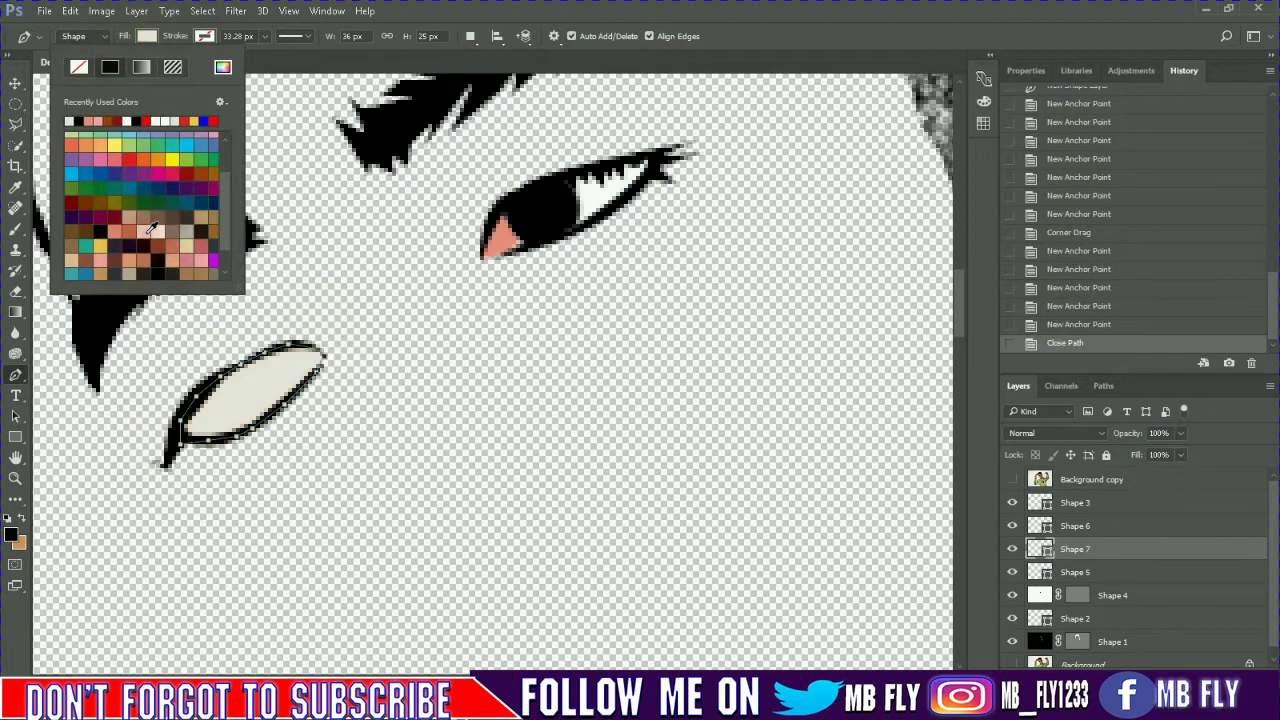
pyautogui.click(147, 36)
pyautogui.click(1012, 479)
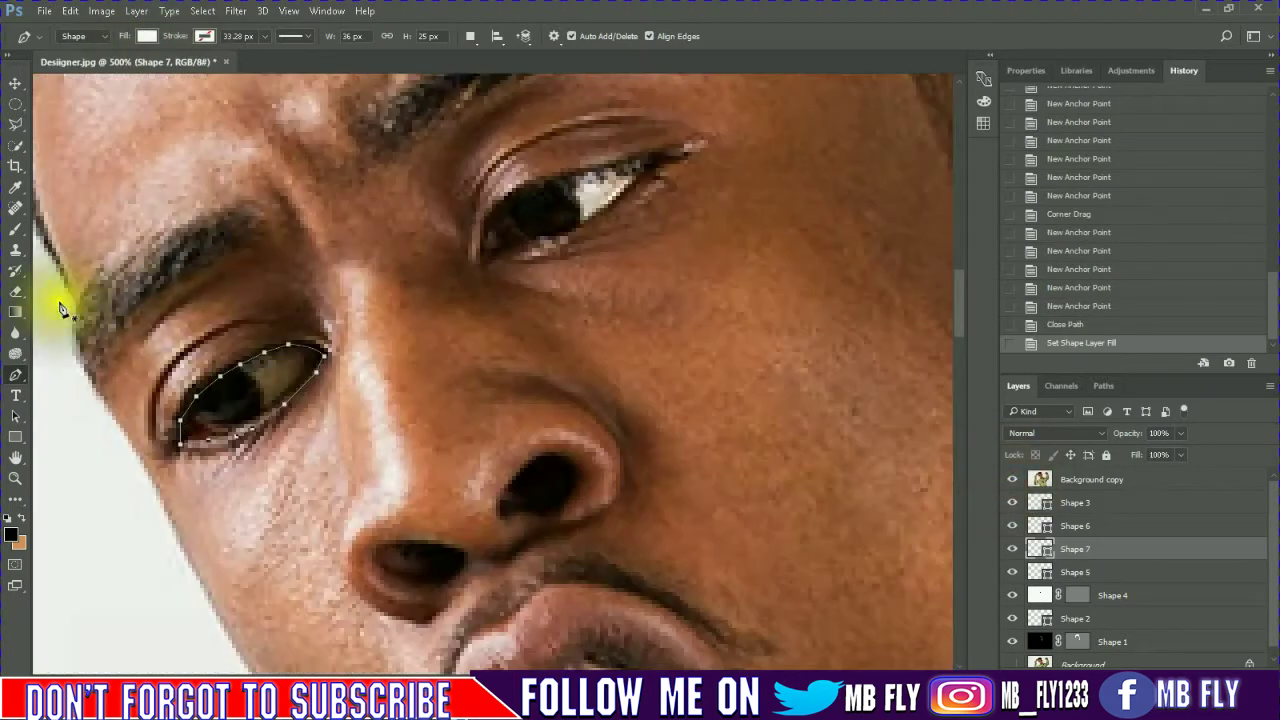
# Rasterize the eye-white shape and paint a black iris into it with the brush
pyautogui.click(15, 228)
pyautogui.click(259, 429)
pyautogui.click(557, 277)
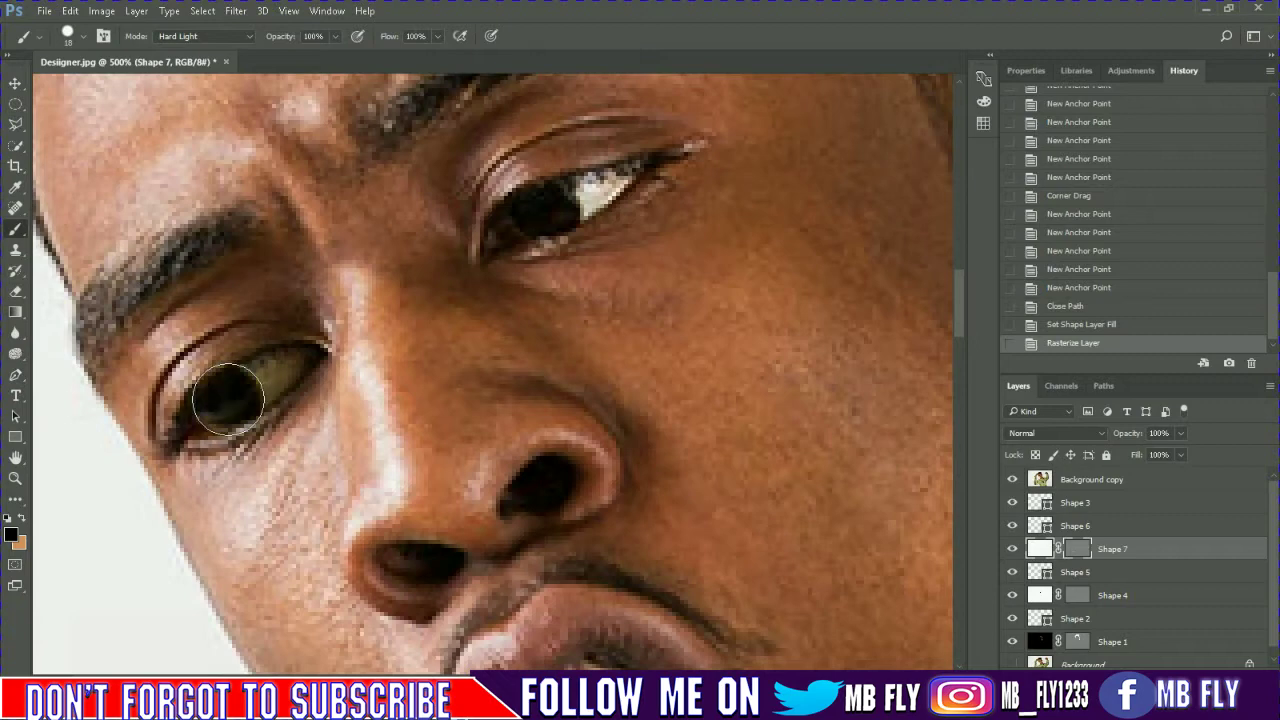
pyautogui.click(228, 398)
pyautogui.click(1012, 479)
pyautogui.click(1075, 571)
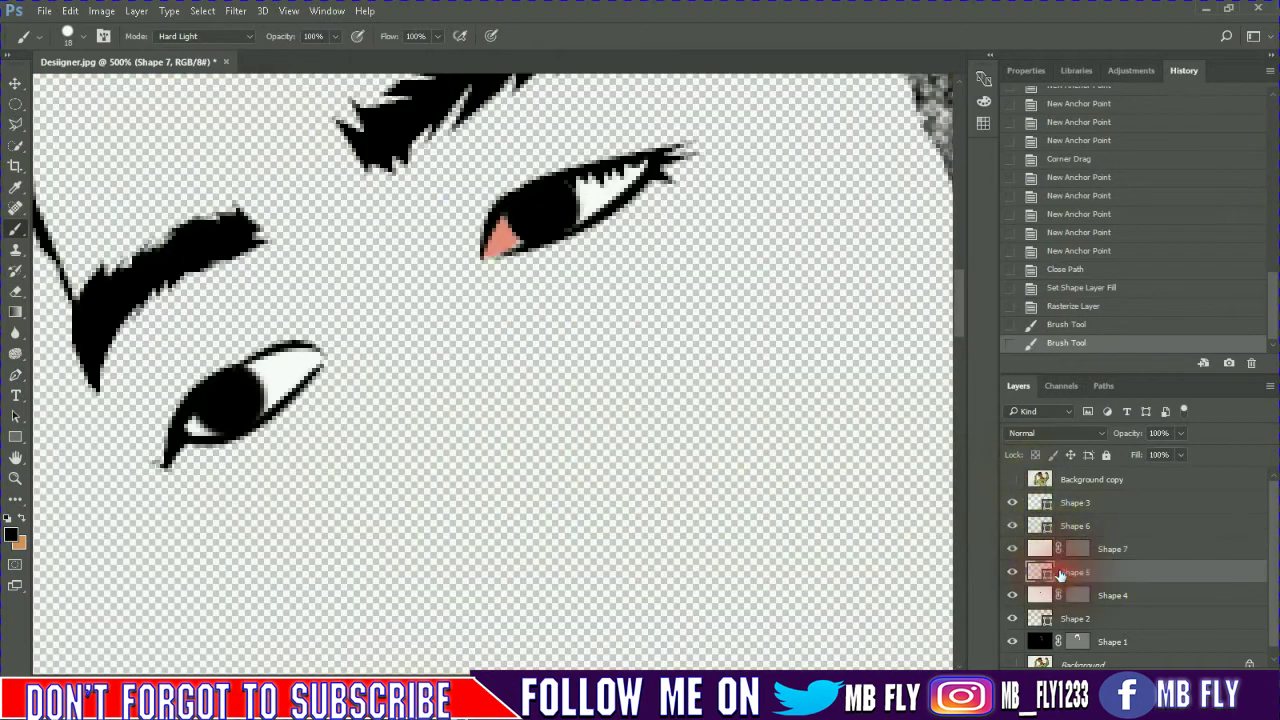
pyautogui.click(14, 376)
pyautogui.click(180, 420)
# Close the salmon inner-corner shape of the lower eye and move Shape 8 above Shape 7
pyautogui.click(206, 429)
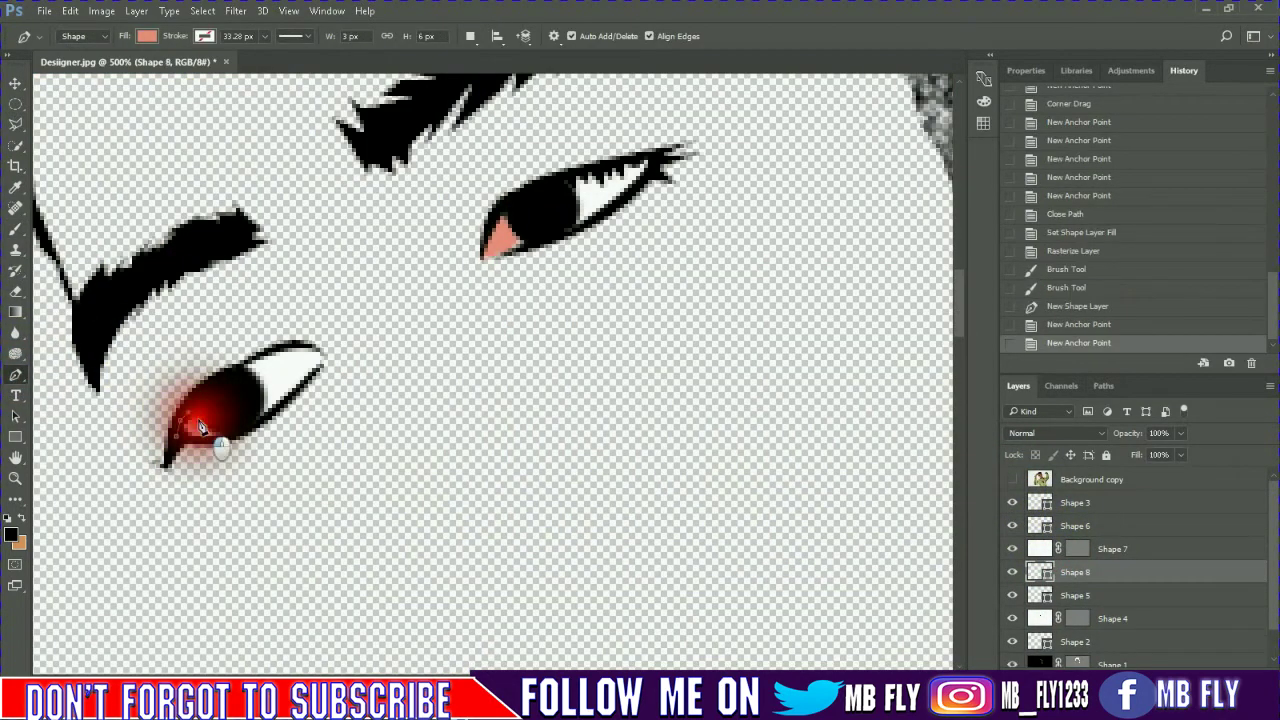
pyautogui.click(196, 440)
pyautogui.click(184, 432)
pyautogui.click(180, 420)
pyautogui.moveTo(1075, 571); pyautogui.dragTo(1075, 545)
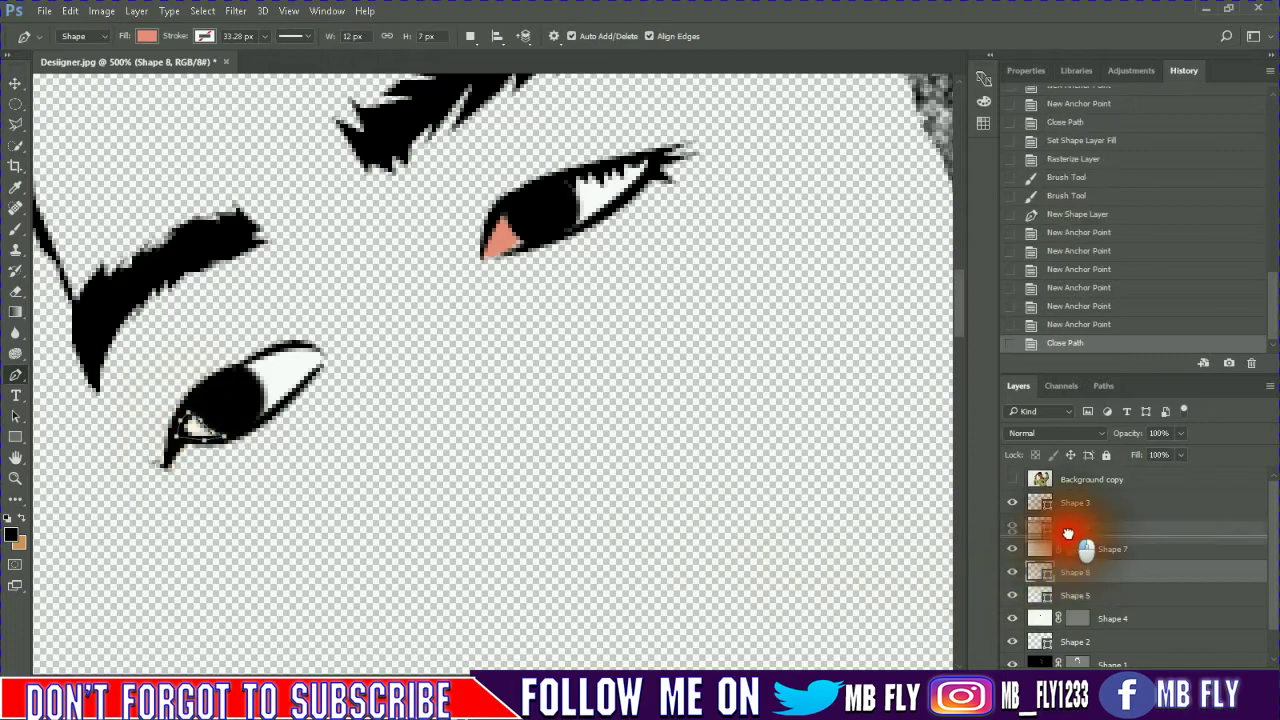
pyautogui.click(1012, 479)
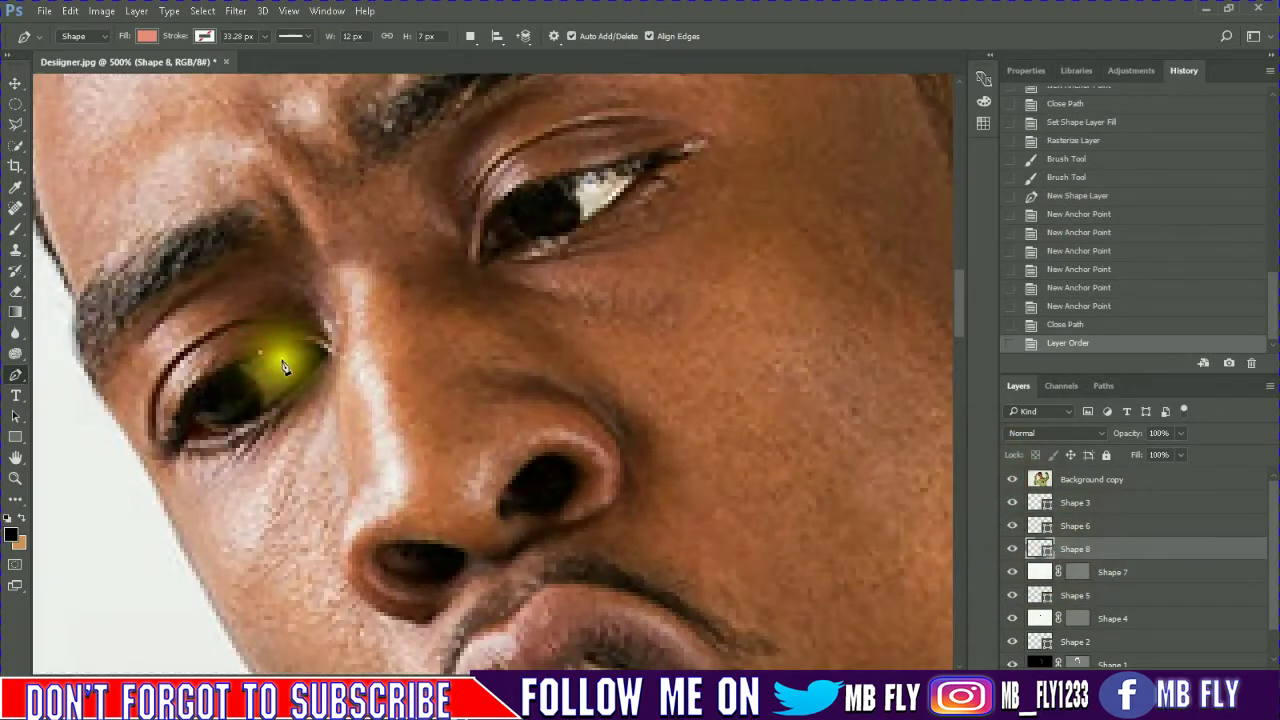
# Pen a salmon shape at the lower eye's outer corner and show the photo again
pyautogui.click(259, 352)
pyautogui.moveTo(288, 393)
pyautogui.mouseDown()
pyautogui.moveTo(257, 430)
pyautogui.moveTo(290, 395)
pyautogui.mouseUp()
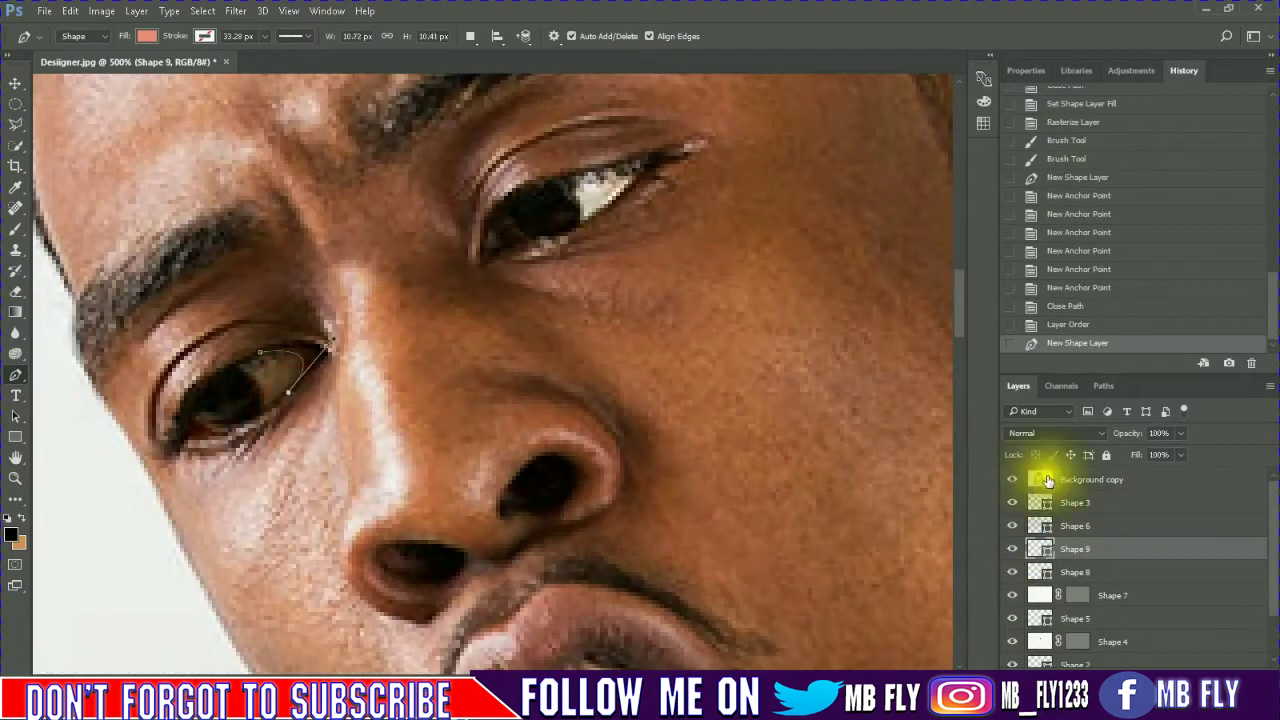
pyautogui.click(1012, 479)
pyautogui.click(326, 354)
pyautogui.click(269, 360)
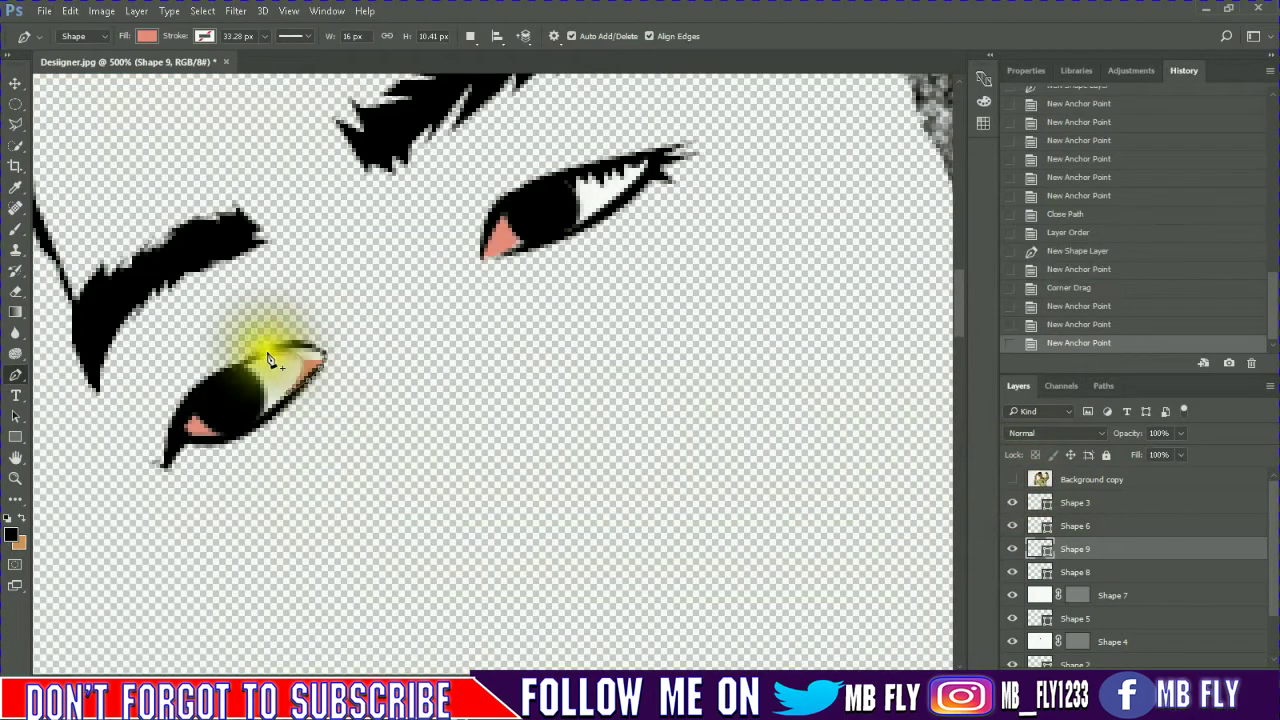
pyautogui.click(225, 371)
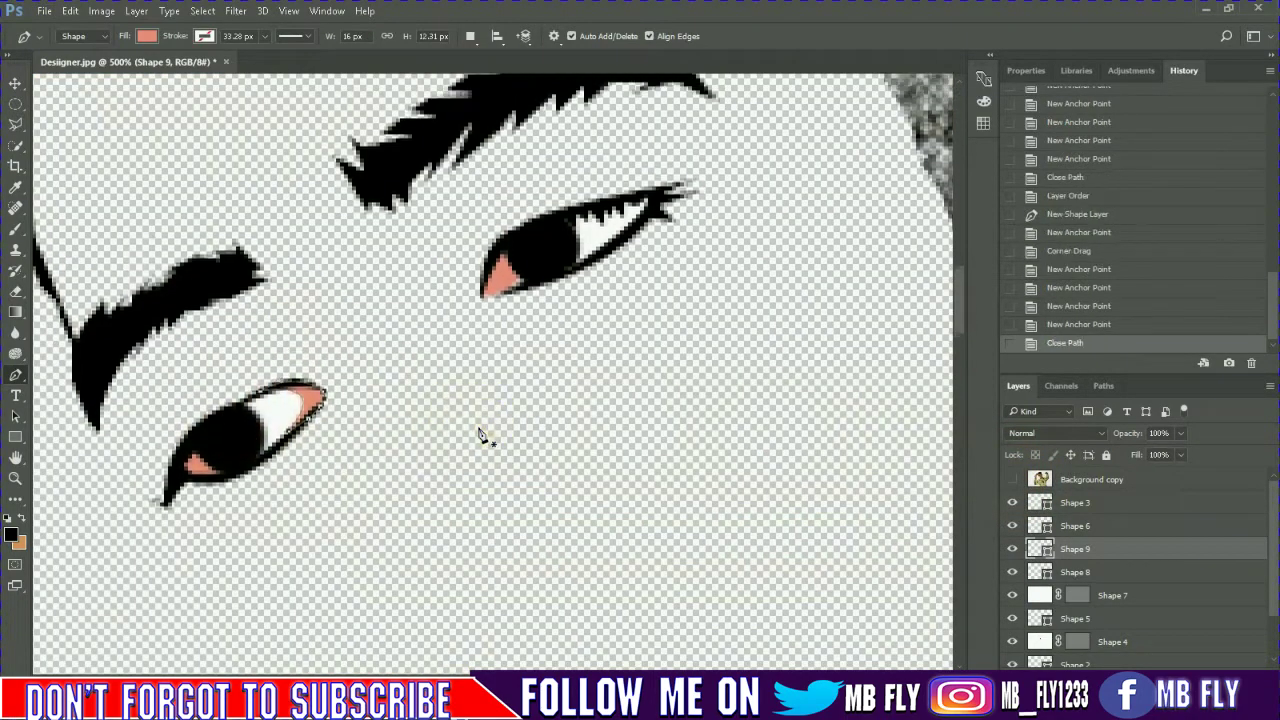
pyautogui.scroll(5, 534, 434)
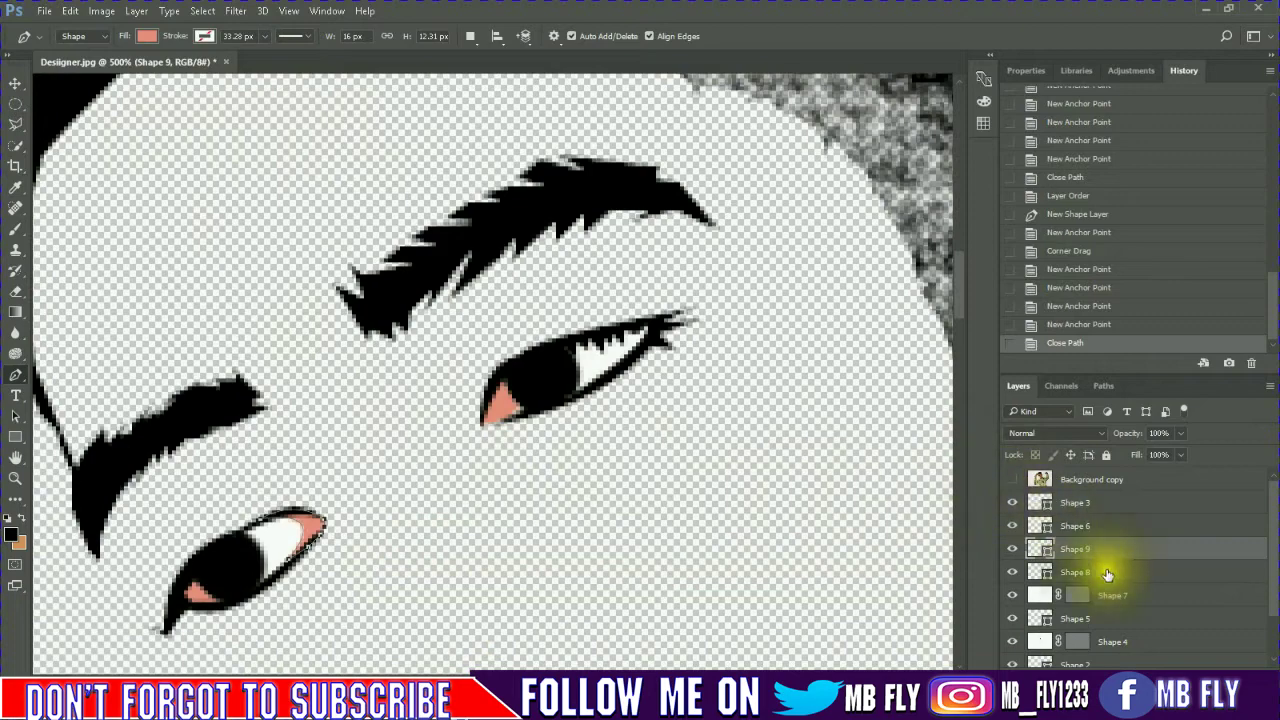
pyautogui.scroll(-2, 1107, 575)
pyautogui.scroll(2, 1087, 598)
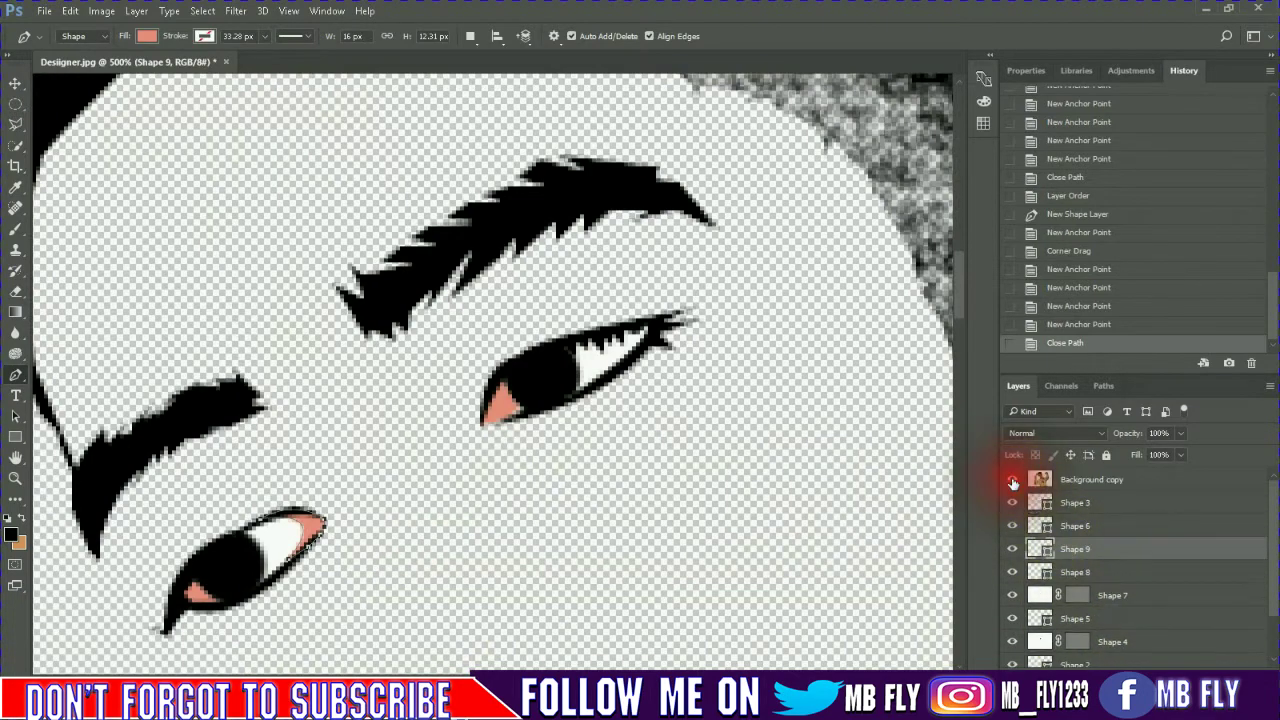
pyautogui.click(1012, 479)
# Trace a closed eyelid crease shape above the lower eye
pyautogui.click(130, 366)
pyautogui.click(328, 404)
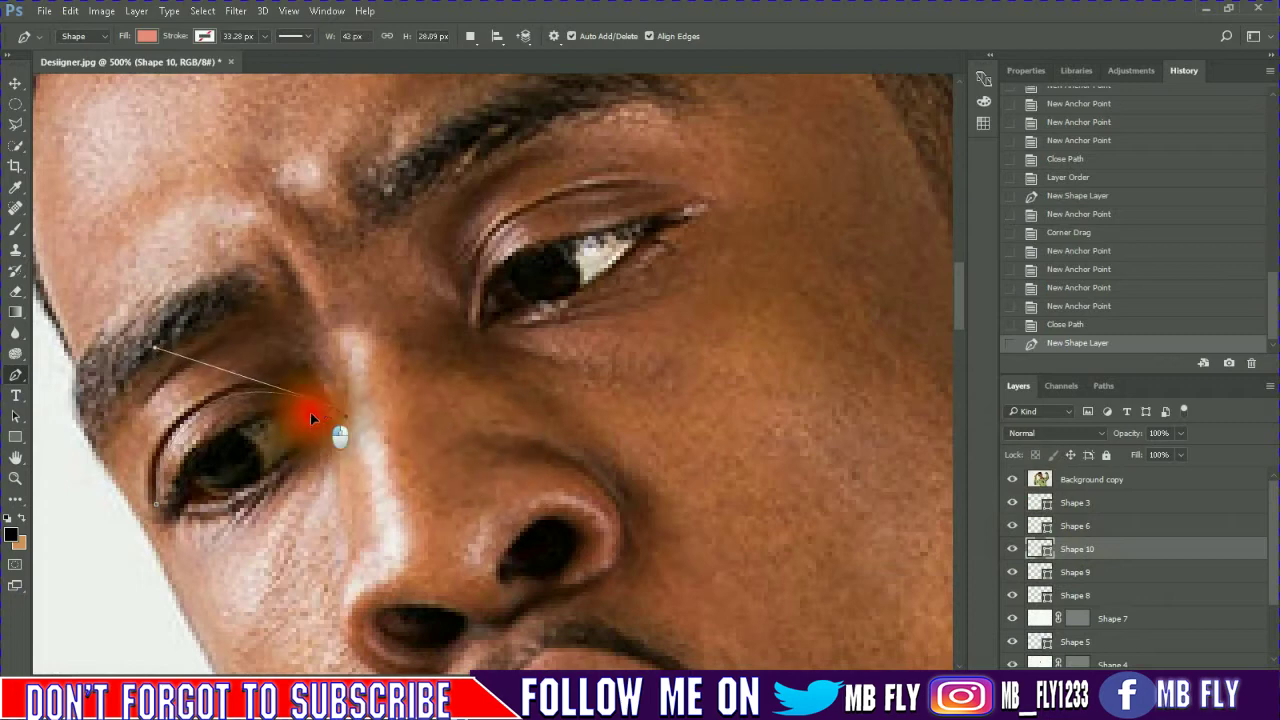
pyautogui.moveTo(152, 505)
pyautogui.mouseDown()
pyautogui.moveTo(170, 655)
pyautogui.moveTo(134, 650)
pyautogui.mouseUp()
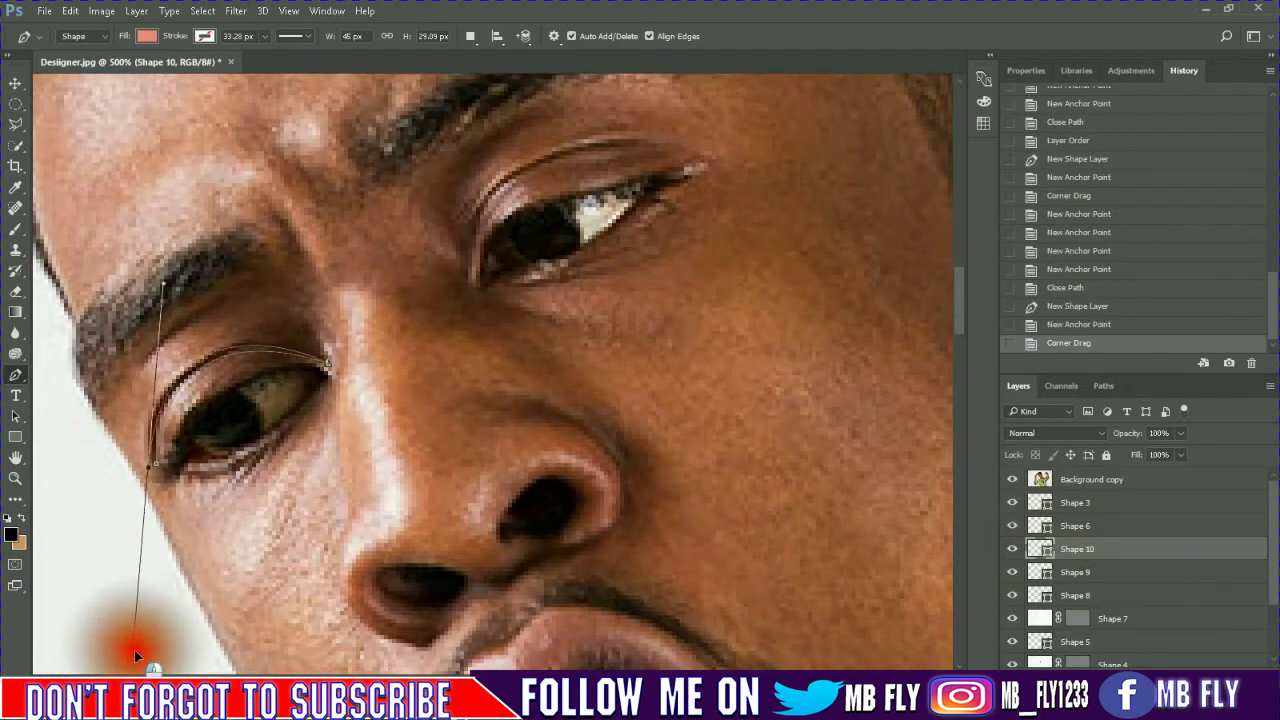
pyautogui.click(155, 465)
pyautogui.click(323, 398)
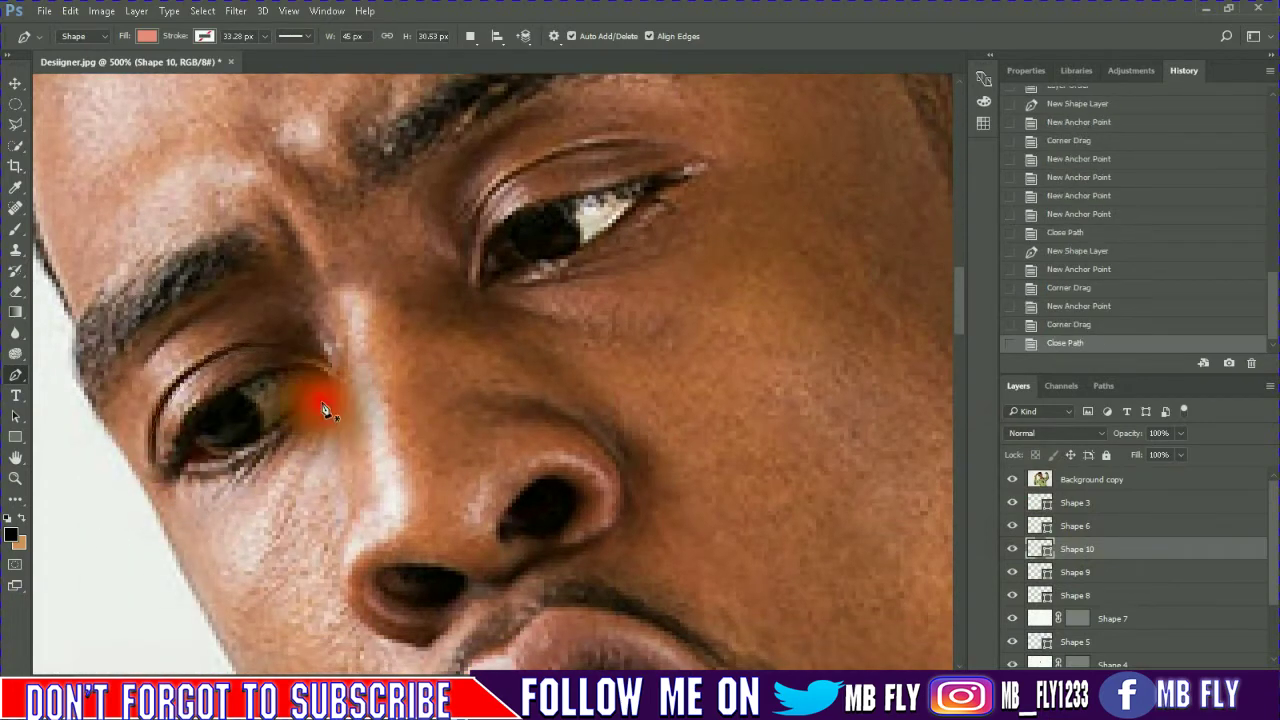
# Pen a closed lower-lash shape with several lash points below the eye
pyautogui.click(294, 429)
pyautogui.click(271, 478)
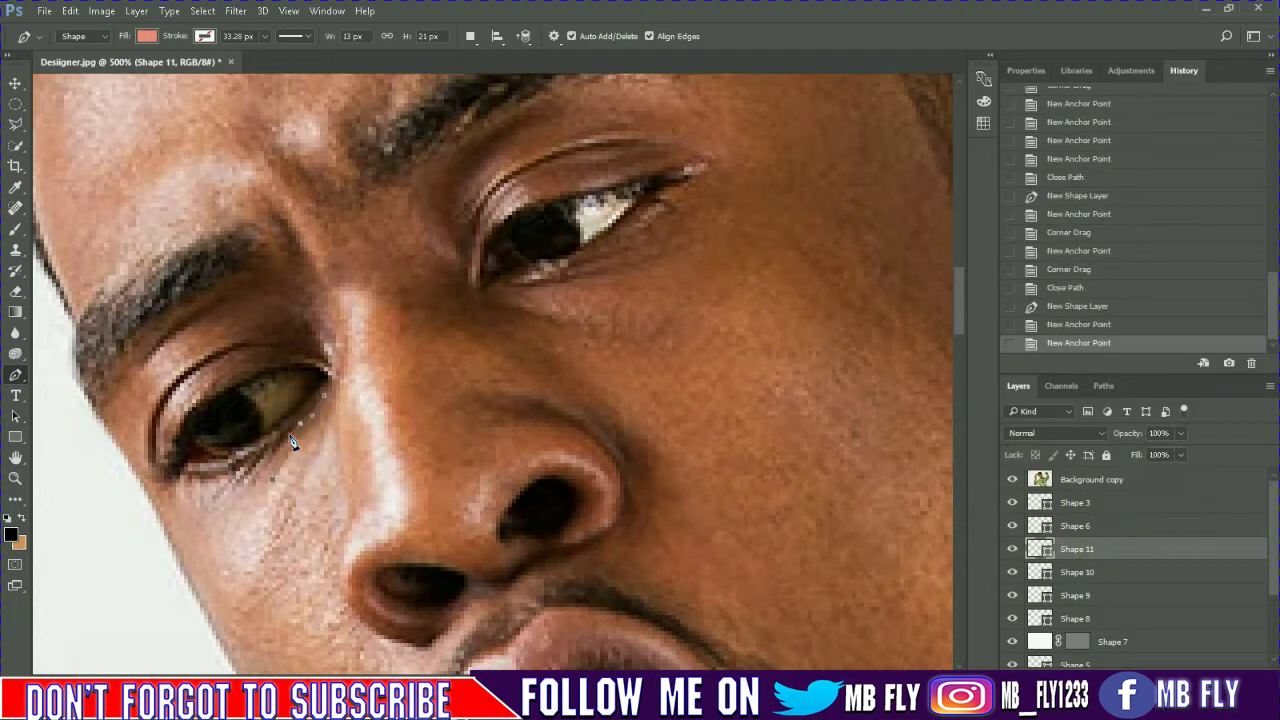
pyautogui.click(282, 450)
pyautogui.click(258, 486)
pyautogui.click(247, 470)
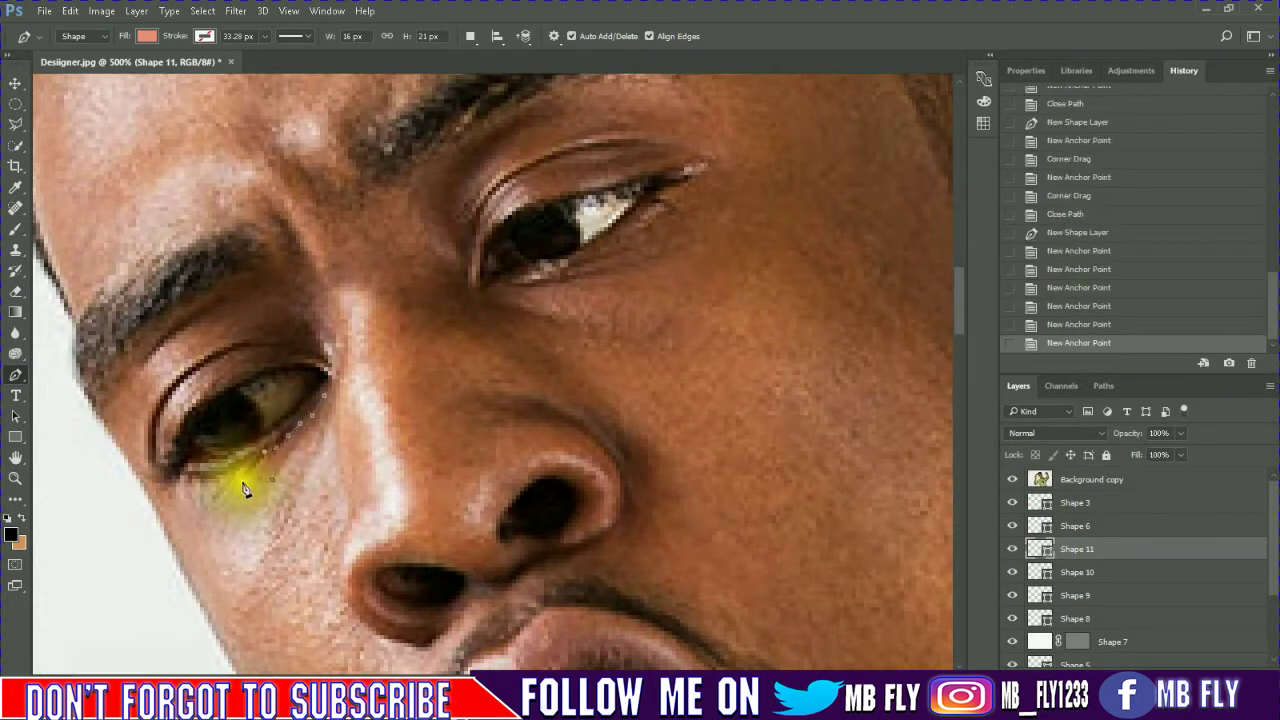
pyautogui.click(230, 497)
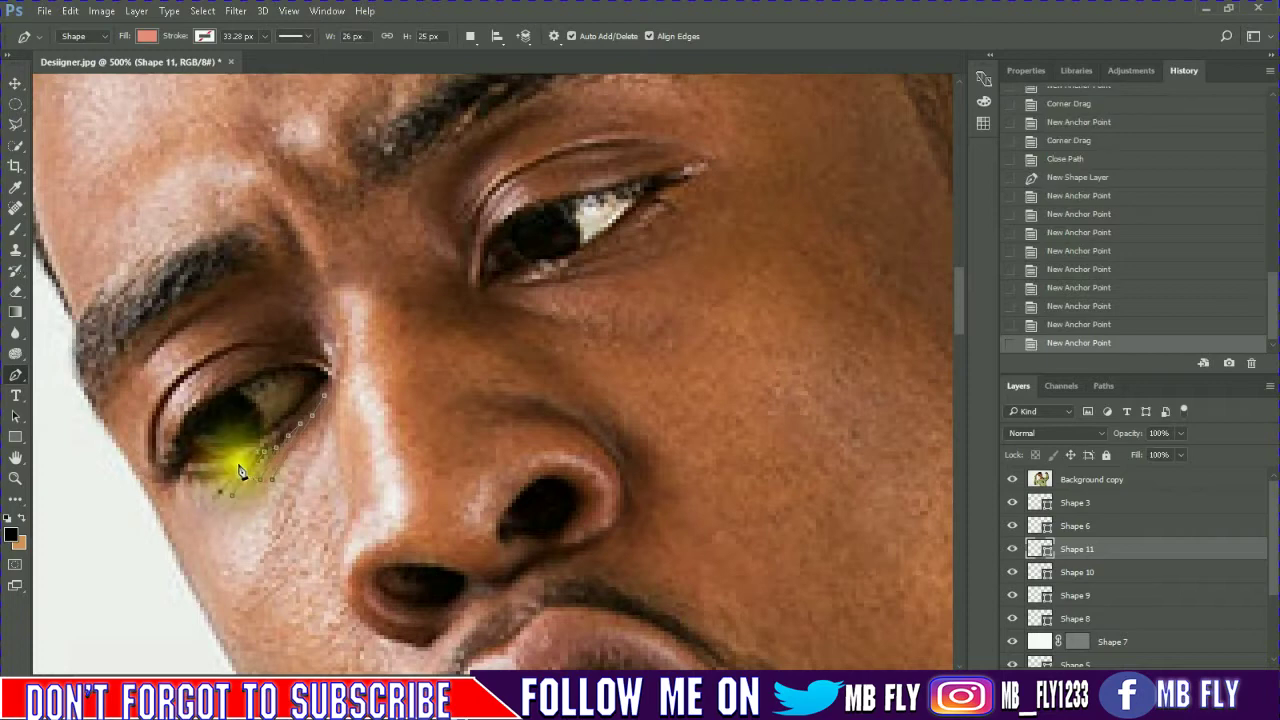
pyautogui.click(203, 487)
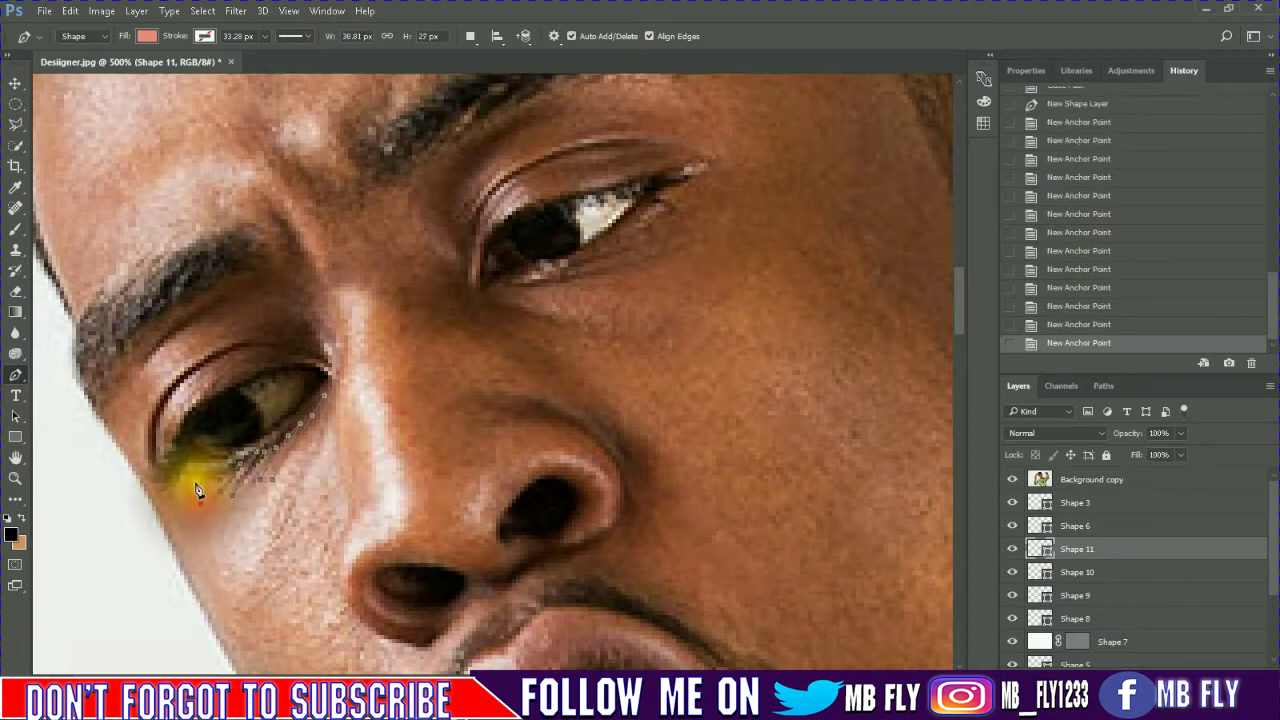
pyautogui.click(197, 489)
pyautogui.click(186, 503)
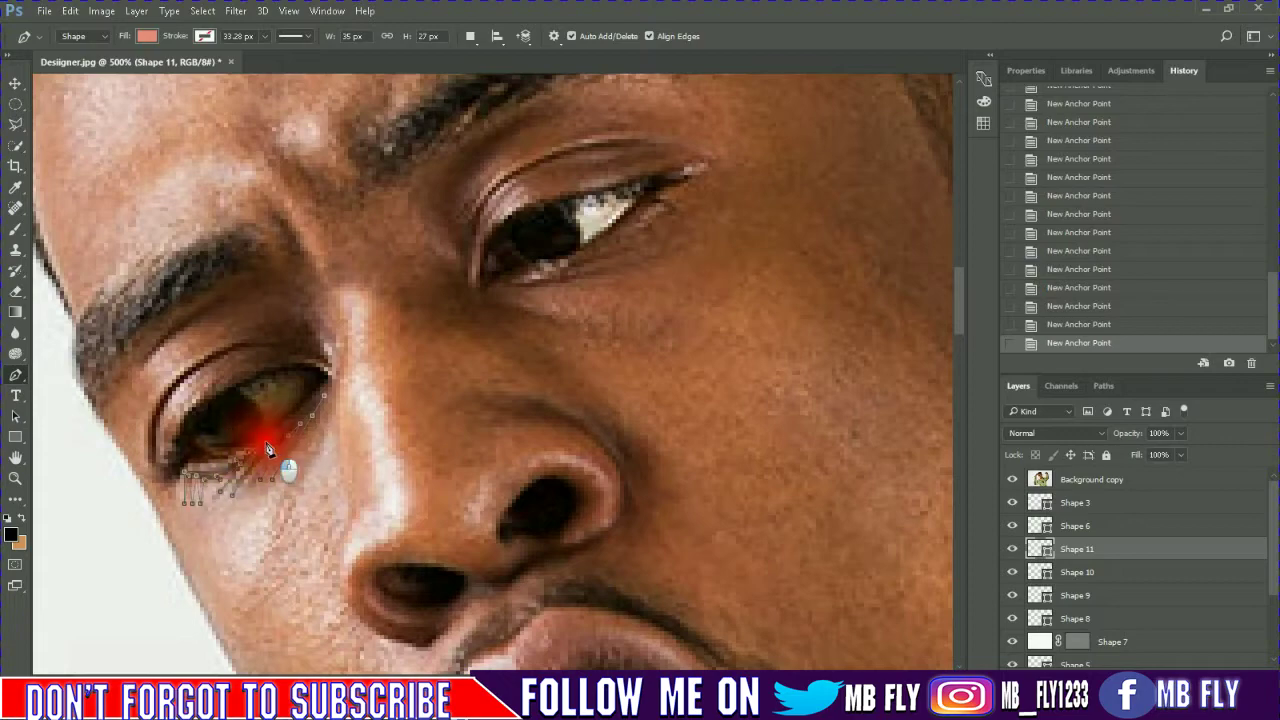
pyautogui.click(325, 403)
# Fill the lash shape and the Shape 10 eyelid crease with black
pyautogui.click(1012, 479)
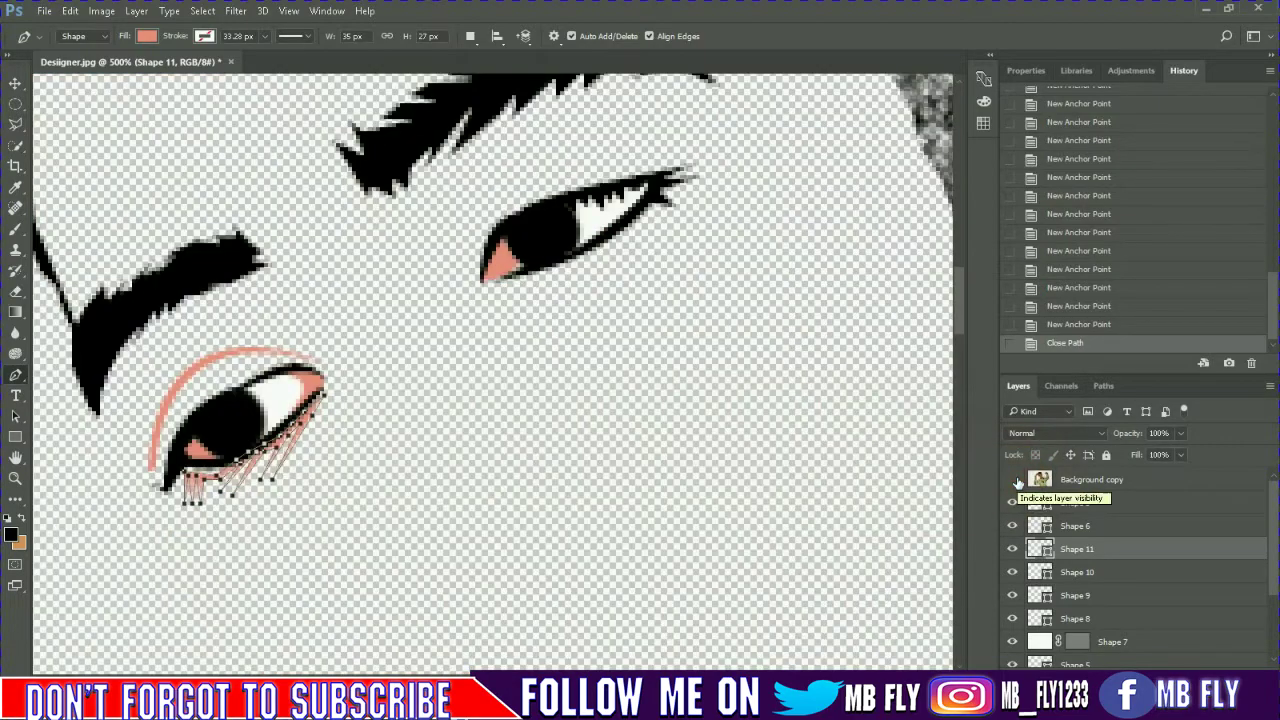
pyautogui.click(147, 36)
pyautogui.click(162, 259)
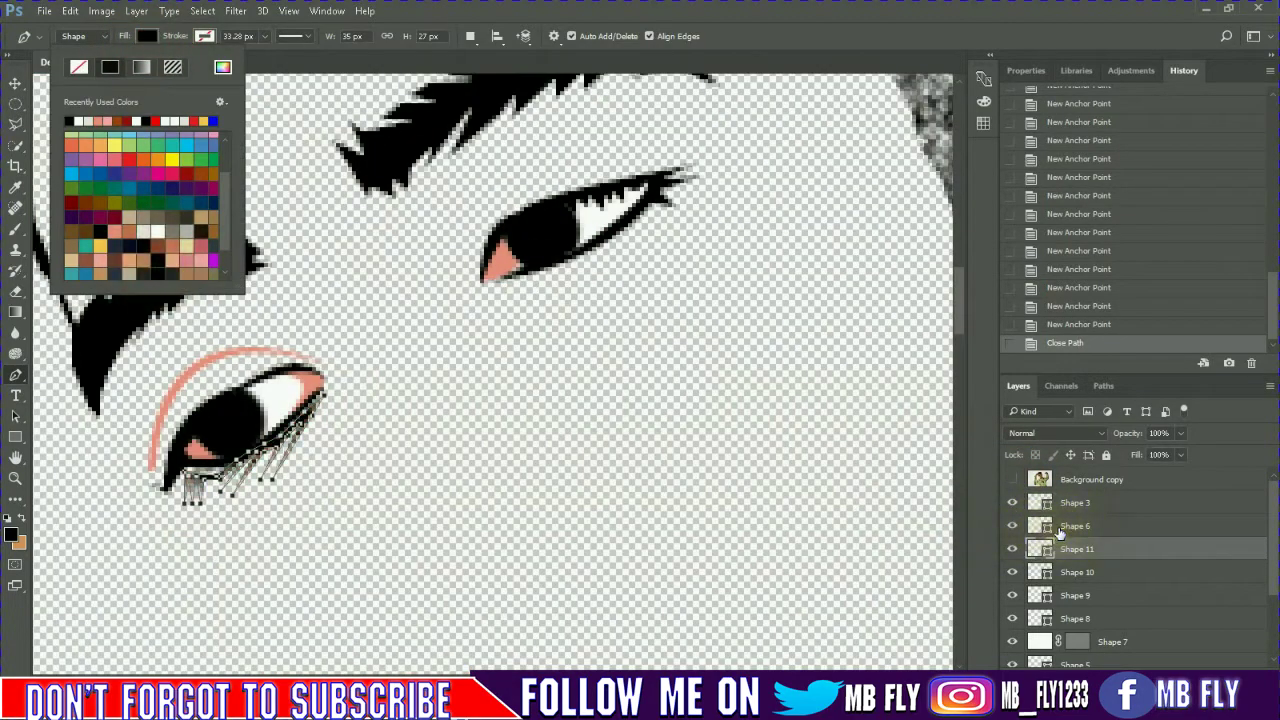
pyautogui.click(1075, 572)
pyautogui.click(147, 36)
pyautogui.click(157, 257)
pyautogui.click(1075, 503)
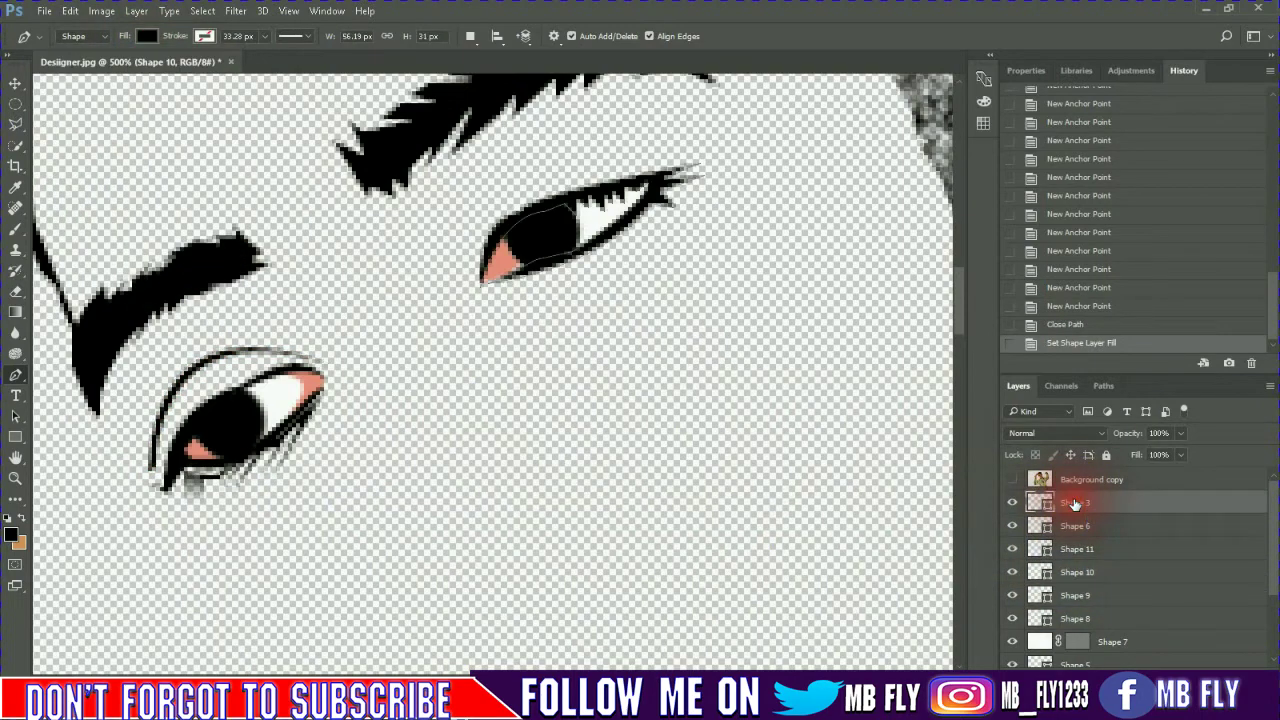
# Trace a black crease line arcing over the upper eye with the photo showing
pyautogui.click(1013, 482)
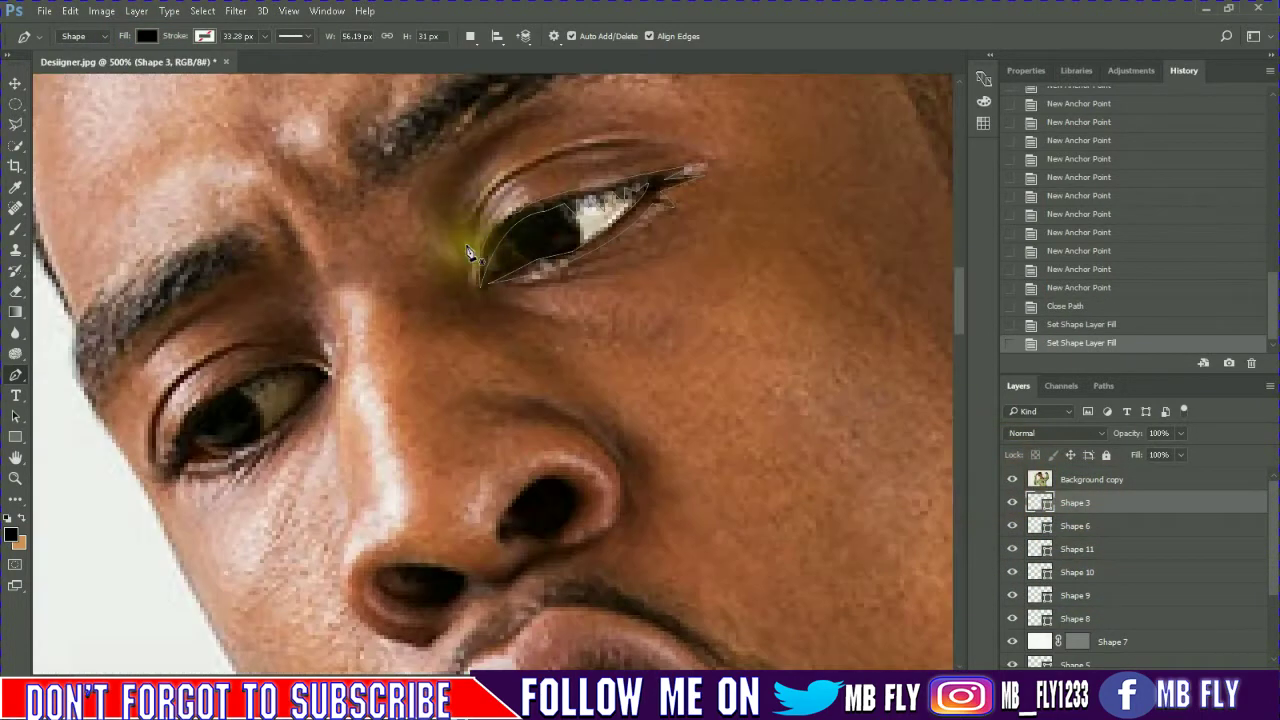
pyautogui.click(467, 242)
pyautogui.click(512, 133)
pyautogui.click(667, 151)
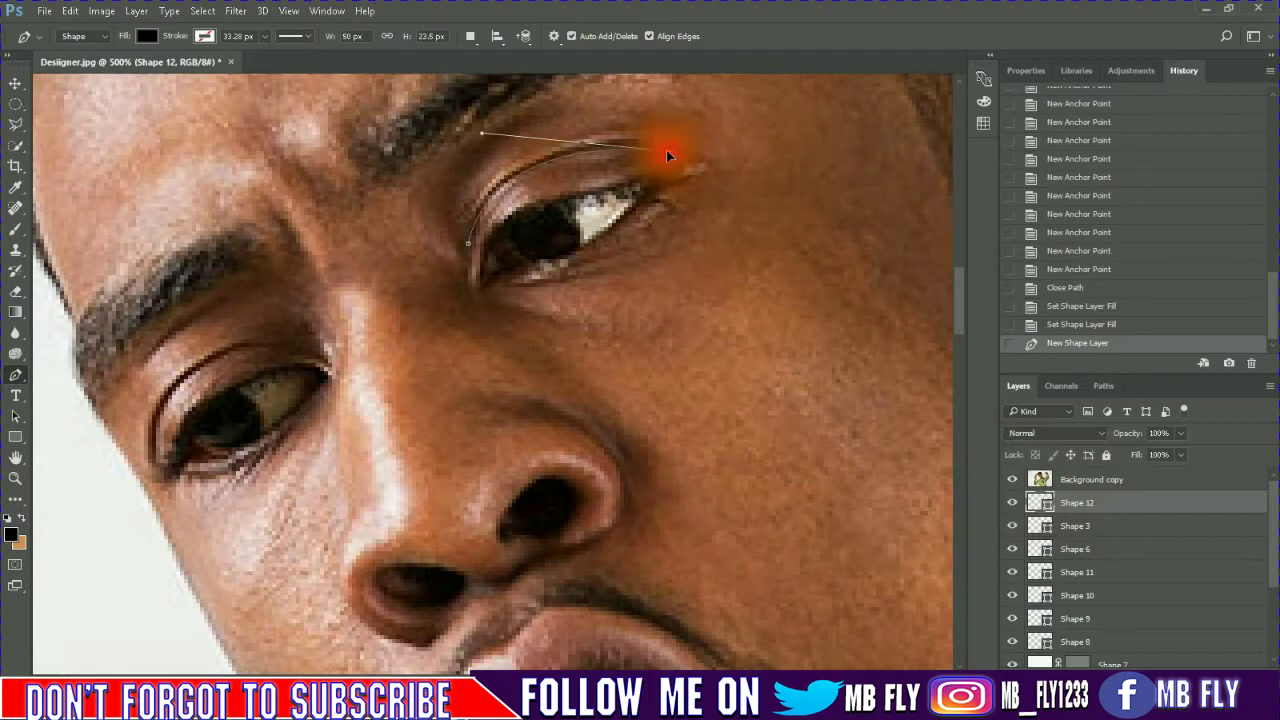
pyautogui.click(1012, 479)
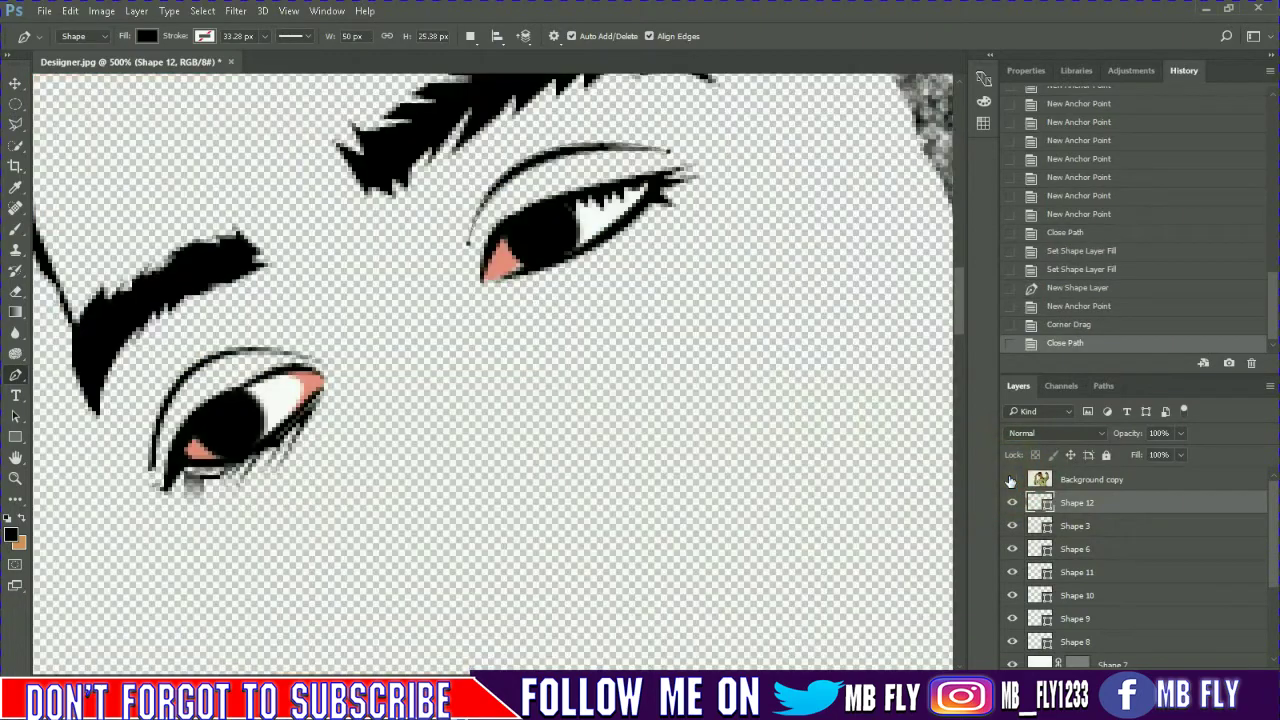
pyautogui.scroll(2, 829, 434)
pyautogui.click(1012, 479)
pyautogui.hscroll(-3, 805, 592)
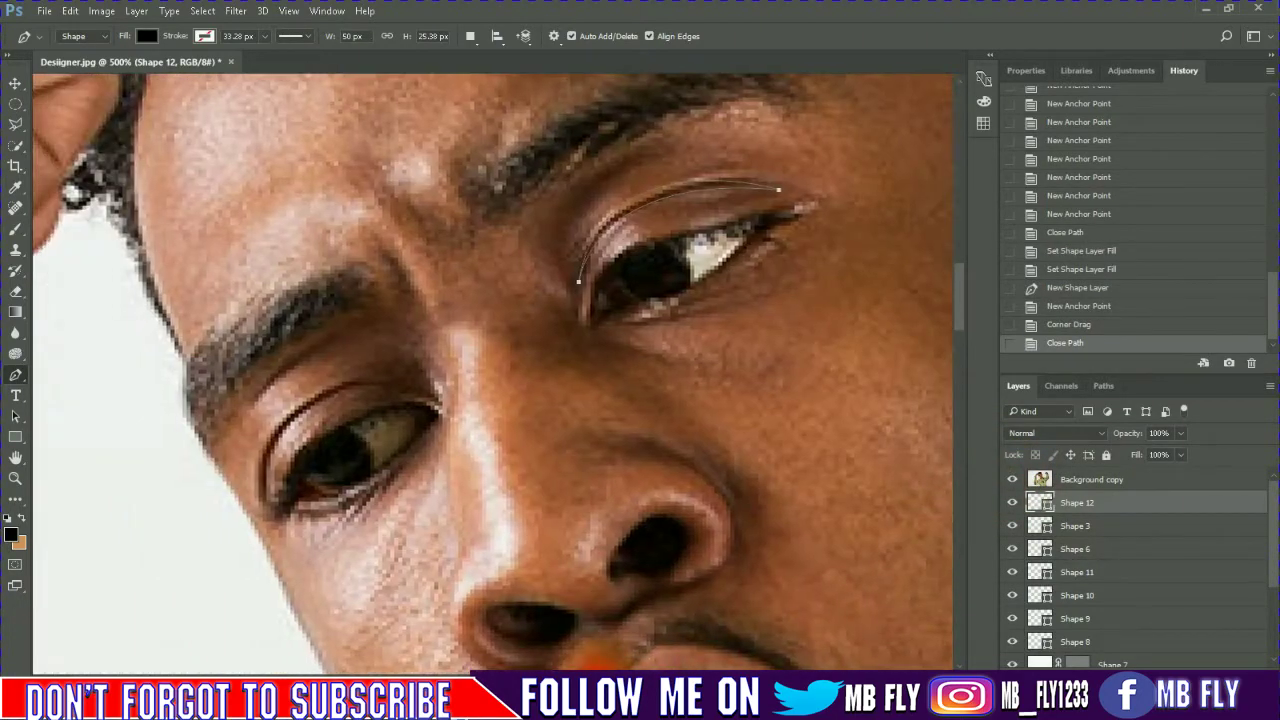
pyautogui.click(170, 462)
# Place pen anchors down the left cheek edge of the face
pyautogui.click(185, 486)
pyautogui.click(201, 513)
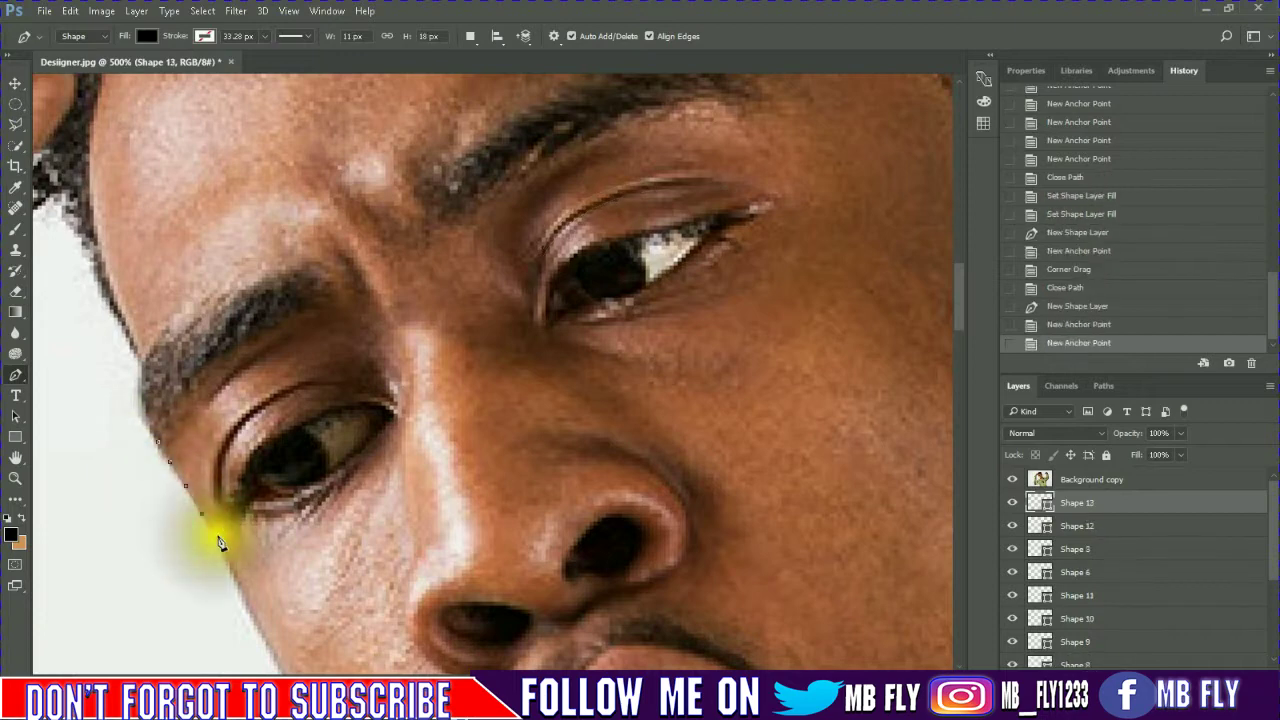
pyautogui.click(217, 533)
pyautogui.click(246, 500)
pyautogui.click(258, 528)
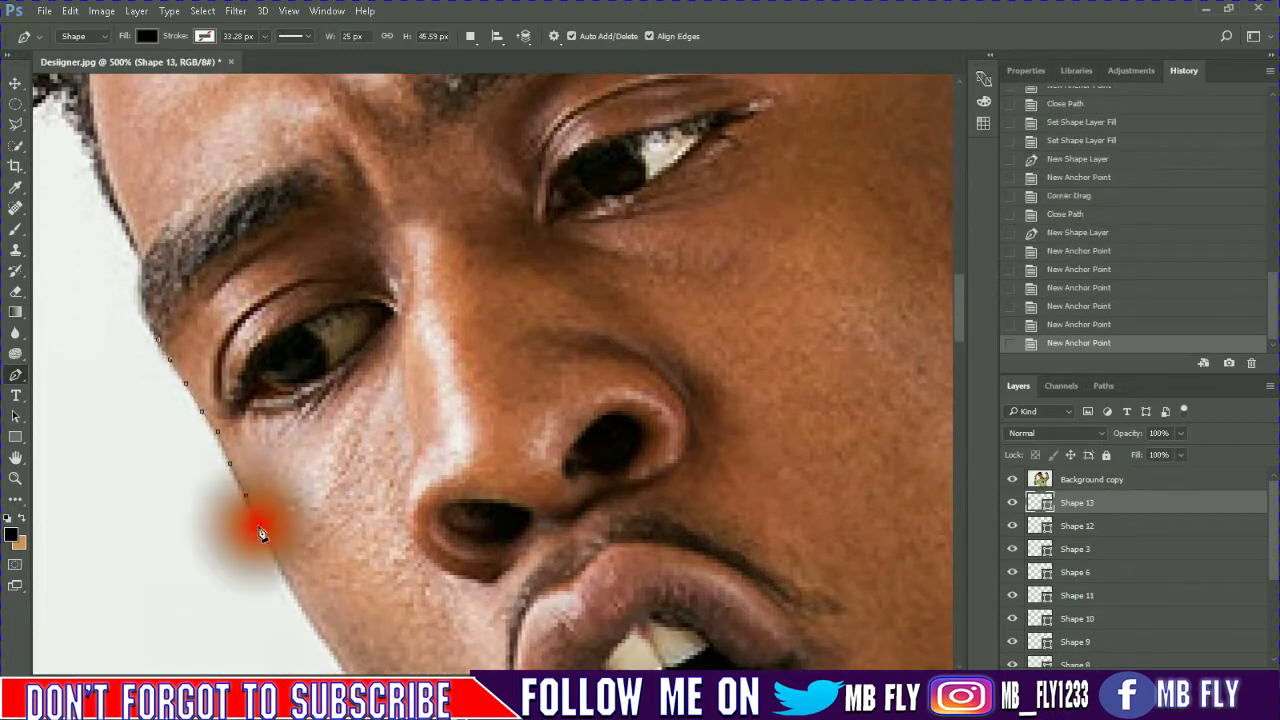
pyautogui.click(273, 556)
pyautogui.click(286, 584)
pyautogui.click(302, 611)
pyautogui.scroll(-3, 322, 600)
pyautogui.scroll(-2, 322, 475)
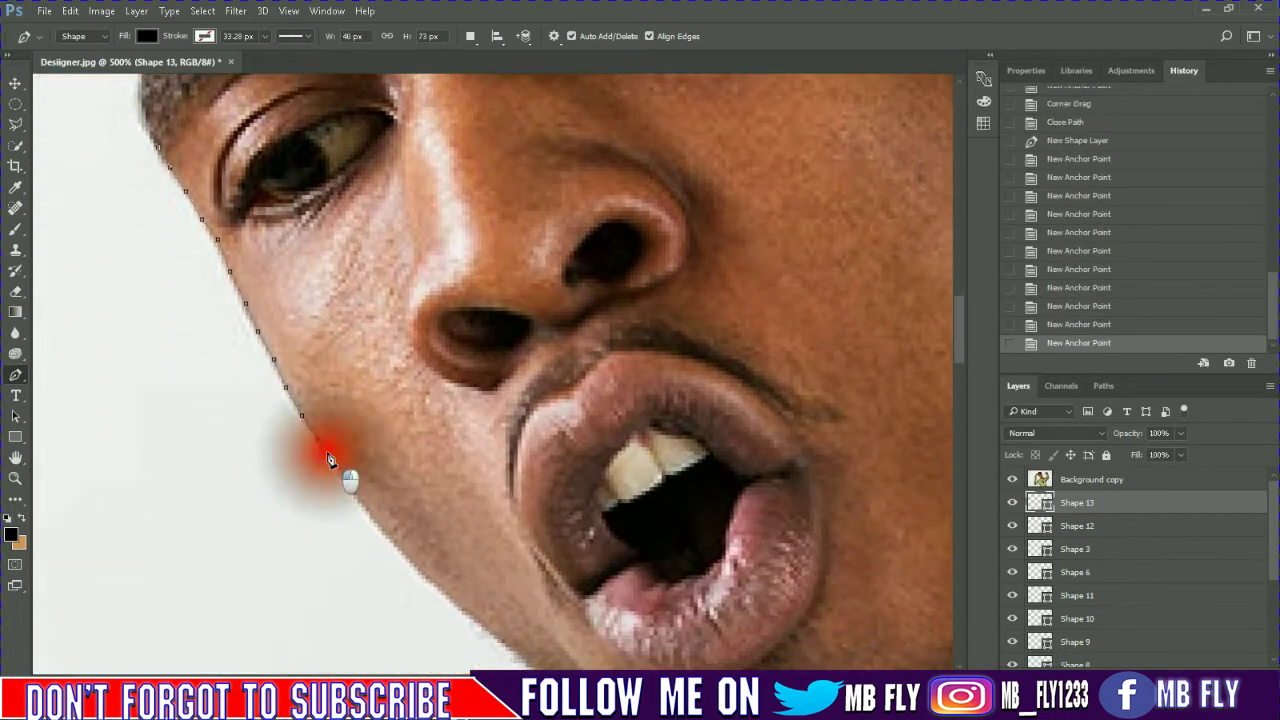
# Continue the outline along the lower cheek and down the chin edge to the chin
pyautogui.click(342, 474)
pyautogui.click(362, 502)
pyautogui.click(377, 527)
pyautogui.click(405, 556)
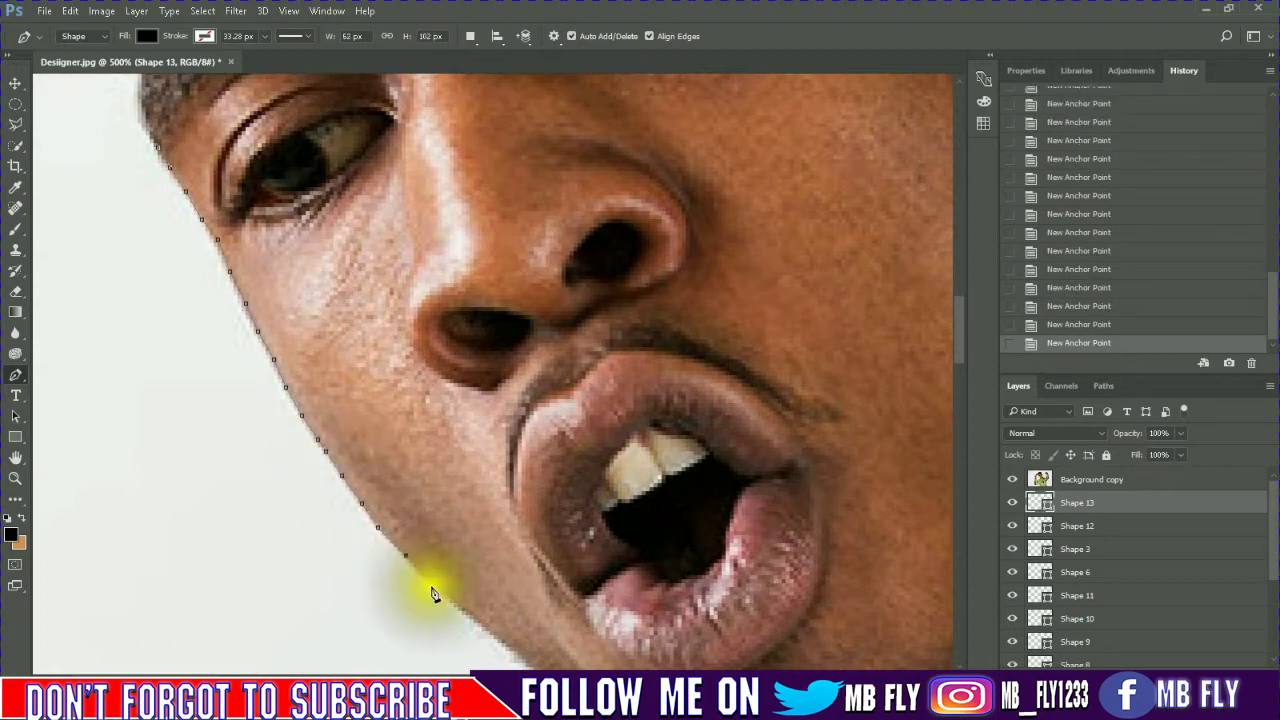
pyautogui.click(437, 586)
pyautogui.click(489, 630)
pyautogui.scroll(-3, 503, 586)
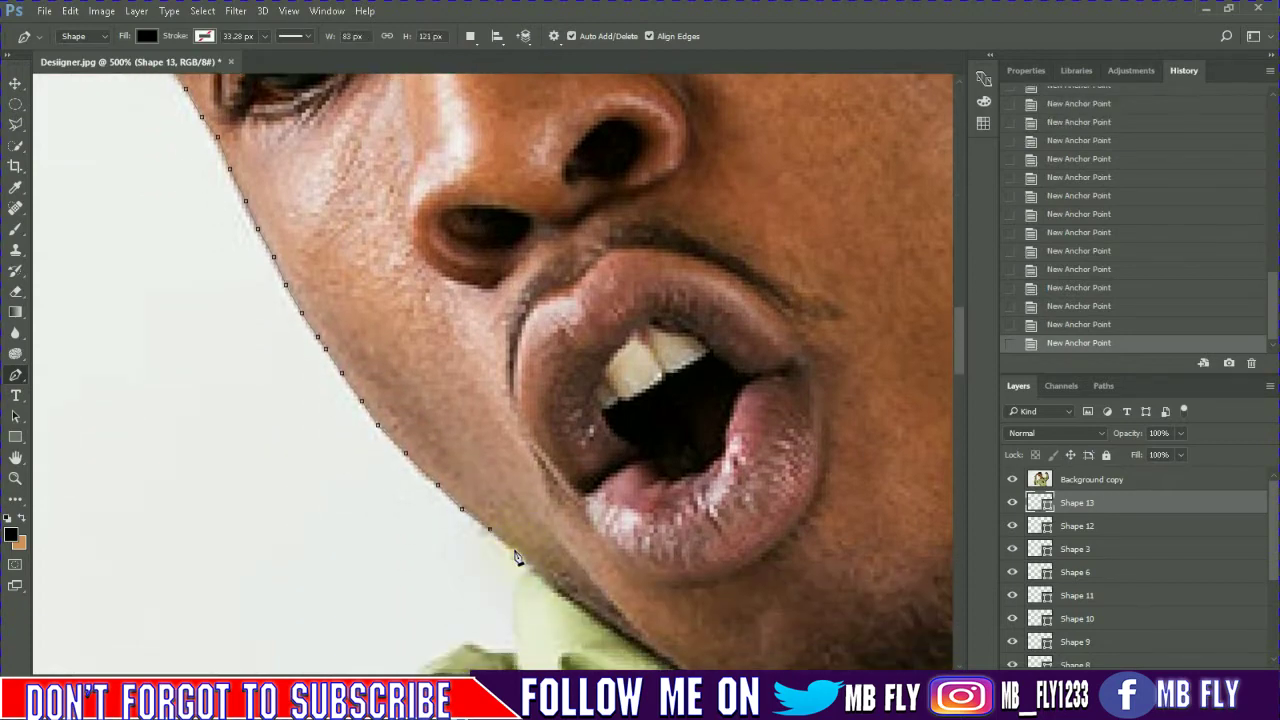
pyautogui.click(513, 548)
pyautogui.click(533, 565)
pyautogui.click(557, 585)
pyautogui.click(621, 612)
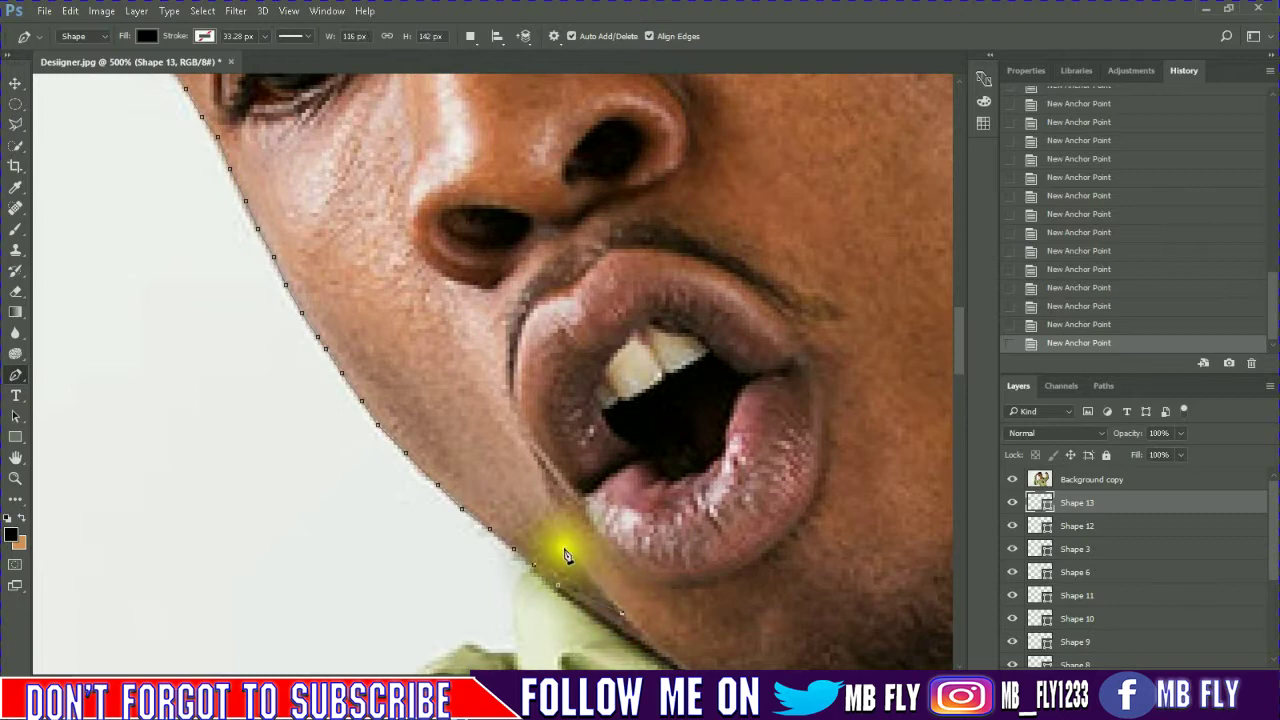
pyautogui.click(633, 622)
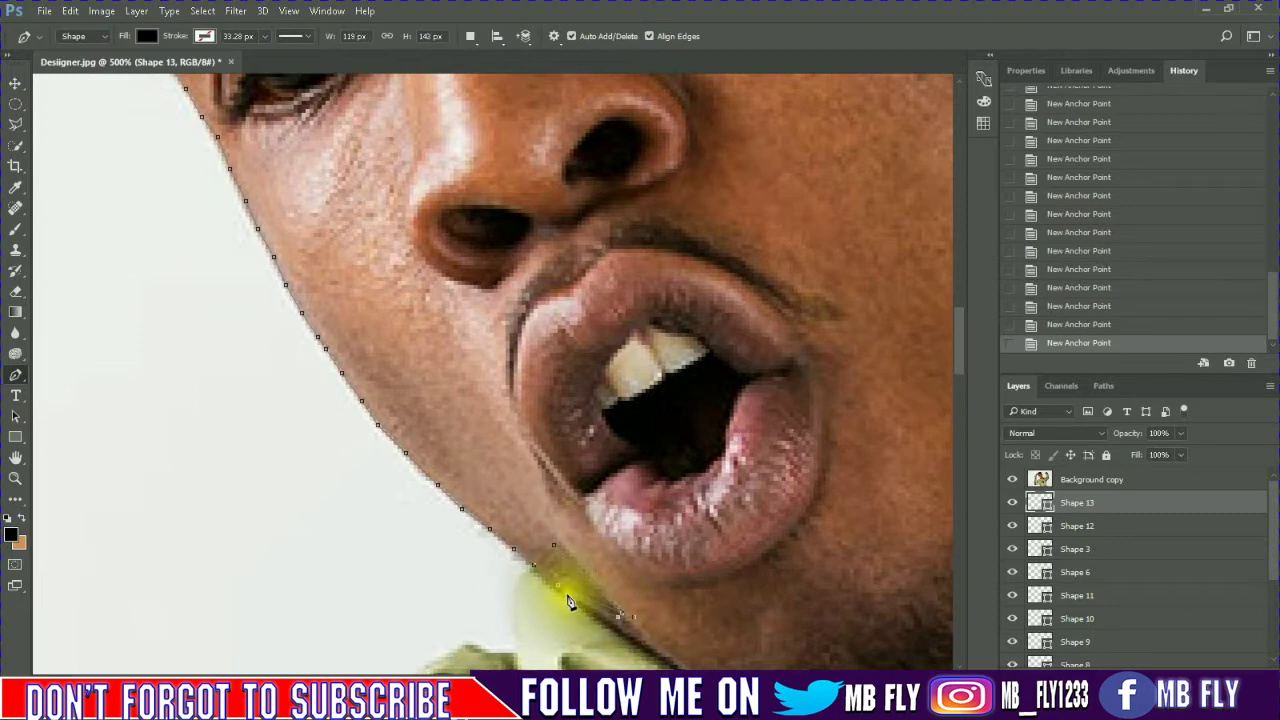
pyautogui.scroll(-2, 580, 590)
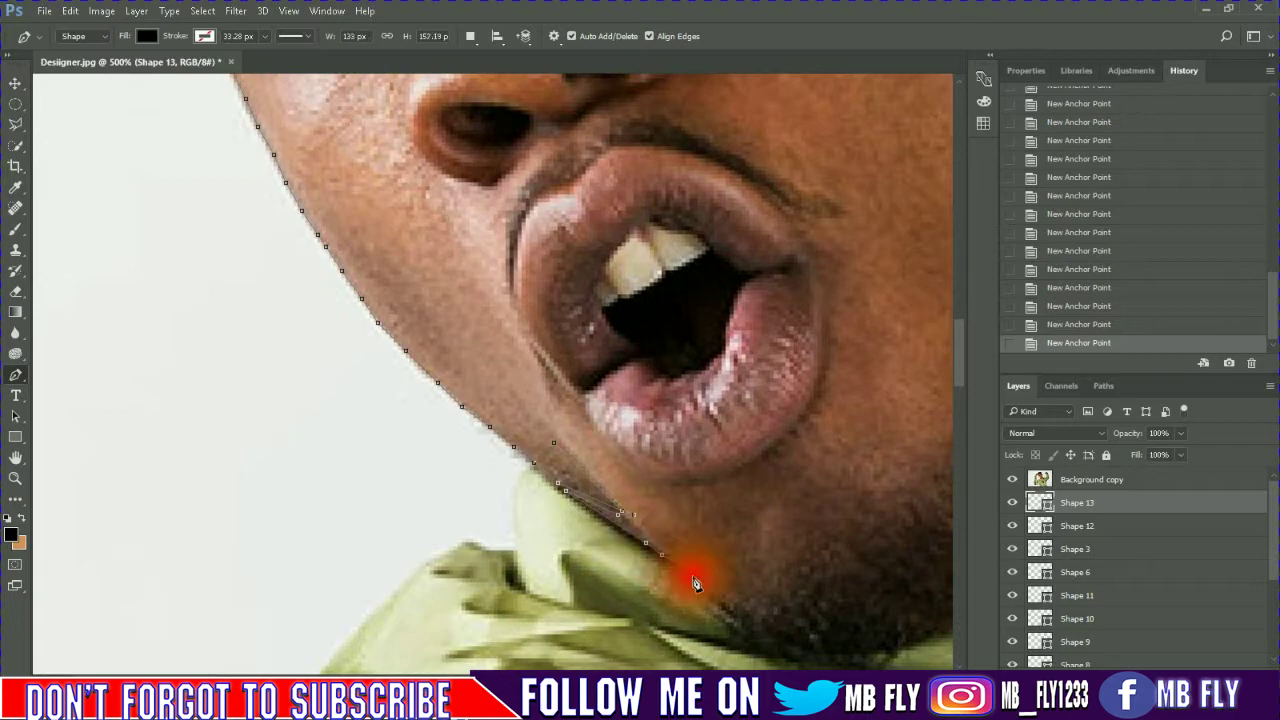
# Curve the chin corner and trace the beard edge above the collar, briefly hiding the photo
pyautogui.click(690, 572)
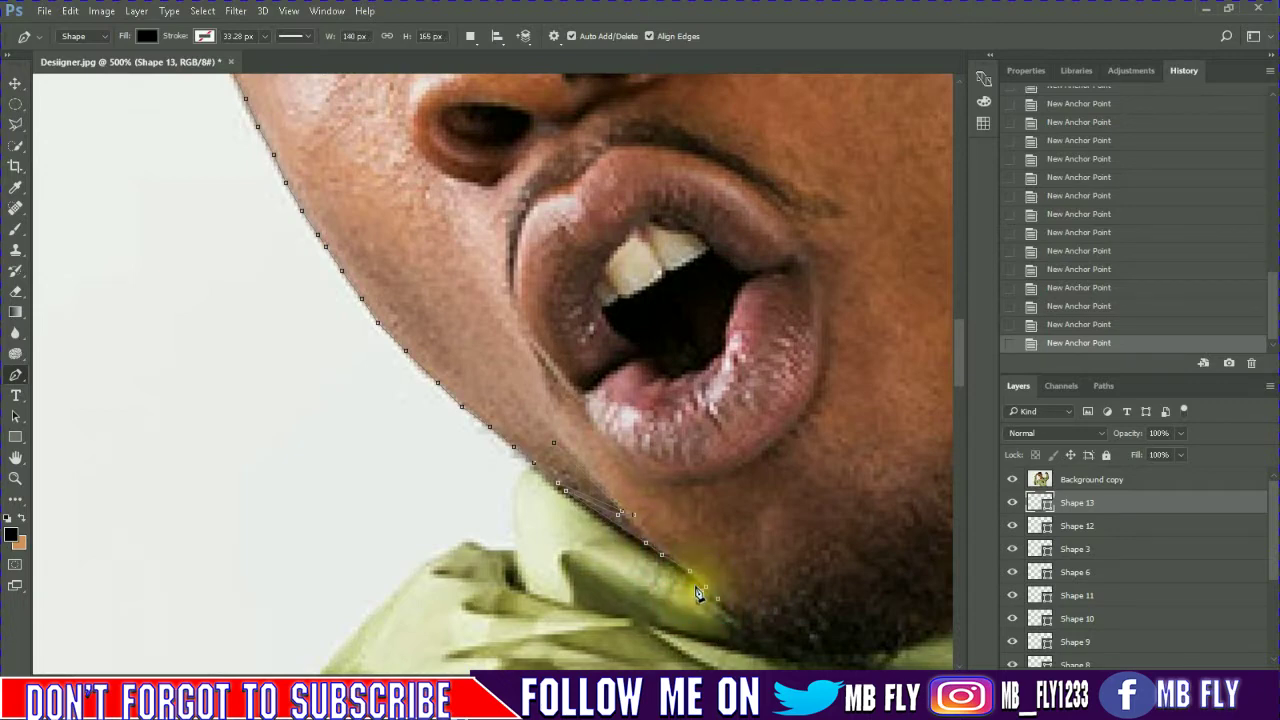
pyautogui.moveTo(671, 604); pyautogui.dragTo(668, 578)
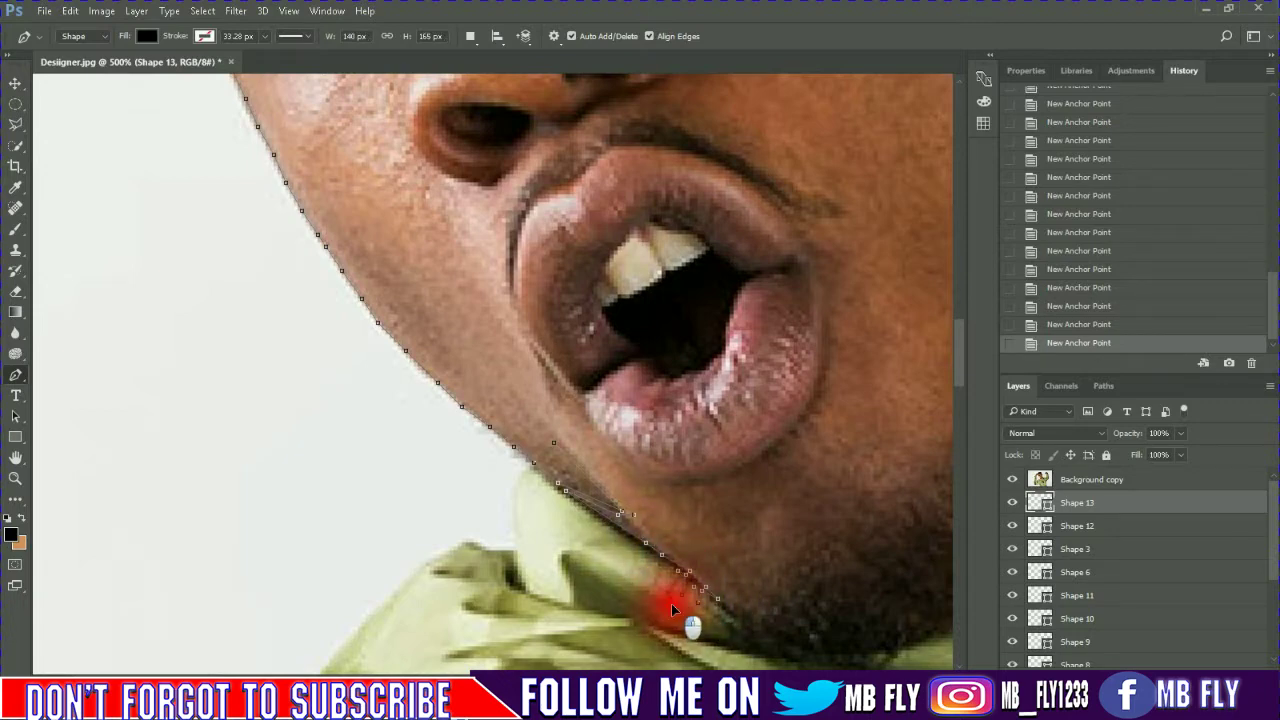
pyautogui.click(620, 537)
pyautogui.click(573, 507)
pyautogui.click(553, 486)
pyautogui.click(531, 466)
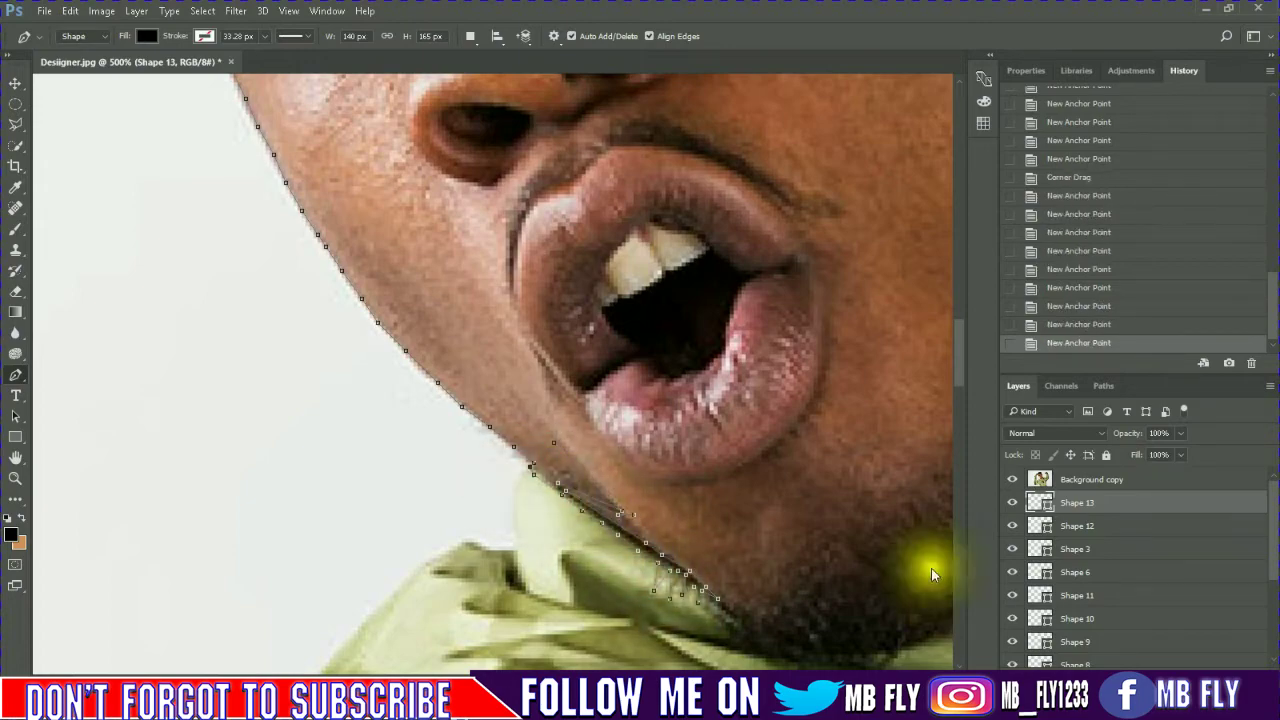
pyautogui.click(1011, 480)
pyautogui.click(1011, 480)
# Trace back up the jawline and cheek and close the outline at its start point
pyautogui.click(513, 449)
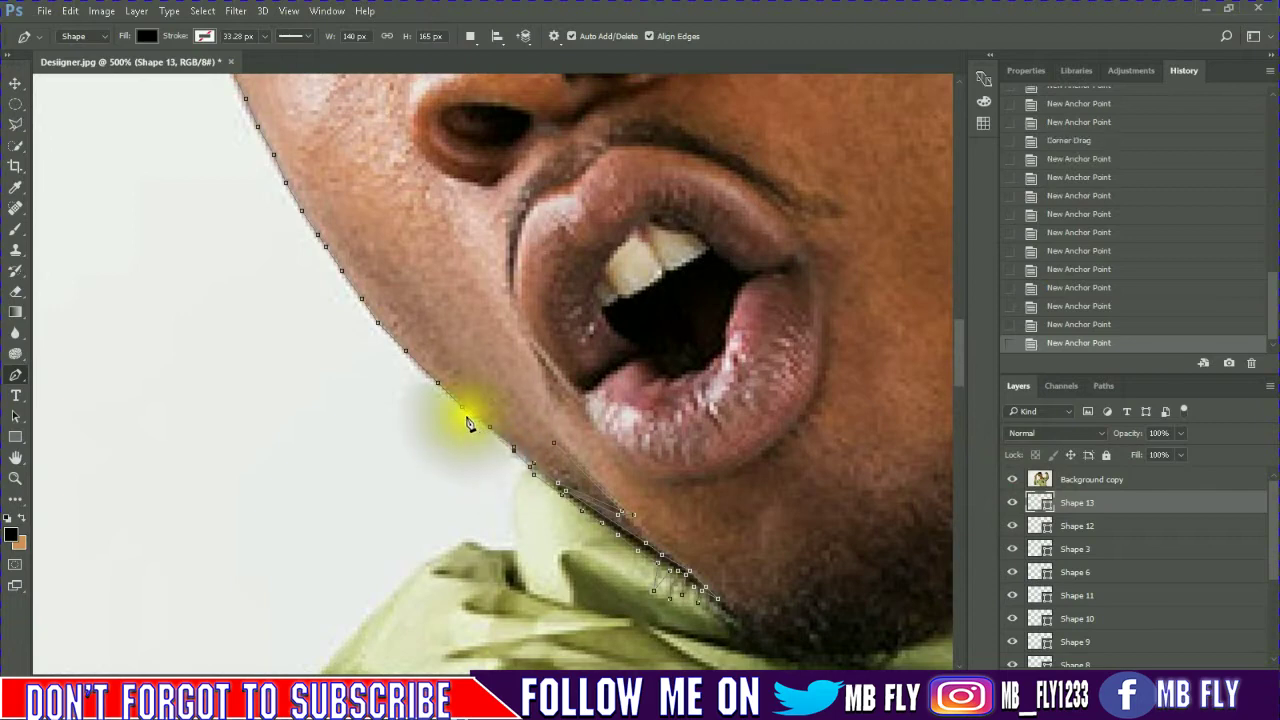
pyautogui.click(463, 407)
pyautogui.click(409, 368)
pyautogui.click(388, 346)
pyautogui.click(343, 280)
pyautogui.scroll(3, 300, 330)
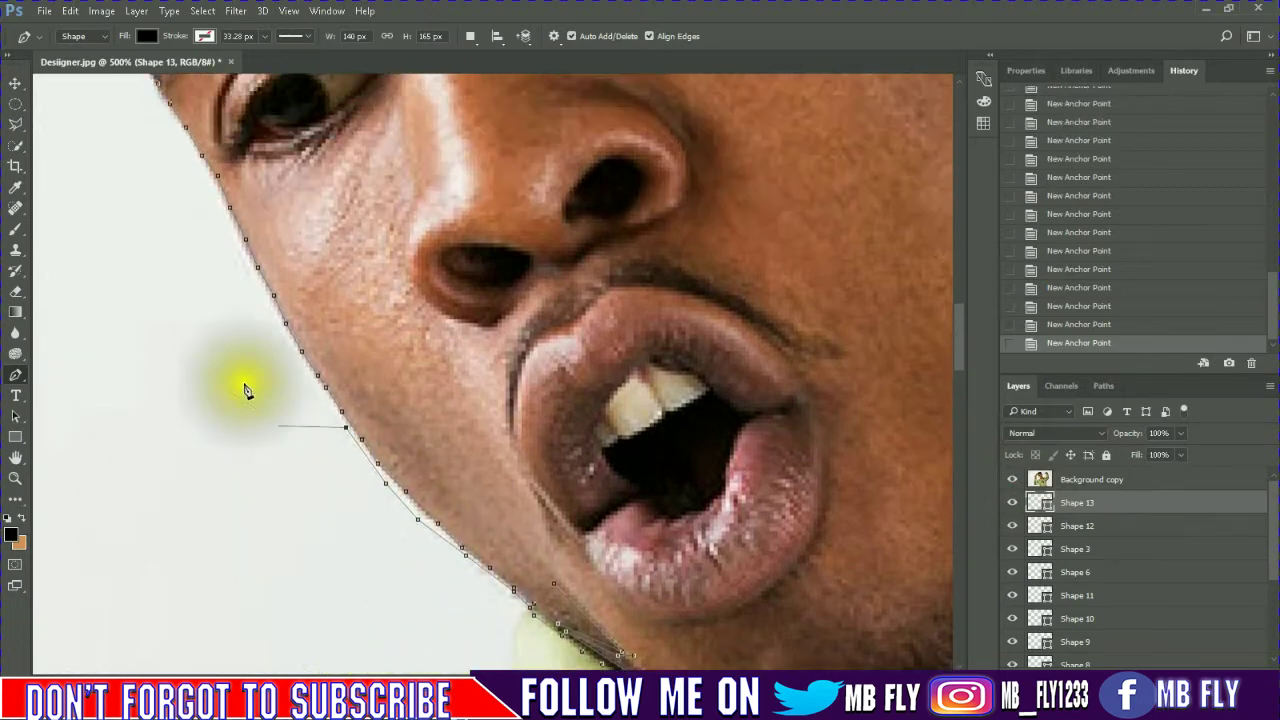
pyautogui.click(265, 295)
pyautogui.click(214, 209)
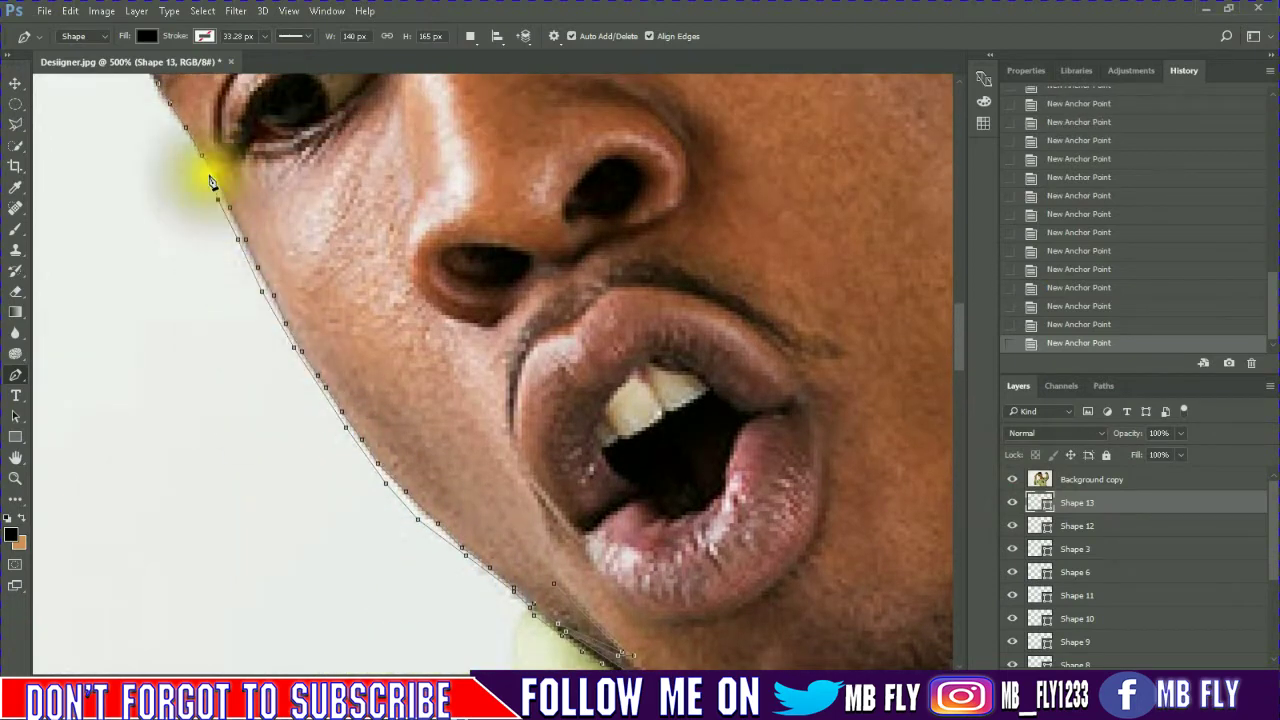
pyautogui.scroll(3, 185, 287)
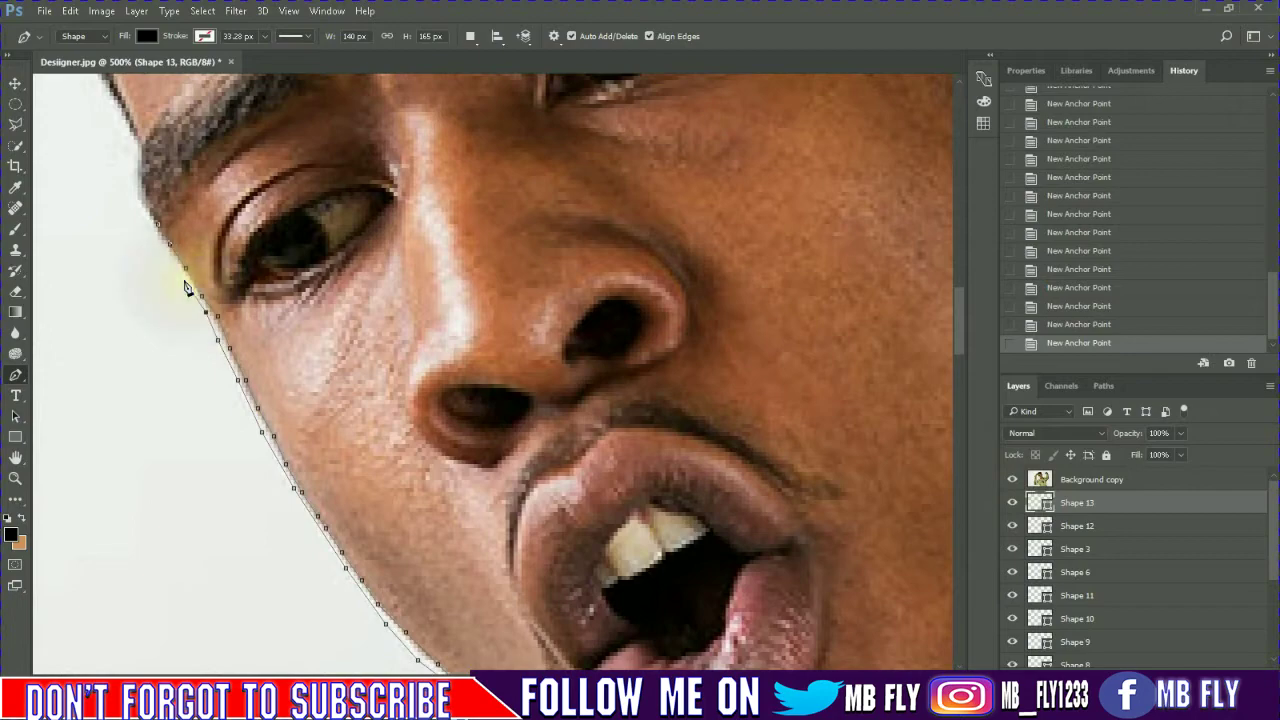
pyautogui.click(149, 211)
# Hide the Background copy photo to preview the line art
pyautogui.click(1012, 479)
pyautogui.scroll(-2, 908, 457)
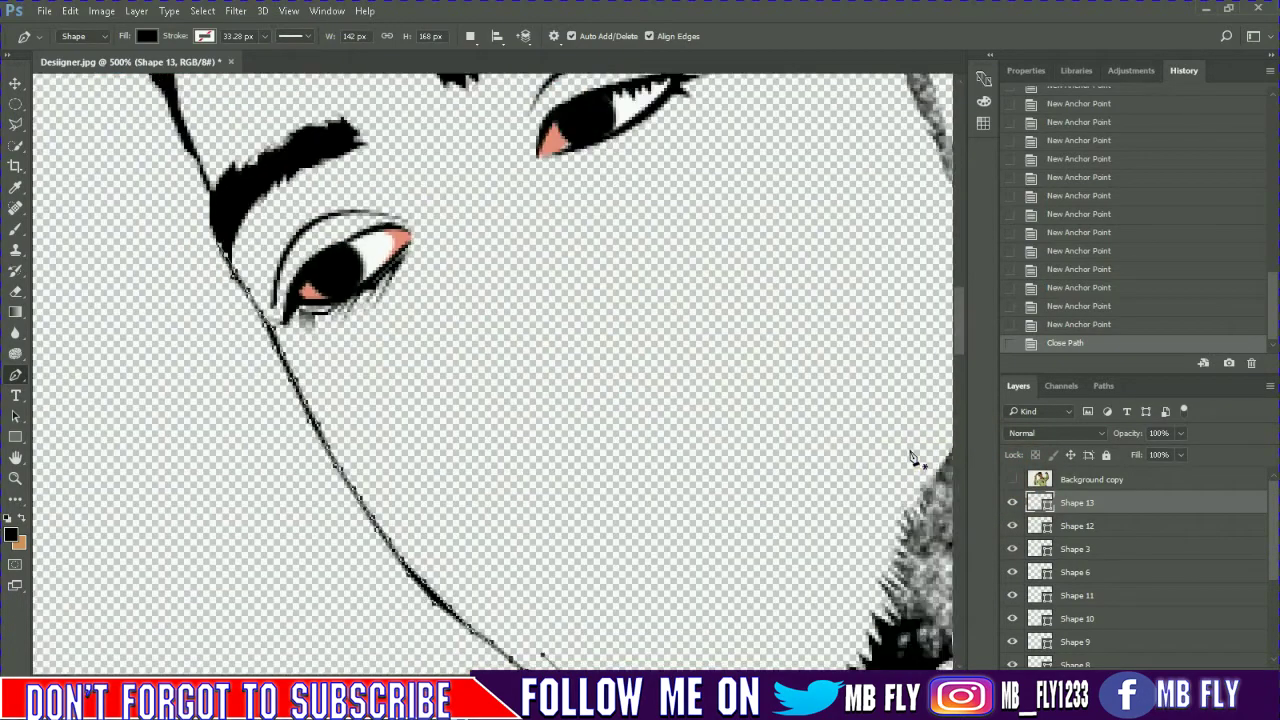
pyautogui.scroll(-2, 914, 452)
# Show the Background copy photo again and start a new outline curving from the ear top
pyautogui.scroll(2, 600, 590)
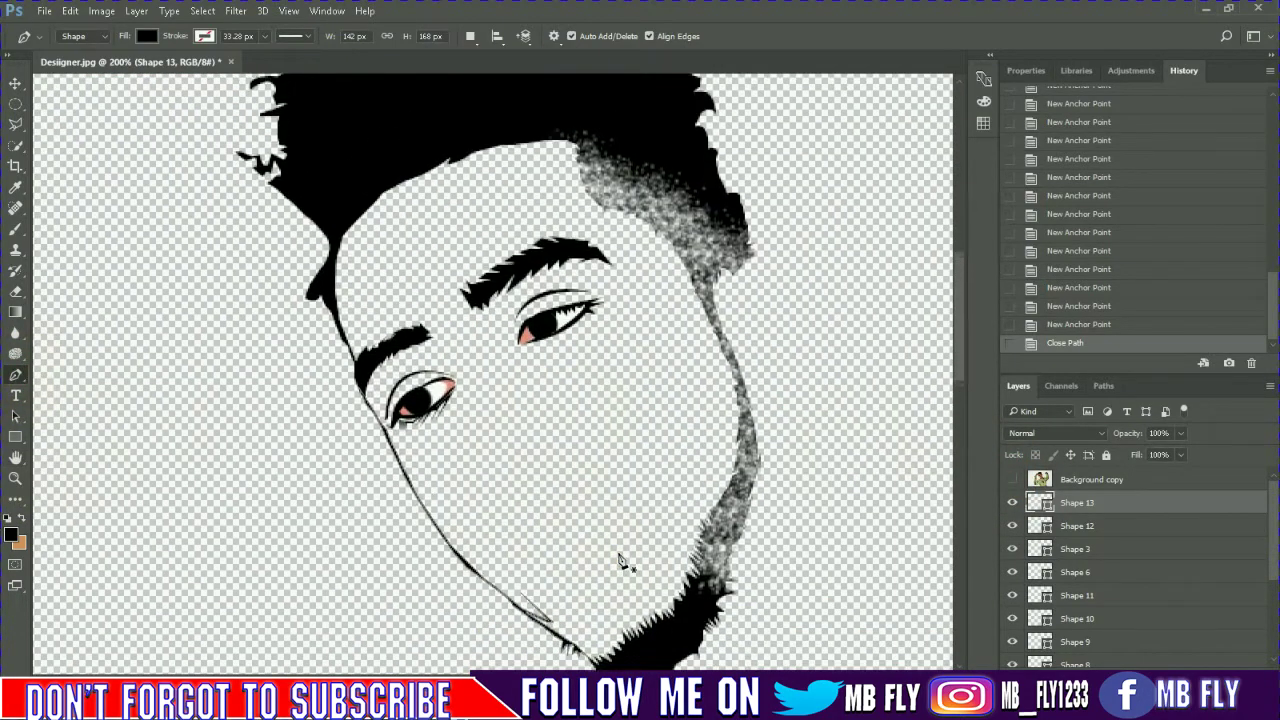
pyautogui.hscroll(3, 650, 635)
pyautogui.click(1012, 479)
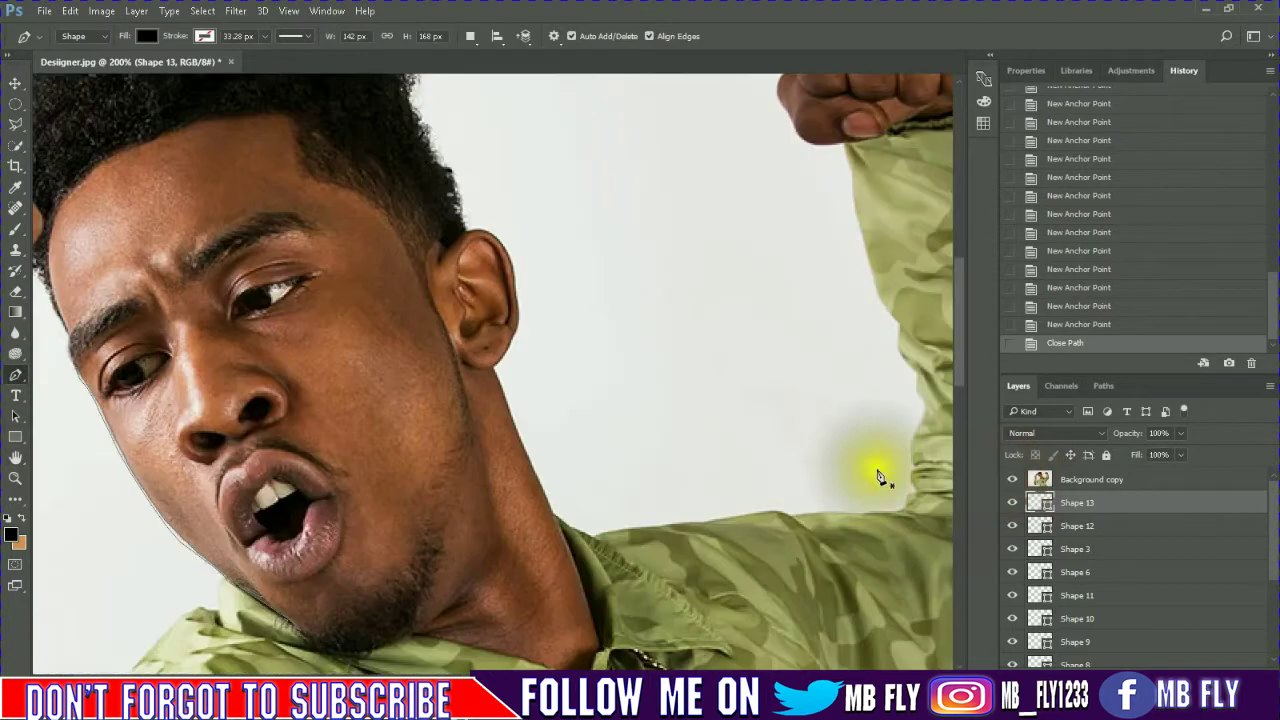
pyautogui.scroll(1, 797, 447)
pyautogui.scroll(1, 797, 447)
pyautogui.click(441, 171)
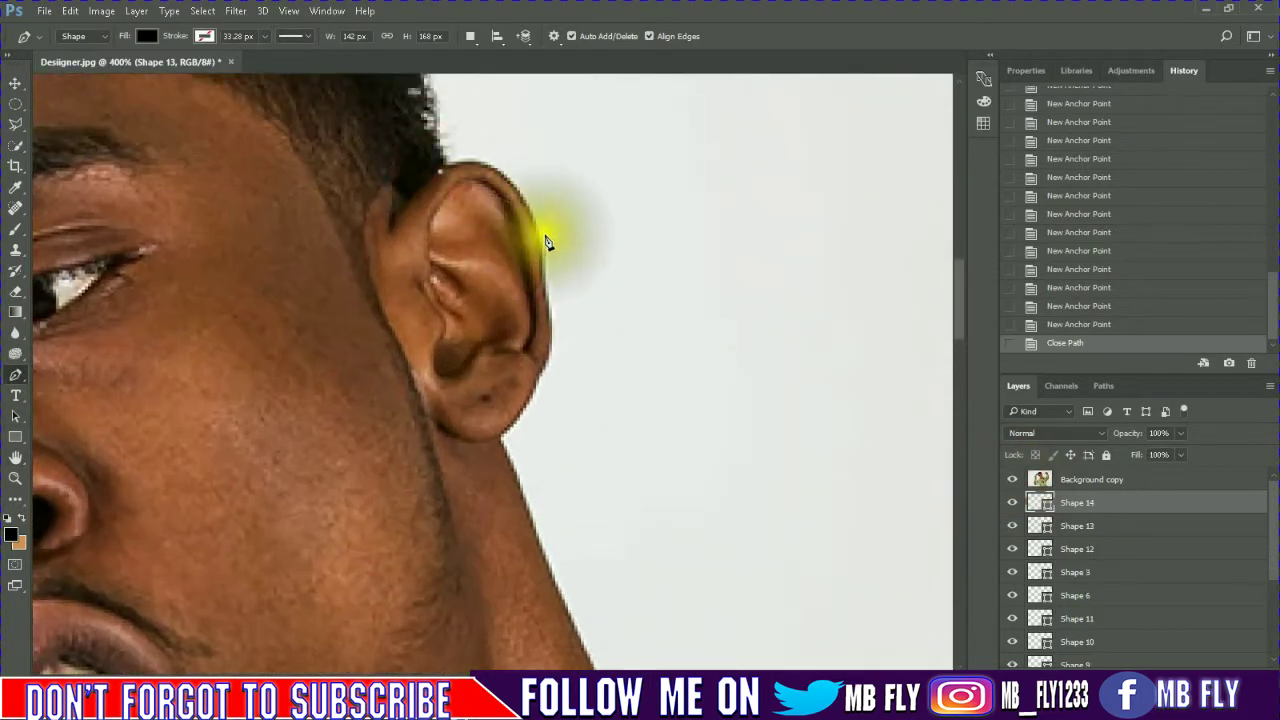
pyautogui.moveTo(540, 258)
pyautogui.mouseDown()
pyautogui.moveTo(546, 376)
pyautogui.moveTo(541, 322)
pyautogui.mouseUp()
# Trace the outline down the back of the ear and under the ear lobe
pyautogui.click(548, 334)
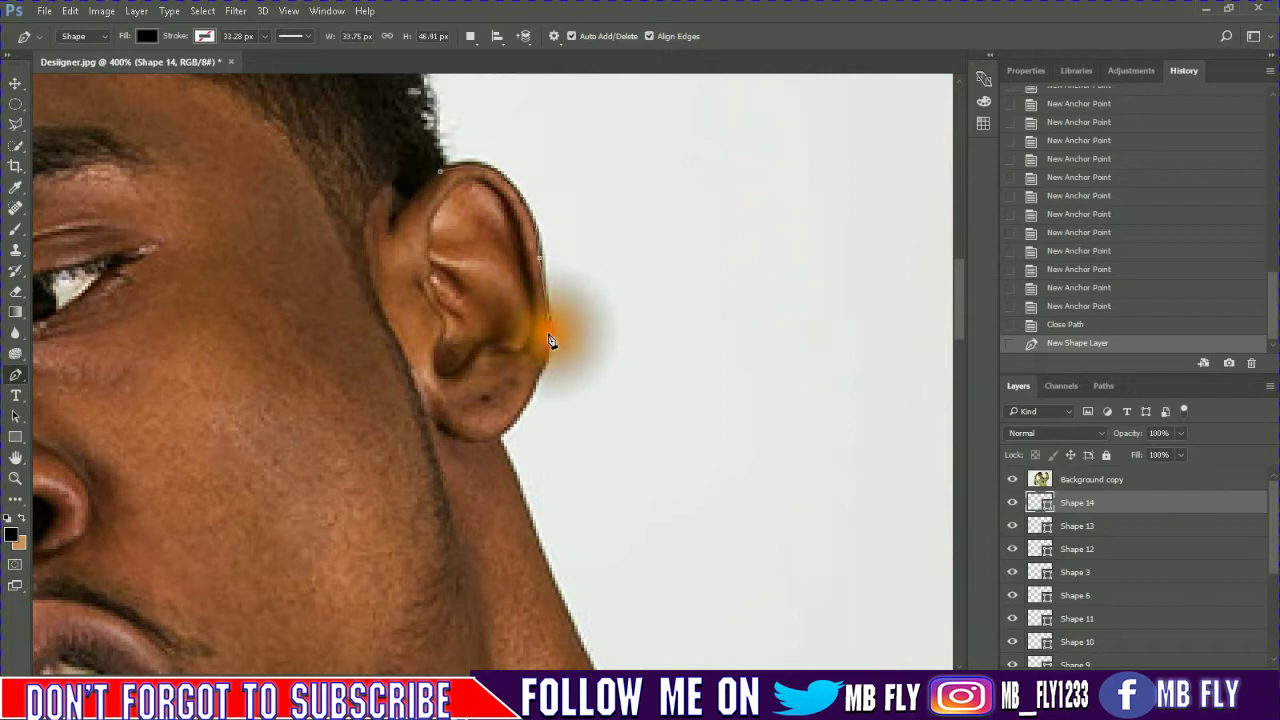
pyautogui.click(536, 376)
pyautogui.click(506, 430)
pyautogui.click(430, 408)
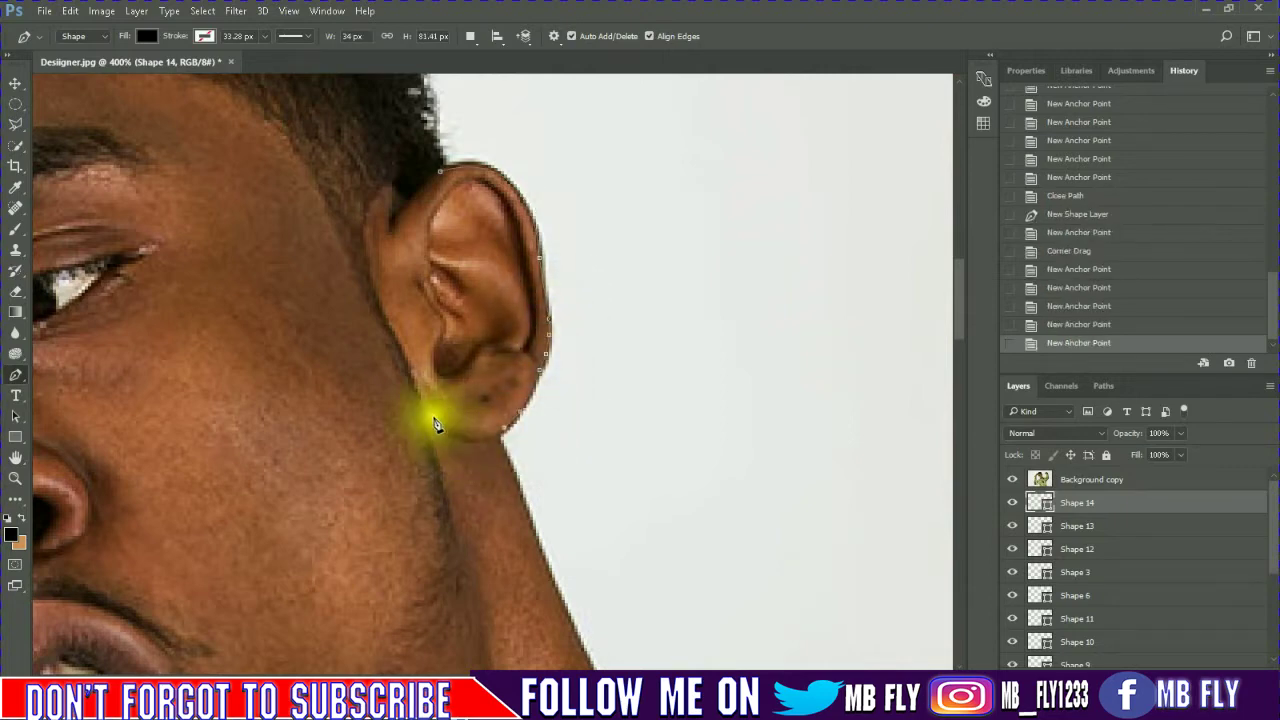
pyautogui.moveTo(421, 381); pyautogui.dragTo(397, 322)
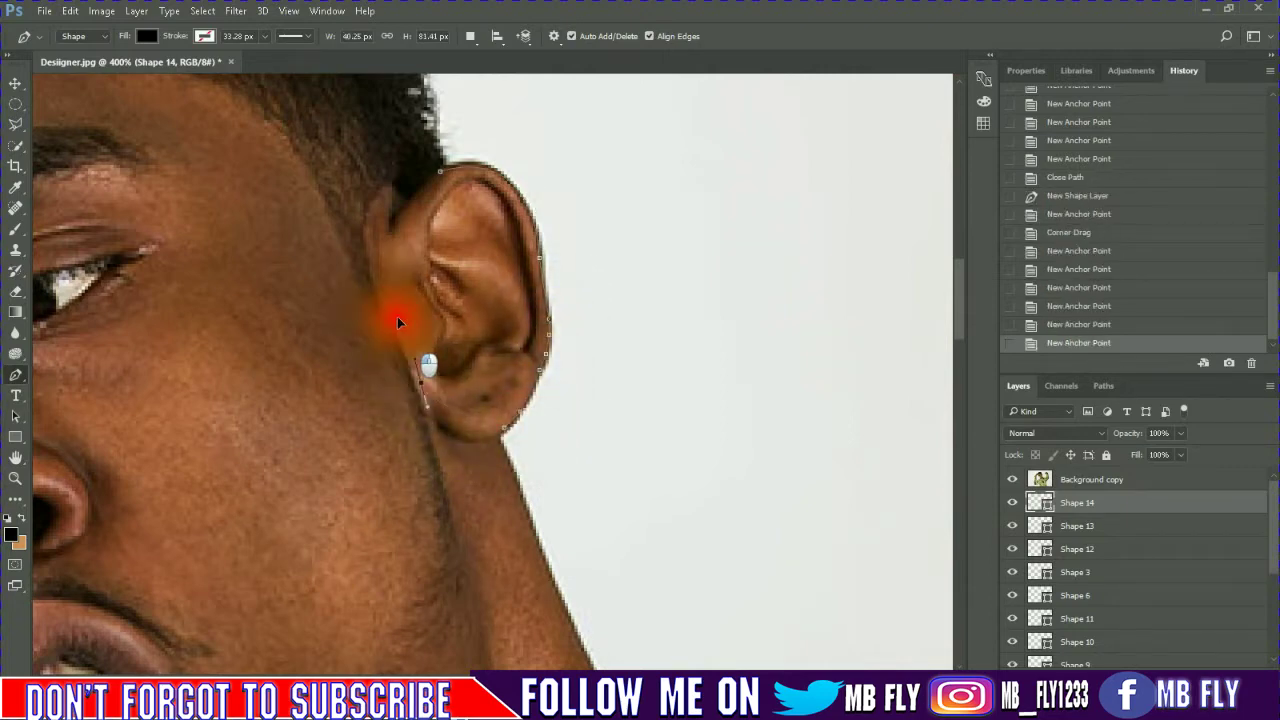
pyautogui.click(437, 433)
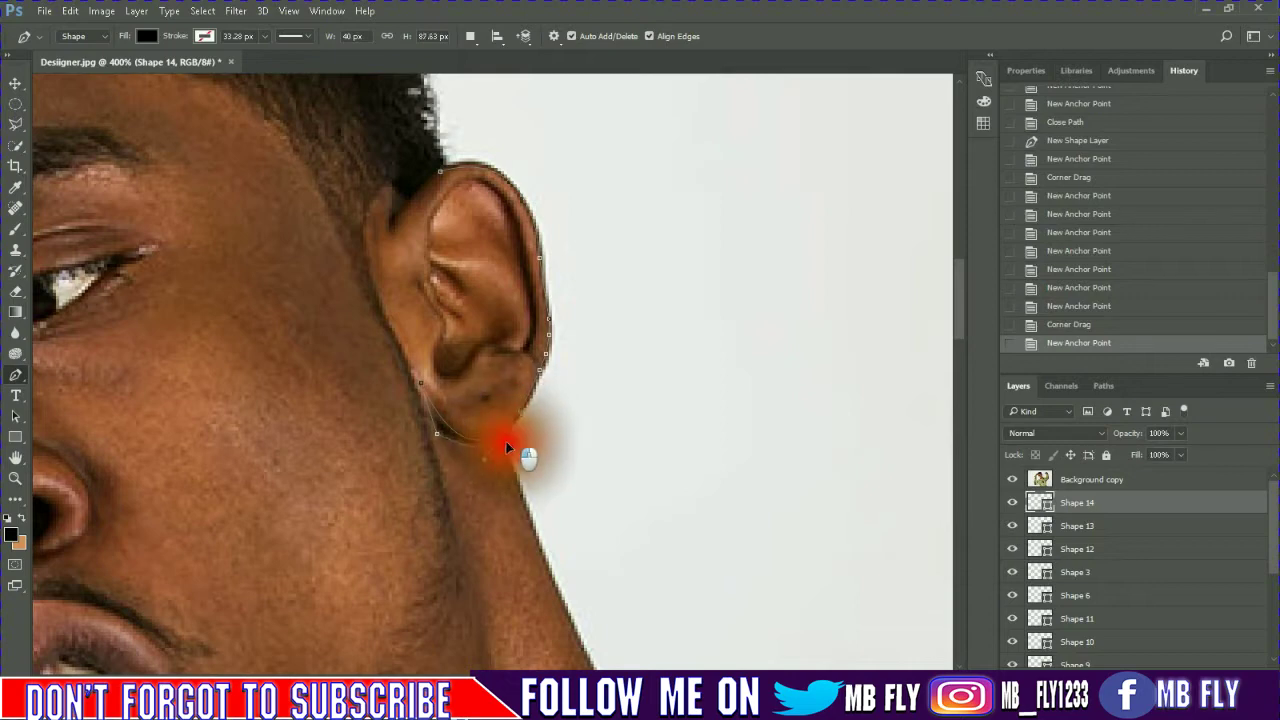
# Trace the outline down the neck edge below the ear
pyautogui.scroll(-3, 506, 458)
pyautogui.click(527, 395)
pyautogui.click(542, 446)
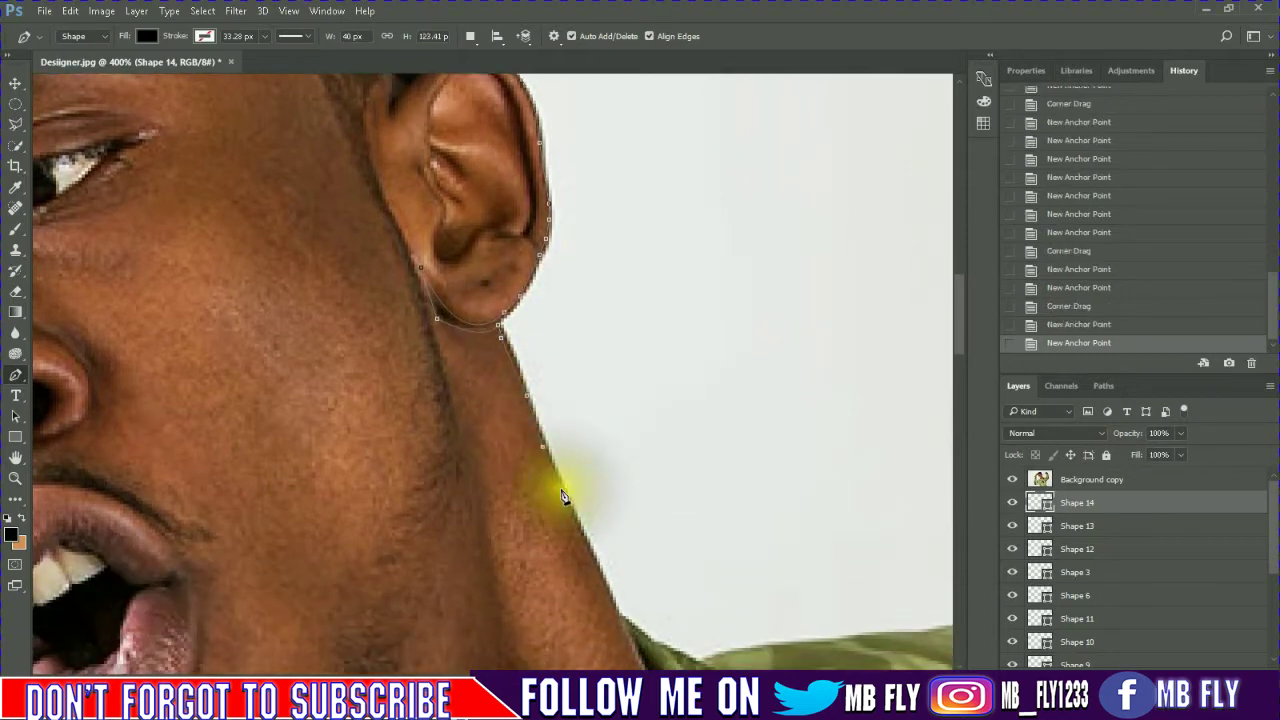
pyautogui.click(563, 492)
pyautogui.click(578, 536)
pyautogui.click(597, 567)
pyautogui.click(613, 603)
pyautogui.click(620, 619)
# Continue the neck outline down to an anchor at the collar
pyautogui.scroll(-5, 617, 590)
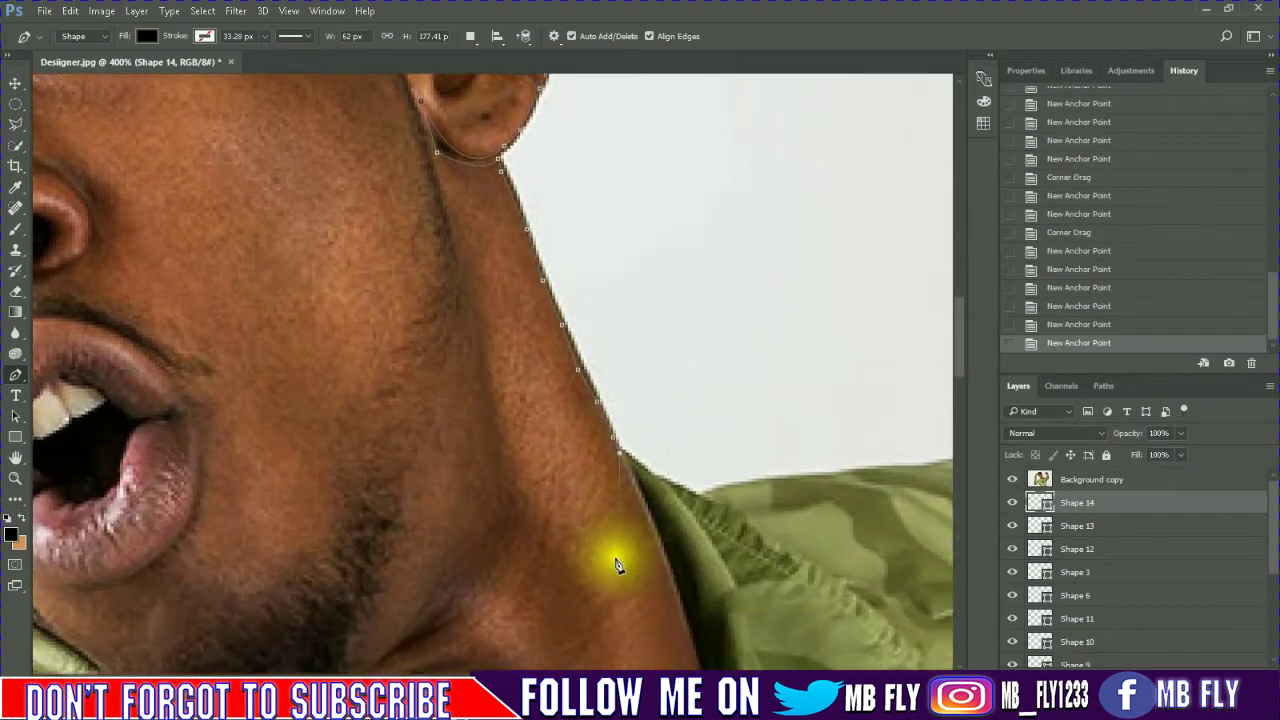
pyautogui.click(638, 407)
pyautogui.click(658, 465)
pyautogui.click(680, 533)
pyautogui.click(694, 587)
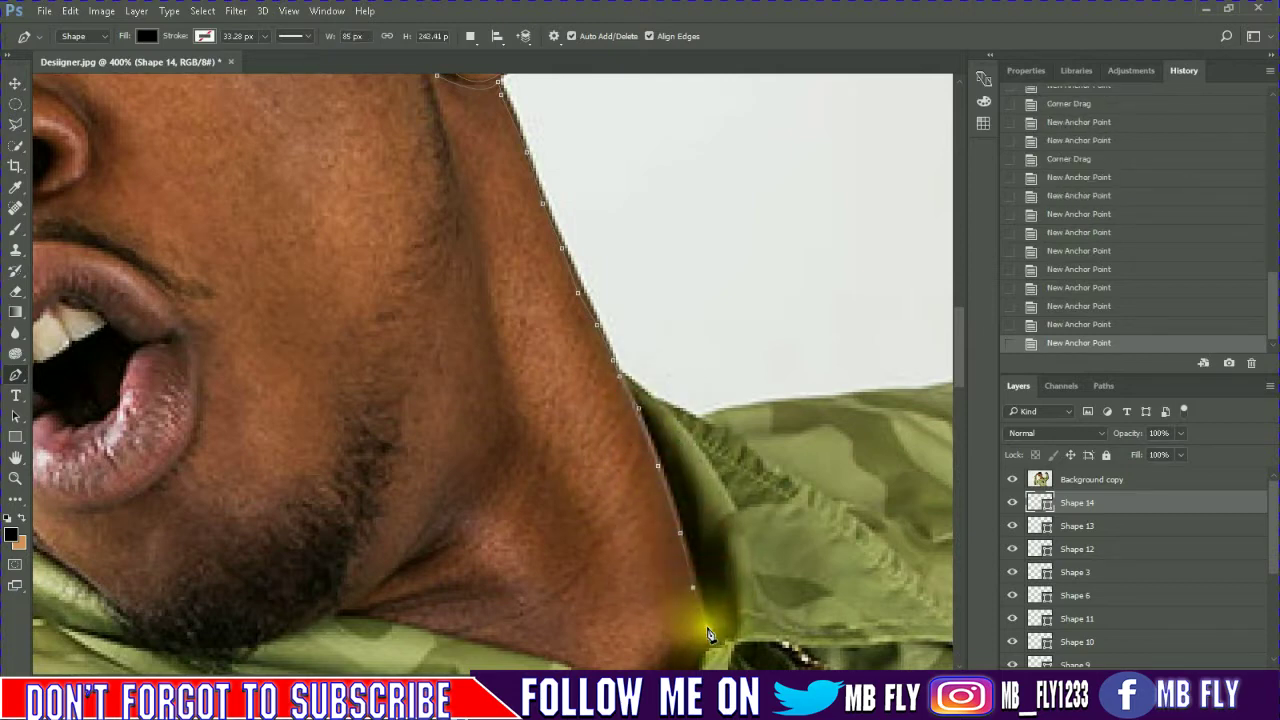
pyautogui.click(709, 629)
pyautogui.scroll(-2, 697, 548)
pyautogui.click(692, 574)
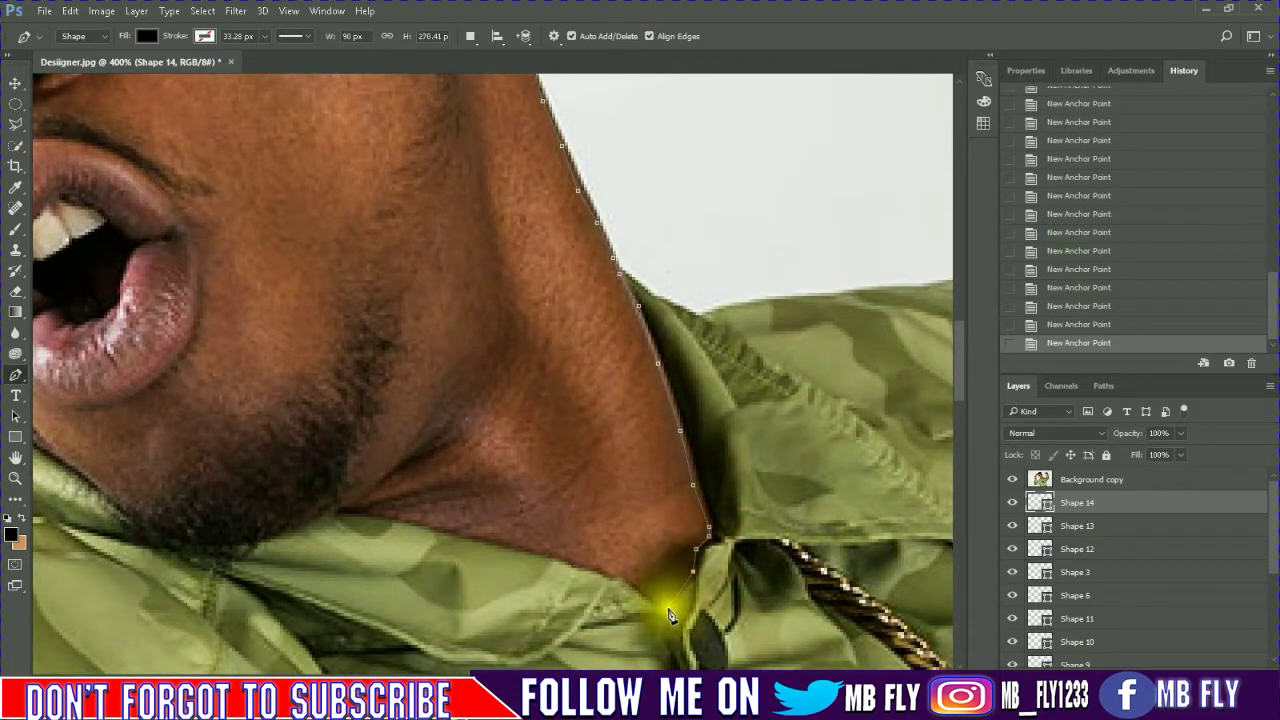
# Trace the outline leftward along the collar edge
pyautogui.click(605, 572)
pyautogui.click(578, 561)
pyautogui.click(533, 549)
pyautogui.click(475, 536)
pyautogui.click(453, 533)
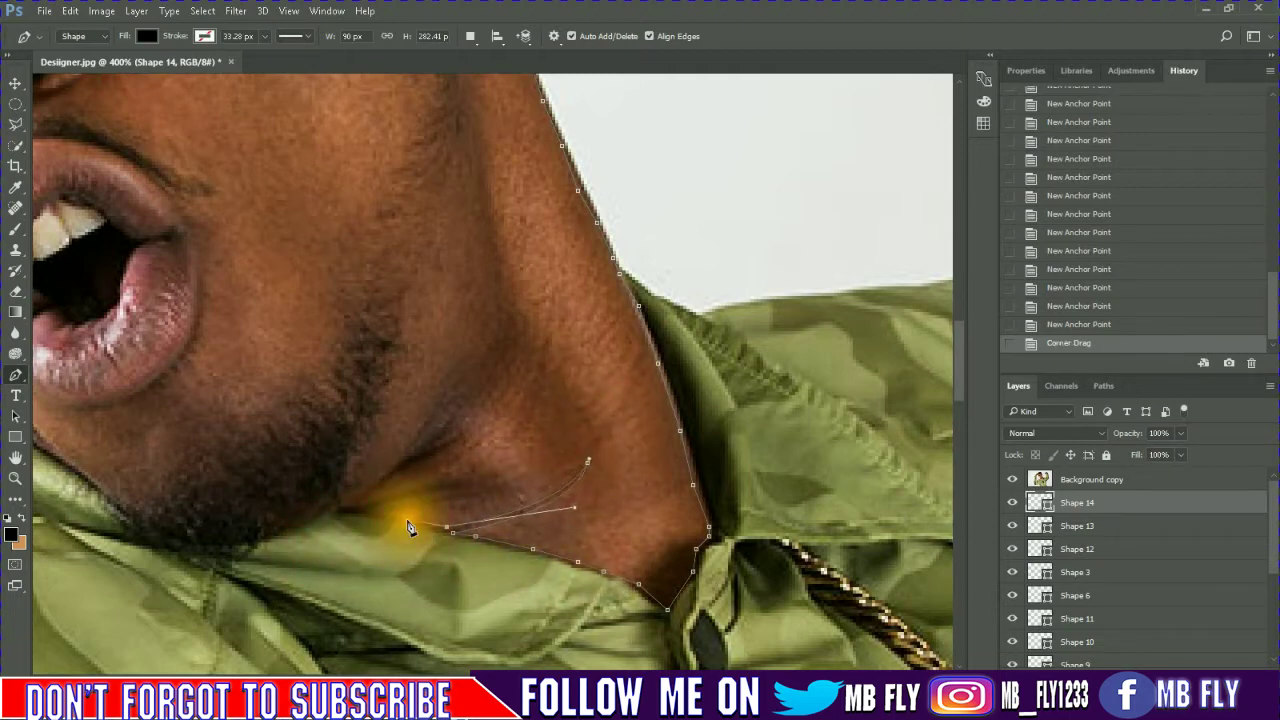
# Curve the outline along the collar fold up to the beard's lower edge
pyautogui.moveTo(410, 521)
pyautogui.mouseDown()
pyautogui.moveTo(383, 517)
pyautogui.moveTo(522, 515)
pyautogui.moveTo(500, 490)
pyautogui.moveTo(368, 511)
pyautogui.mouseUp()
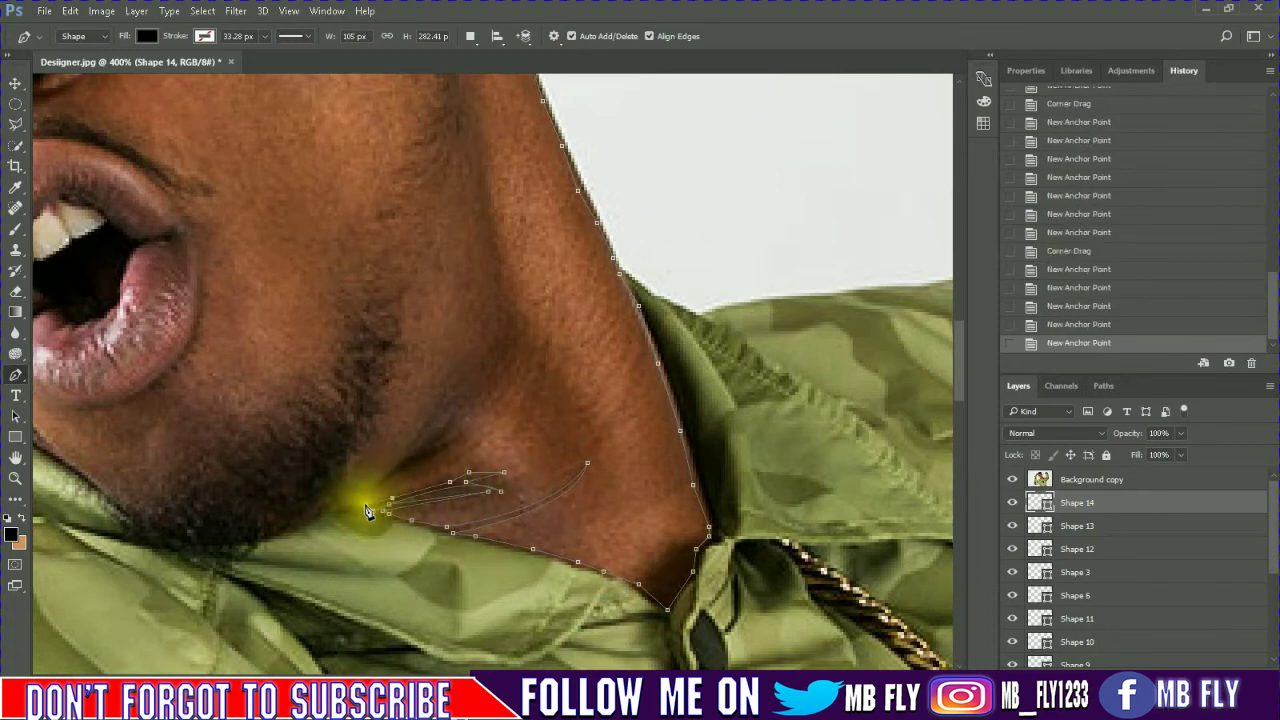
pyautogui.click(373, 489)
pyautogui.click(401, 468)
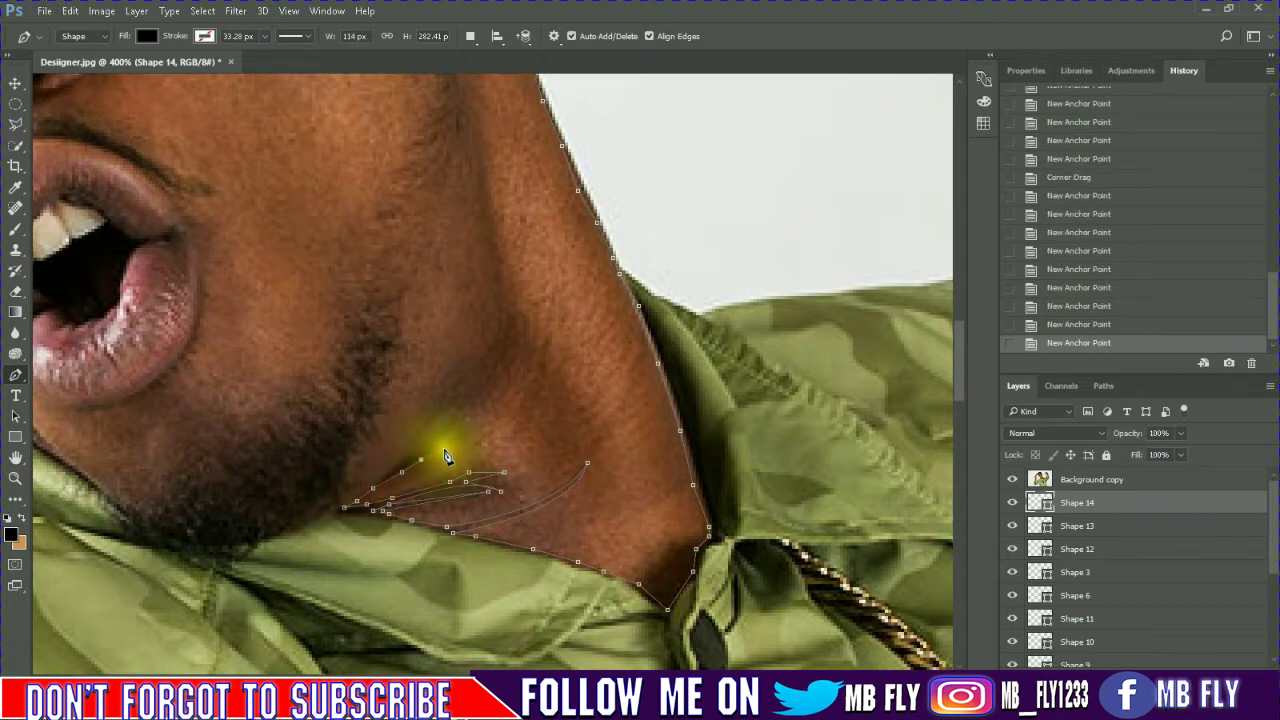
pyautogui.moveTo(445, 446)
pyautogui.mouseDown()
pyautogui.moveTo(471, 434)
pyautogui.moveTo(465, 412)
pyautogui.mouseUp()
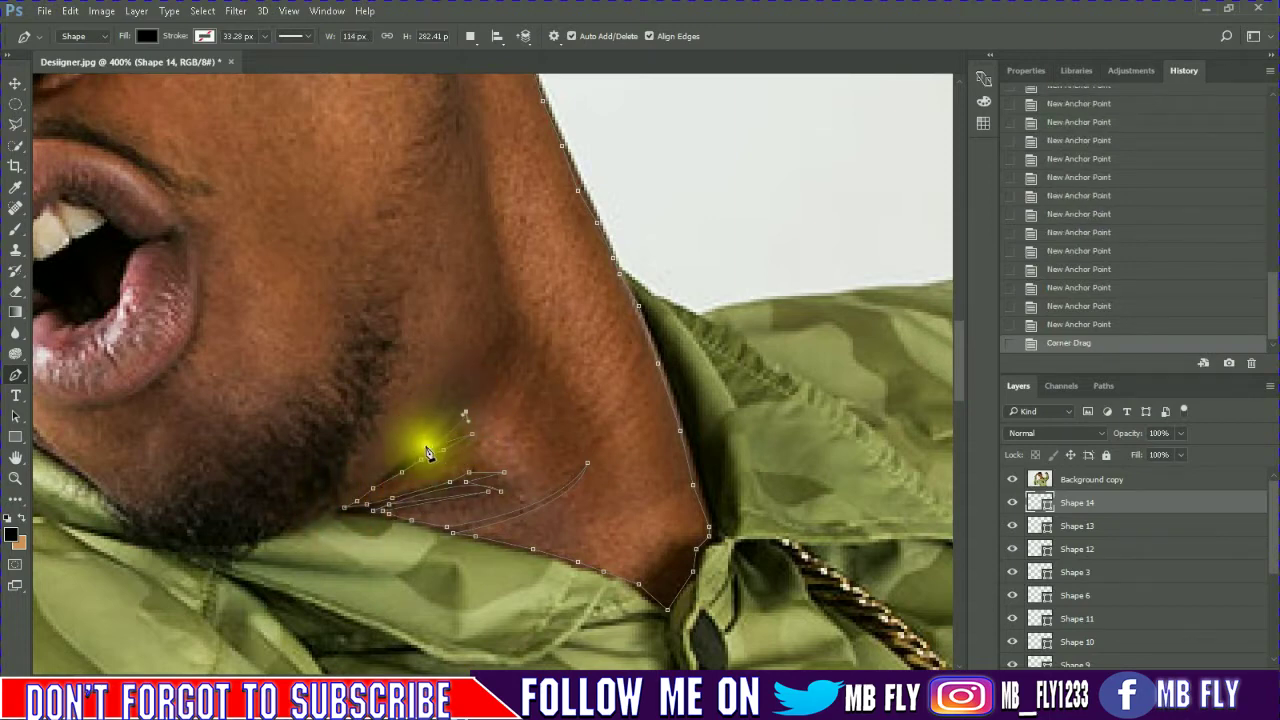
pyautogui.click(432, 426)
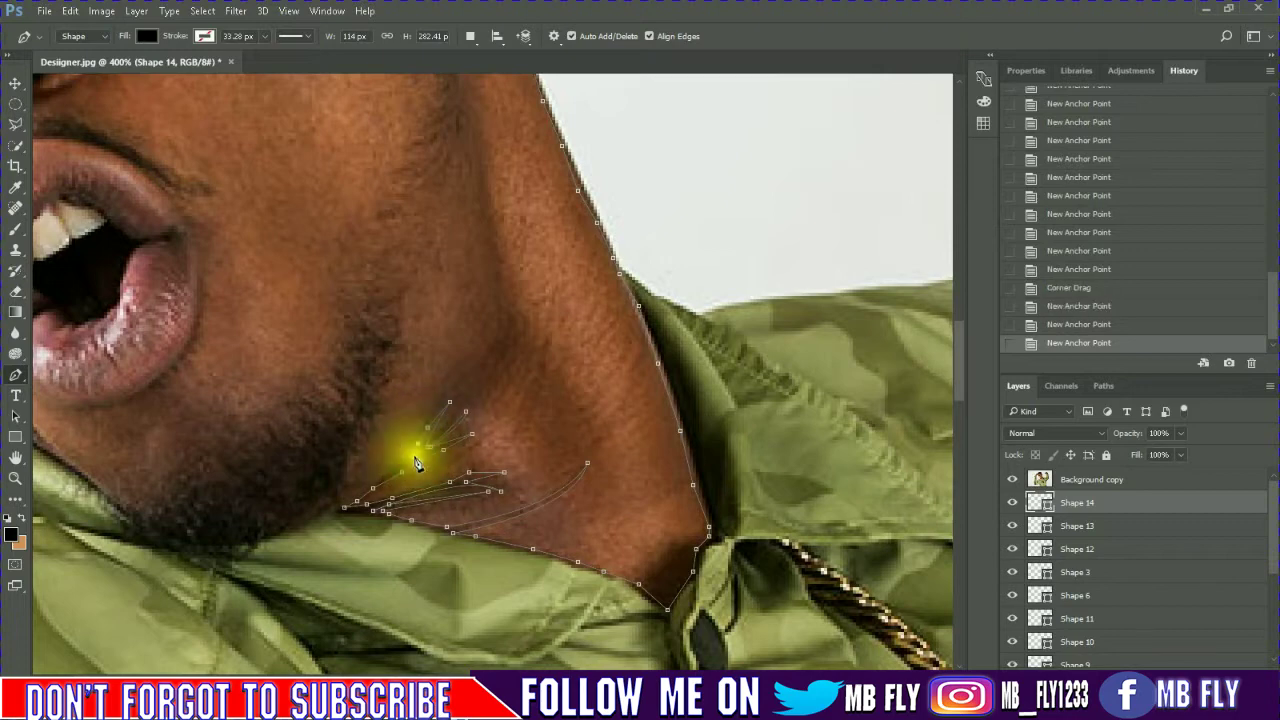
# Add beard-edge strands toward the chin, then insert collar anchors toward its inner corner
pyautogui.click(378, 489)
pyautogui.click(367, 496)
pyautogui.click(357, 503)
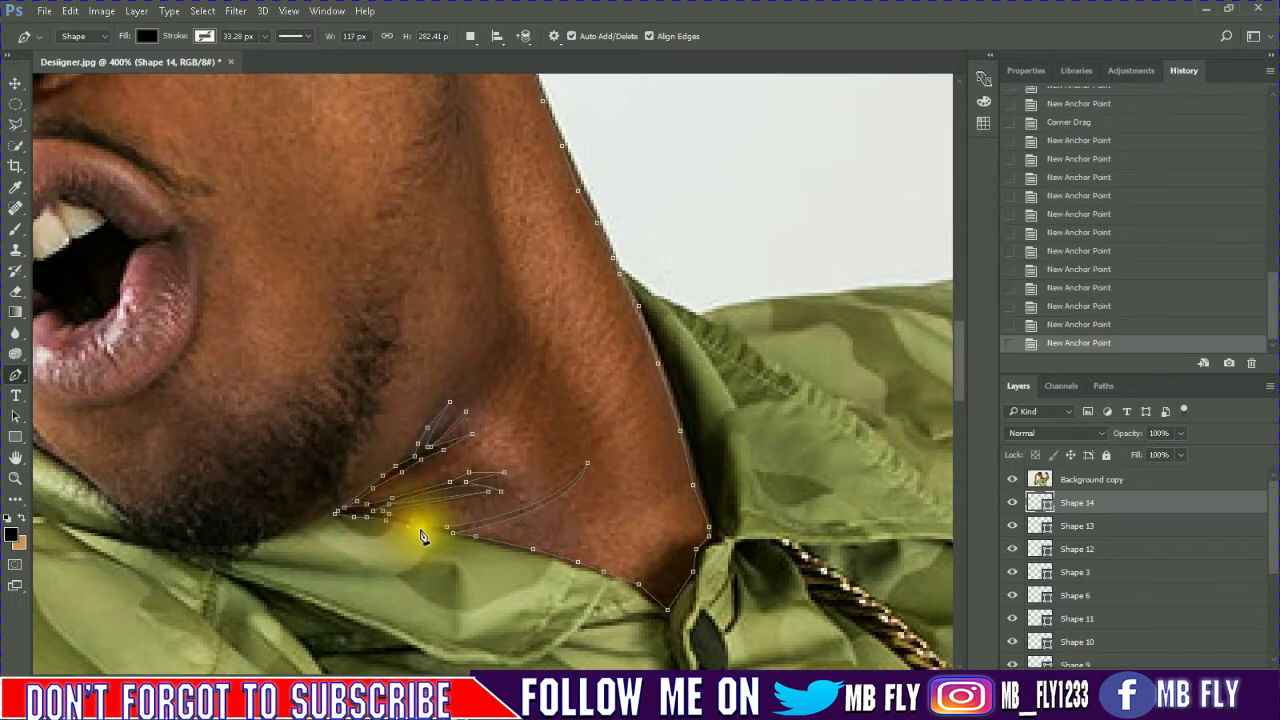
pyautogui.click(452, 536)
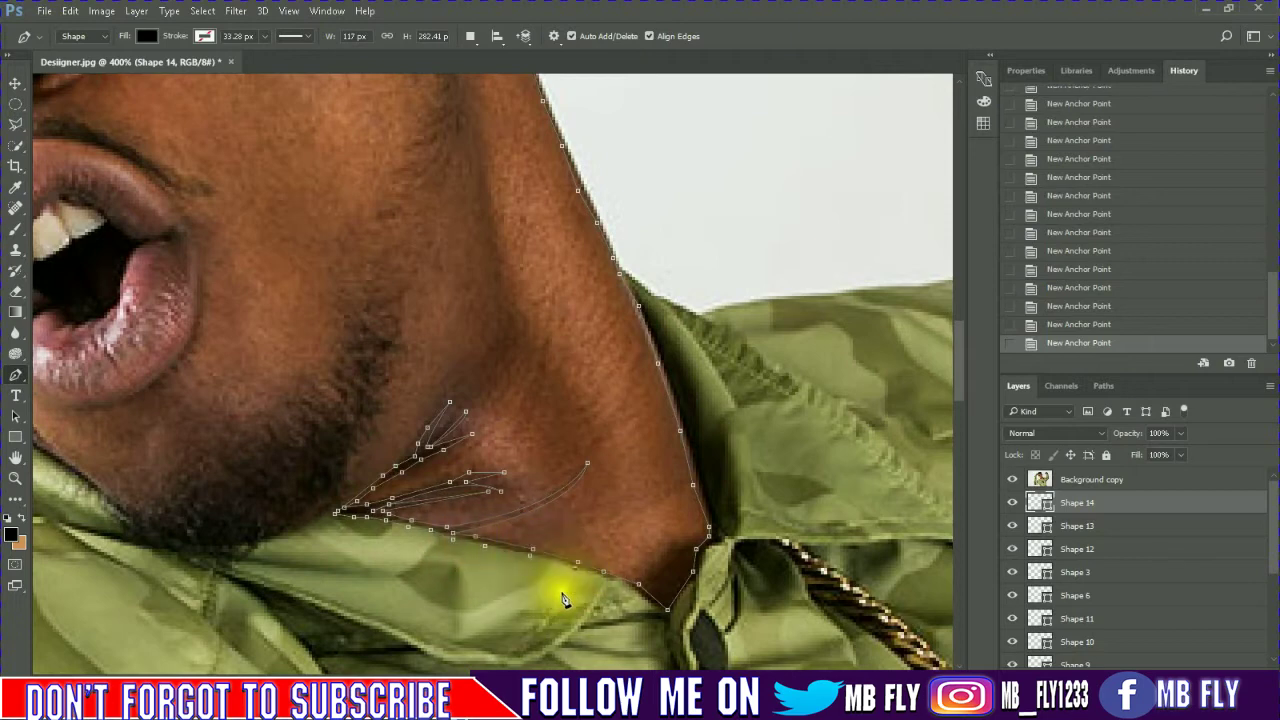
pyautogui.click(614, 587)
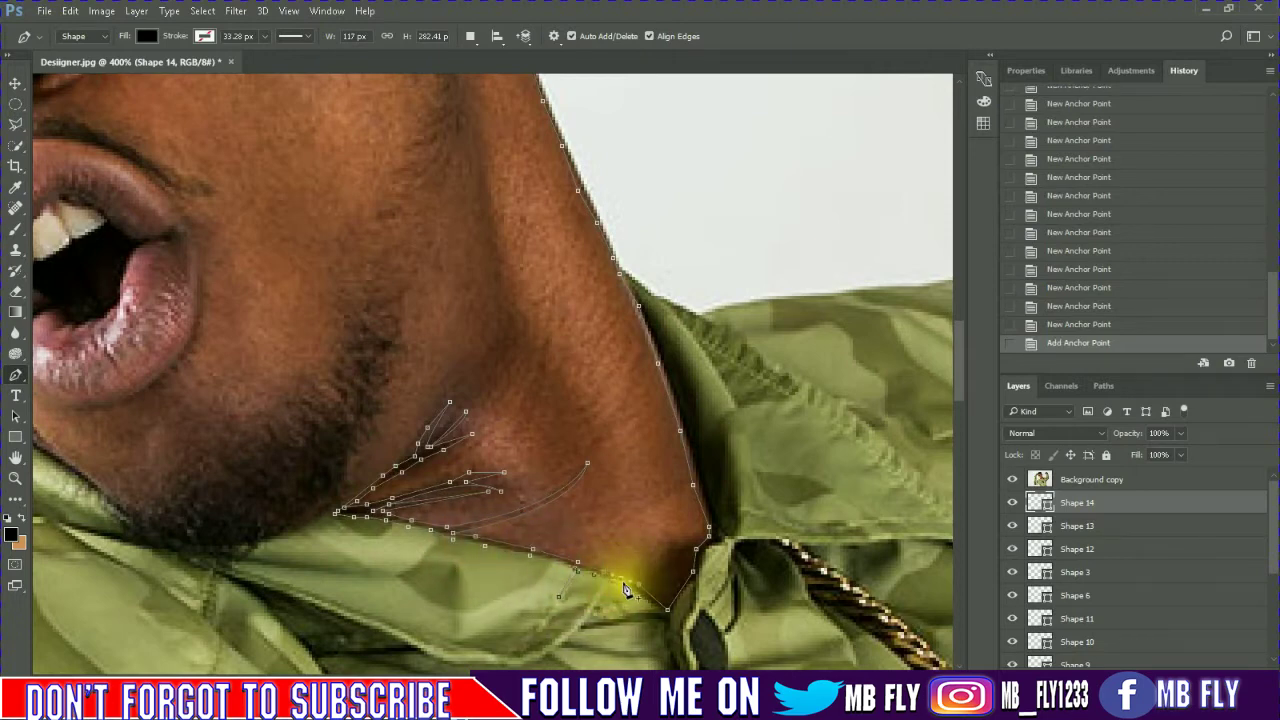
pyautogui.click(614, 609)
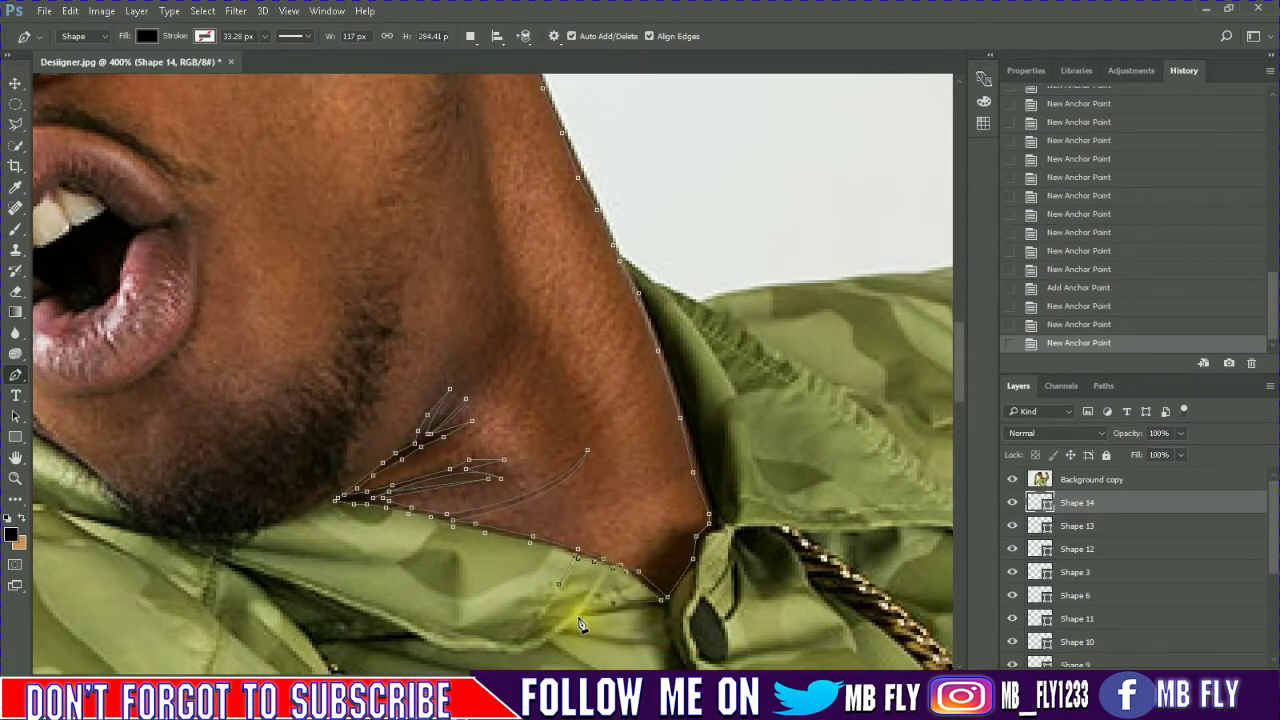
pyautogui.click(603, 609)
pyautogui.scroll(-2, 663, 609)
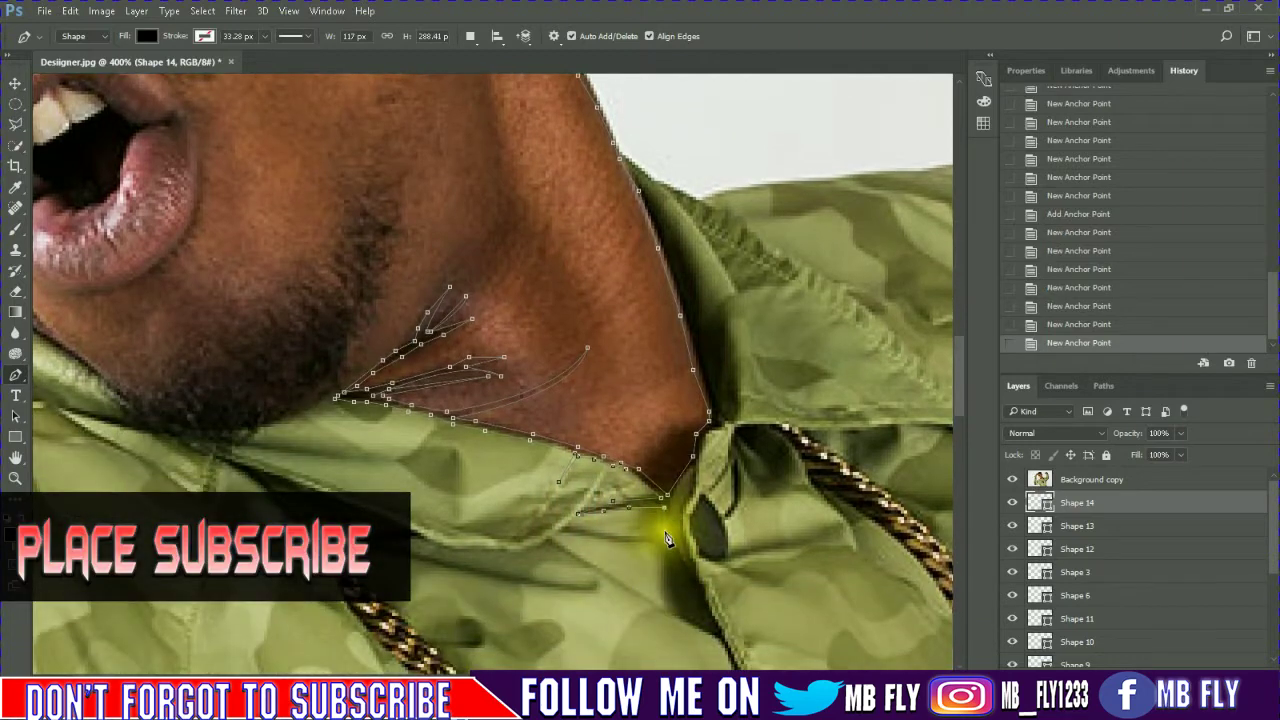
# Extend the path from the neck-collar junction down past the collar along the jacket seam
pyautogui.click(571, 529)
pyautogui.click(688, 489)
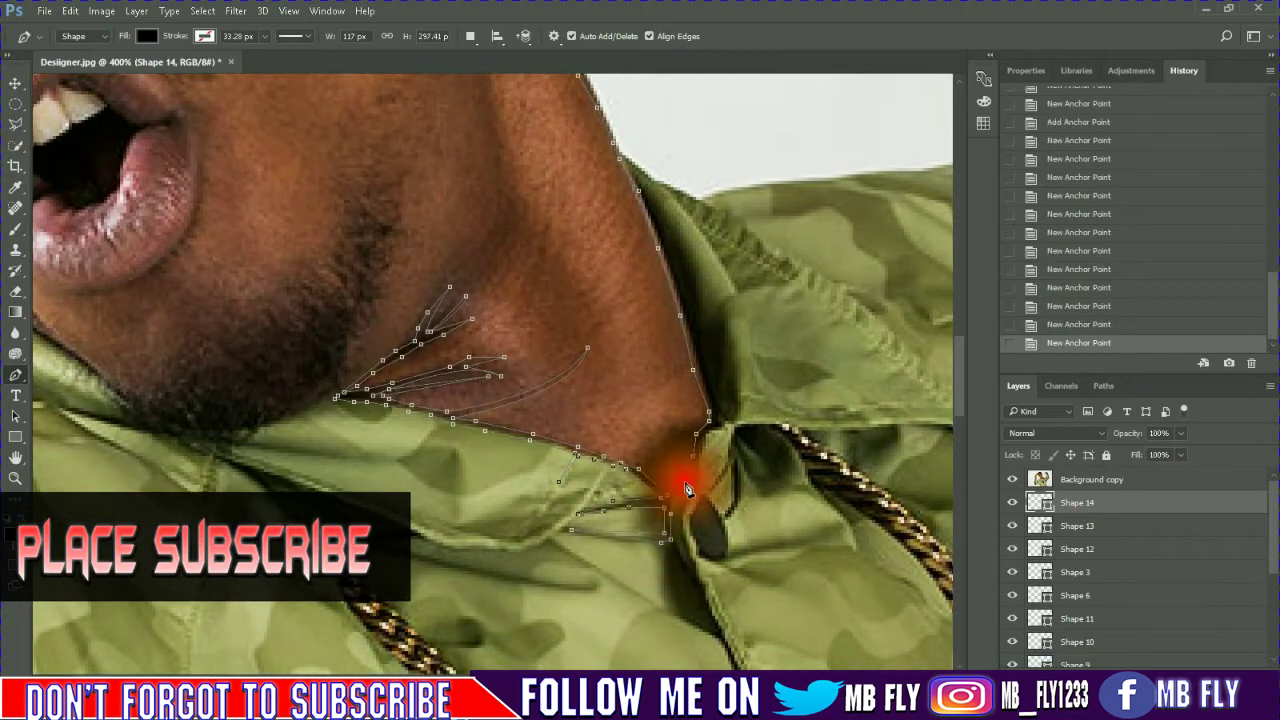
pyautogui.click(685, 512)
pyautogui.click(674, 512)
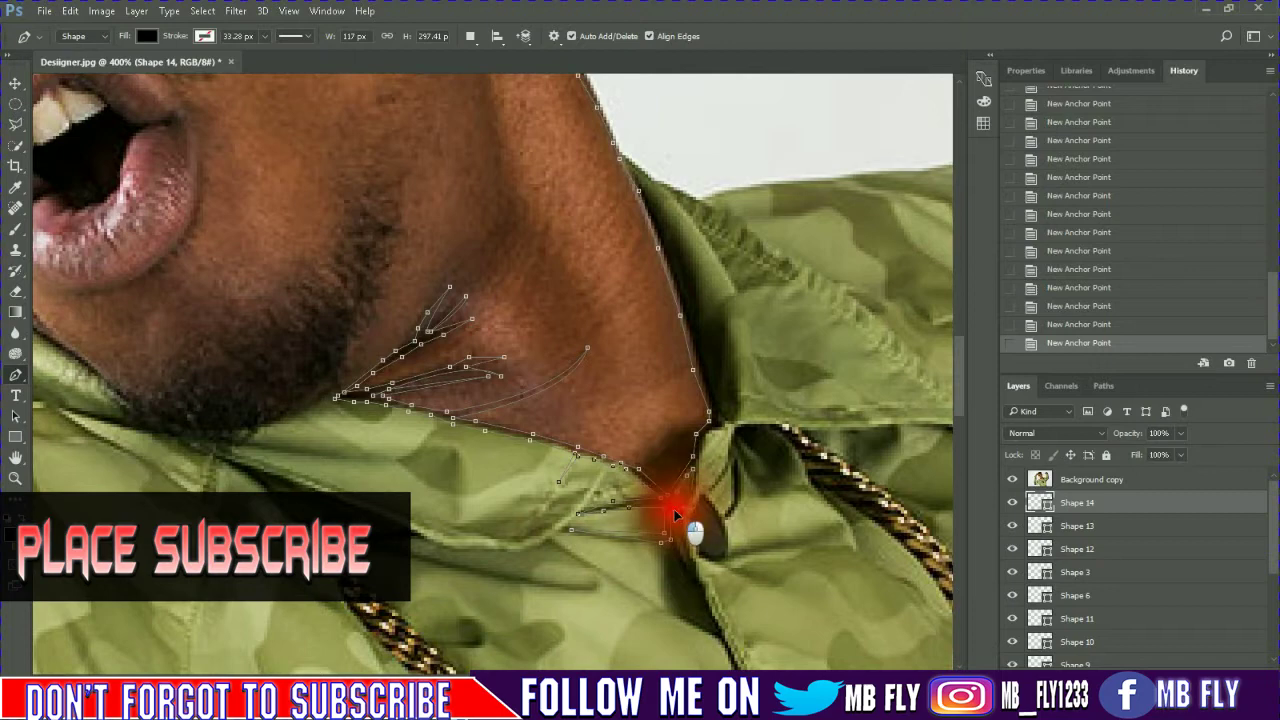
pyautogui.click(686, 545)
pyautogui.click(698, 580)
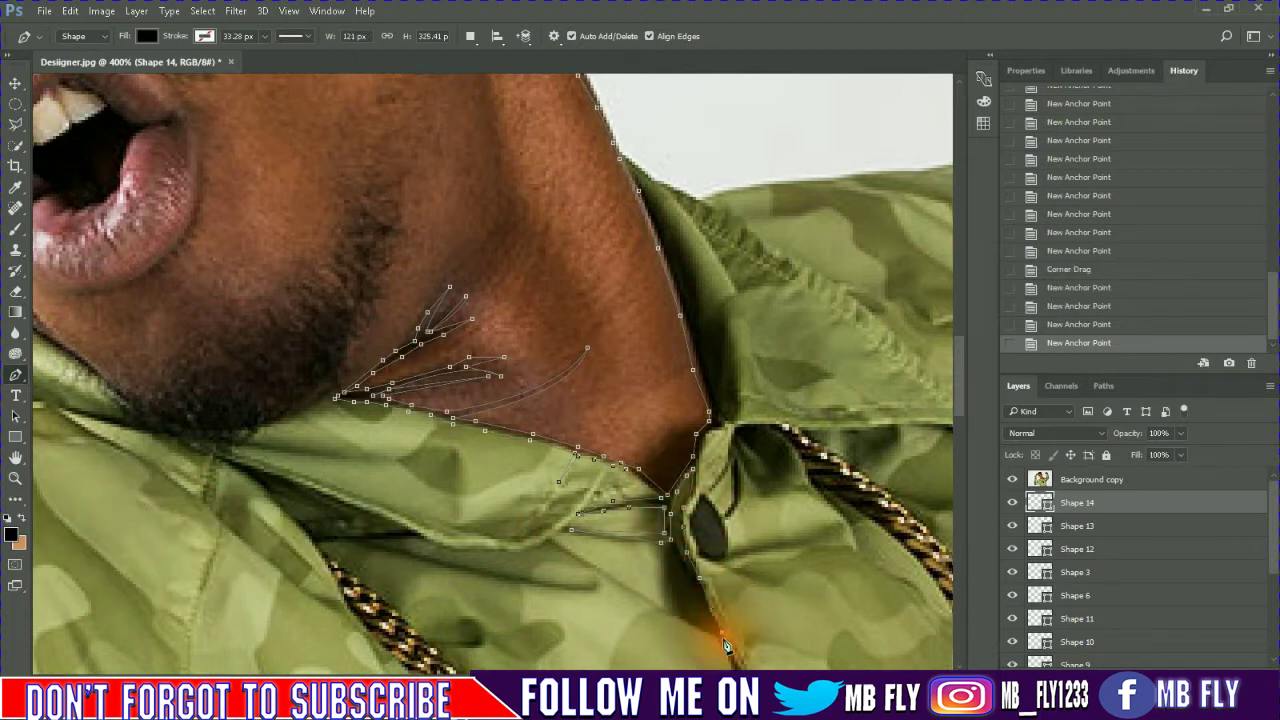
pyautogui.click(630, 588)
pyautogui.click(715, 635)
pyautogui.scroll(-1, 720, 535)
pyautogui.scroll(-2, 720, 535)
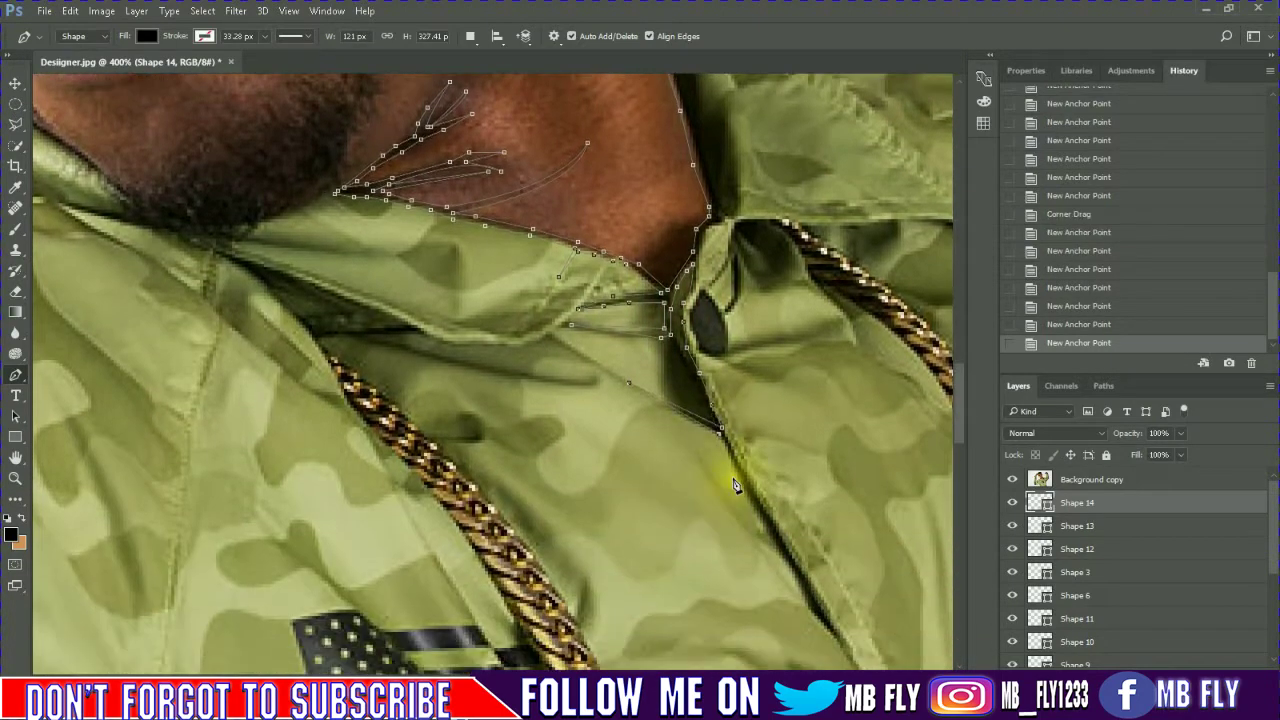
# Continue the outline down the jacket's front edge, bending the latest segment into a curve
pyautogui.click(702, 465)
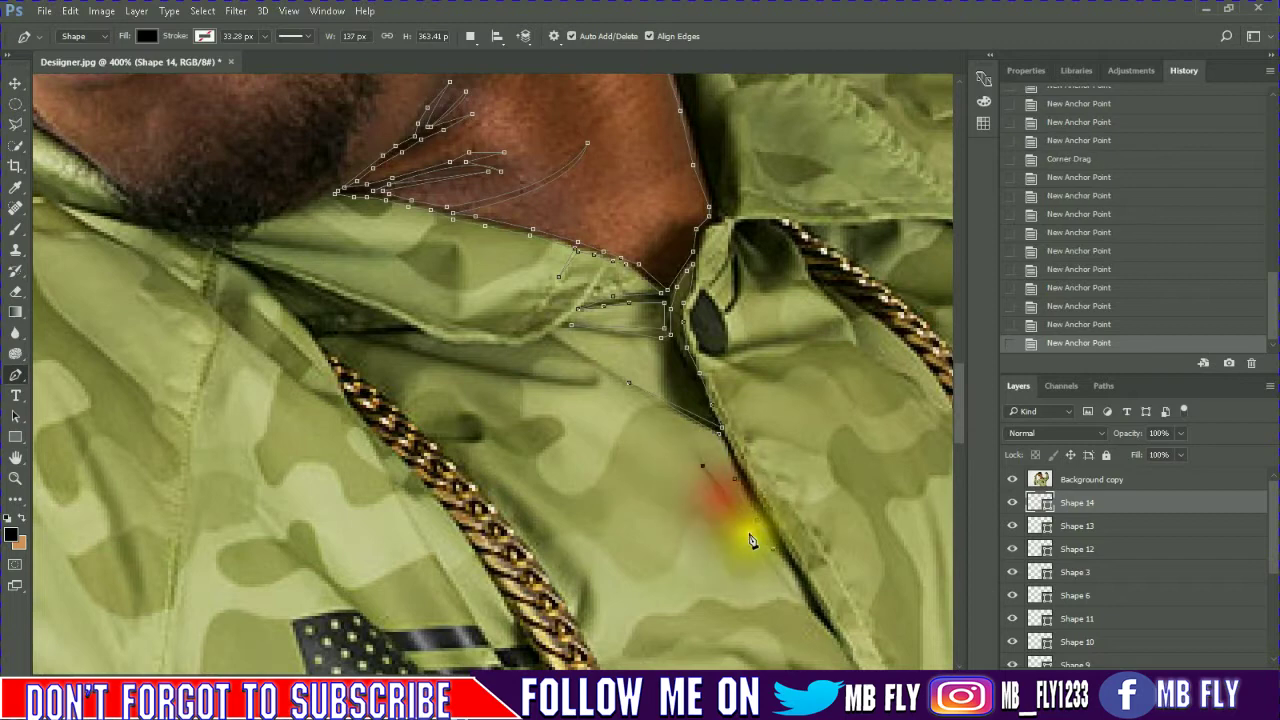
pyautogui.click(801, 588)
pyautogui.click(817, 620)
pyautogui.click(836, 650)
pyautogui.scroll(-2, 828, 628)
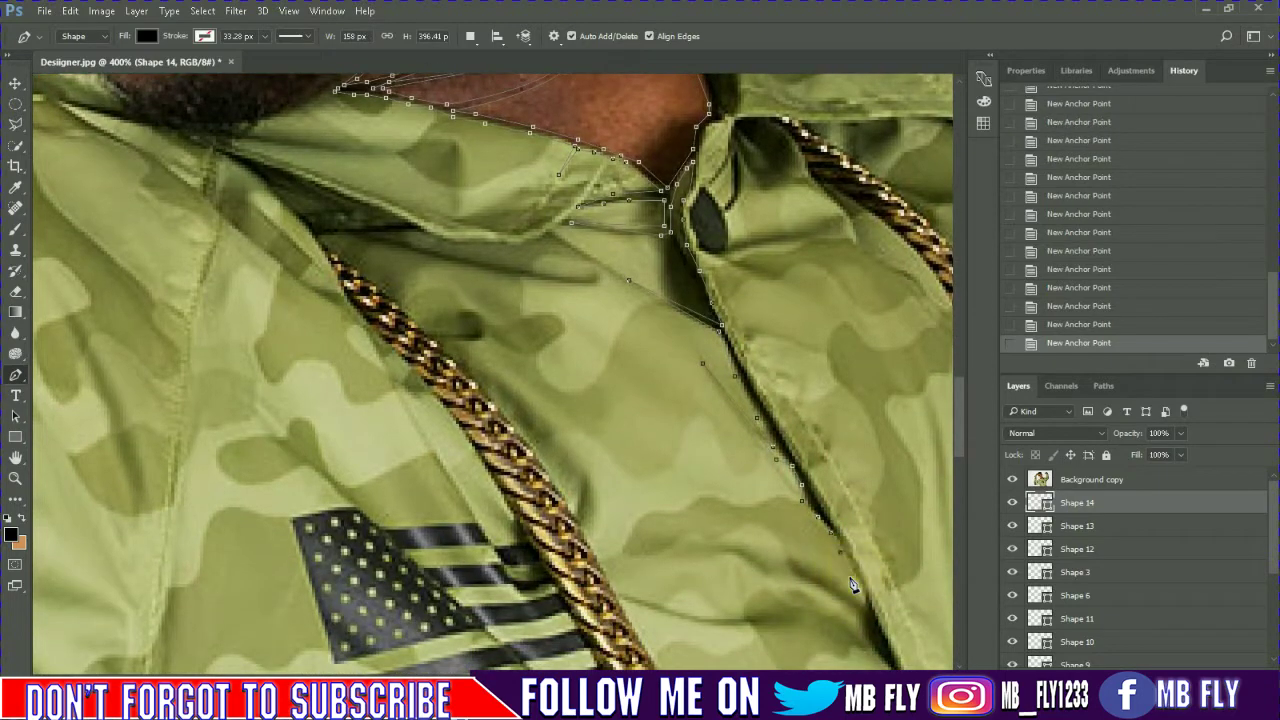
pyautogui.click(856, 578)
pyautogui.click(868, 605)
pyautogui.moveTo(777, 578); pyautogui.dragTo(868, 648)
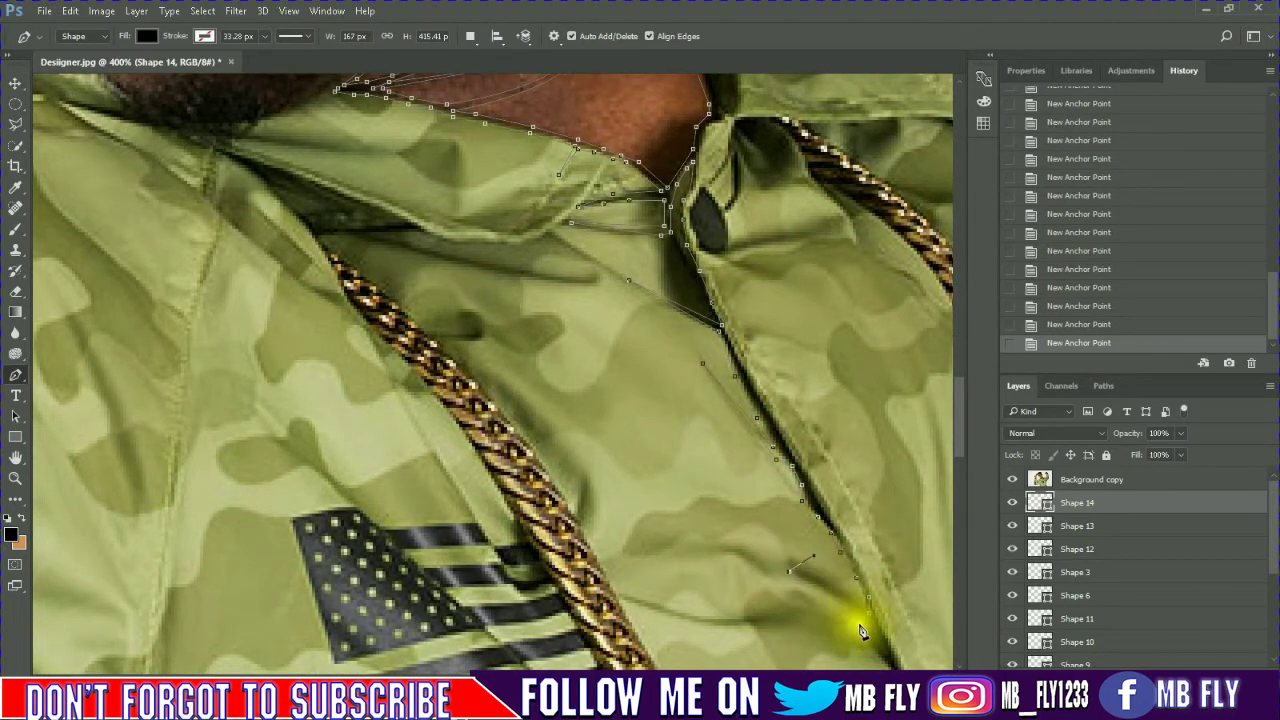
pyautogui.scroll(-5, 884, 662)
# Extend the outline down the jacket edge toward the chain, then back up the jacket
pyautogui.scroll(-5, 600, 450)
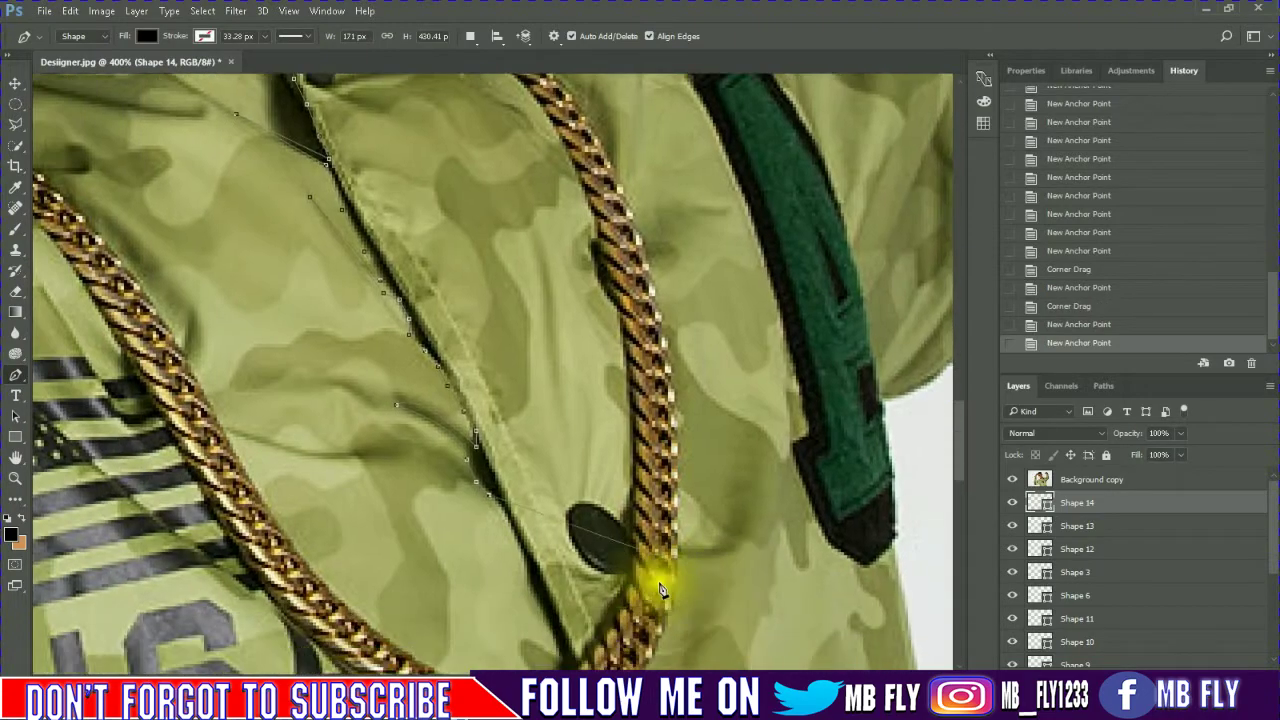
pyautogui.scroll(-3, 651, 571)
pyautogui.click(509, 420)
pyautogui.click(517, 445)
pyautogui.click(529, 476)
pyautogui.click(535, 496)
pyautogui.click(552, 538)
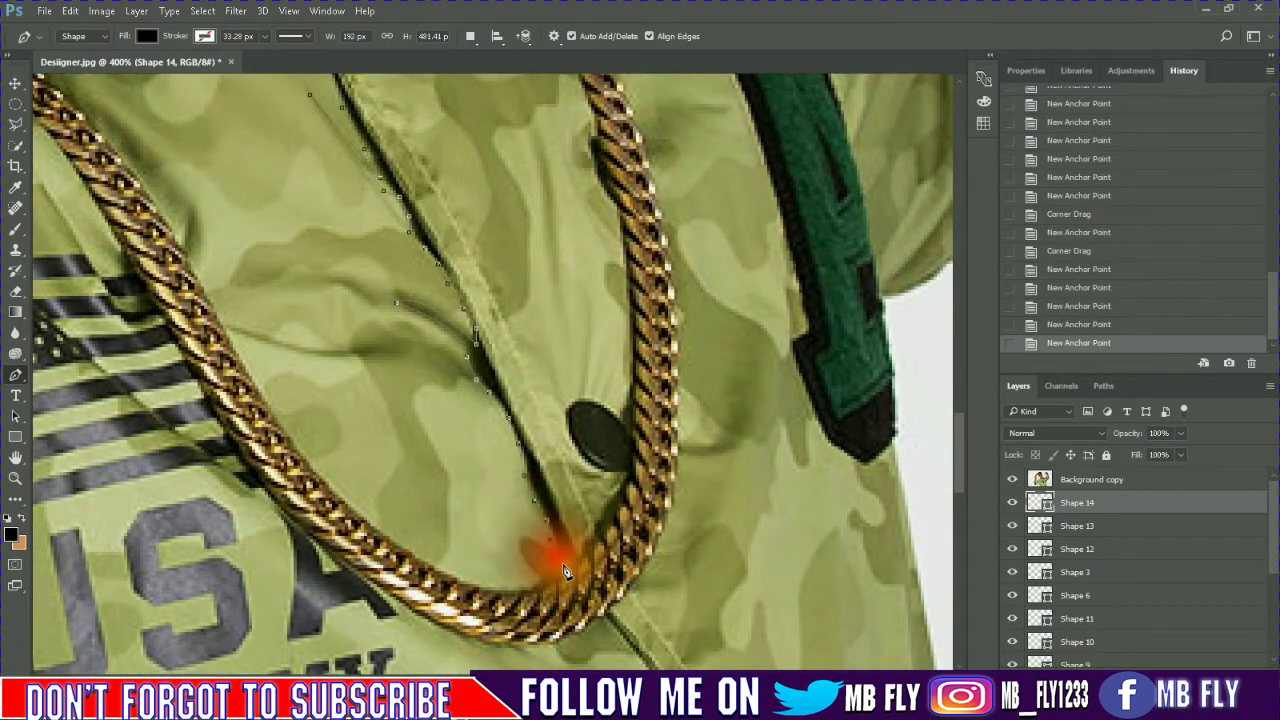
pyautogui.click(564, 561)
pyautogui.click(578, 571)
pyautogui.click(505, 376)
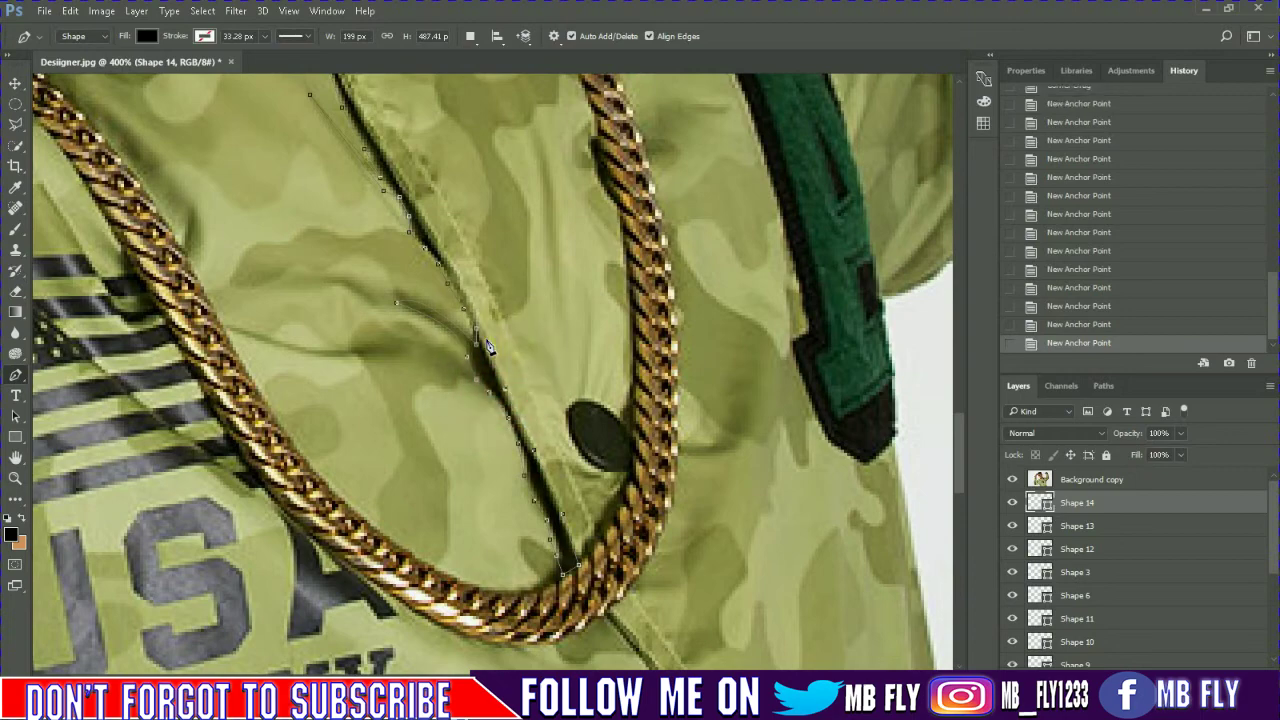
pyautogui.click(423, 214)
# Trace the outline up the collar edge toward the neck
pyautogui.scroll(4, 366, 400)
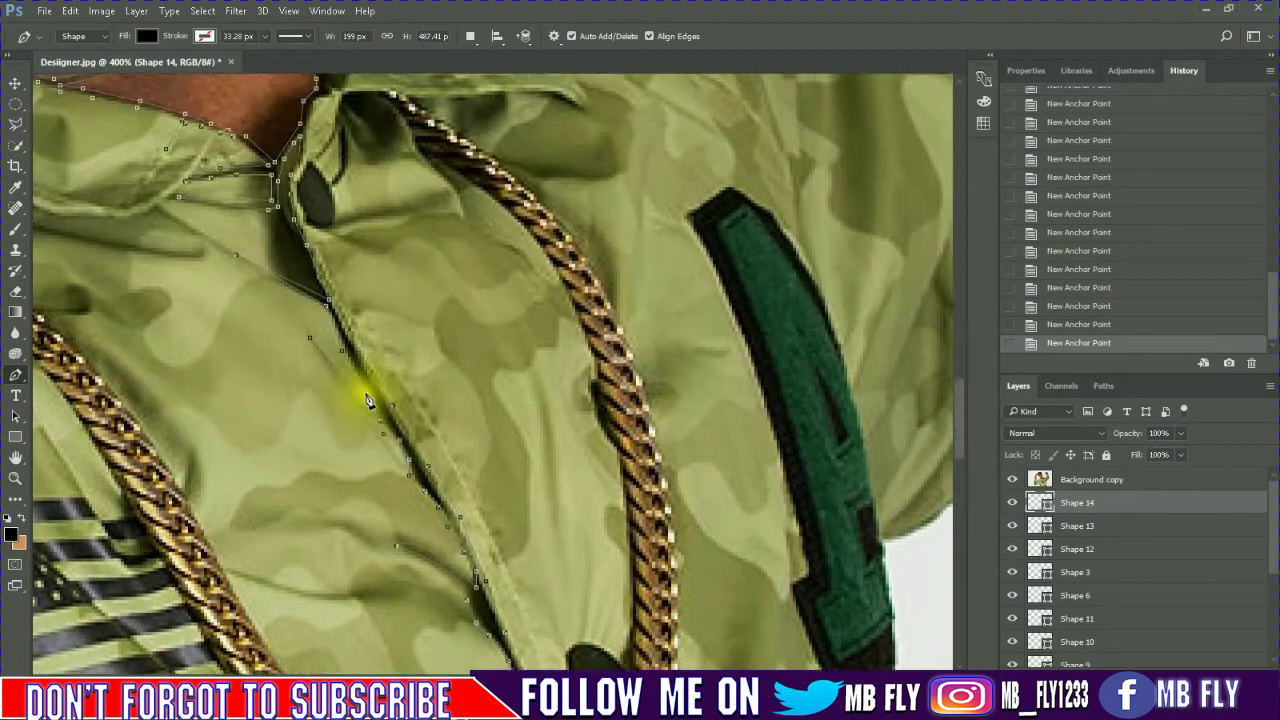
pyautogui.scroll(1, 350, 394)
pyautogui.click(298, 278)
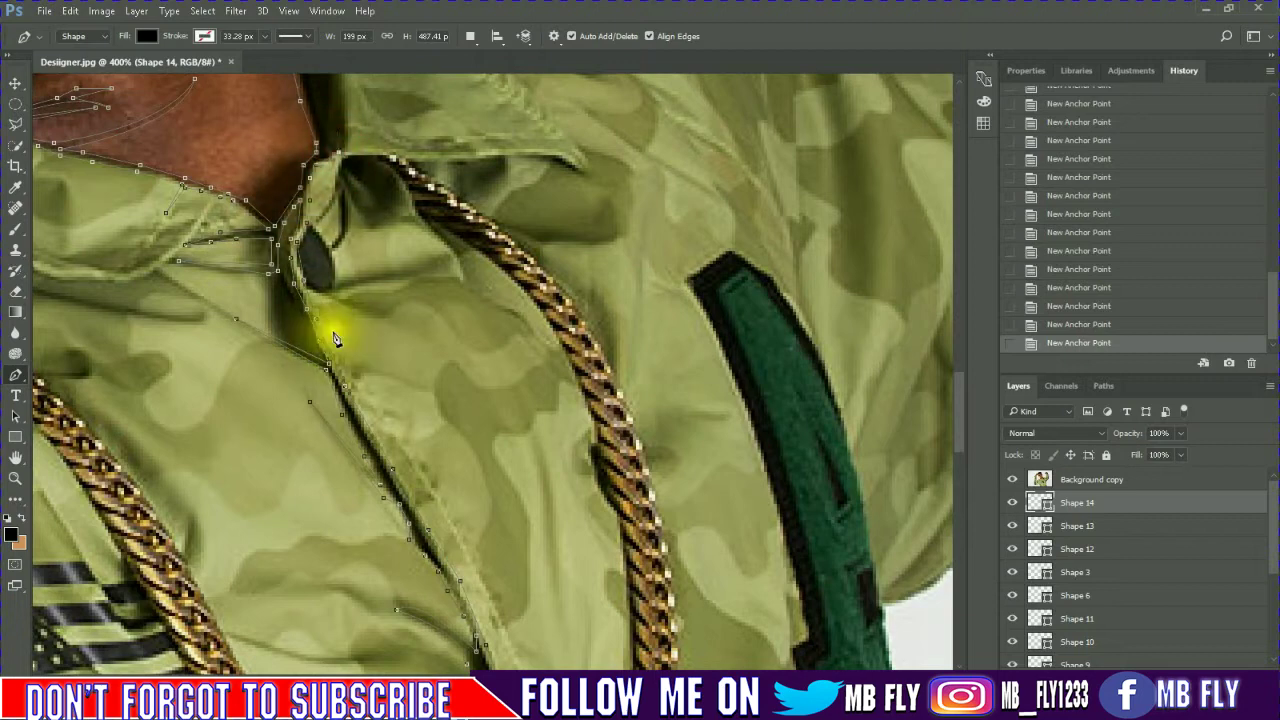
pyautogui.scroll(4, 334, 334)
pyautogui.click(343, 327)
pyautogui.click(335, 290)
pyautogui.click(322, 265)
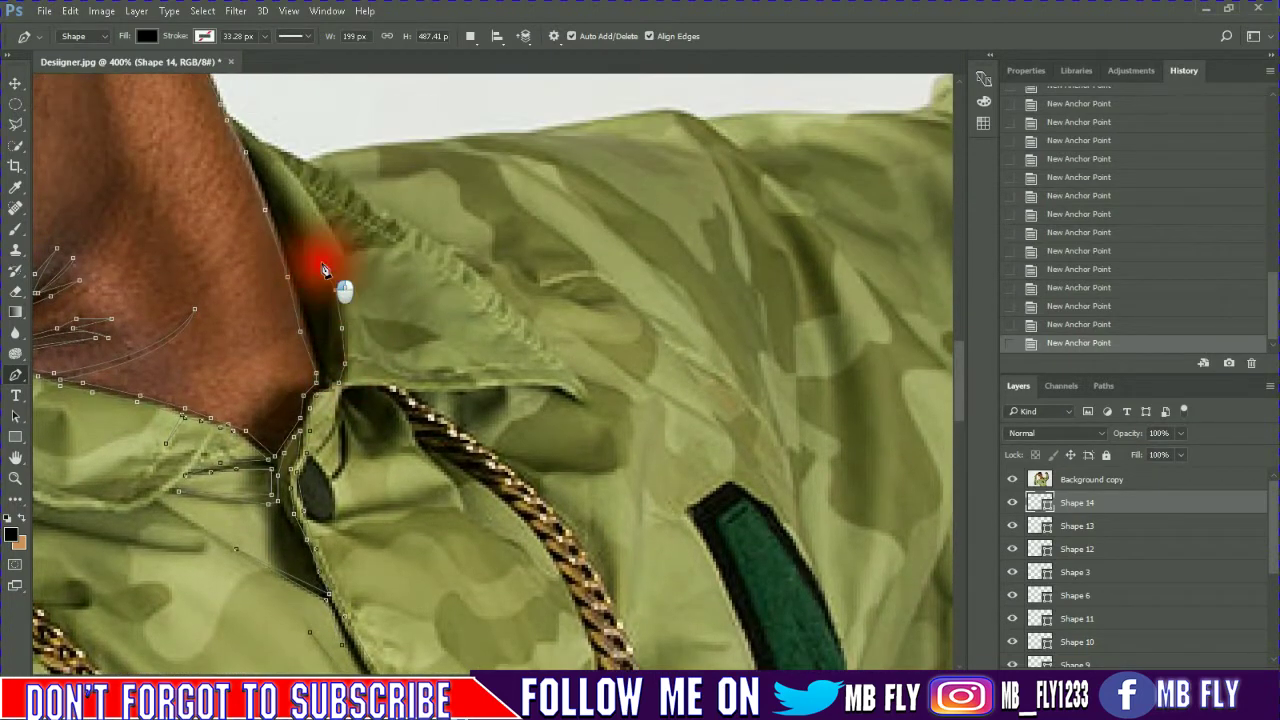
pyautogui.click(297, 232)
pyautogui.click(280, 193)
# Trace up the neck and around the ear, close Shape 14, and hide the photo
pyautogui.scroll(6, 400, 640)
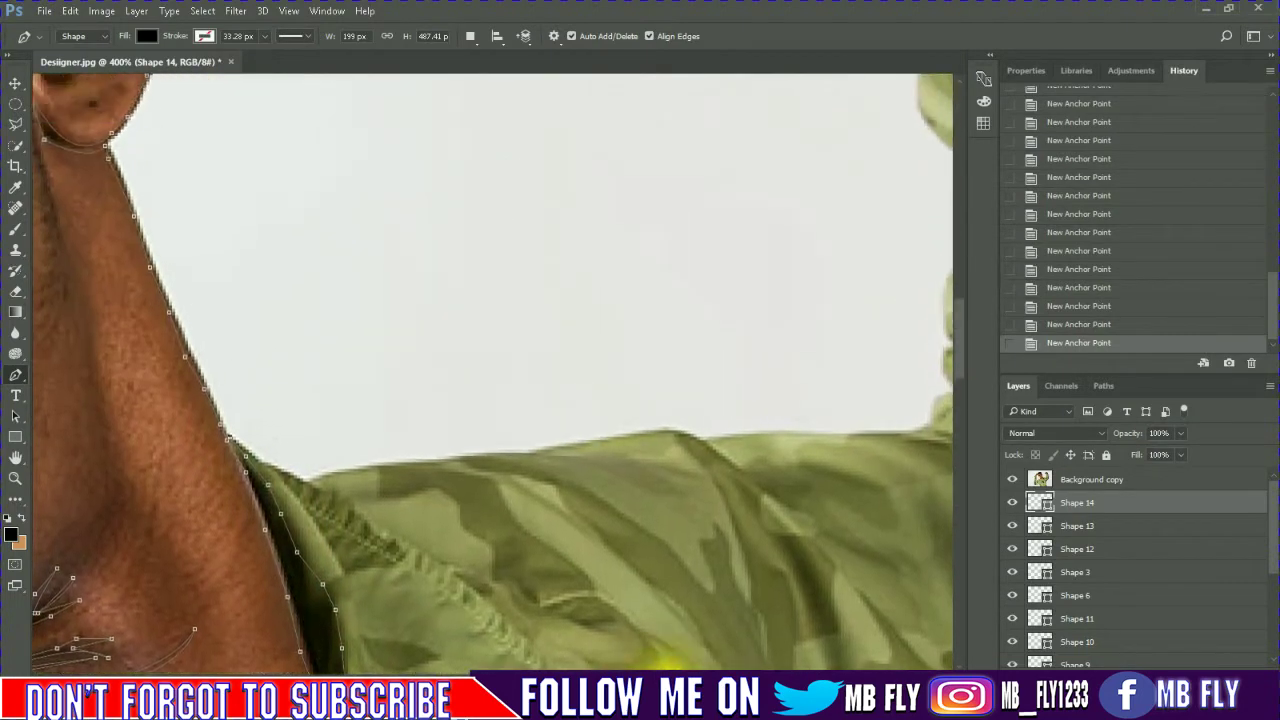
pyautogui.hscroll(-4, 590, 586)
pyautogui.click(476, 477)
pyautogui.click(454, 419)
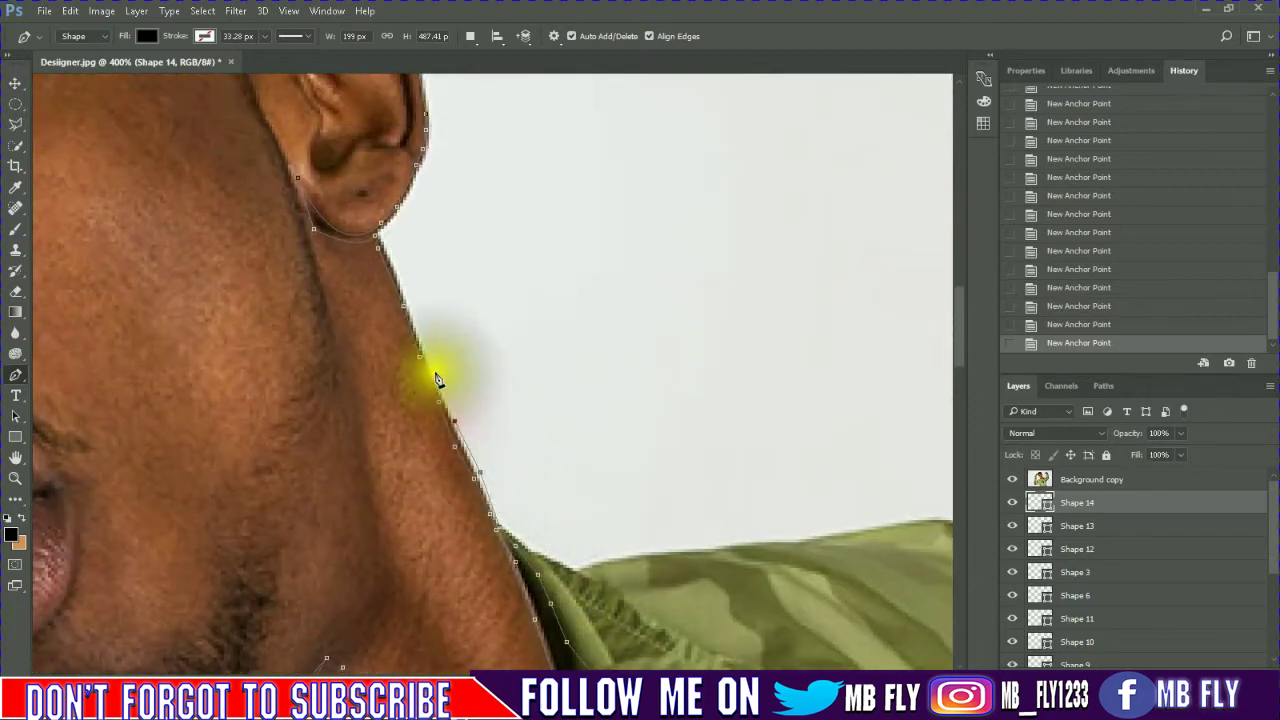
pyautogui.click(431, 366)
pyautogui.click(411, 314)
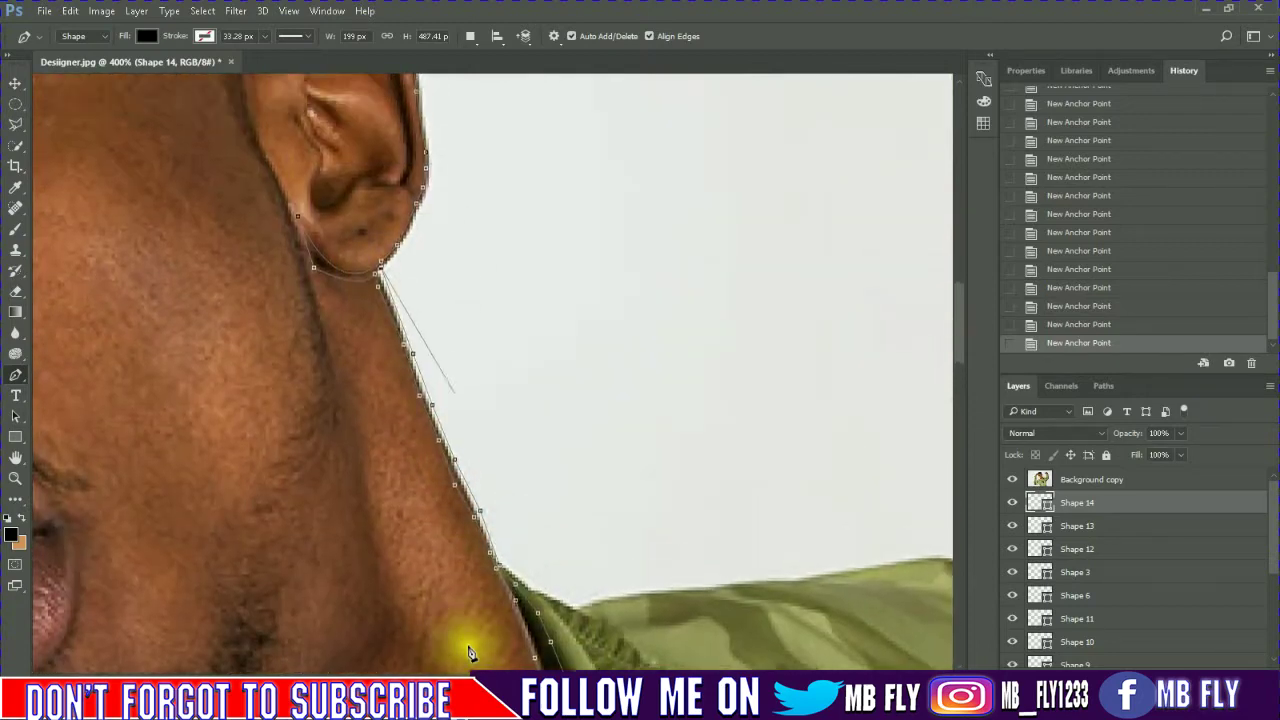
pyautogui.scroll(4, 466, 640)
pyautogui.moveTo(429, 306); pyautogui.dragTo(437, 222)
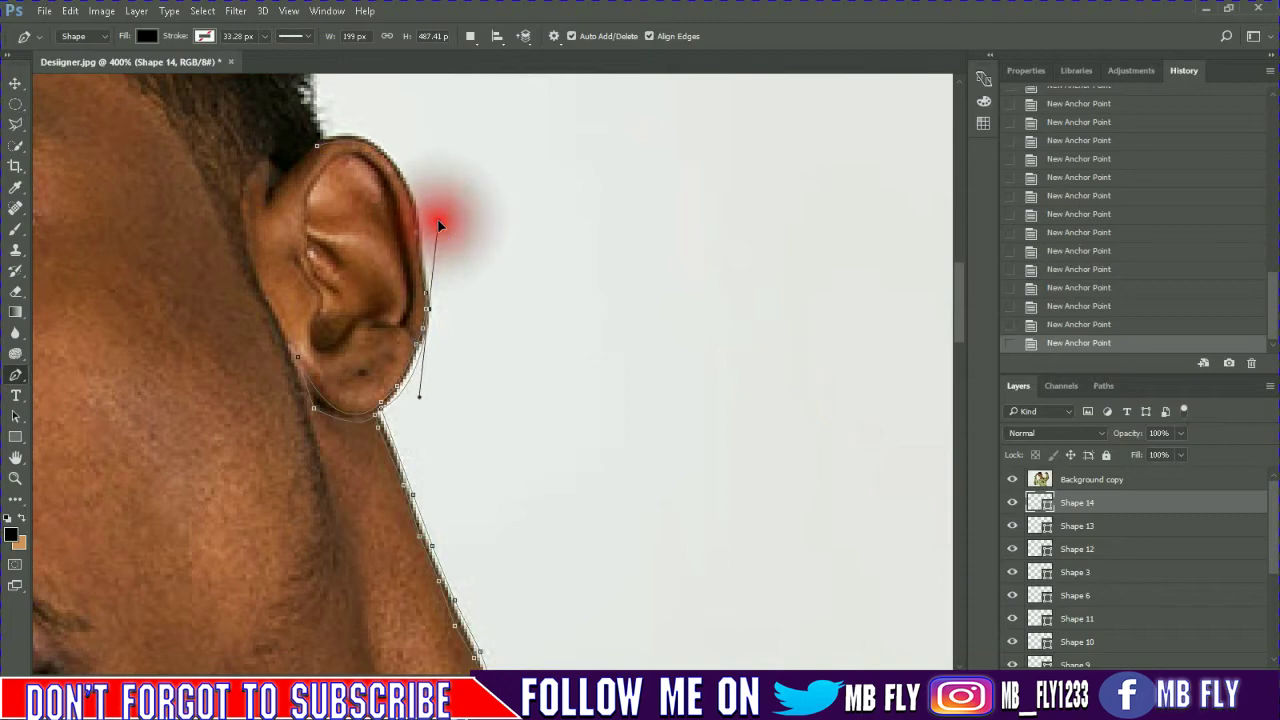
pyautogui.keyDown('alt'); pyautogui.click(429, 300); pyautogui.keyUp('alt')
pyautogui.click(421, 226)
pyautogui.click(419, 211)
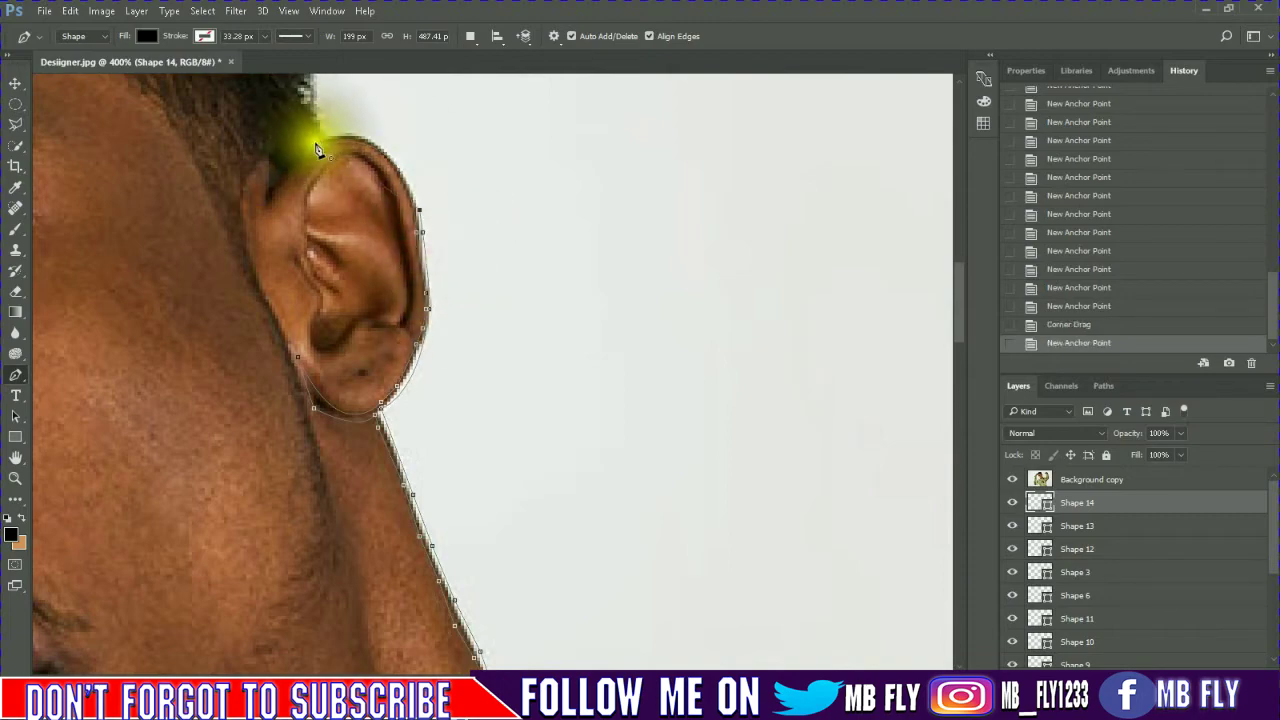
pyautogui.click(236, 190)
pyautogui.click(1012, 479)
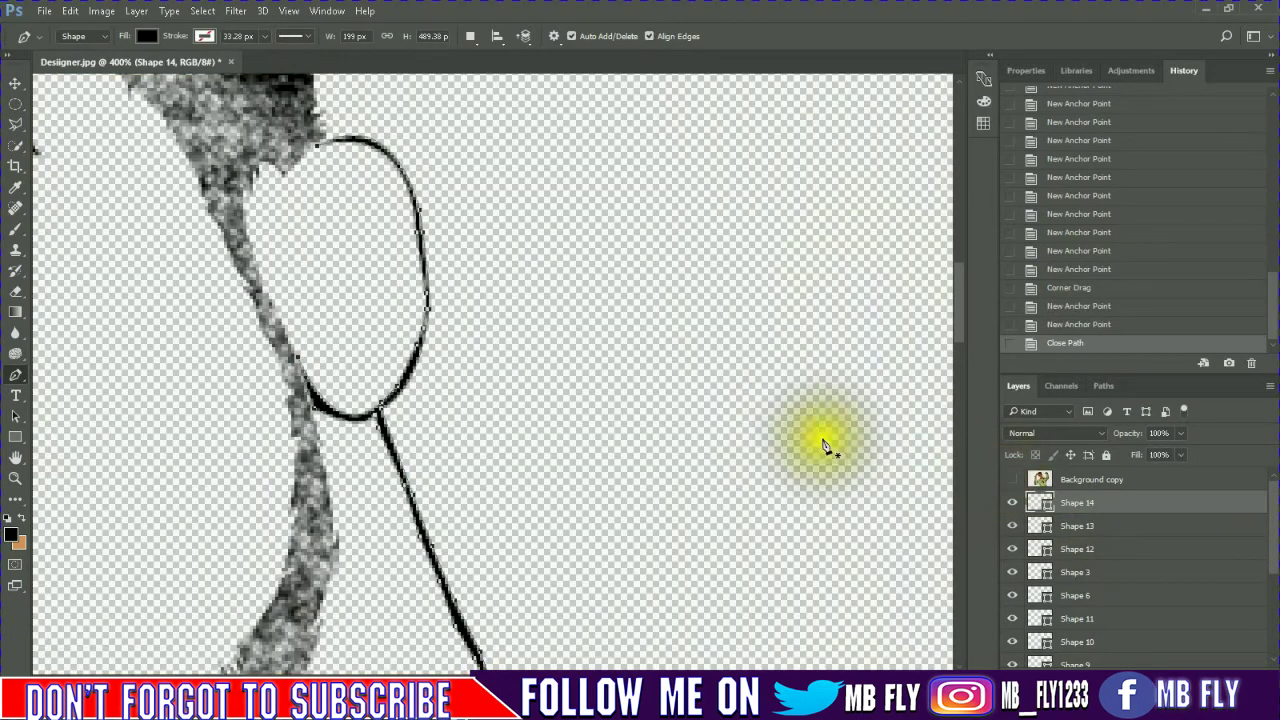
# Zoom out to review the whole portrait, zoom back in on the ear, and show the Background copy photo
pyautogui.hotkey('ctrl', '-')
pyautogui.hotkey('ctrl', '-')
pyautogui.hotkey('ctrl', '-')
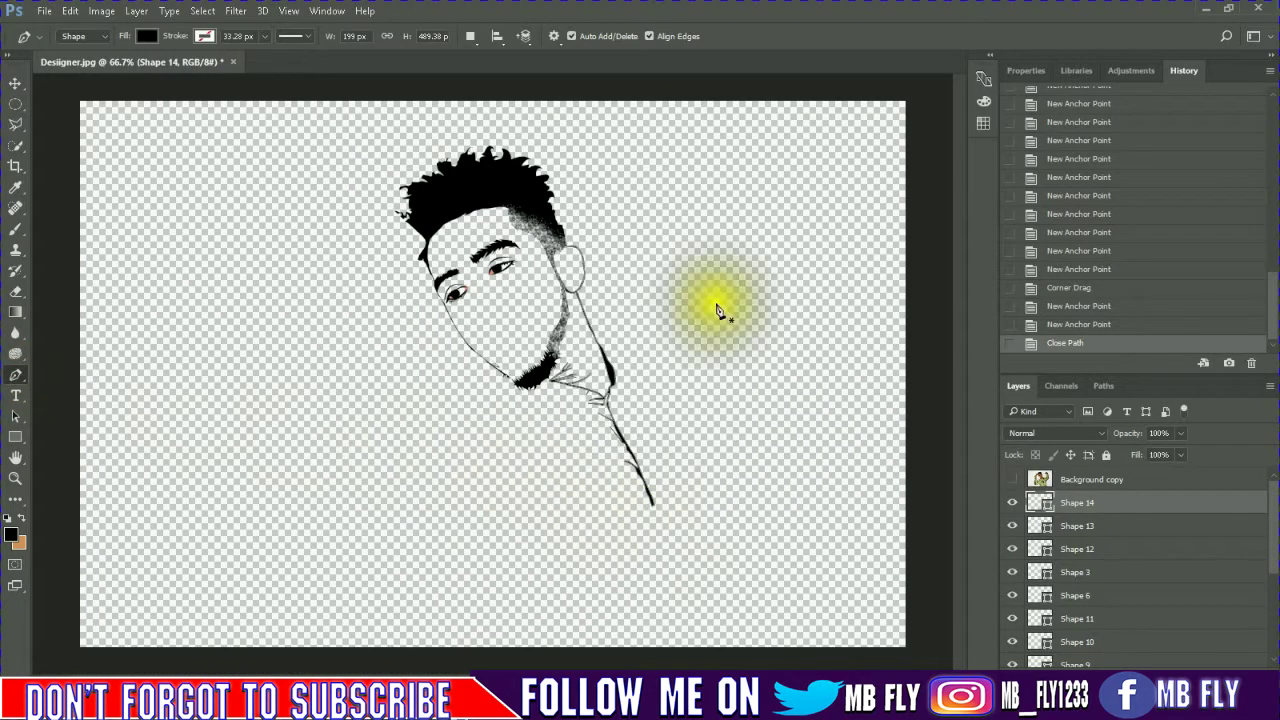
pyautogui.hotkey('ctrl', '+')
pyautogui.hotkey('ctrl', '+')
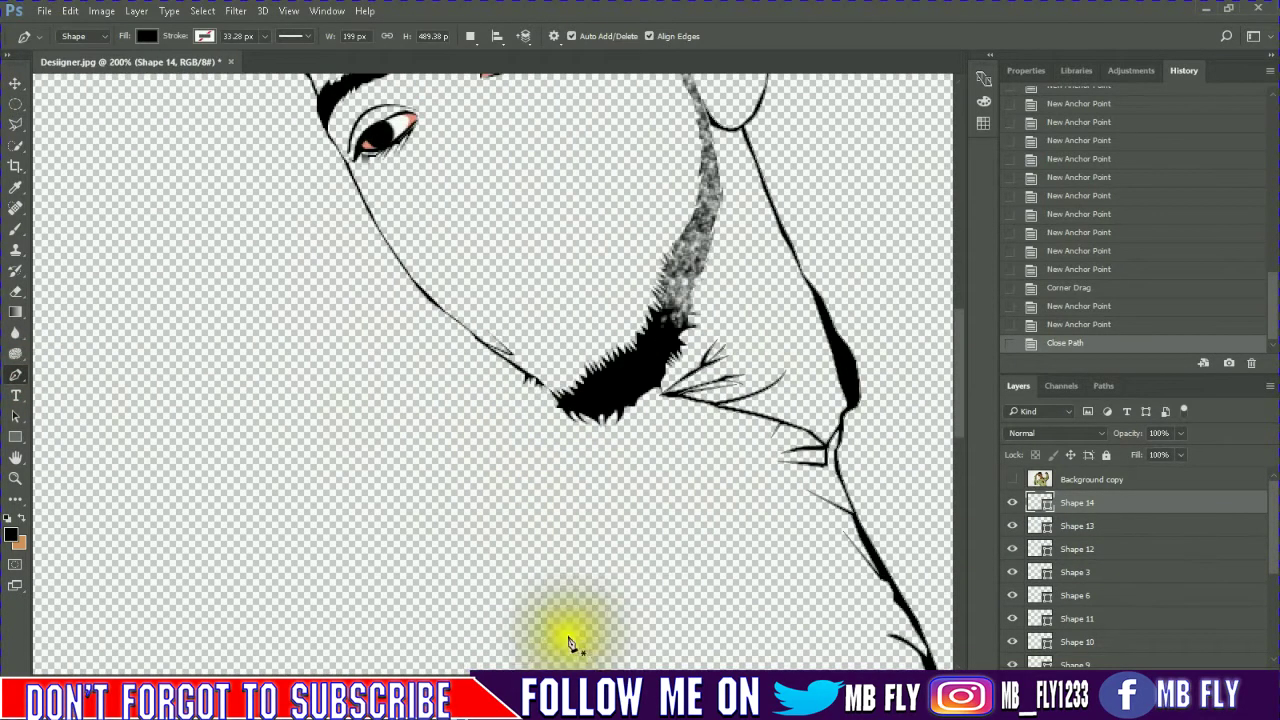
pyautogui.hscroll(5, 630, 640)
pyautogui.scroll(3, 710, 620)
pyautogui.hotkey('ctrl', '+')
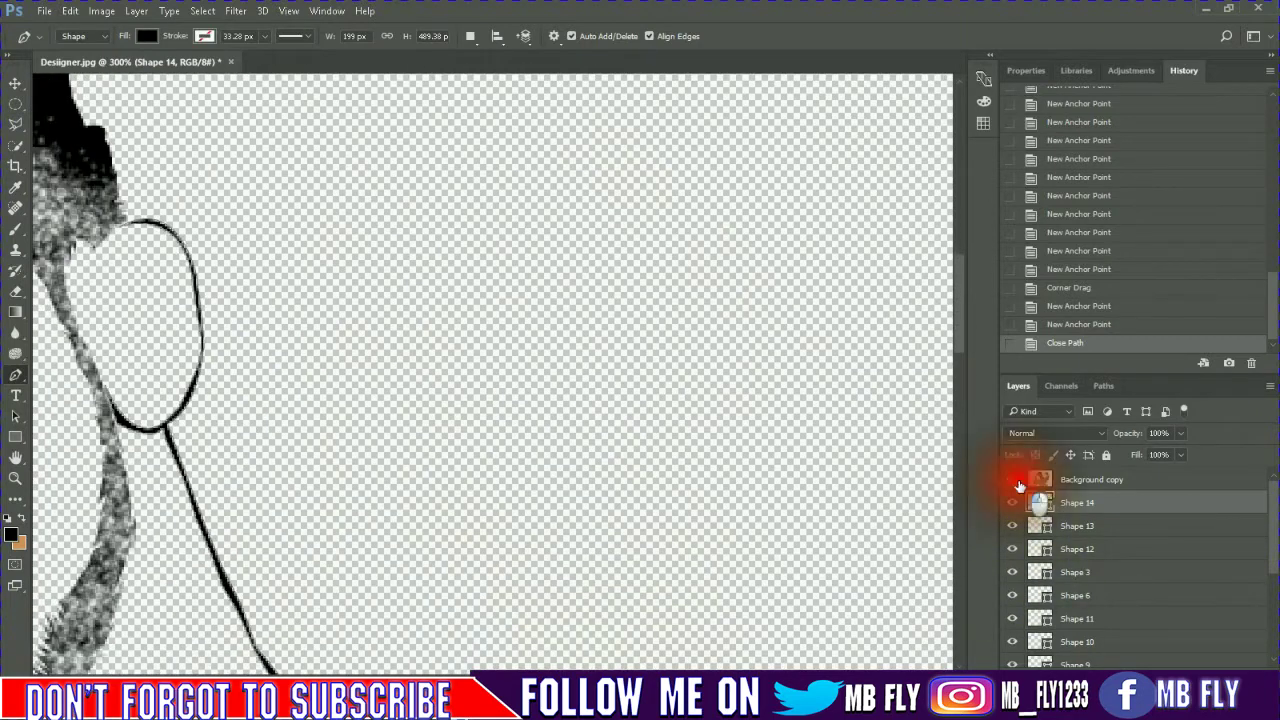
pyautogui.click(1012, 479)
pyautogui.hscroll(-5, 668, 632)
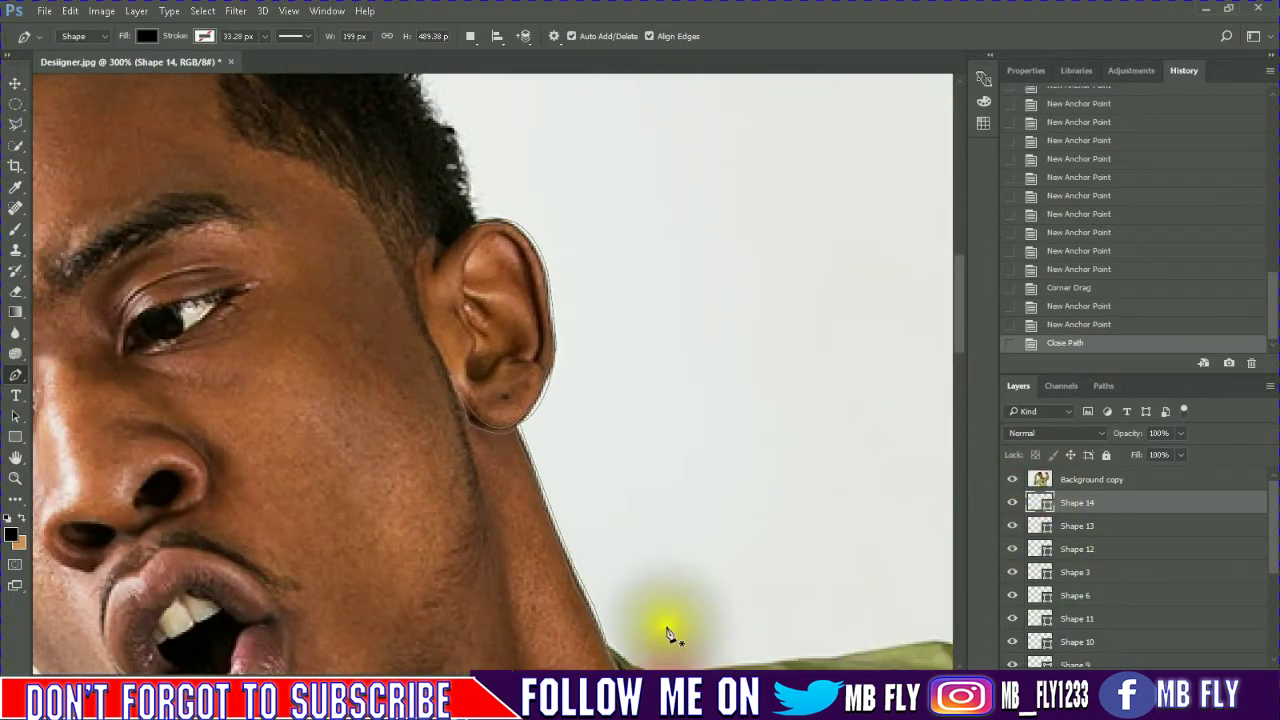
# Start a new inner-ear outline shape along the ear's outer edge and lower fold
pyautogui.click(462, 264)
pyautogui.click(523, 248)
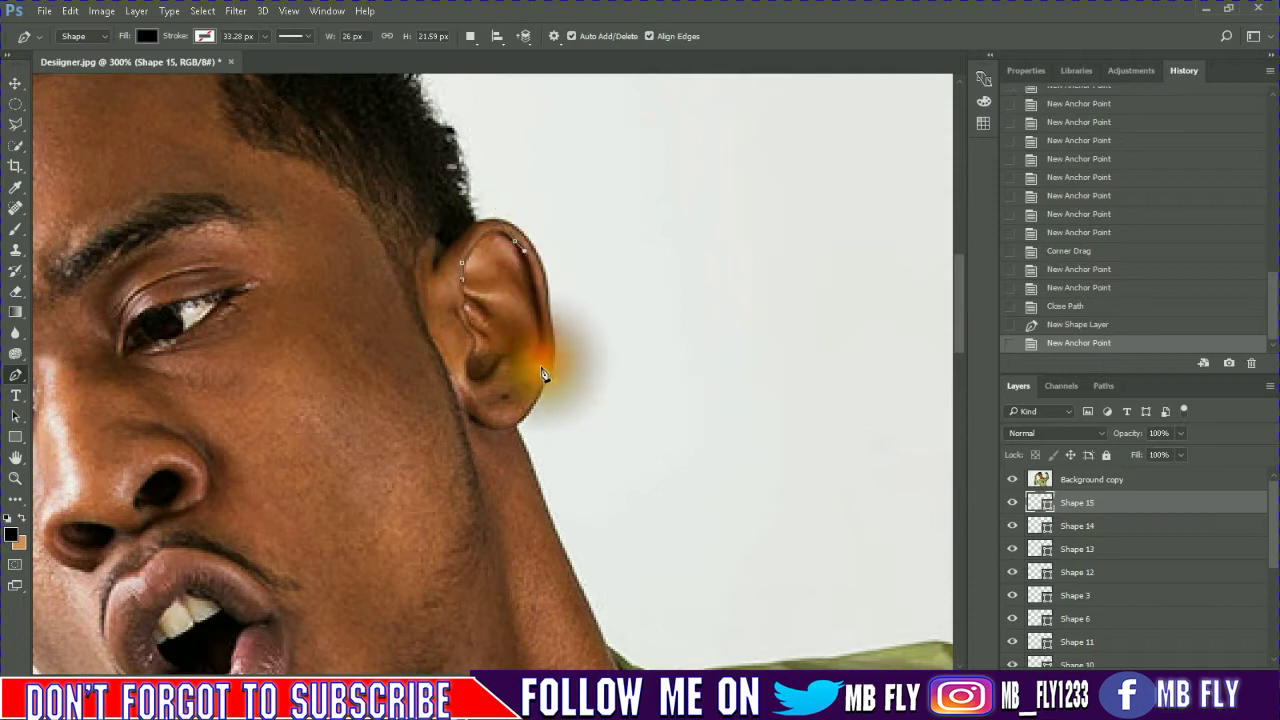
pyautogui.click(550, 322)
pyautogui.click(536, 370)
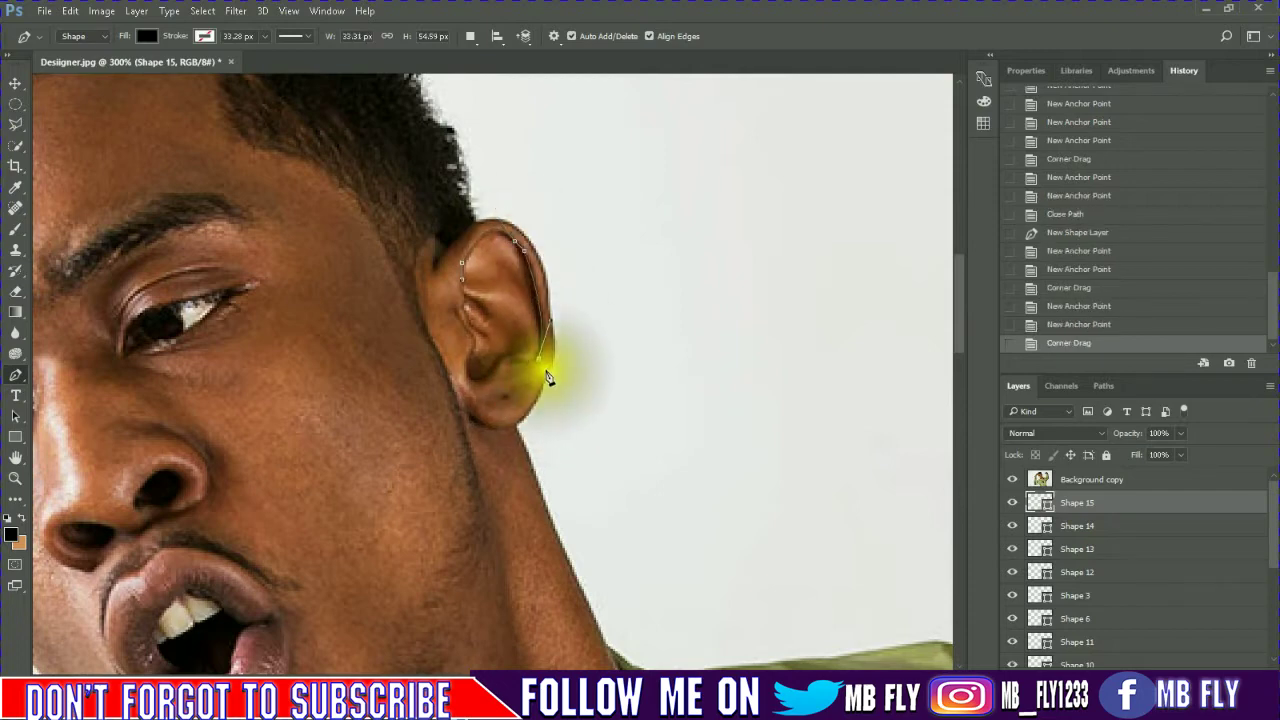
pyautogui.moveTo(548, 377); pyautogui.dragTo(538, 373)
pyautogui.click(522, 363)
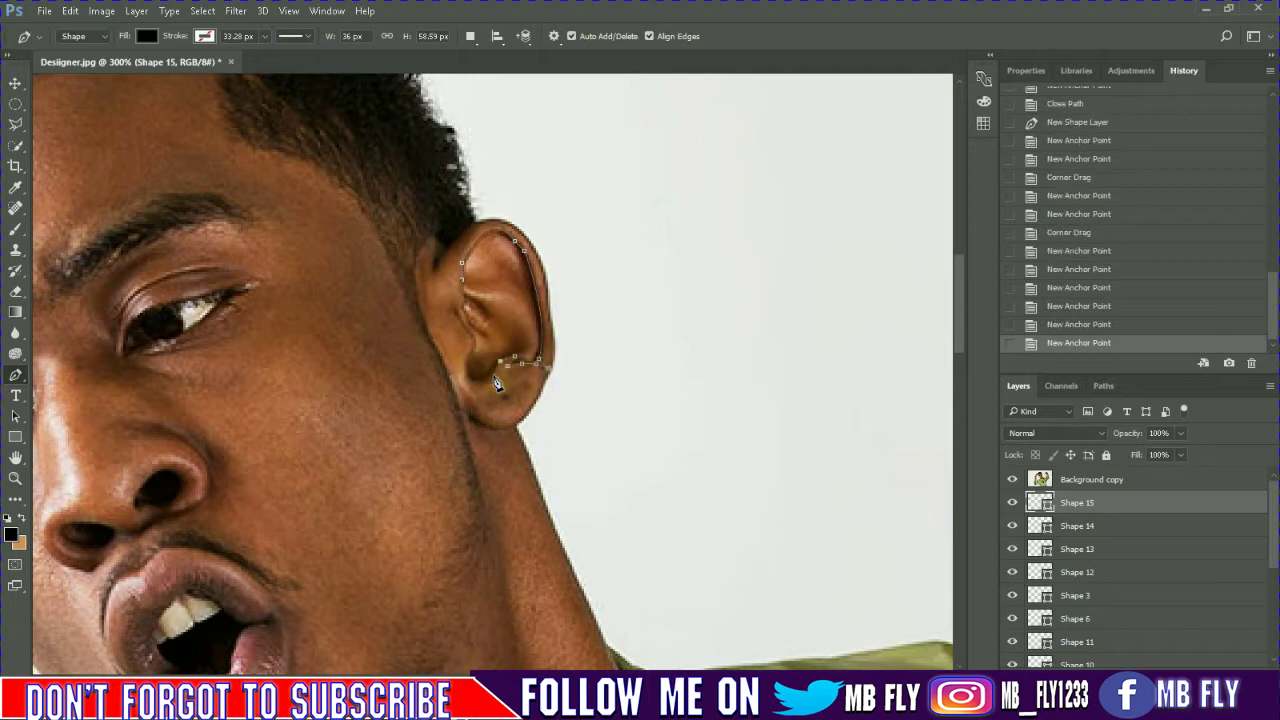
pyautogui.click(491, 382)
pyautogui.click(483, 384)
pyautogui.click(473, 384)
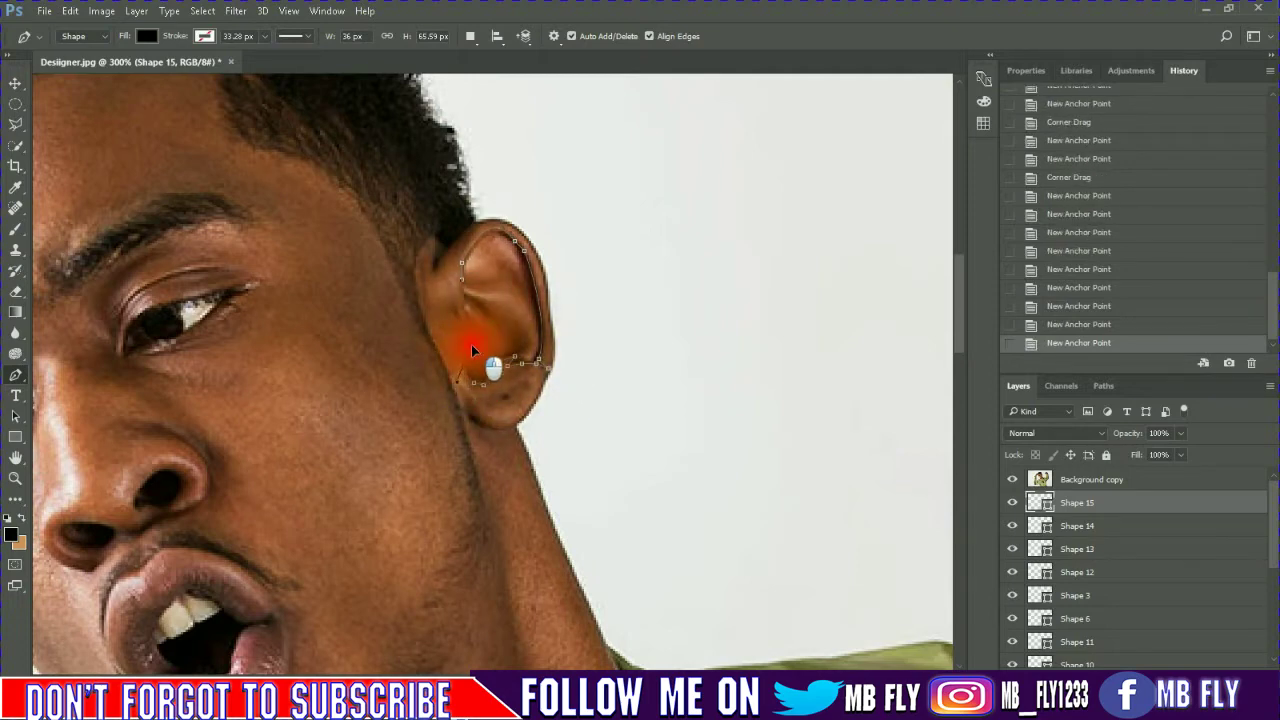
# Curve the inner-ear outline along the lower fold and close the shape
pyautogui.moveTo(451, 314); pyautogui.dragTo(464, 321)
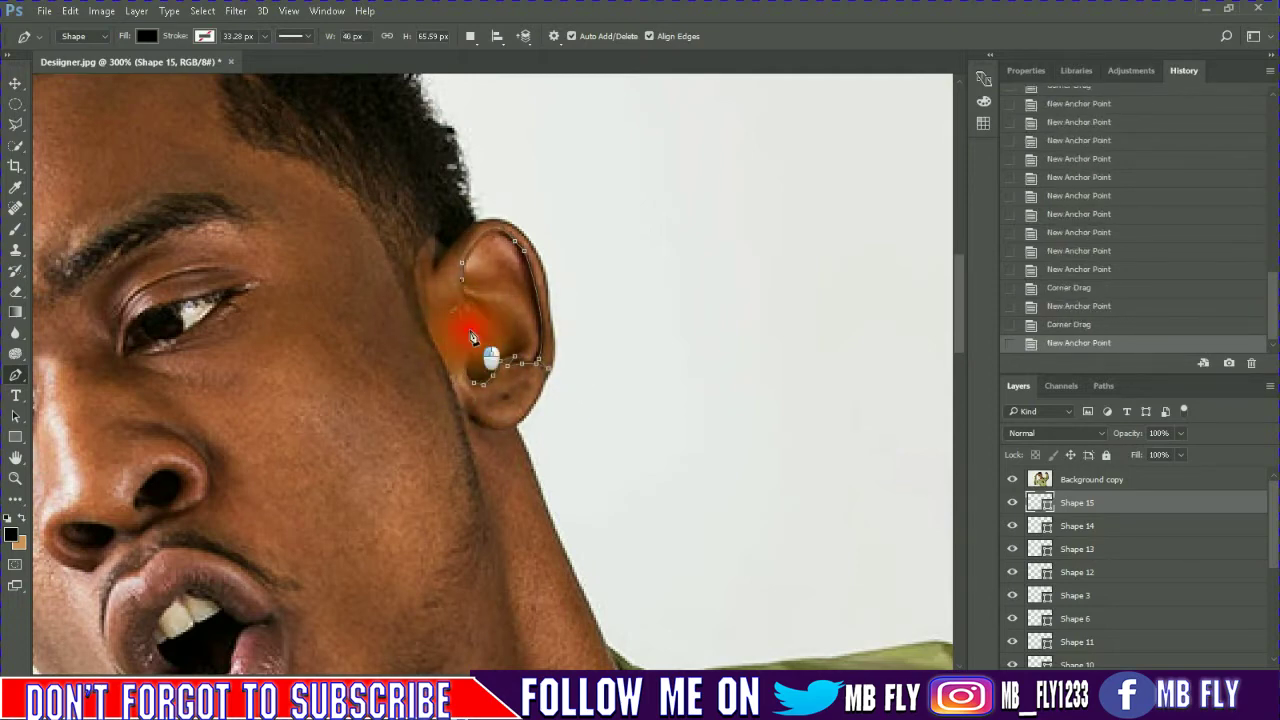
pyautogui.click(471, 334)
pyautogui.click(483, 368)
pyautogui.click(474, 361)
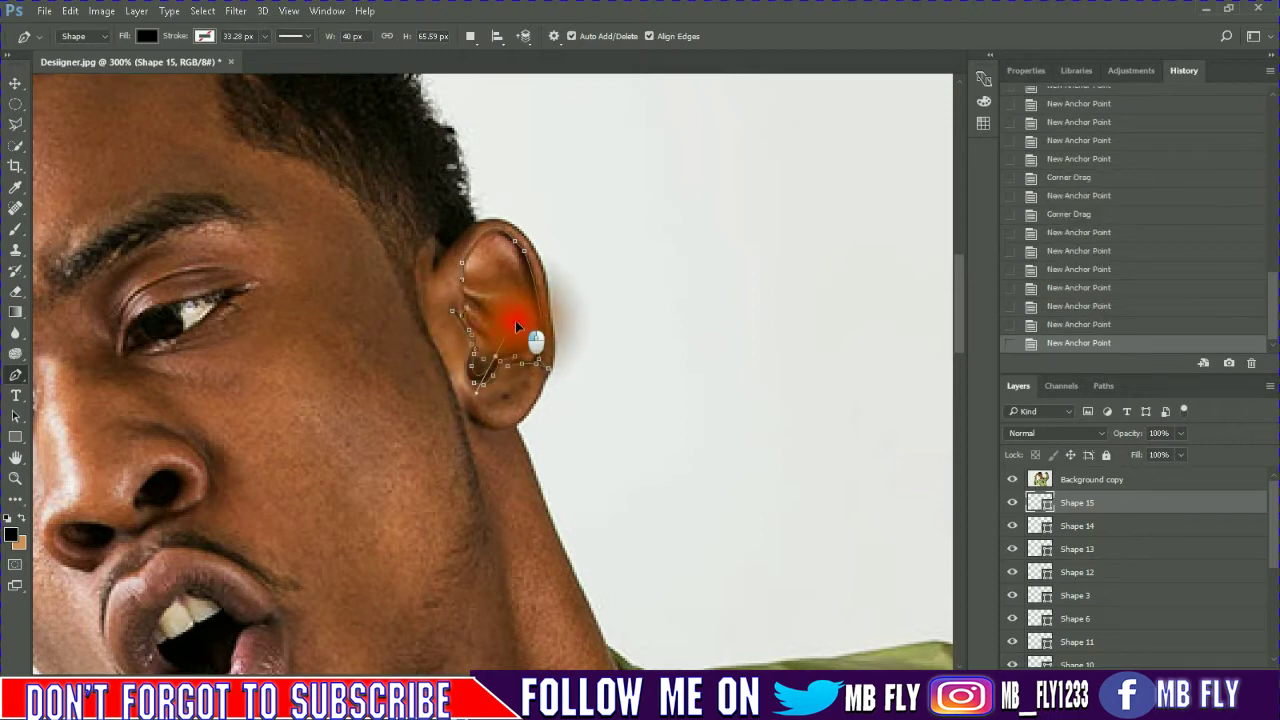
pyautogui.moveTo(505, 350); pyautogui.dragTo(520, 345)
pyautogui.click(546, 336)
pyautogui.click(521, 365)
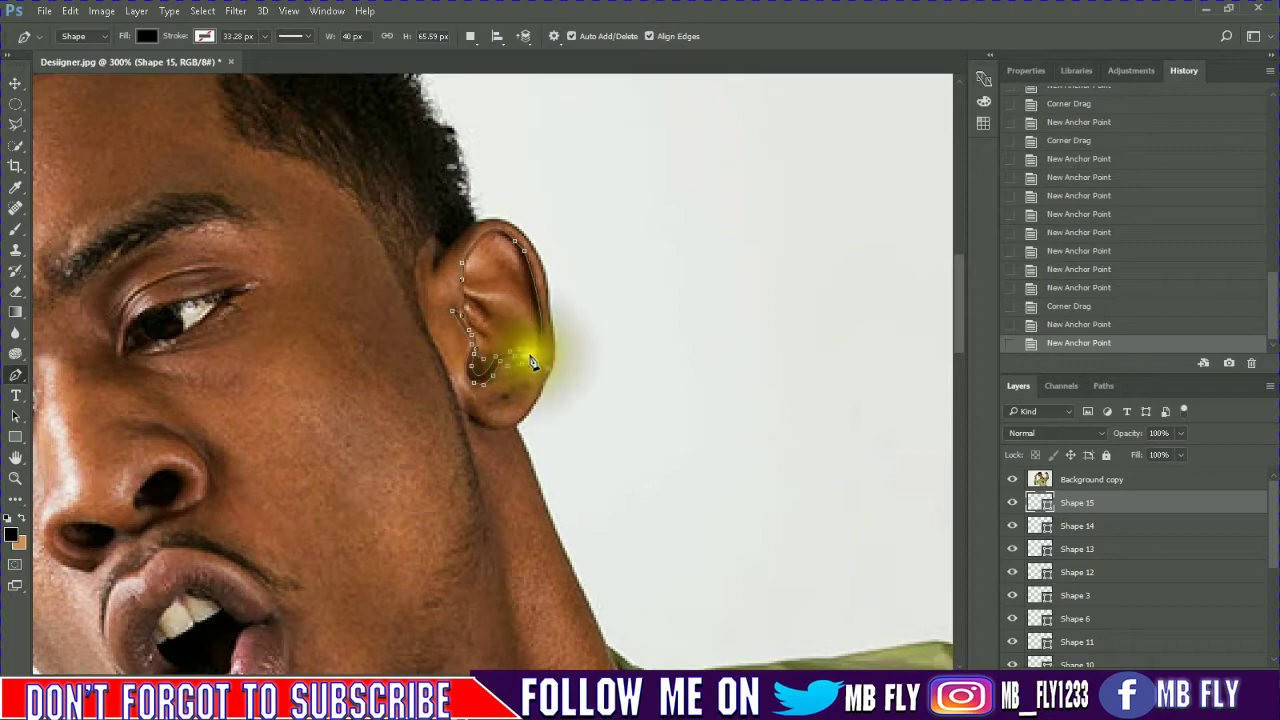
pyautogui.click(539, 363)
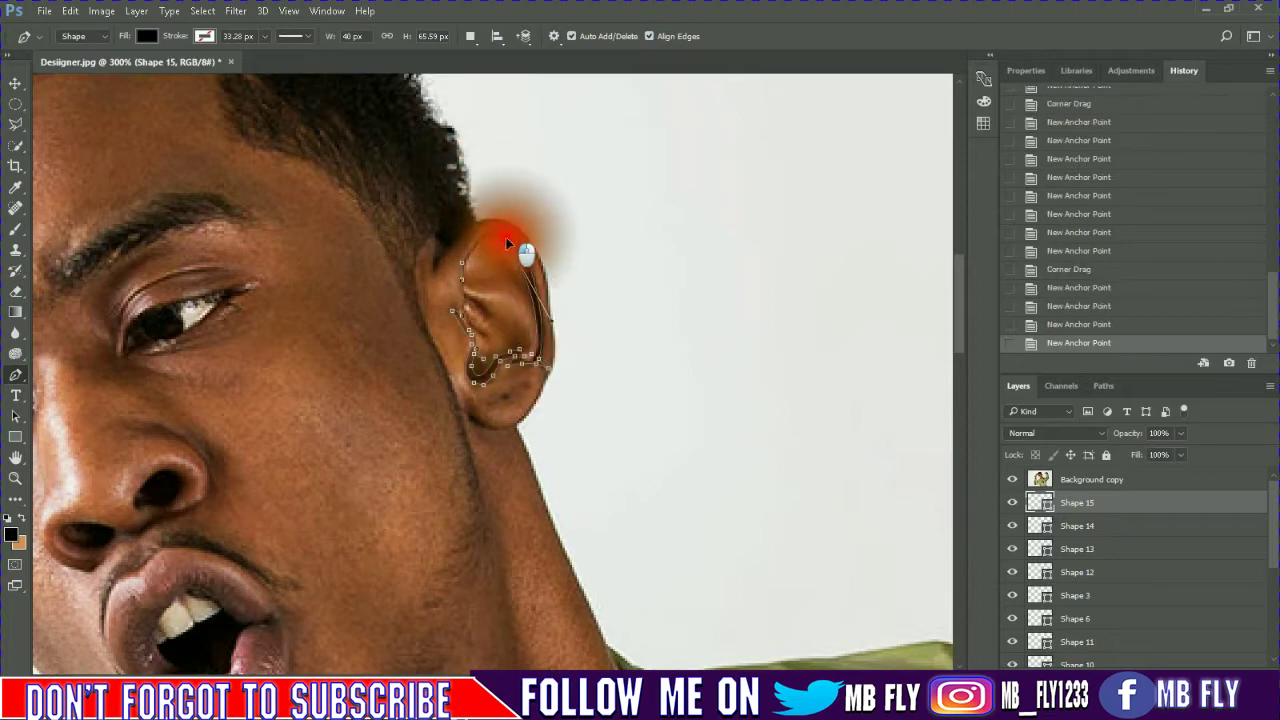
pyautogui.click(445, 342)
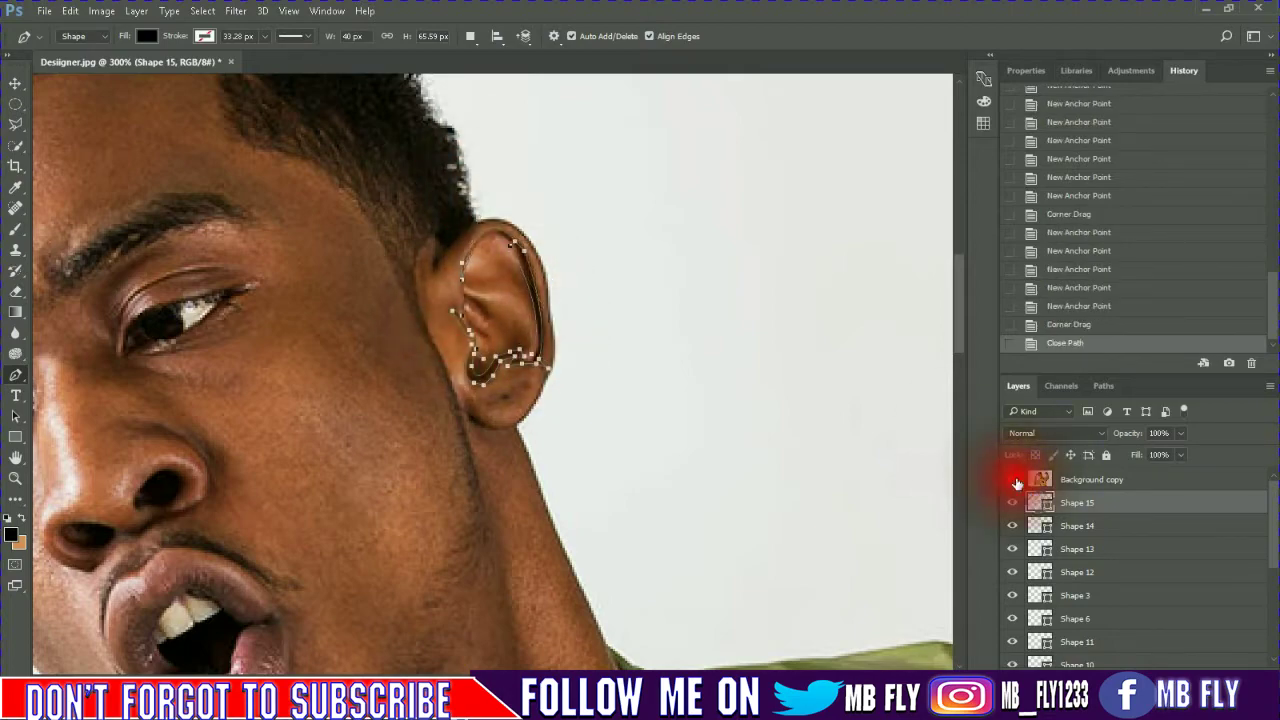
# Add a small closed ear-detail shape, hiding the photo to check the lines
pyautogui.click(1012, 479)
pyautogui.click(479, 316)
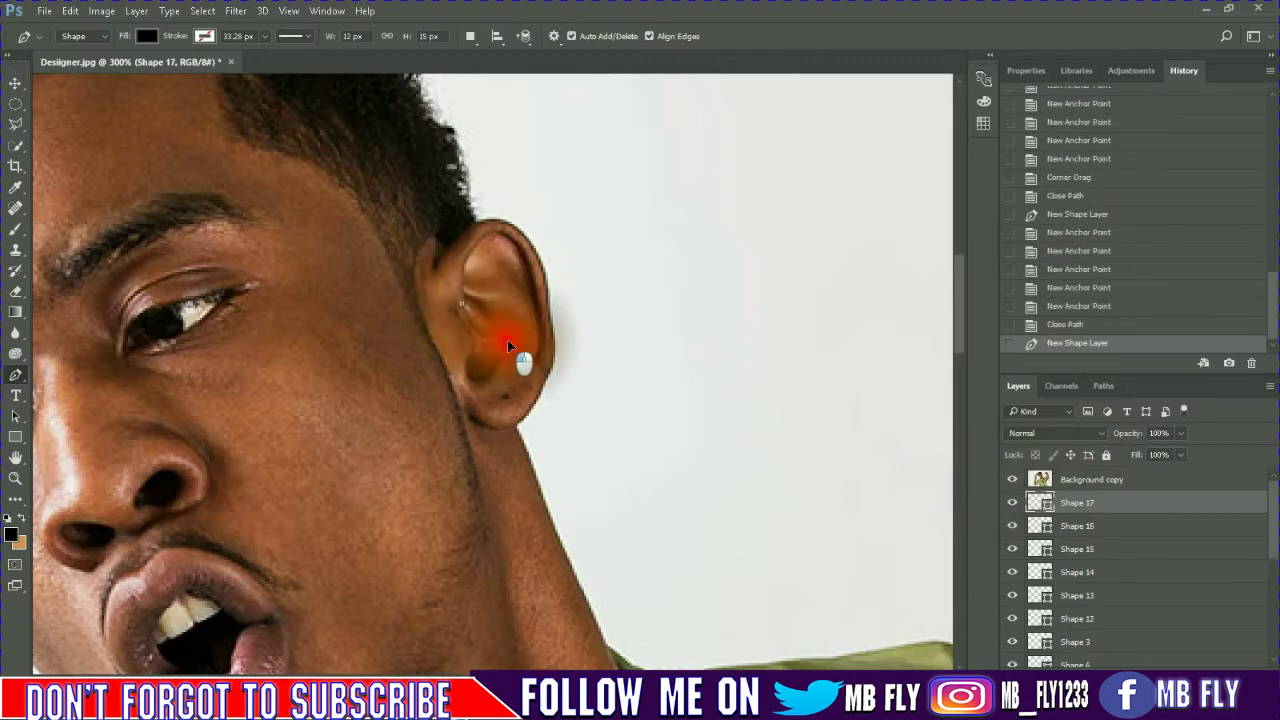
pyautogui.click(486, 343)
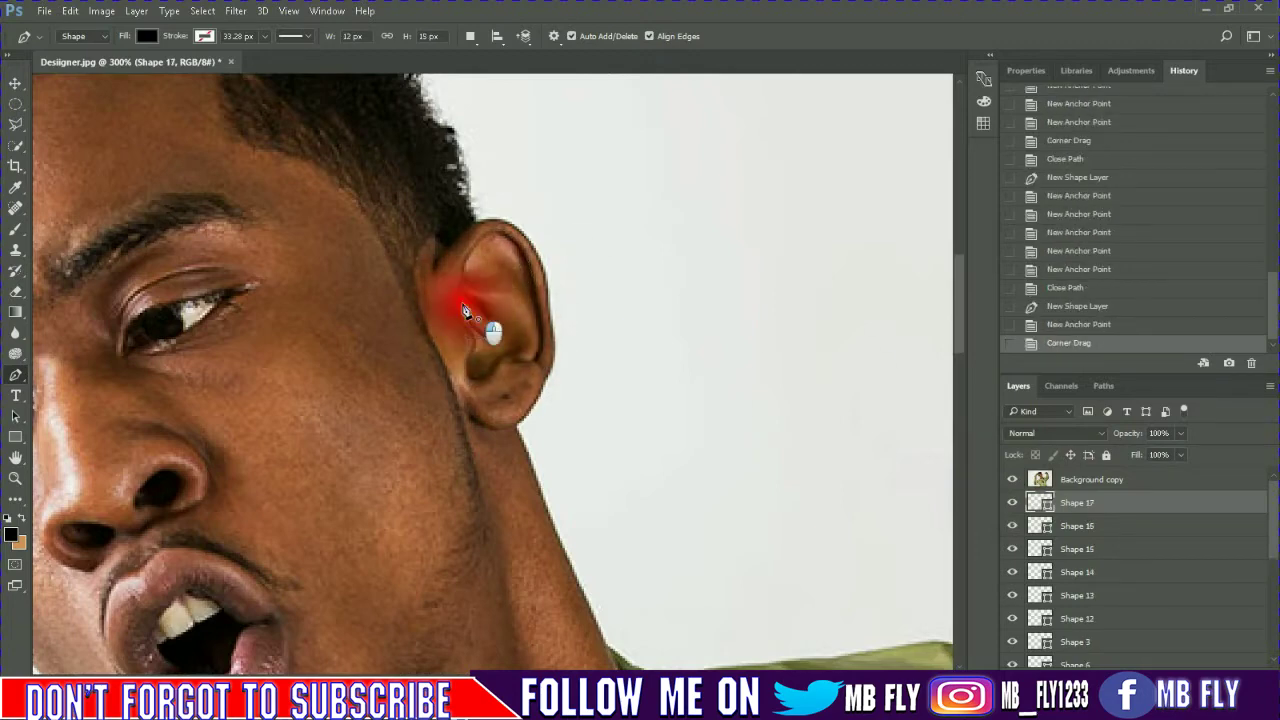
pyautogui.click(1012, 479)
pyautogui.click(1012, 479)
# Outline another curved ear fold as a new shape, previewing it without the photo
pyautogui.click(503, 375)
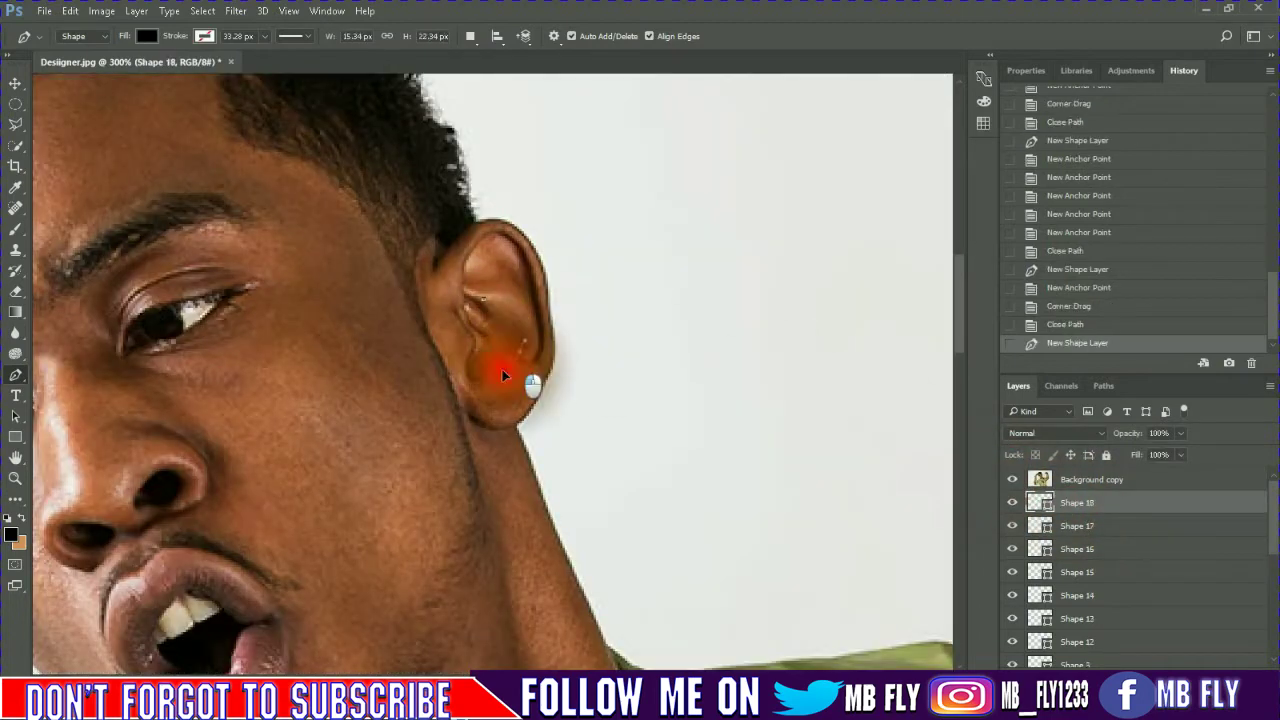
pyautogui.click(518, 352)
pyautogui.moveTo(482, 298); pyautogui.dragTo(438, 295)
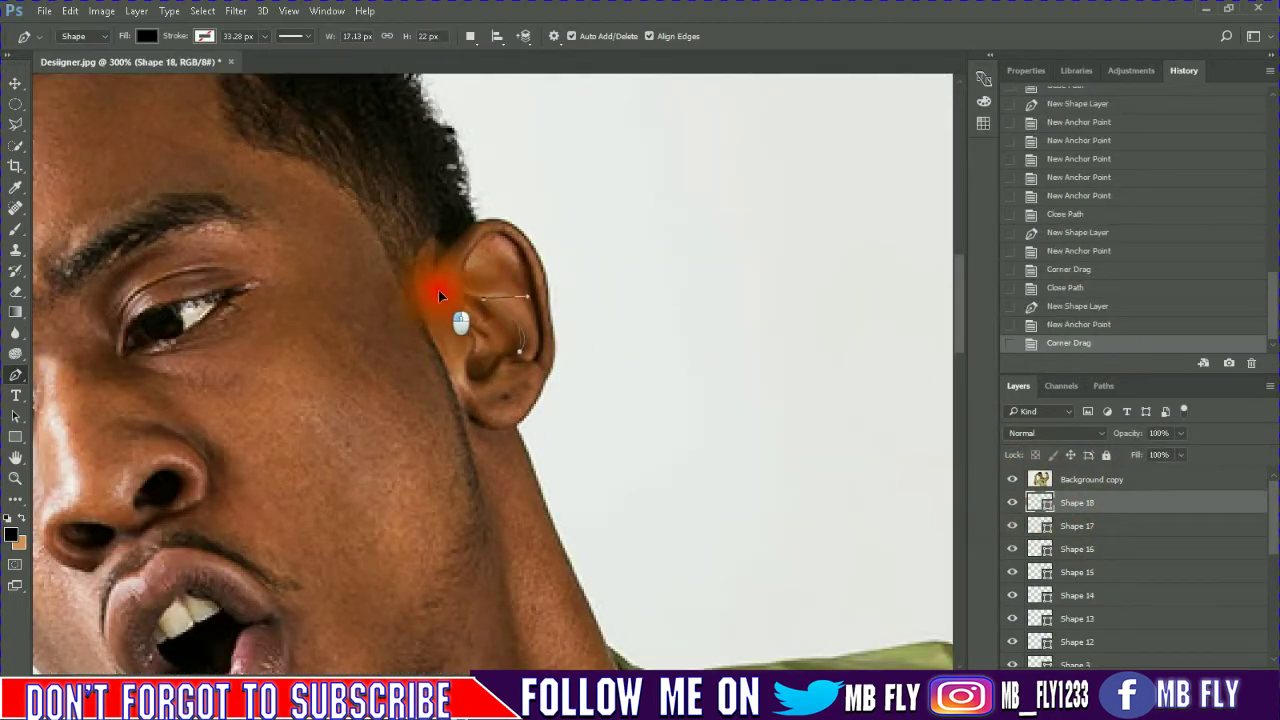
pyautogui.click(1011, 486)
pyautogui.scroll(-3, 737, 466)
pyautogui.click(1011, 483)
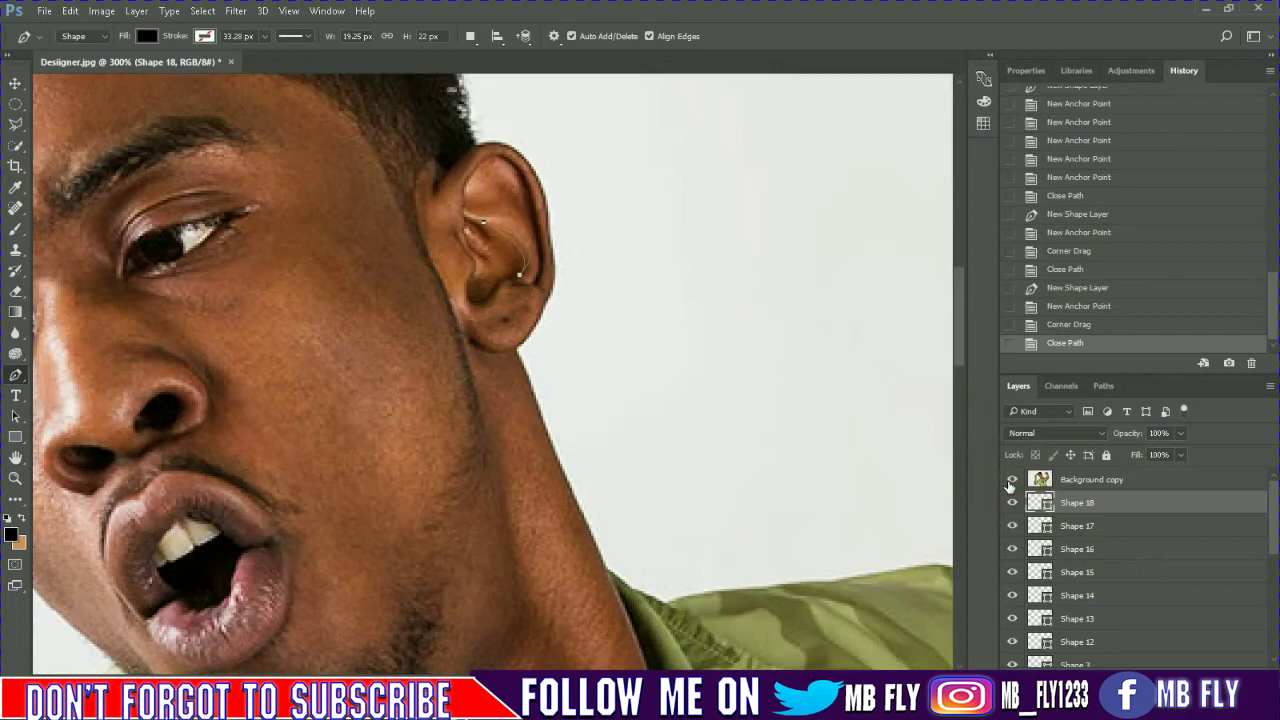
pyautogui.click(1012, 479)
# Outline the sideburn above the ear as a closed shape and hide the photo
pyautogui.click(455, 167)
pyautogui.click(431, 212)
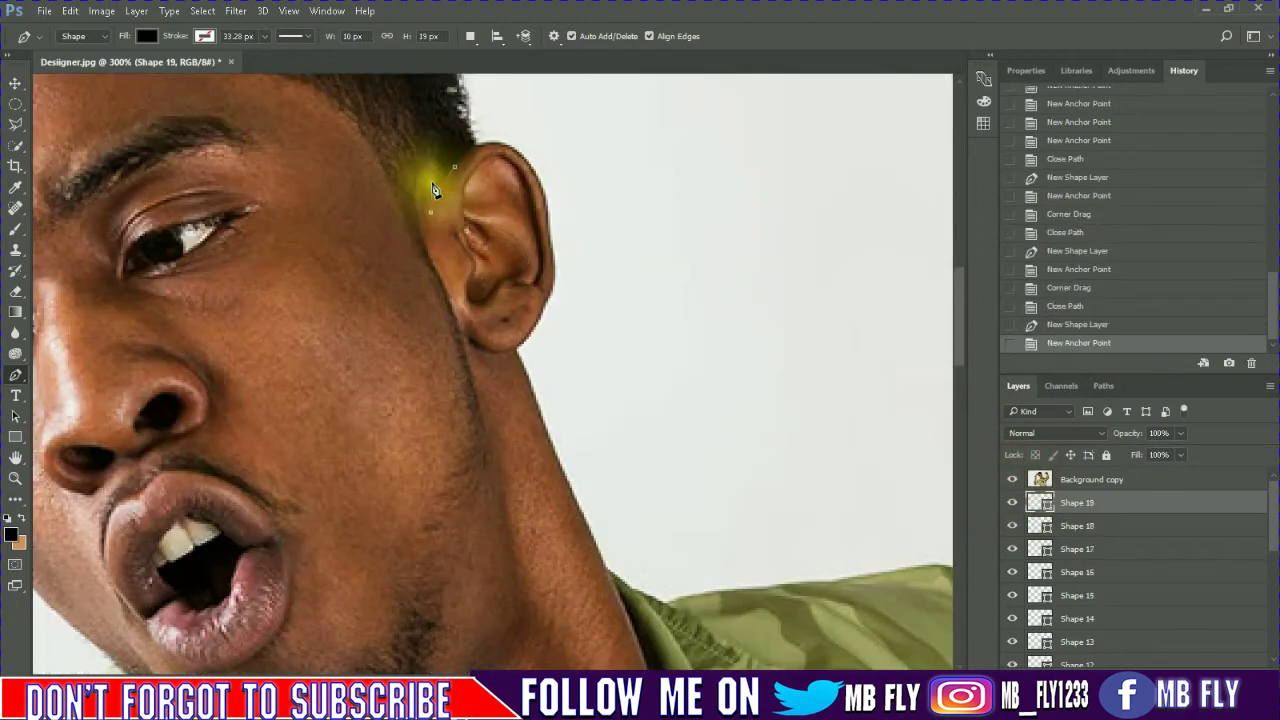
pyautogui.click(434, 188)
pyautogui.click(428, 148)
pyautogui.click(469, 178)
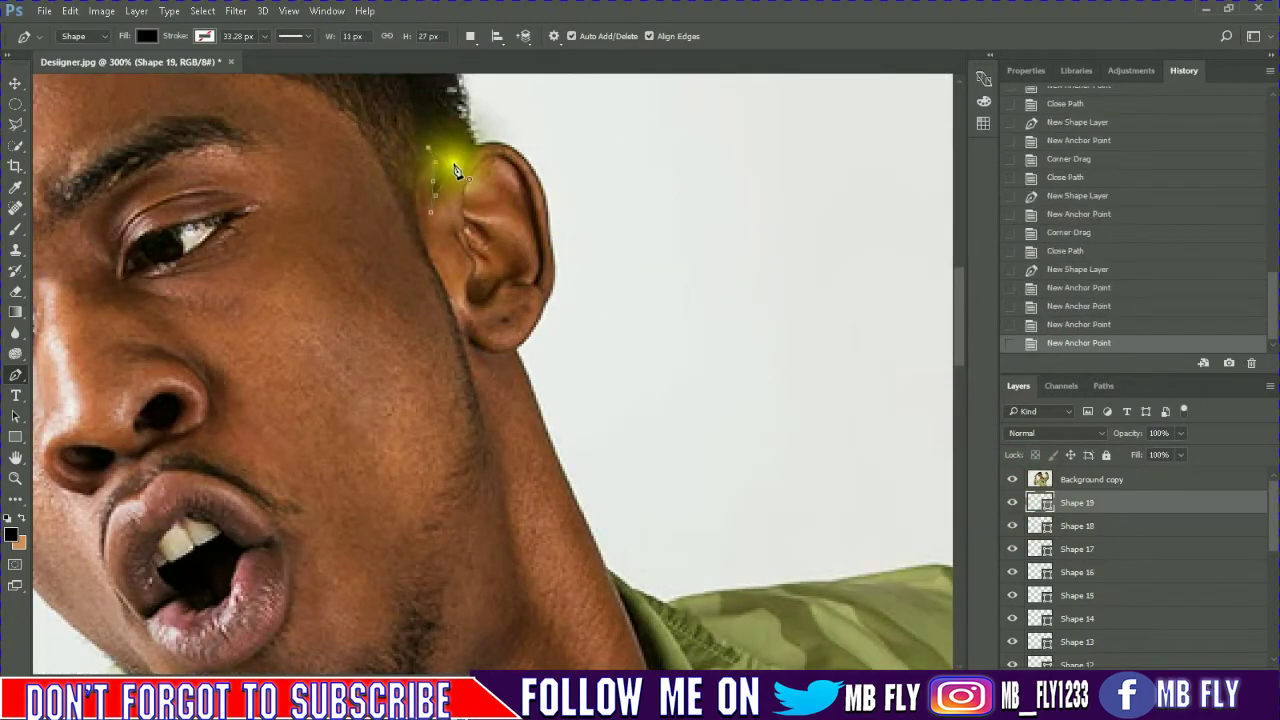
pyautogui.click(1013, 484)
pyautogui.scroll(3, 571, 430)
pyautogui.click(15, 291)
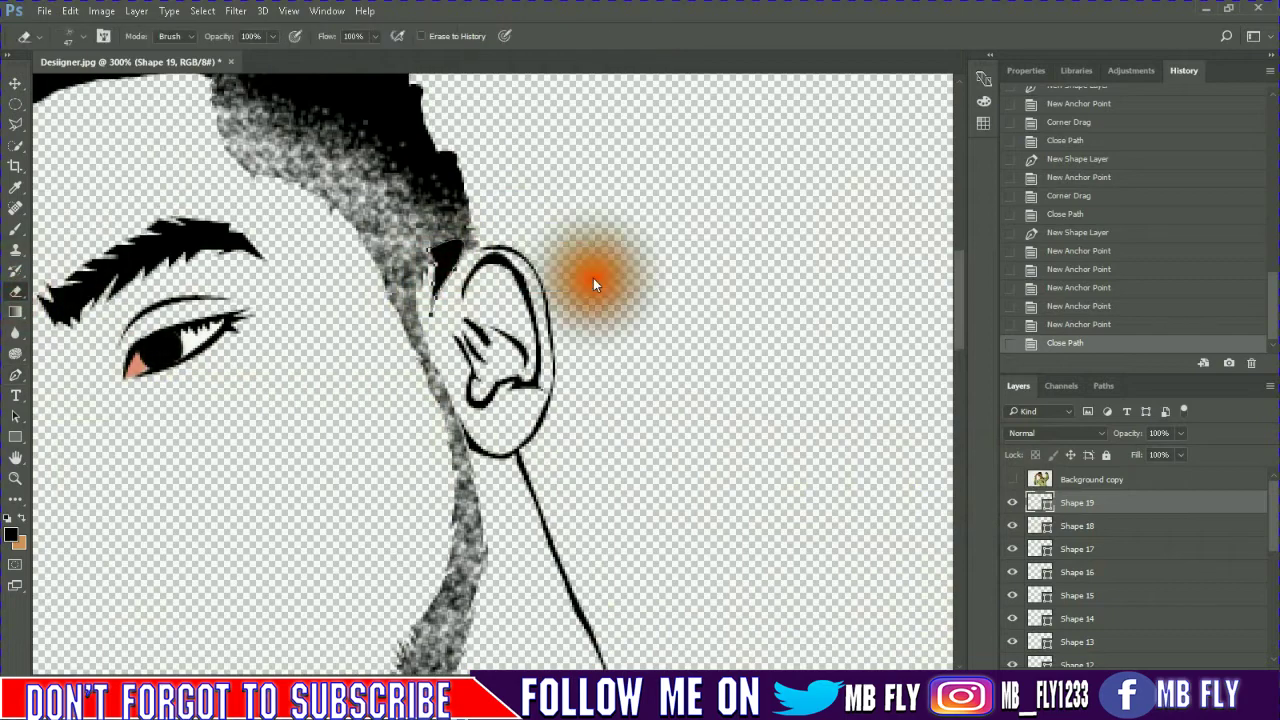
# Erase stray parts of the Shape 19 sideburn shape, zooming out to see the drawing
pyautogui.moveTo(593, 283)
pyautogui.mouseDown()
pyautogui.moveTo(410, 215)
pyautogui.moveTo(450, 250)
pyautogui.mouseUp()
pyautogui.hotkey('ctrl', '-')
pyautogui.click(712, 298)
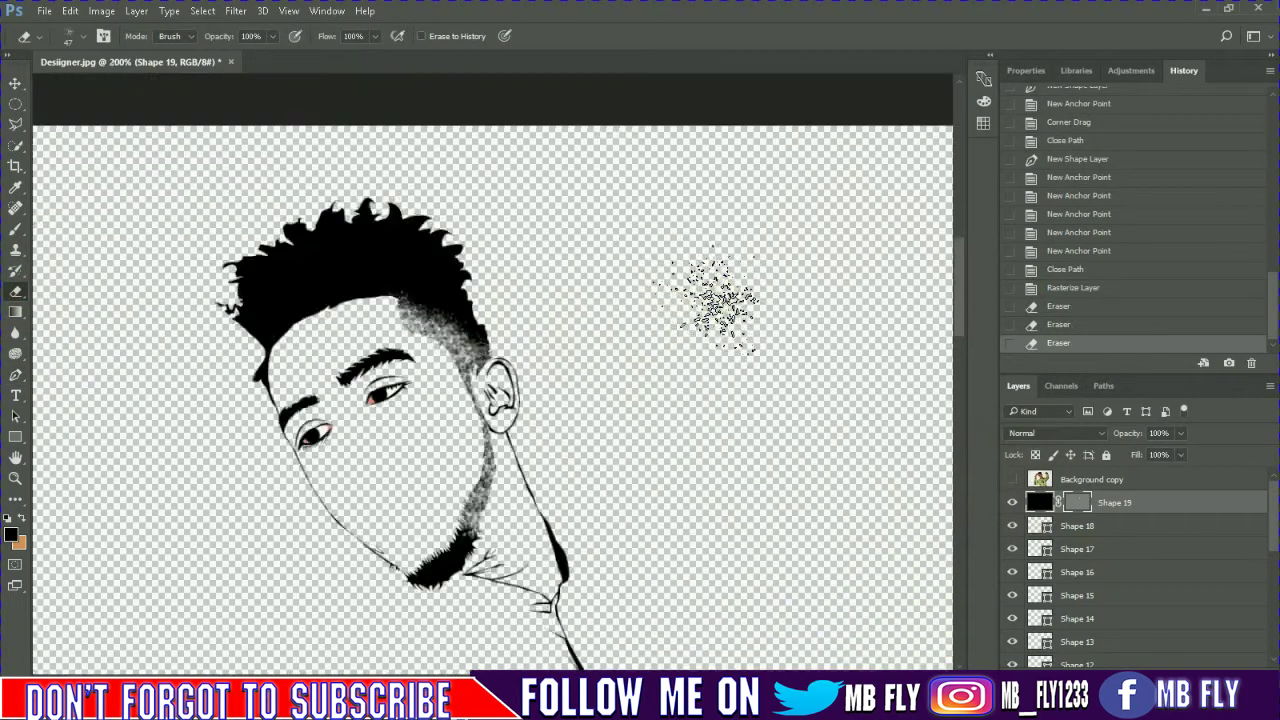
pyautogui.hotkey('ctrl', '-')
pyautogui.hotkey('ctrl', '-')
# Reorder a shape layer, clip it to the layer above, and group all outline shapes into Group 1
pyautogui.scroll(-3, 1088, 588)
pyautogui.scroll(-3, 1088, 588)
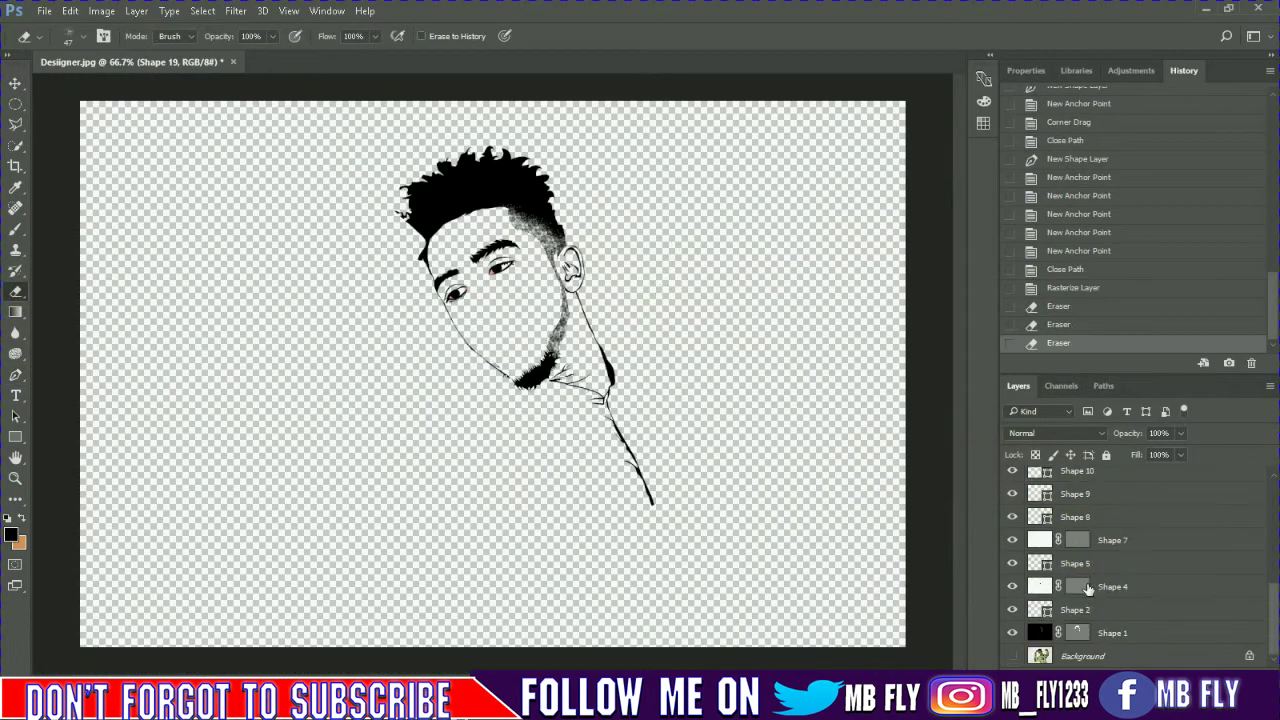
pyautogui.moveTo(1114, 632); pyautogui.dragTo(1095, 524)
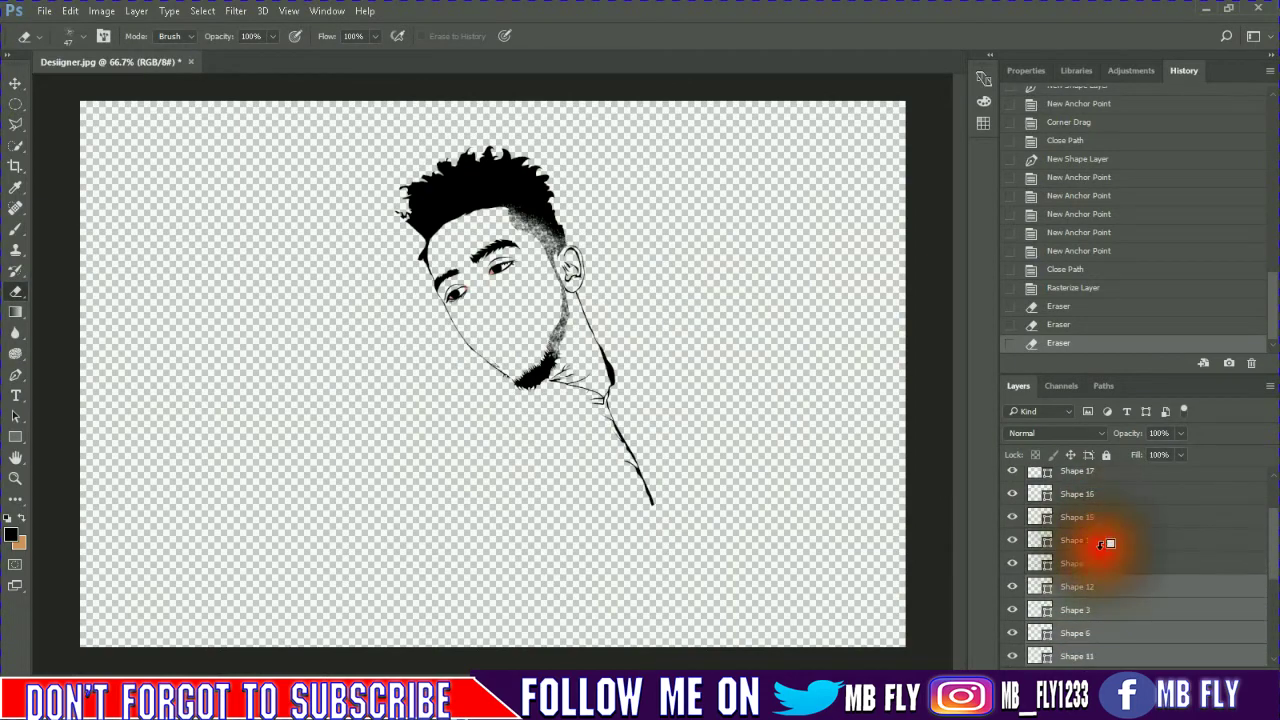
pyautogui.moveTo(1095, 524); pyautogui.dragTo(1107, 507)
pyautogui.hotkey('ctrl', 'alt', 'g')
pyautogui.hotkey('ctrl', 'g')
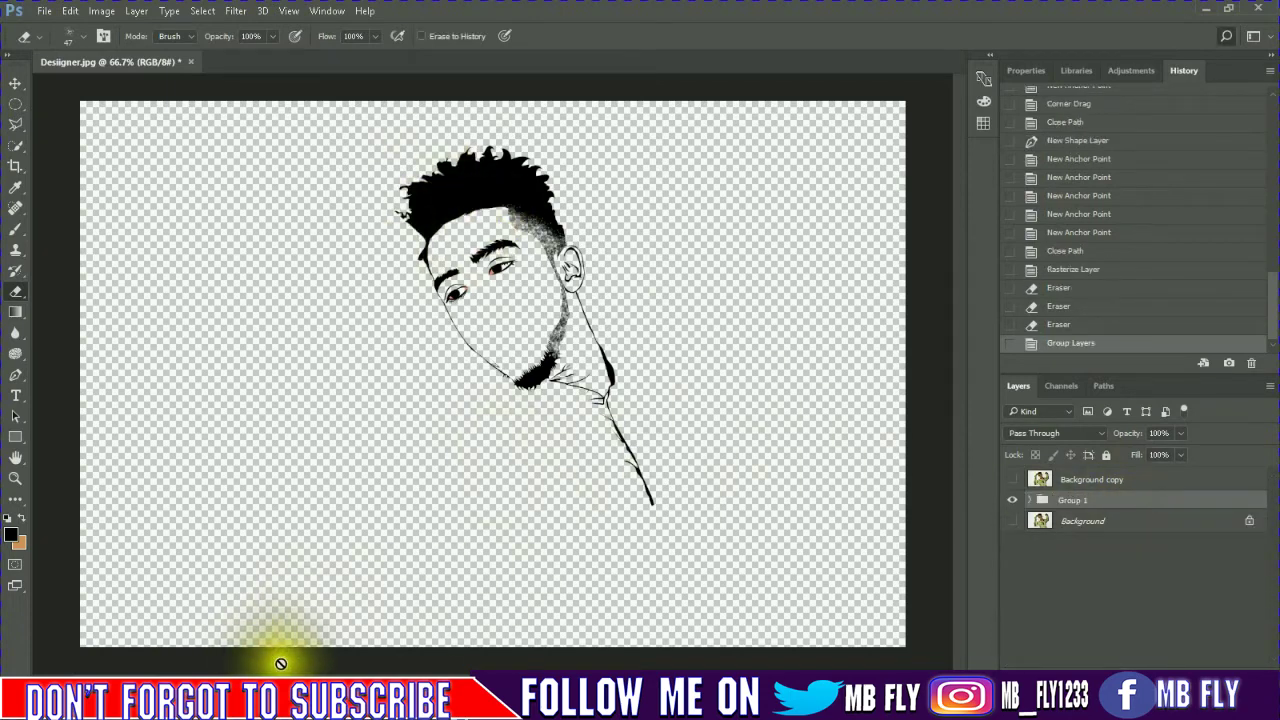
# Show the Background copy photo and zoom in close on the mouth
pyautogui.click(1012, 479)
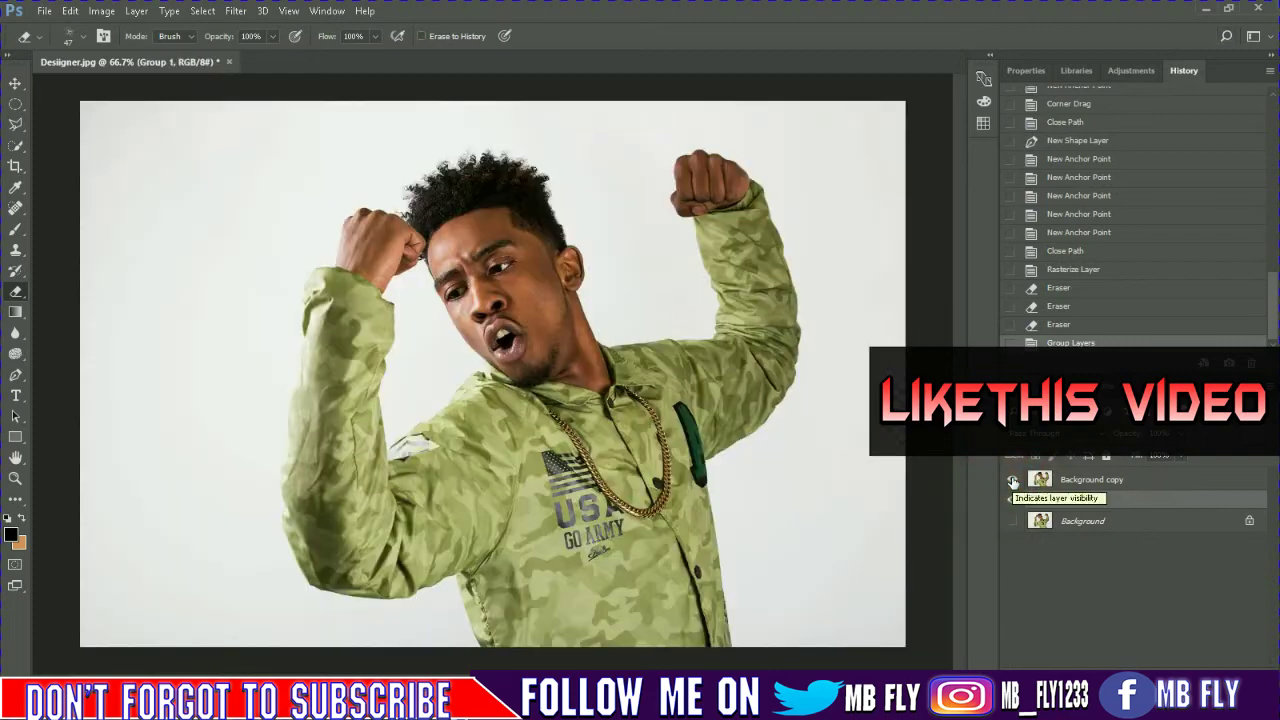
pyautogui.hotkey('ctrl', '+')
pyautogui.hotkey('ctrl', '+')
pyautogui.scroll(-2, 851, 480)
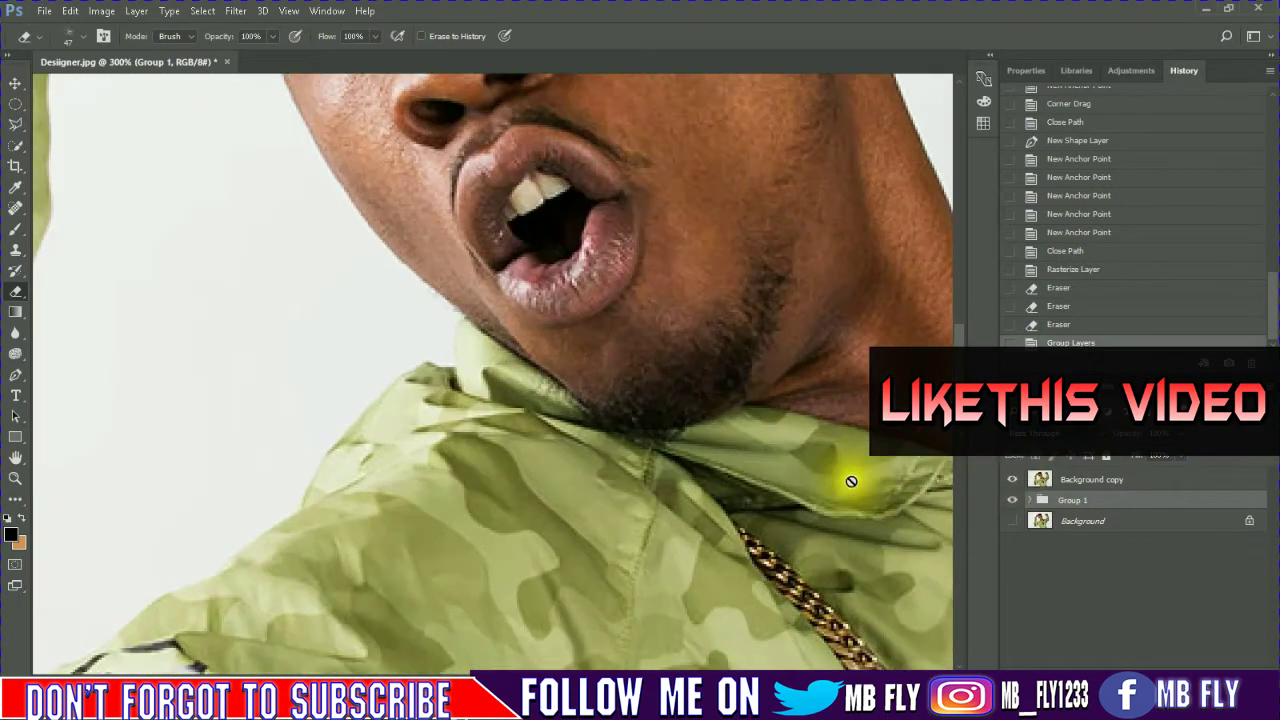
pyautogui.hotkey('ctrl', '+')
pyautogui.click(15, 374)
pyautogui.click(540, 428)
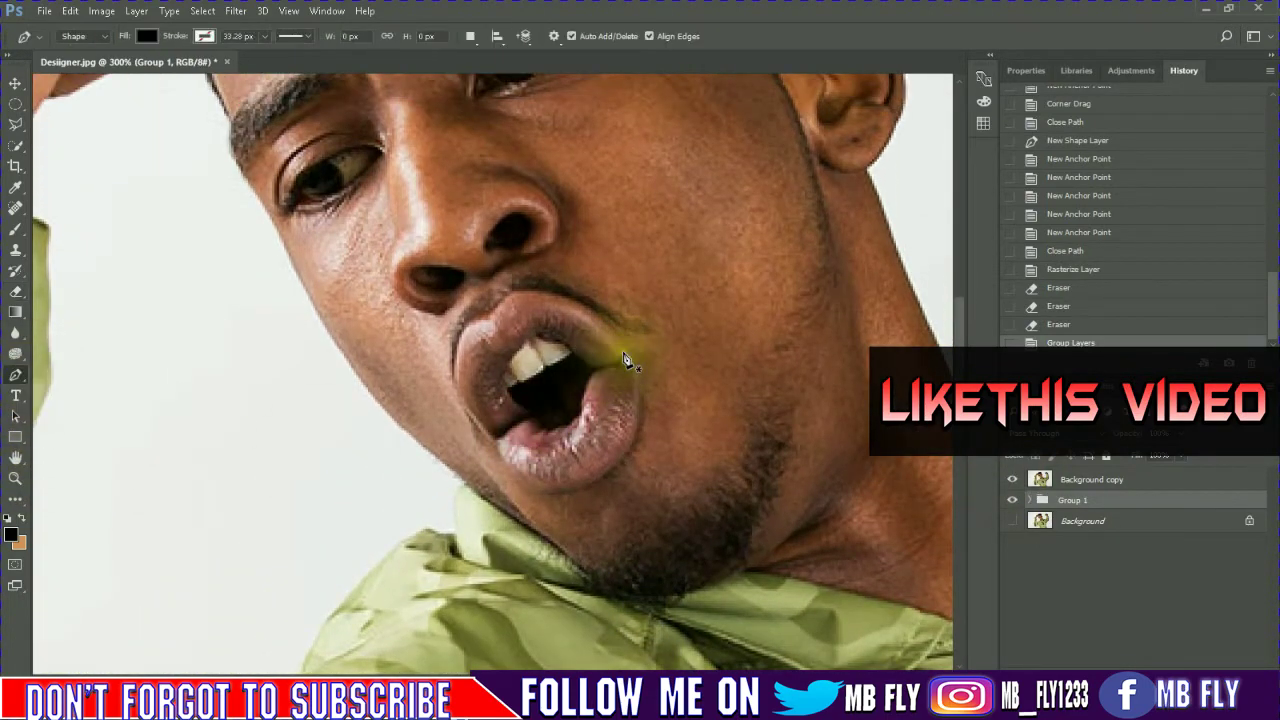
pyautogui.hotkey('ctrl', '+')
pyautogui.hotkey('ctrl', '+')
# Trace anchors along the upper lip and the upper teeth edge
pyautogui.click(707, 345)
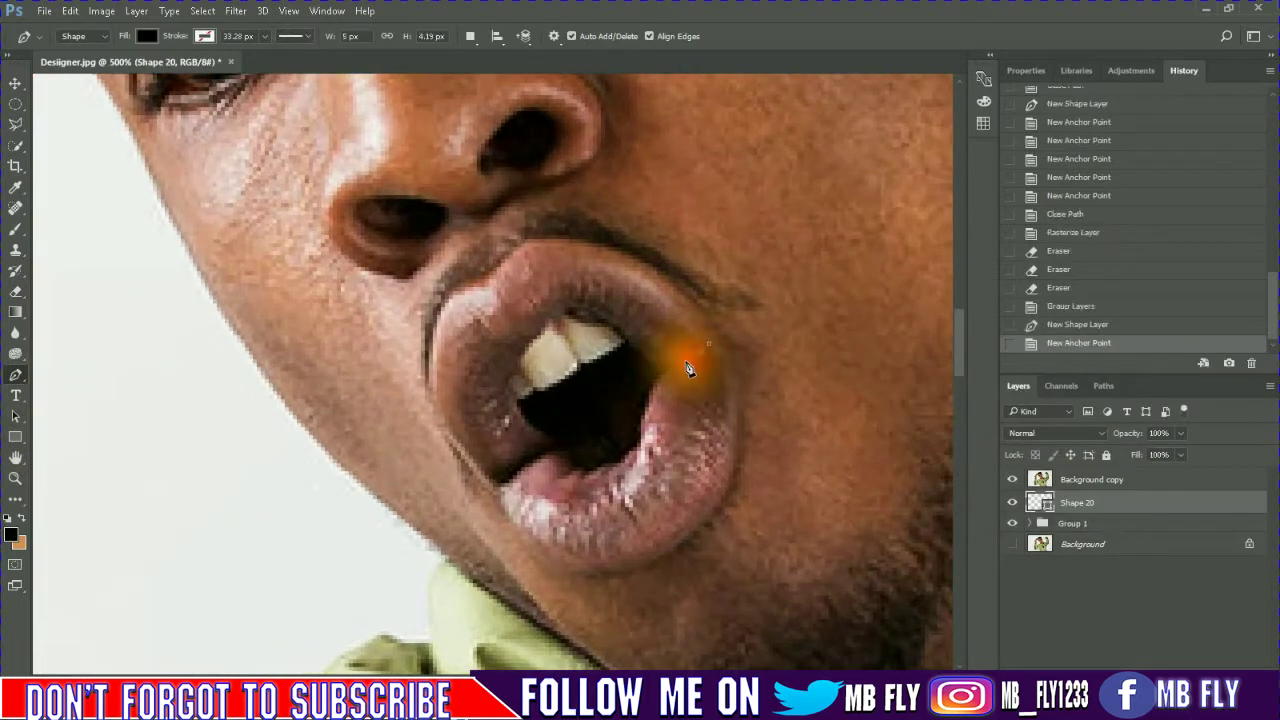
pyautogui.click(676, 363)
pyautogui.click(663, 363)
pyautogui.click(637, 347)
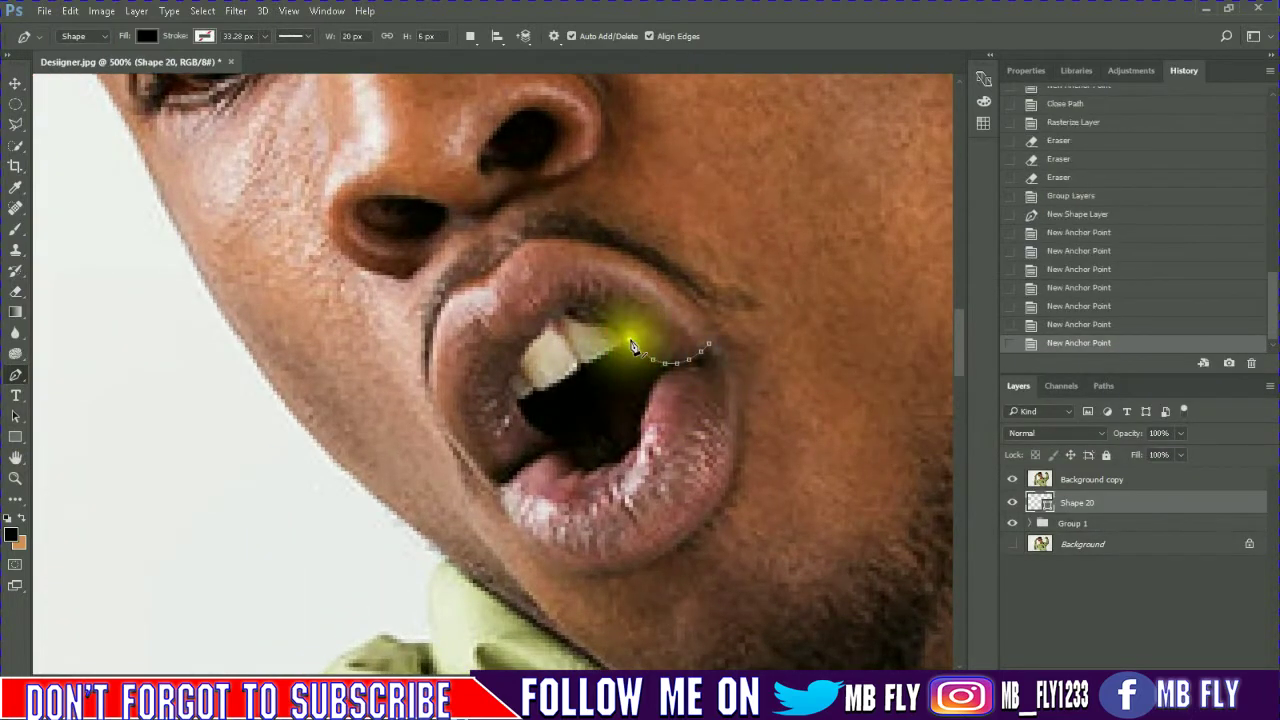
pyautogui.click(620, 326)
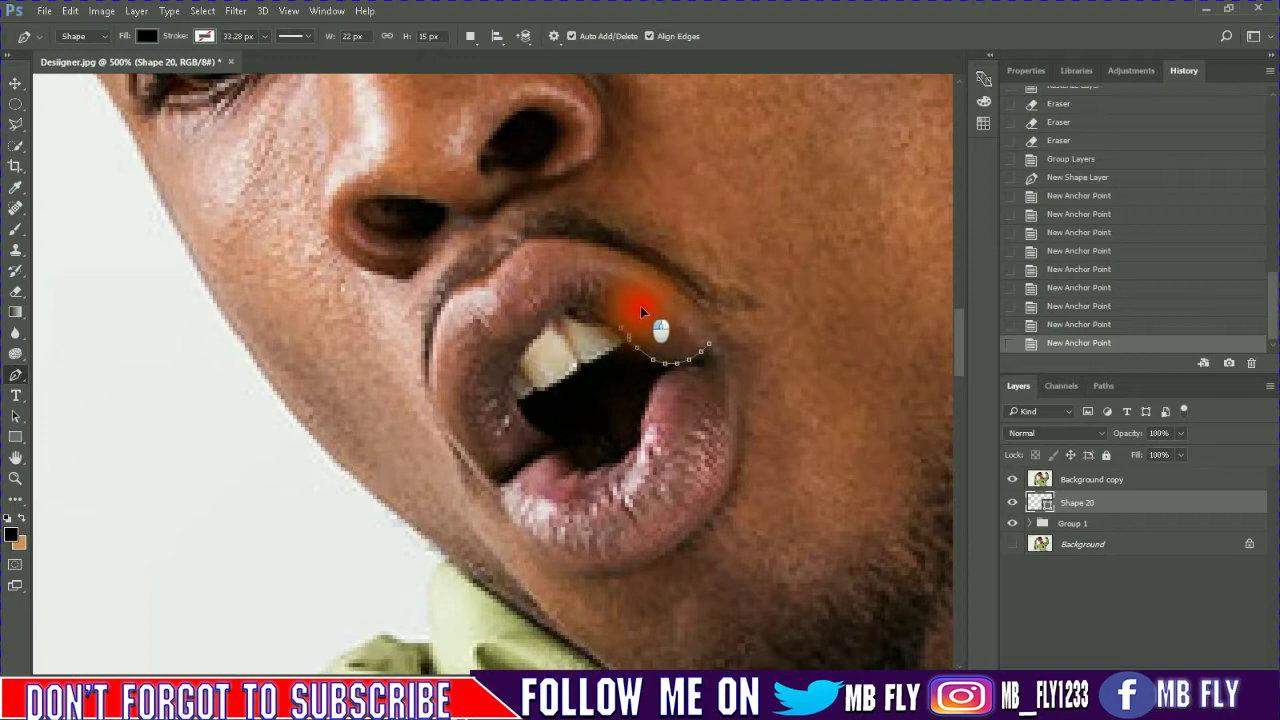
pyautogui.moveTo(642, 306); pyautogui.dragTo(614, 330)
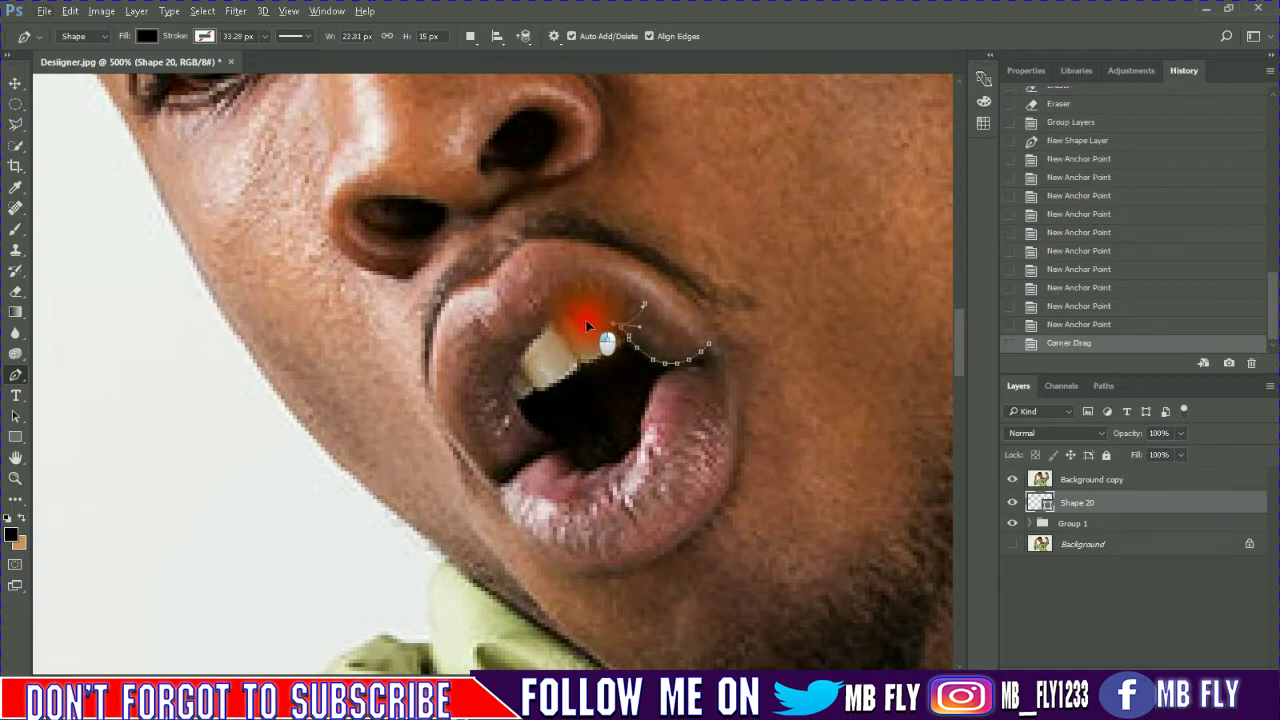
pyautogui.click(605, 318)
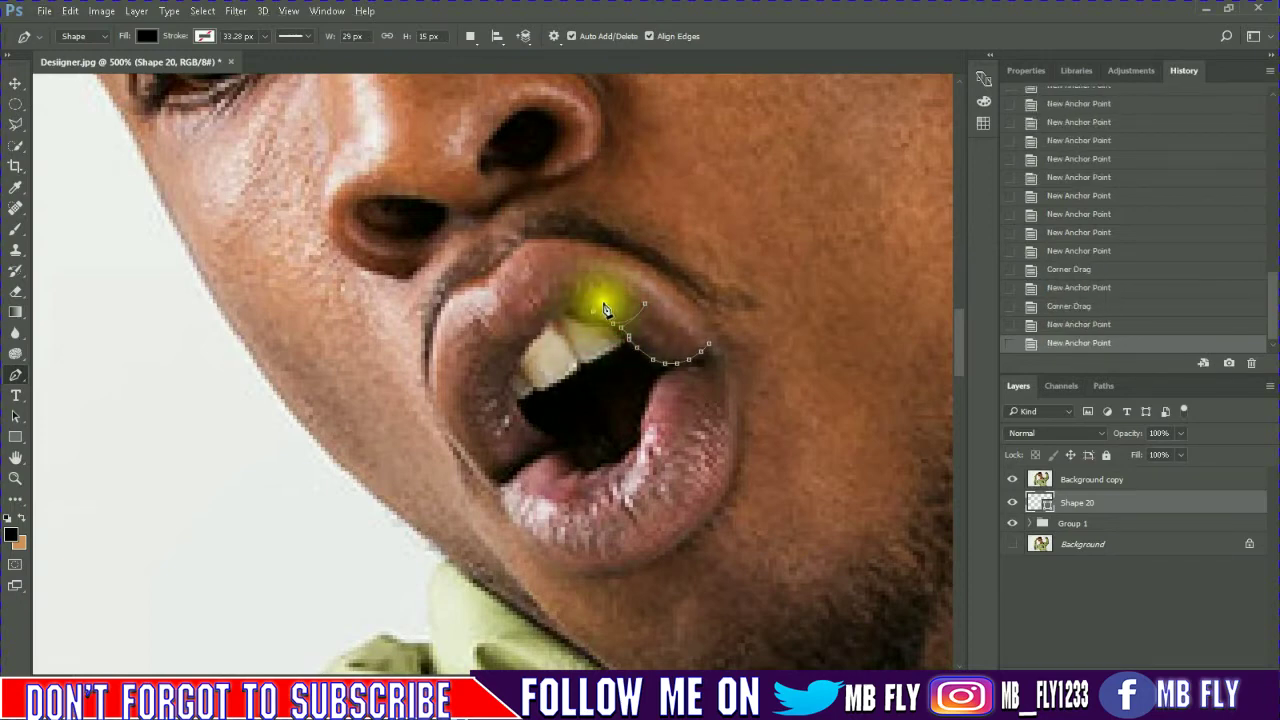
pyautogui.click(592, 312)
pyautogui.click(580, 312)
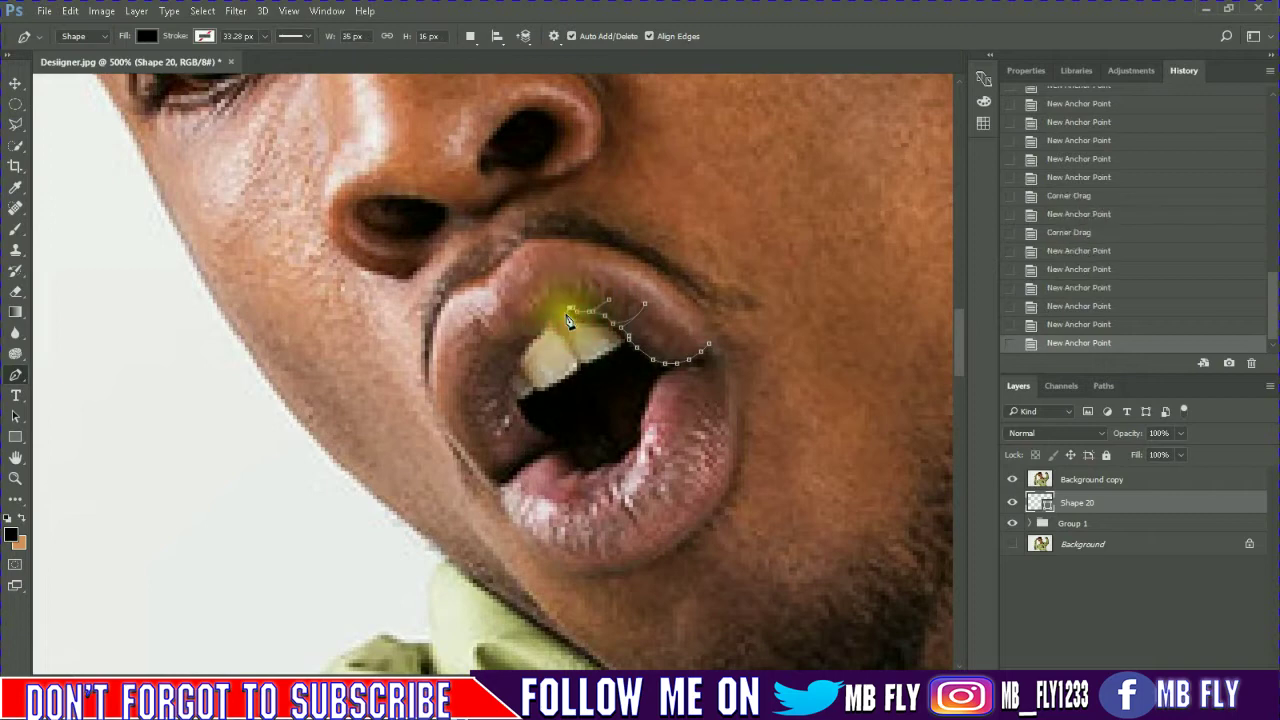
pyautogui.click(567, 316)
pyautogui.click(561, 326)
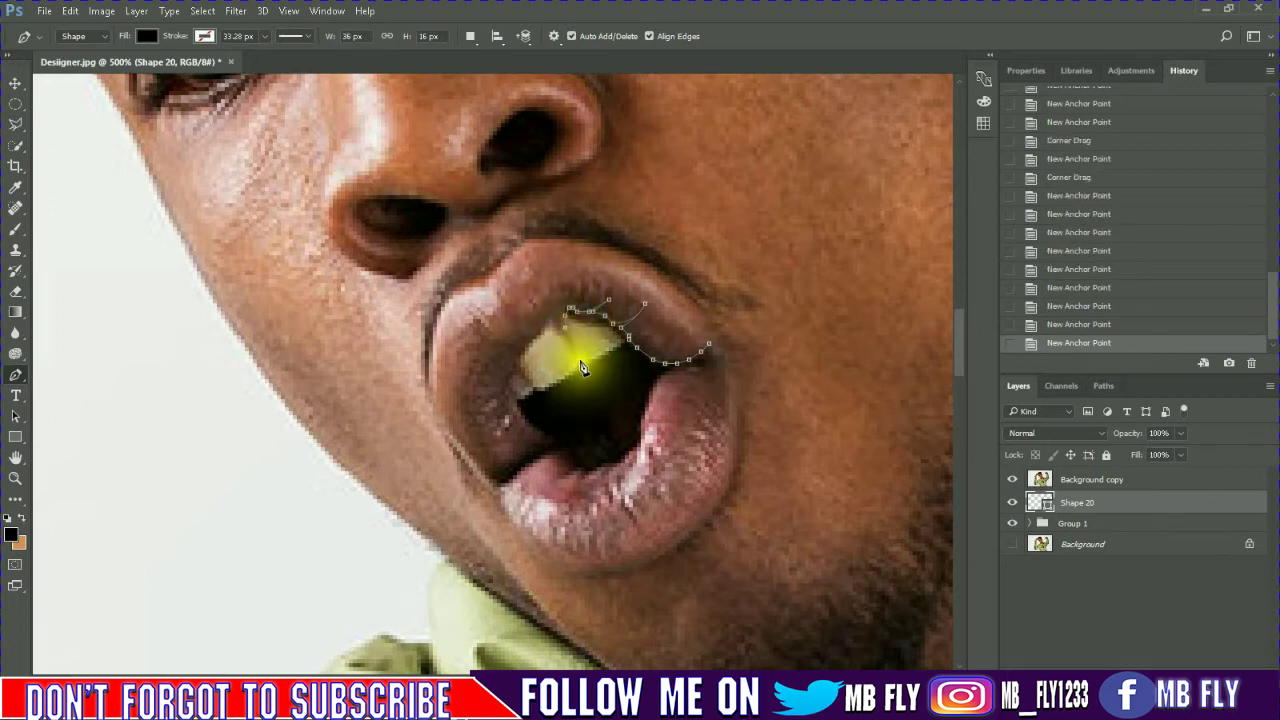
pyautogui.click(563, 338)
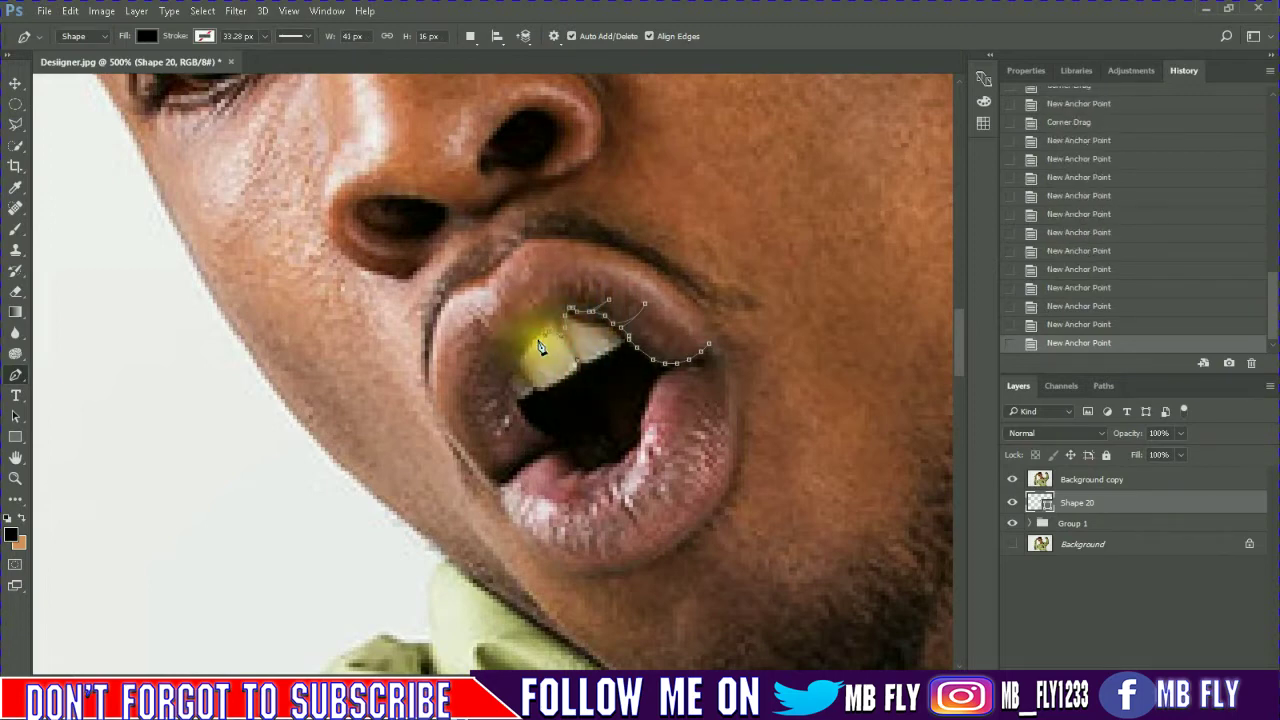
pyautogui.click(540, 345)
pyautogui.click(527, 343)
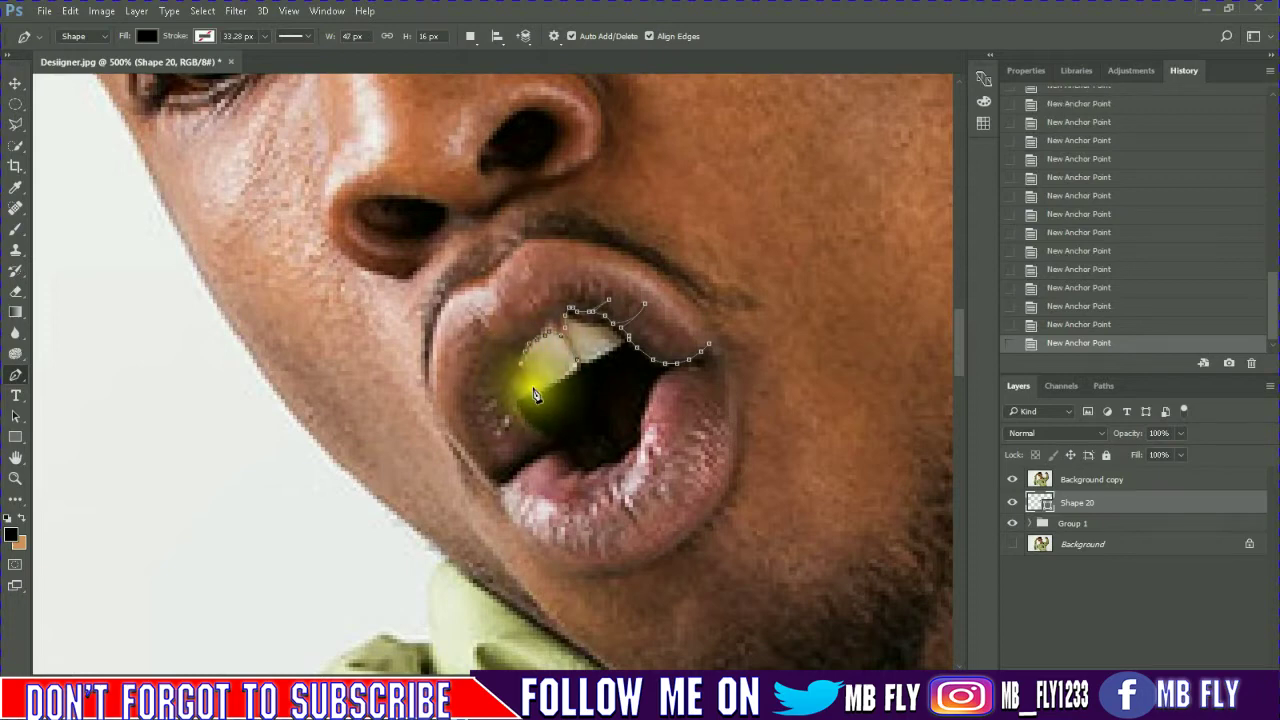
# Continue the mouth outline down the teeth and across the lower lip
pyautogui.click(517, 378)
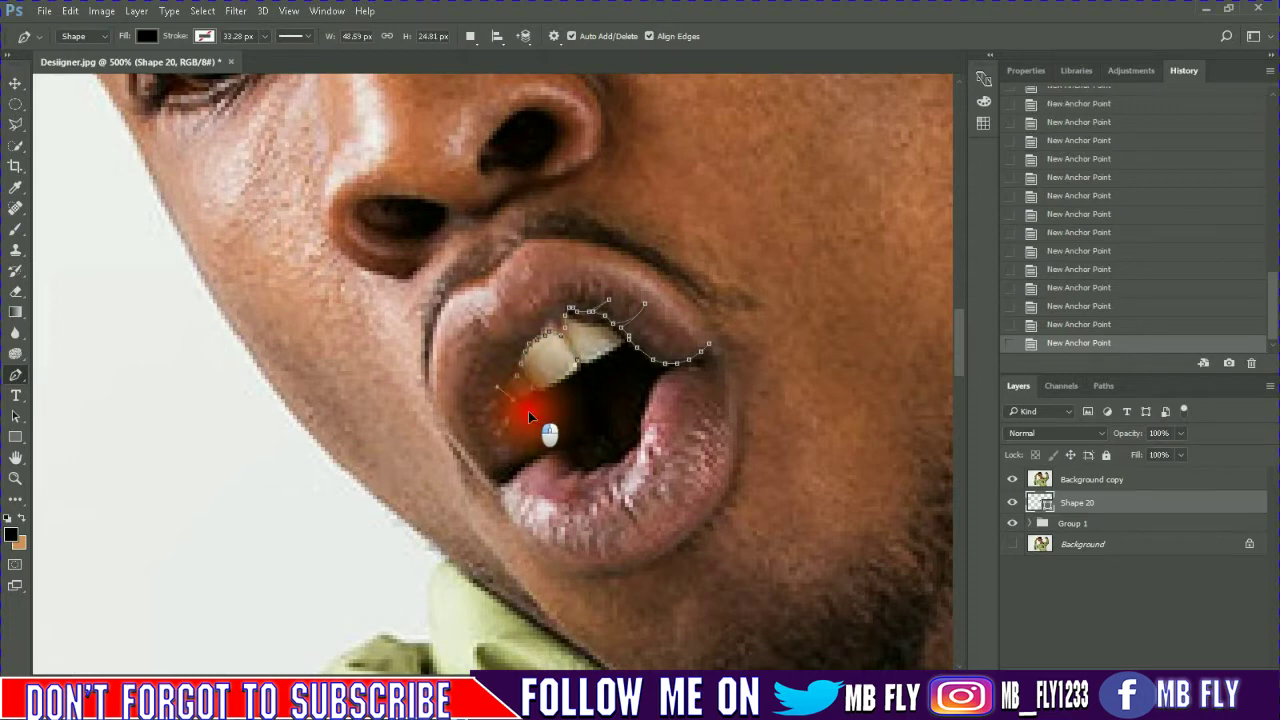
pyautogui.click(517, 403)
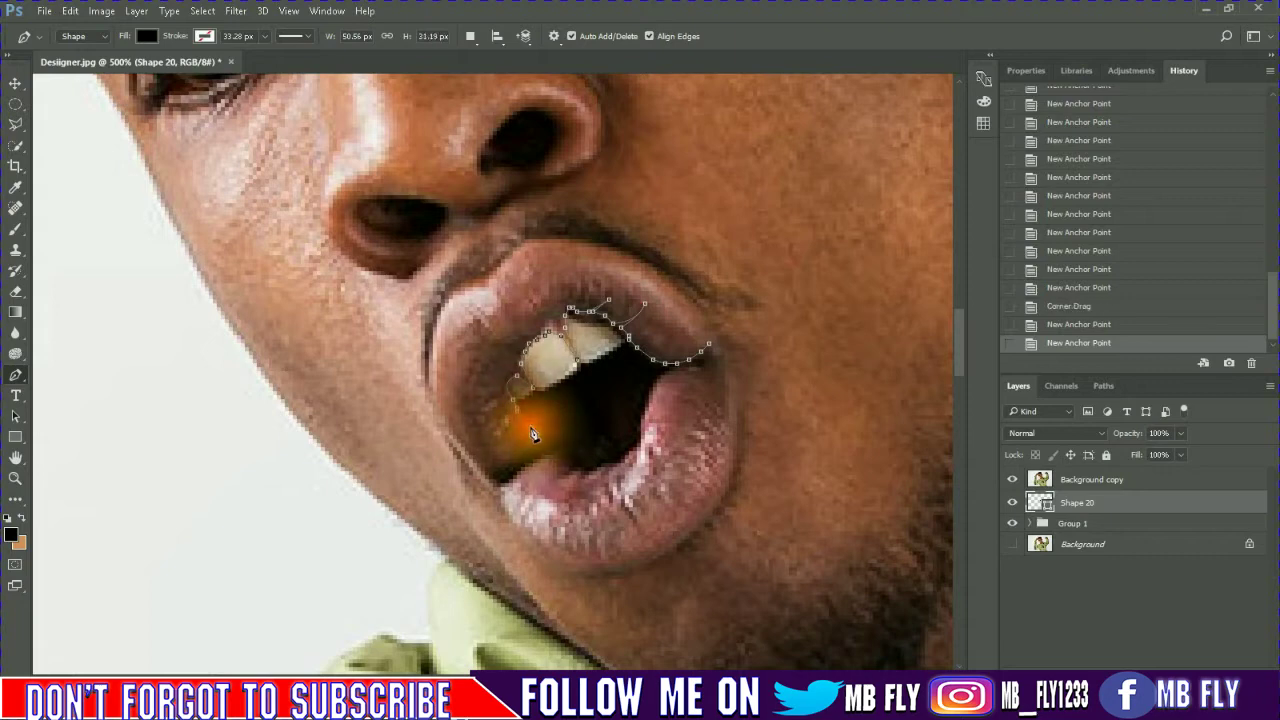
pyautogui.click(540, 432)
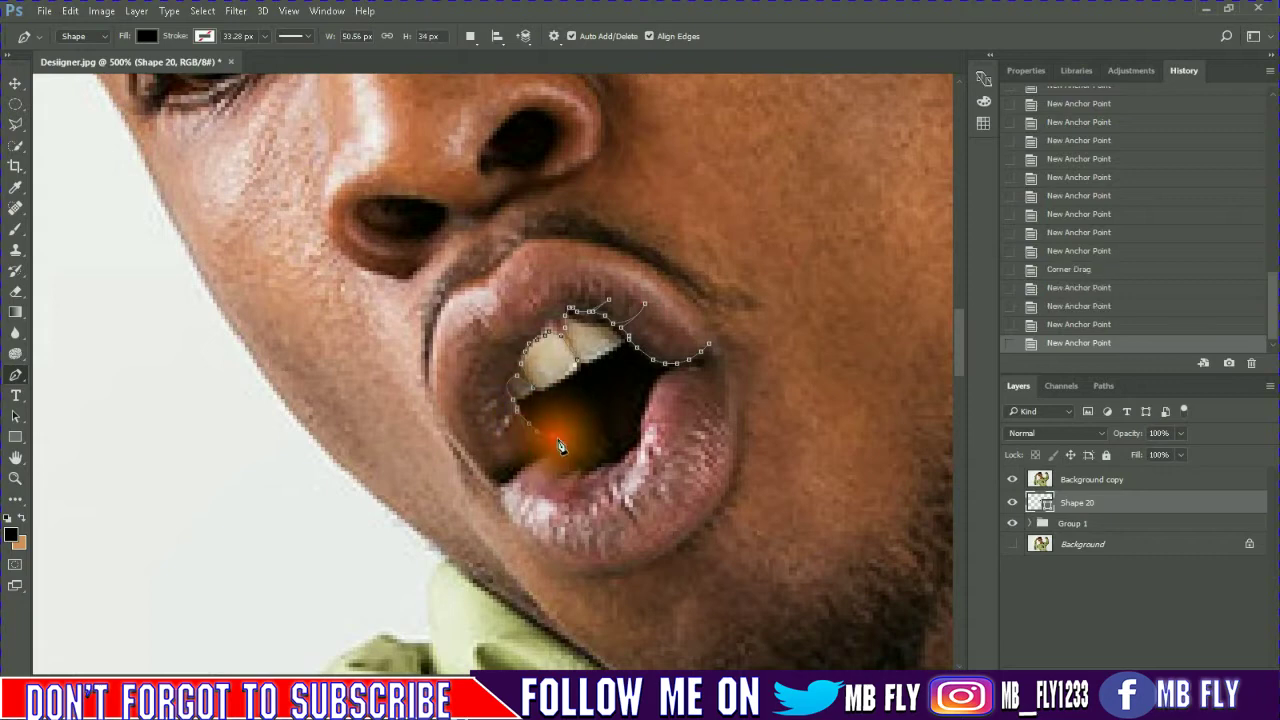
pyautogui.click(505, 478)
pyautogui.click(490, 484)
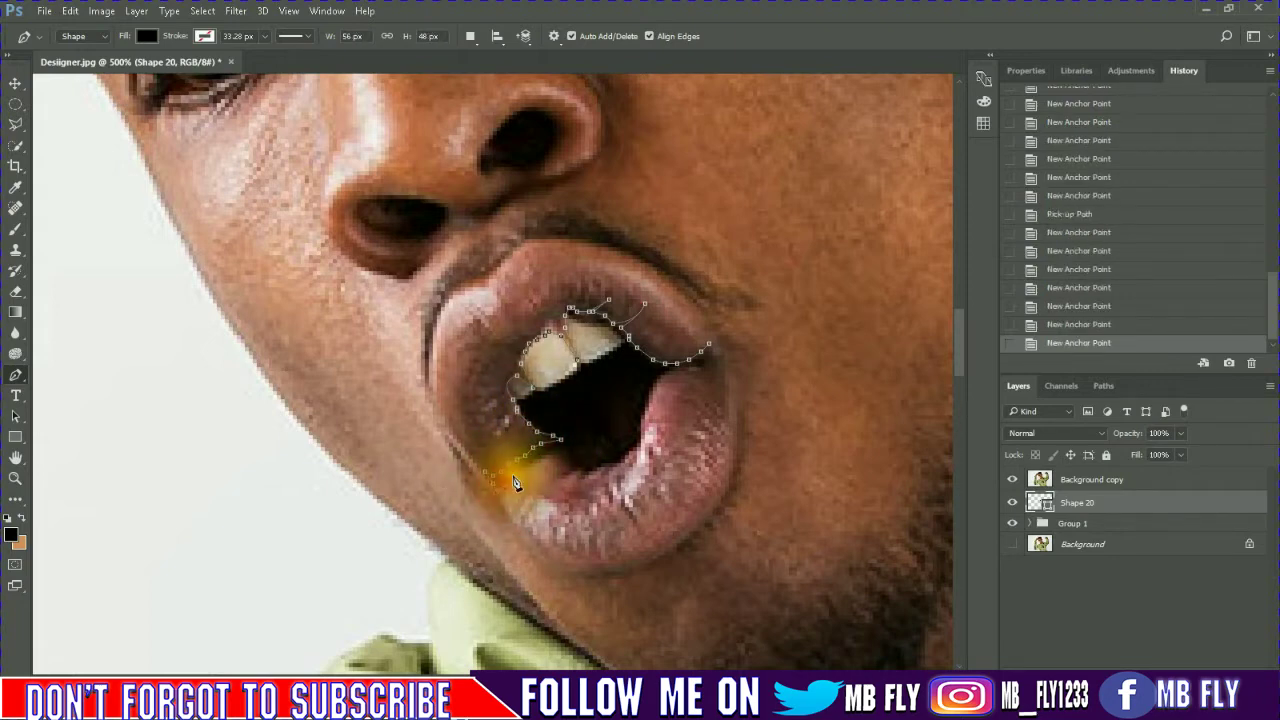
pyautogui.click(552, 461)
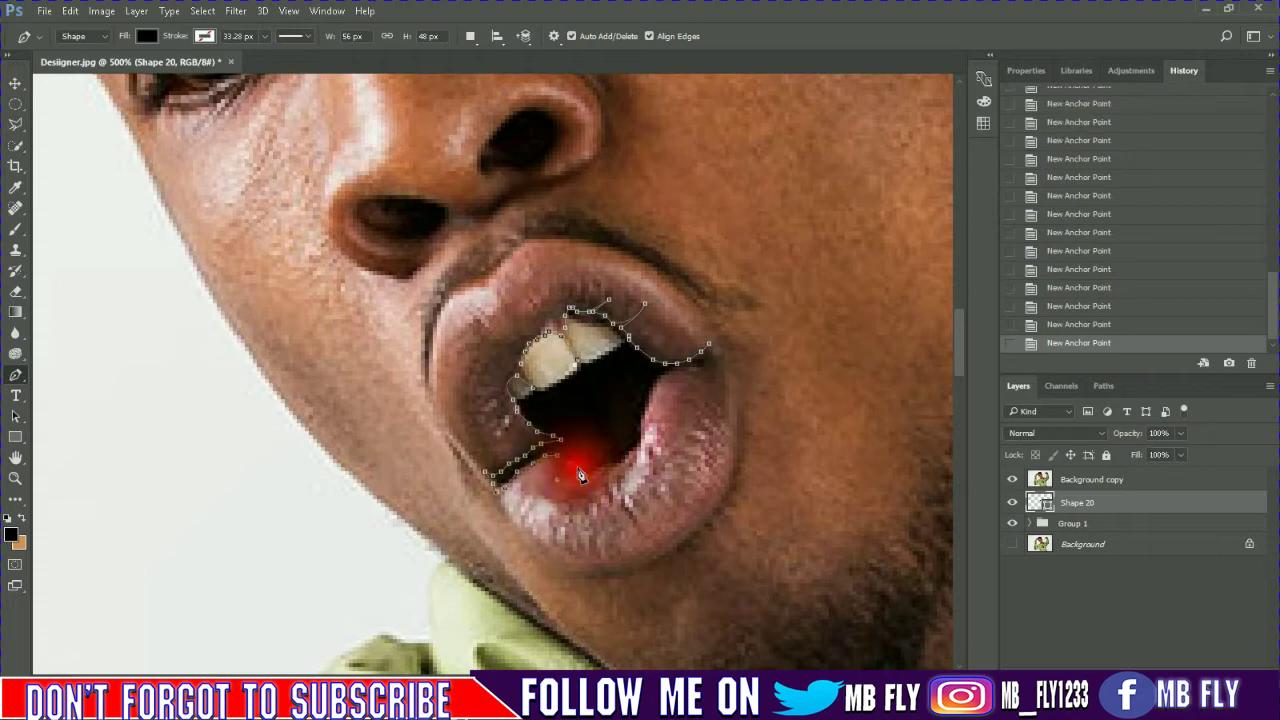
pyautogui.click(598, 472)
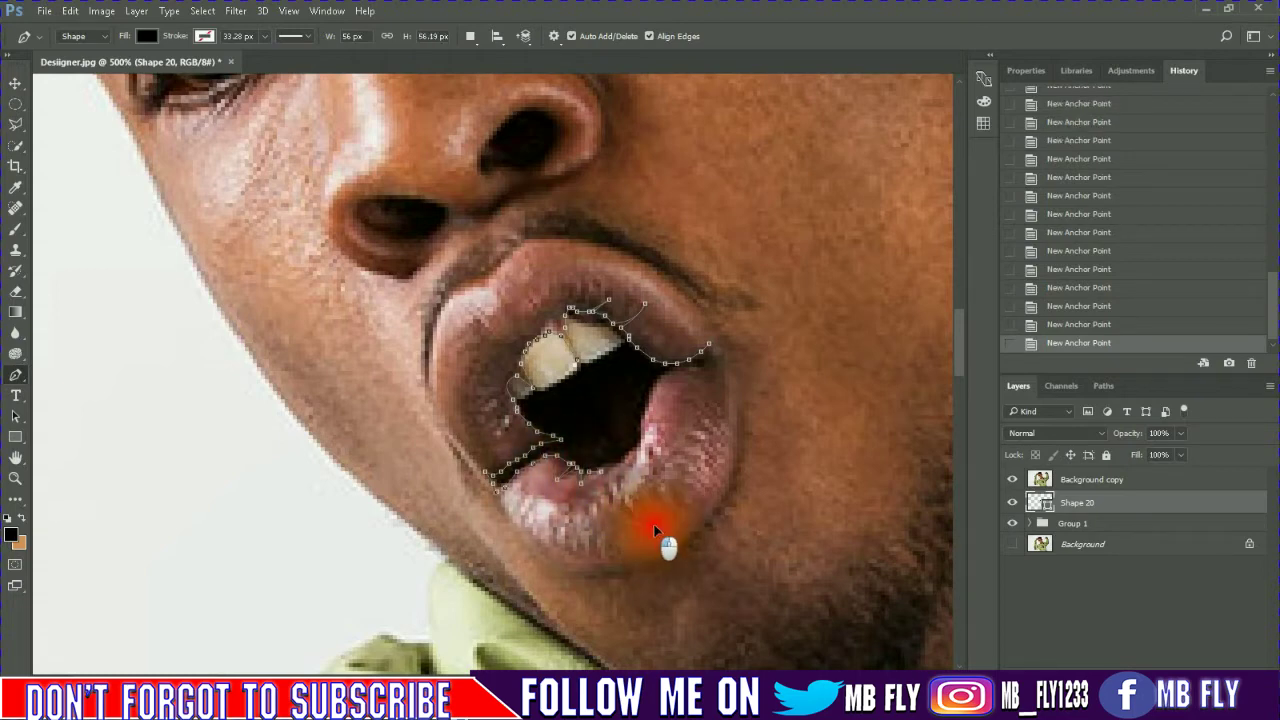
pyautogui.click(592, 521)
pyautogui.moveTo(613, 524)
pyautogui.mouseDown()
pyautogui.moveTo(605, 410)
pyautogui.moveTo(612, 459)
pyautogui.mouseUp()
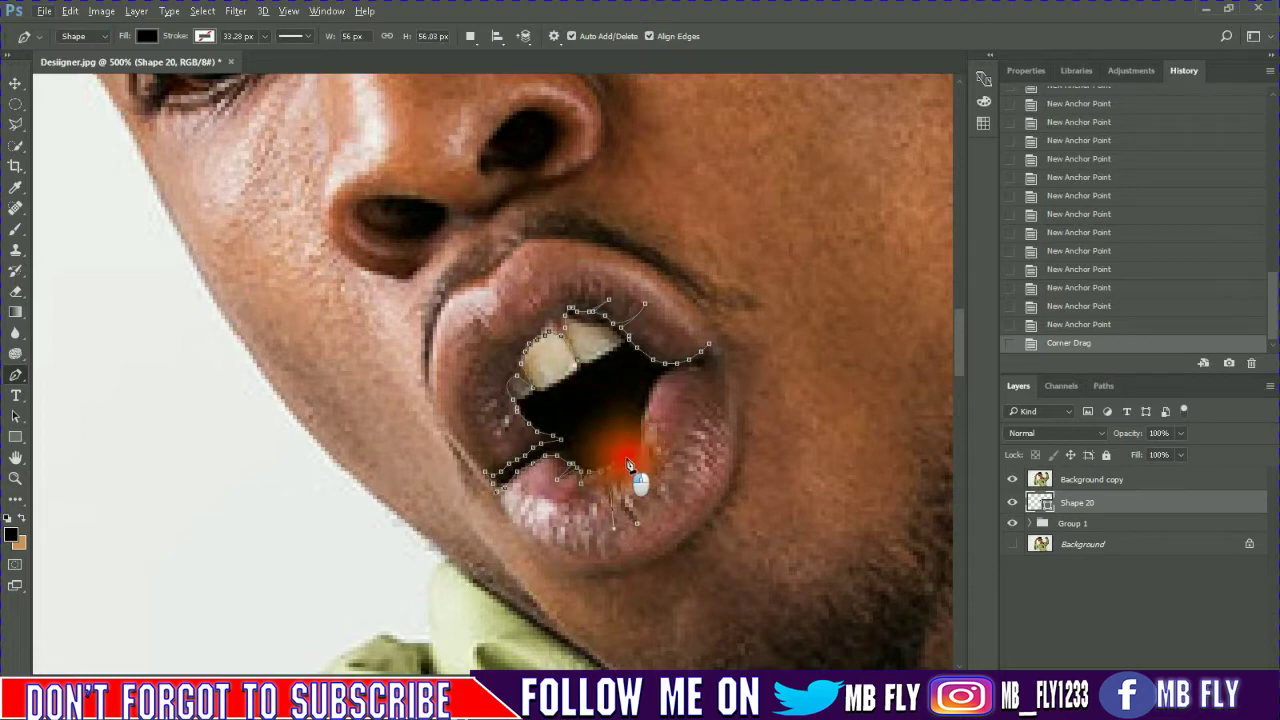
pyautogui.click(632, 459)
pyautogui.click(633, 458)
pyautogui.click(634, 444)
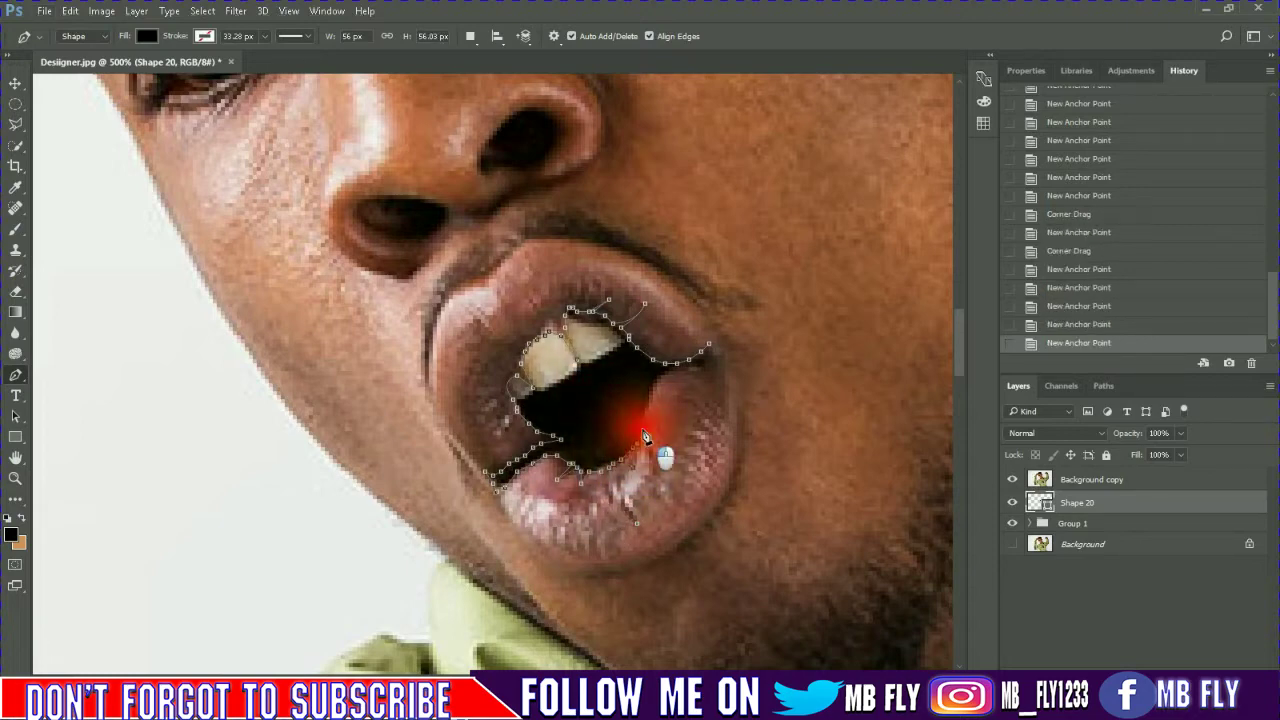
# Check the tracing, then step back in History to remove misplaced outline points
pyautogui.click(1012, 480)
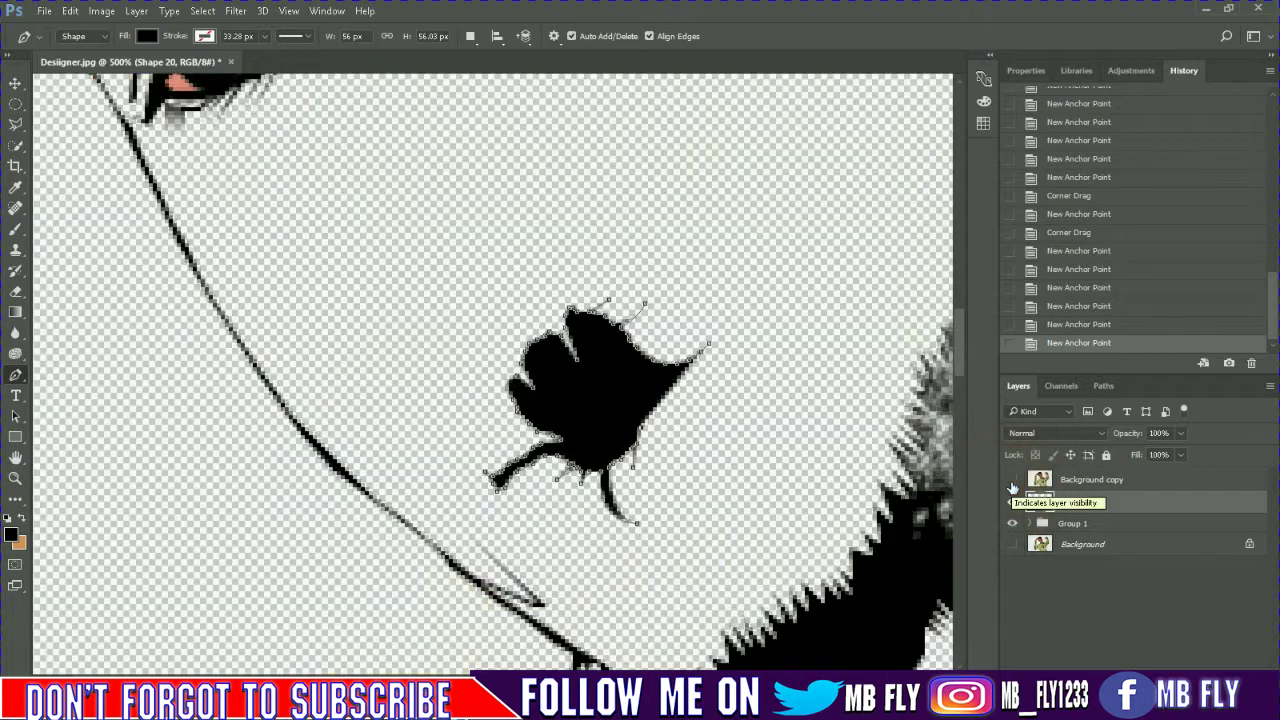
pyautogui.click(1012, 480)
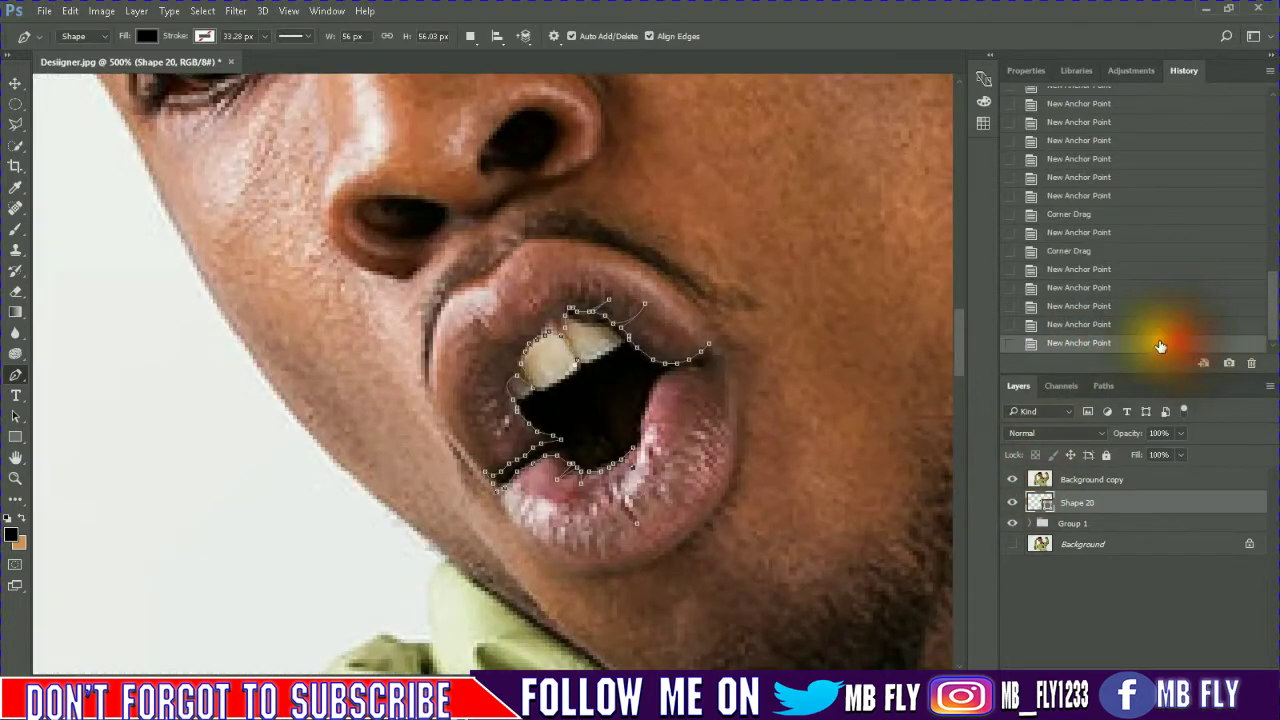
pyautogui.scroll(2, 1147, 345)
pyautogui.scroll(2, 1147, 345)
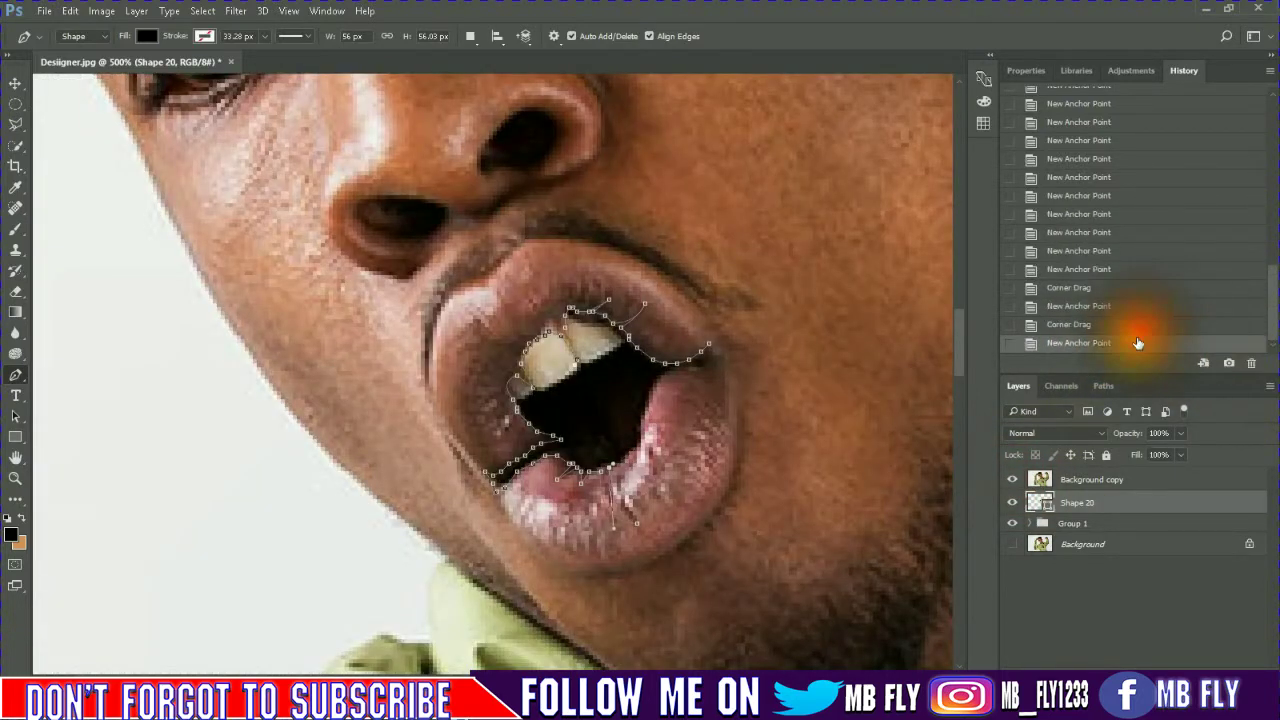
pyautogui.click(1104, 343)
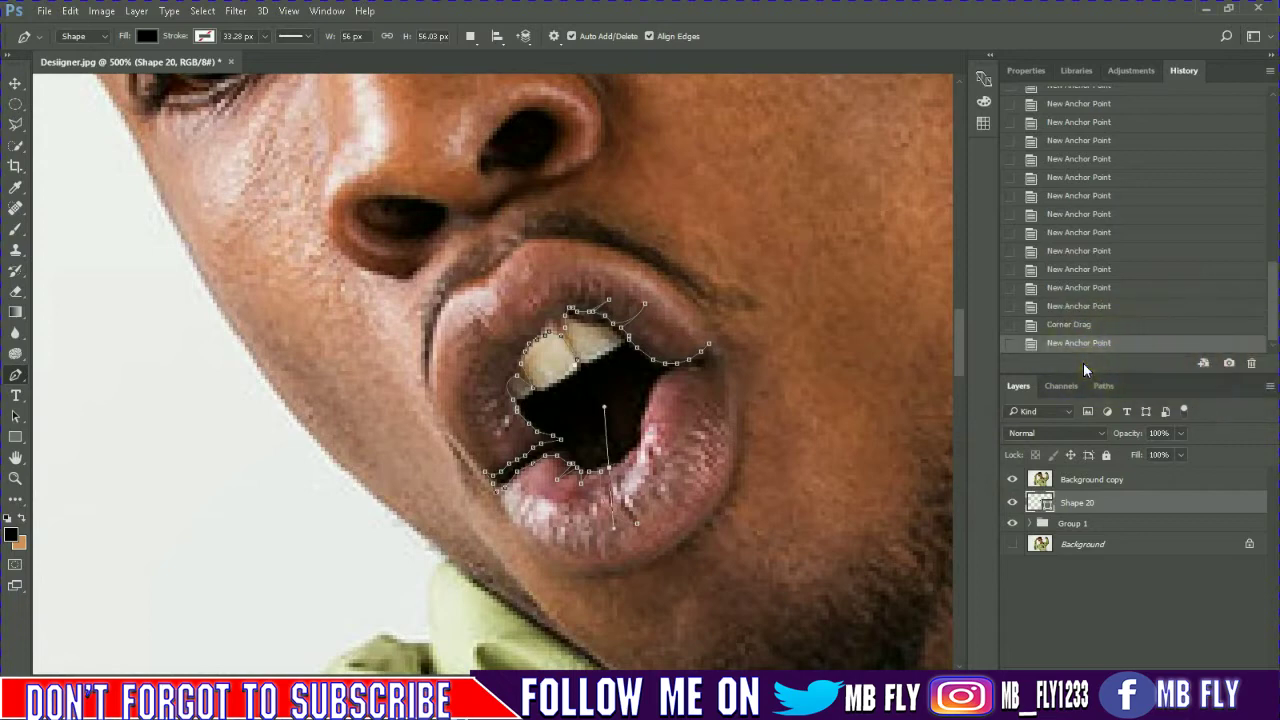
pyautogui.scroll(1, 1107, 355)
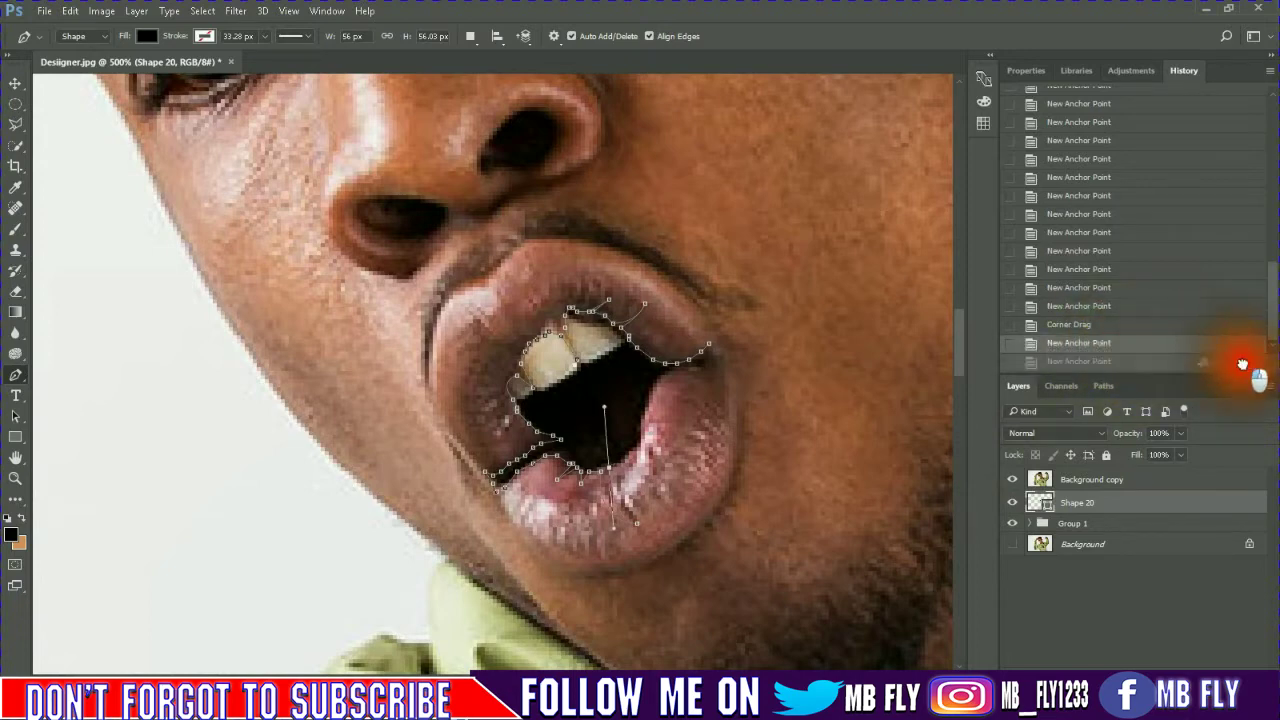
pyautogui.click(1099, 343)
pyautogui.scroll(-1, 1120, 345)
pyautogui.click(1100, 343)
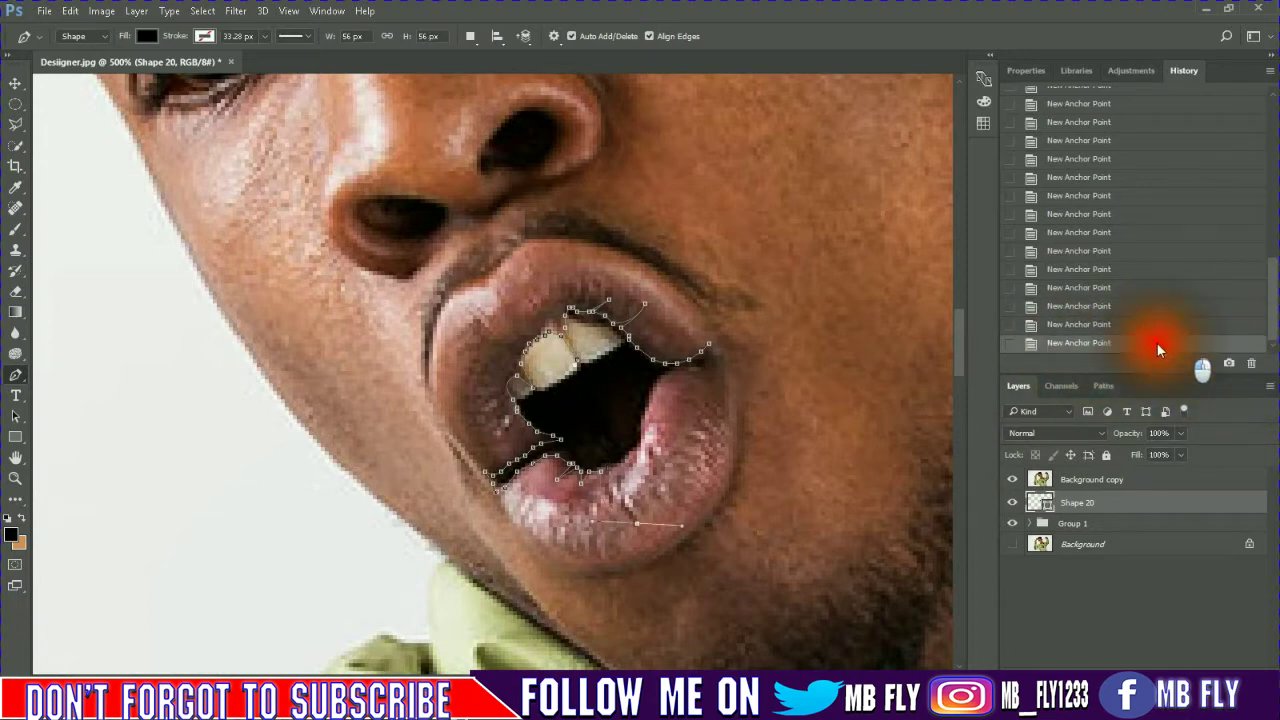
pyautogui.moveTo(1253, 364); pyautogui.dragTo(1235, 358)
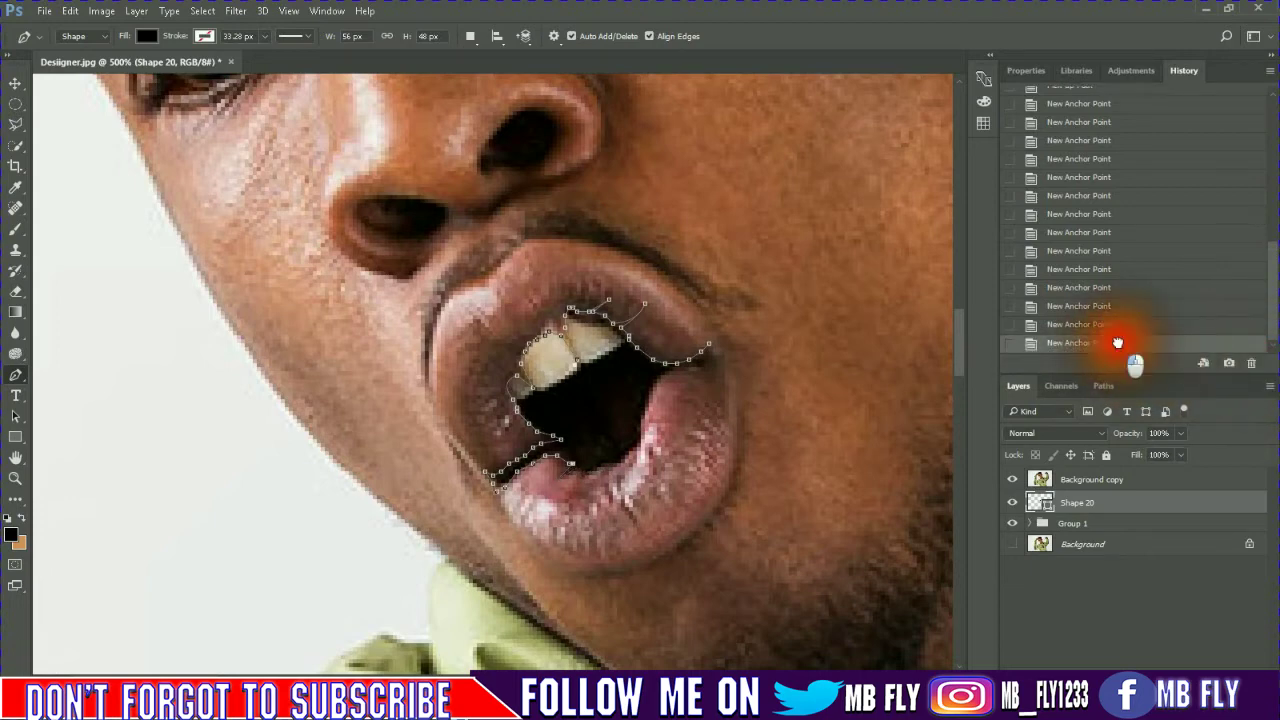
pyautogui.moveTo(1160, 370); pyautogui.dragTo(1242, 367)
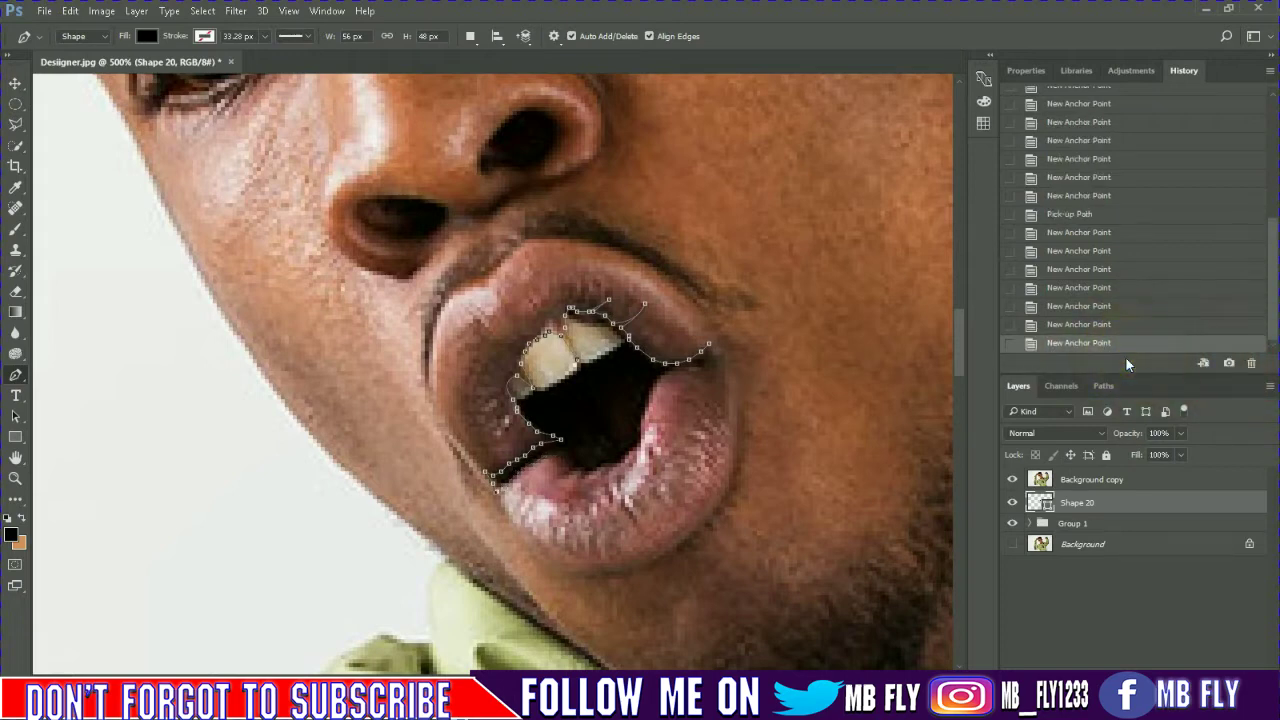
pyautogui.moveTo(1258, 366)
pyautogui.mouseDown()
pyautogui.moveTo(1147, 353)
pyautogui.moveTo(1249, 365)
pyautogui.mouseUp()
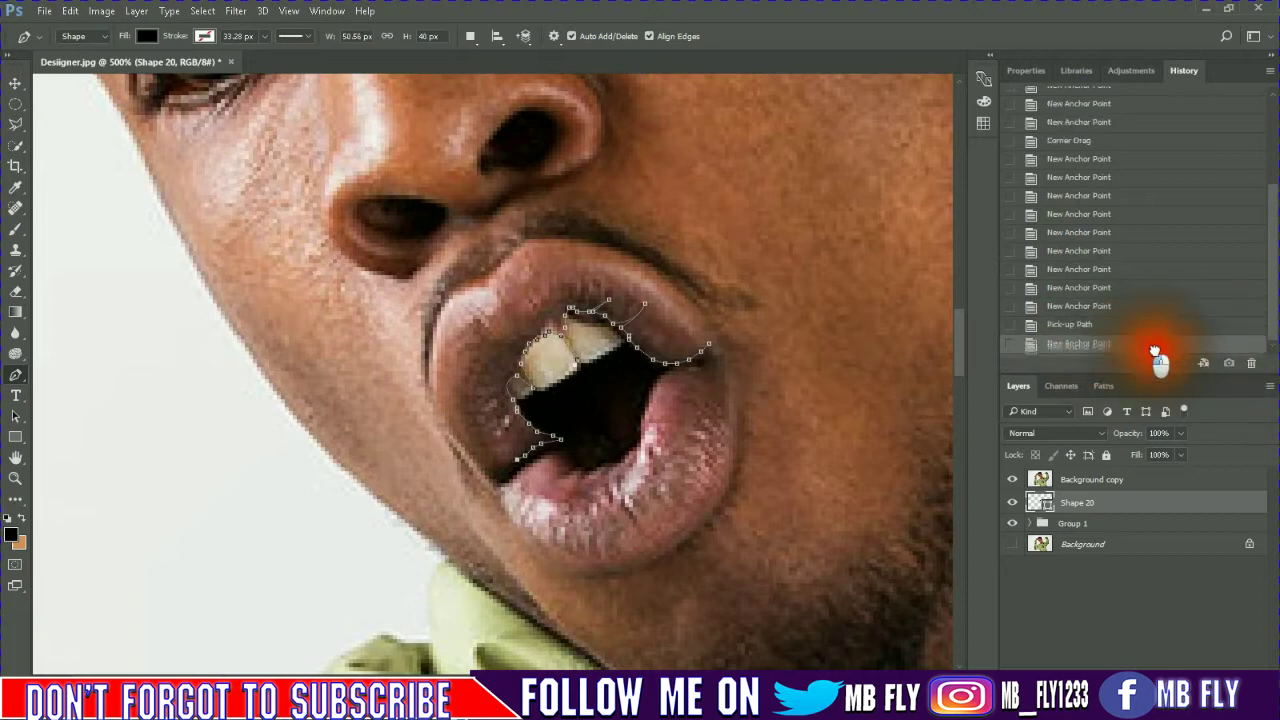
pyautogui.moveTo(1137, 342); pyautogui.dragTo(1151, 340)
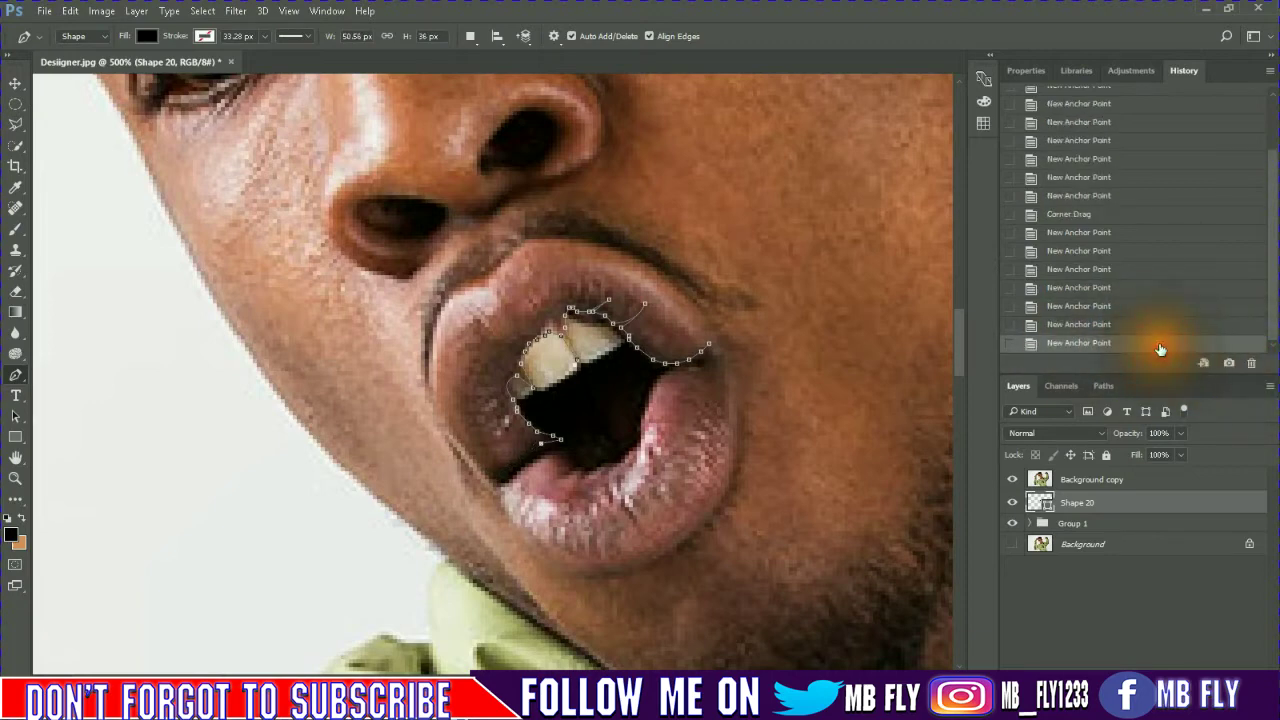
# Retrace the mouth's left edge, teeth top and upper lip underside, closing the Shape 20 path
pyautogui.click(514, 418)
pyautogui.click(510, 390)
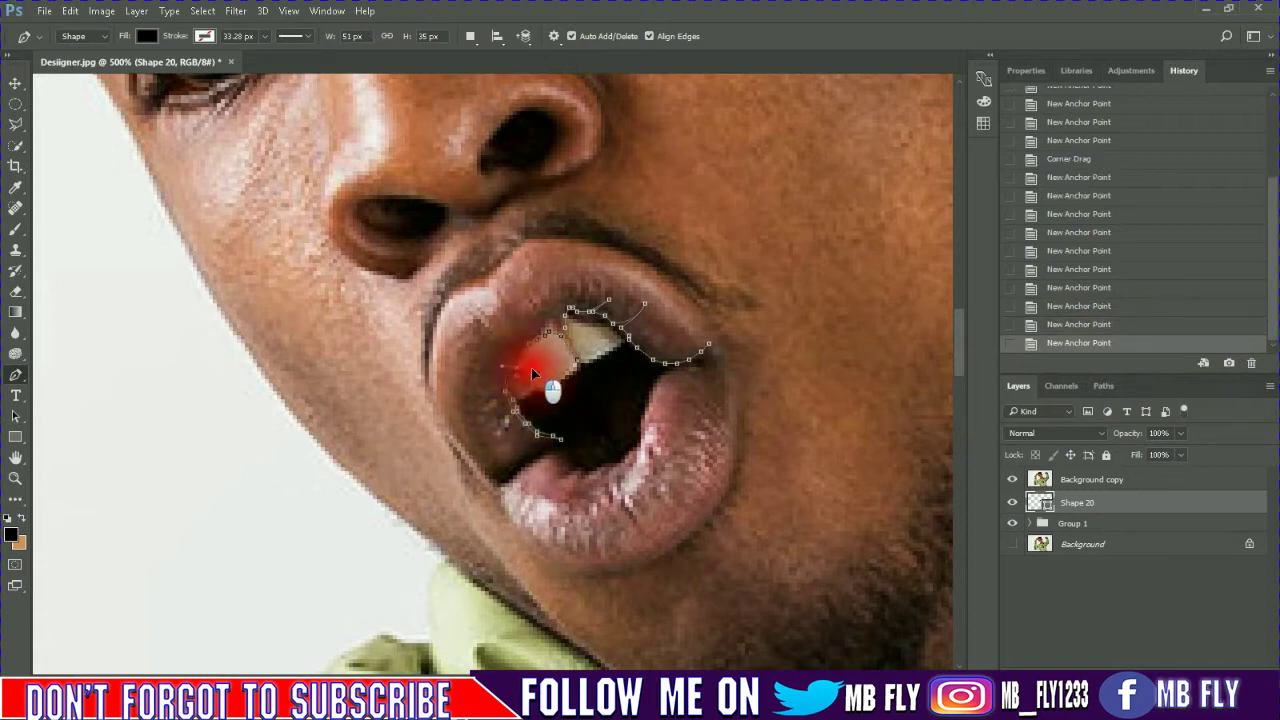
pyautogui.click(531, 367)
pyautogui.click(529, 340)
pyautogui.click(533, 312)
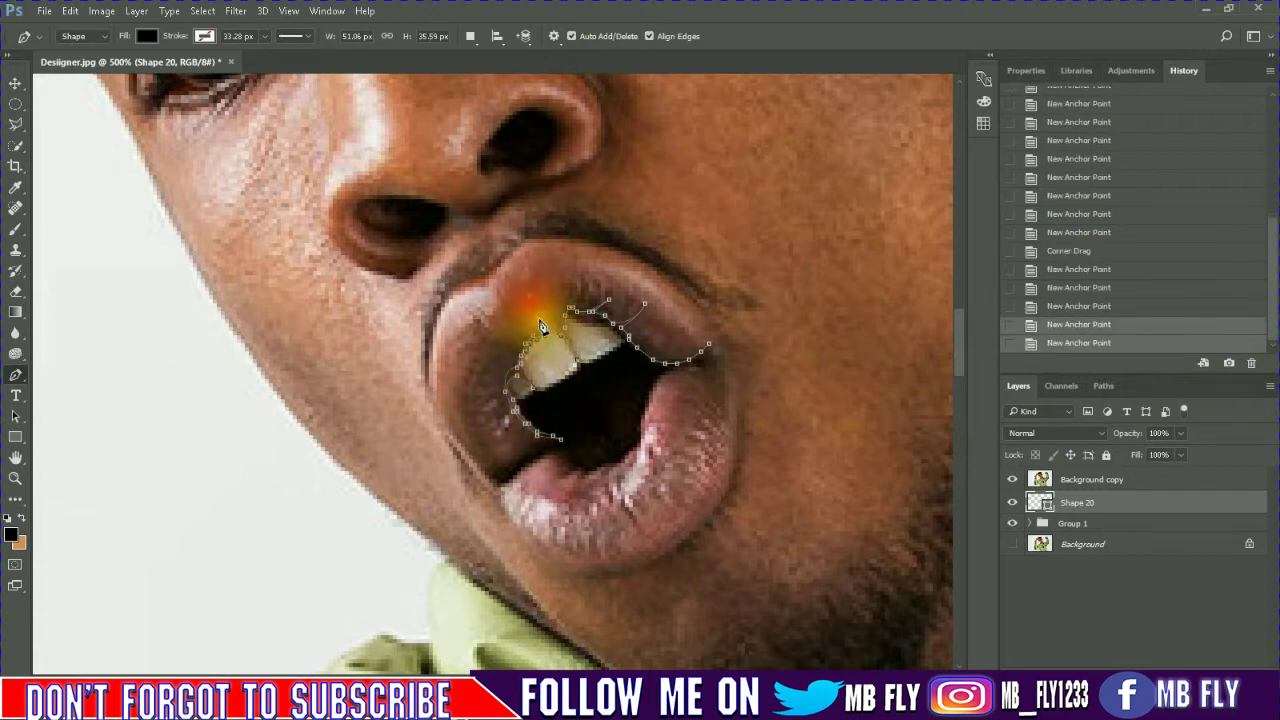
pyautogui.click(563, 302)
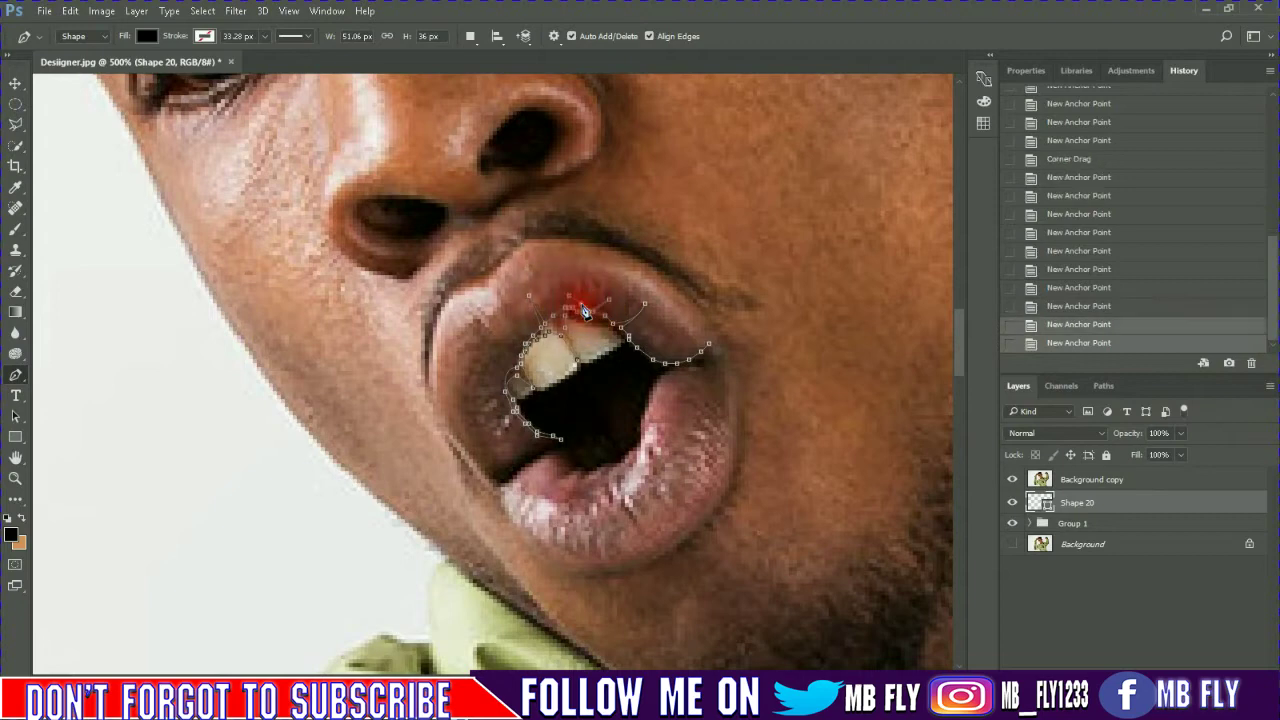
pyautogui.click(585, 320)
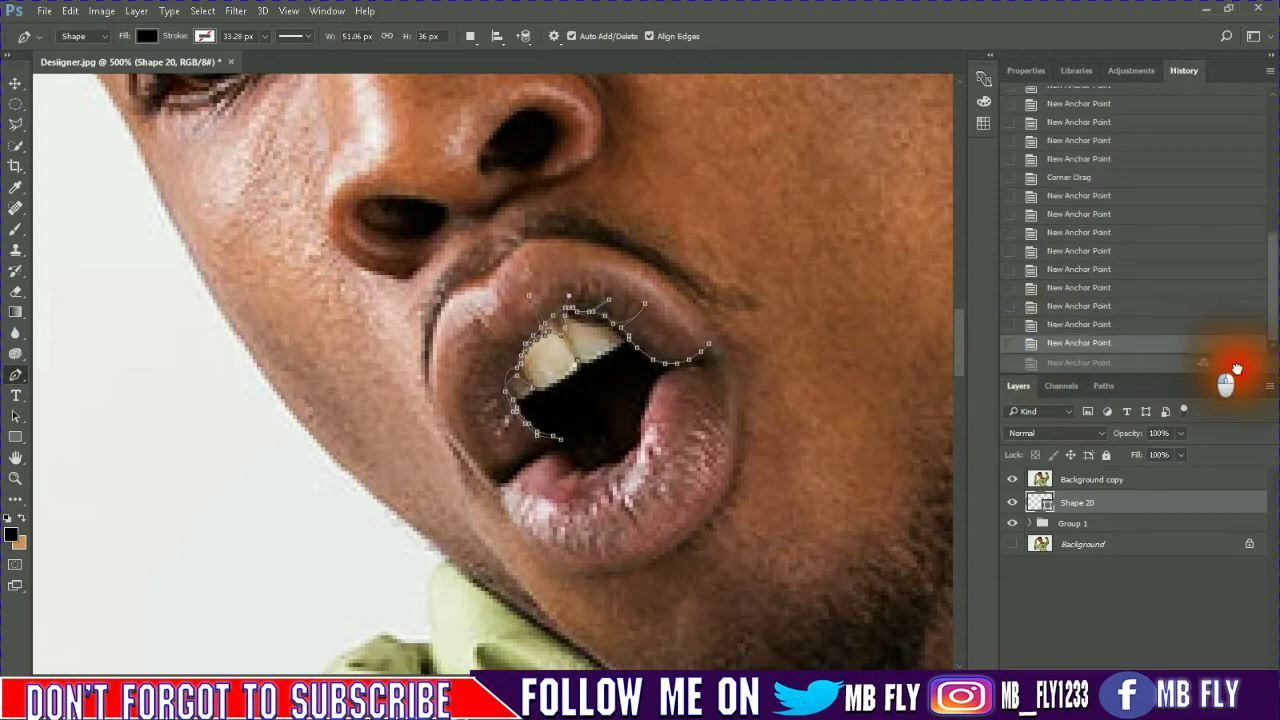
pyautogui.click(564, 308)
pyautogui.click(614, 337)
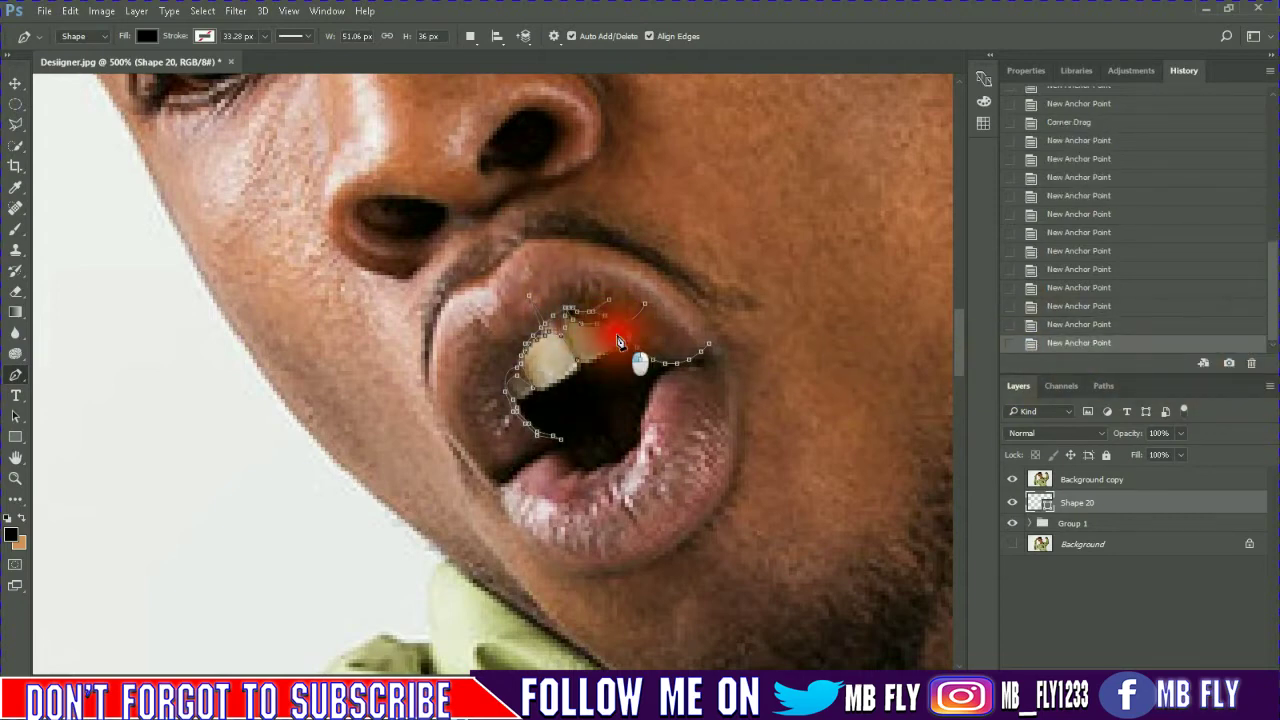
pyautogui.click(630, 355)
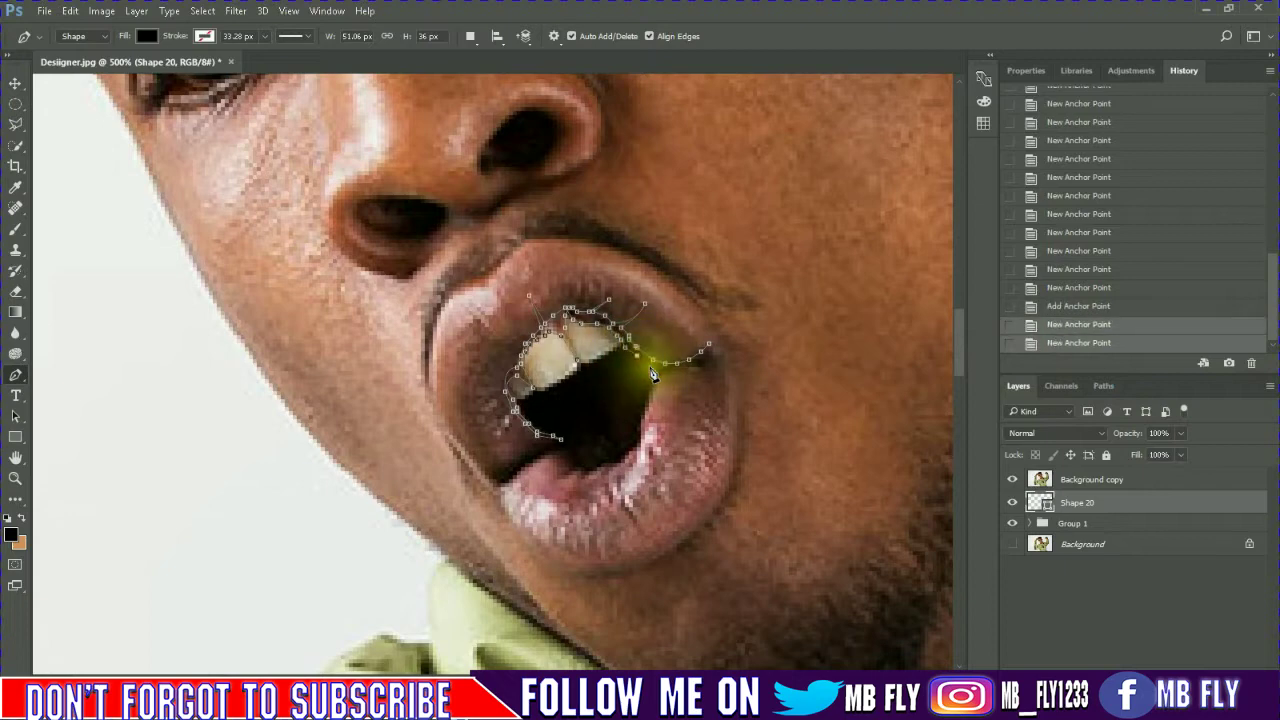
pyautogui.click(657, 363)
pyautogui.click(691, 367)
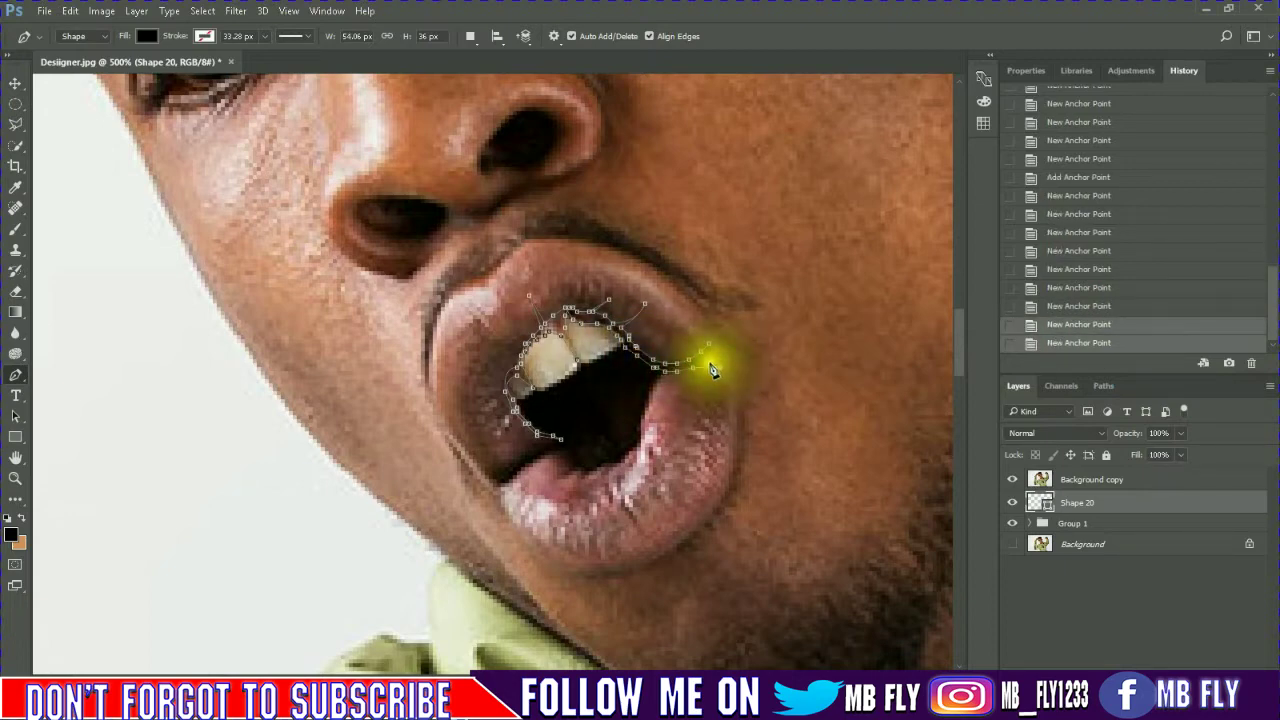
pyautogui.click(709, 345)
# Hide the photo and zoom out to check the traced mouth
pyautogui.click(1012, 479)
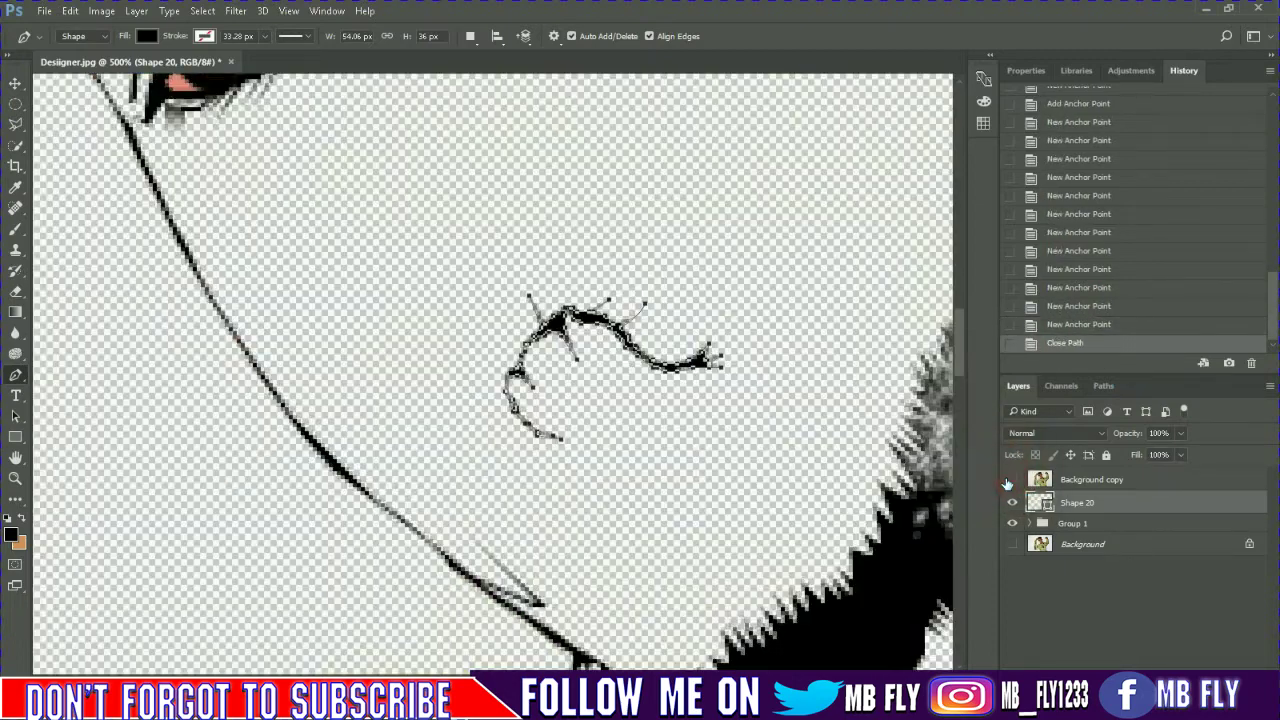
pyautogui.hotkey('ctrl', '-')
pyautogui.hotkey('ctrl', '-')
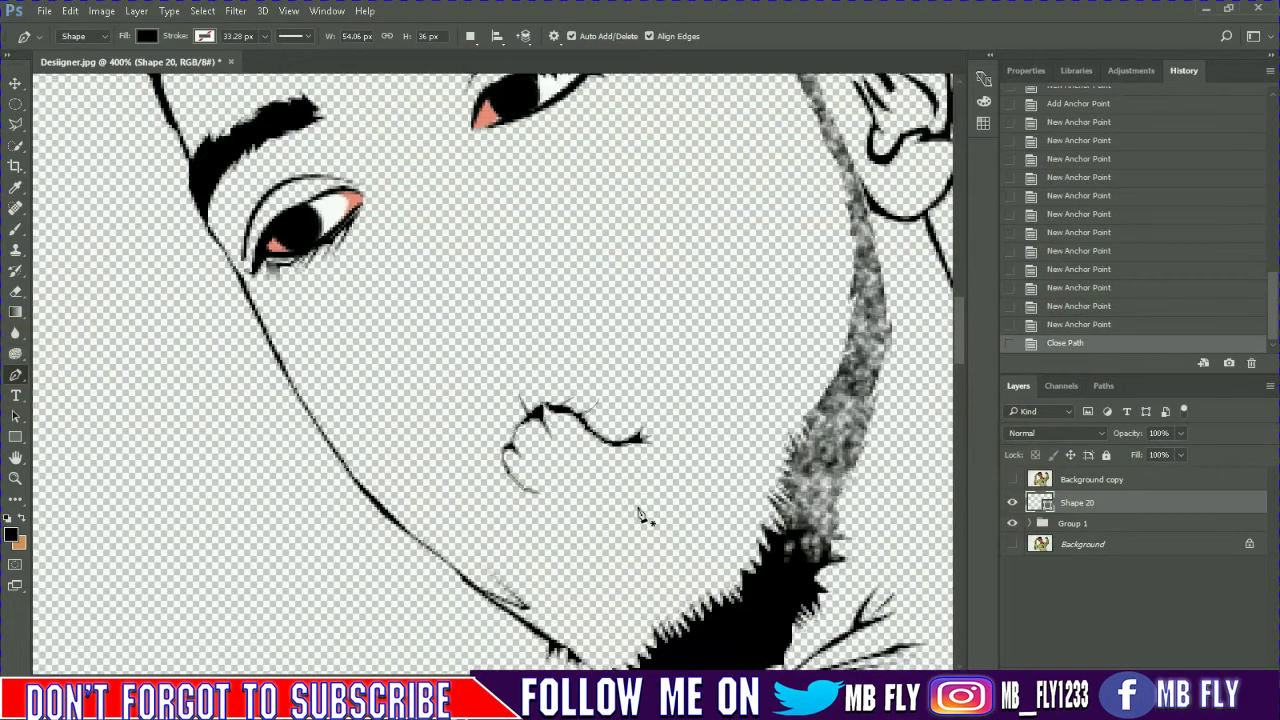
pyautogui.hotkey('ctrl', '-')
pyautogui.hotkey('ctrl', '-')
pyautogui.hotkey('ctrl', '-')
pyautogui.hotkey('ctrl', '+')
pyautogui.hotkey('ctrl', '+')
pyautogui.hotkey('ctrl', '+')
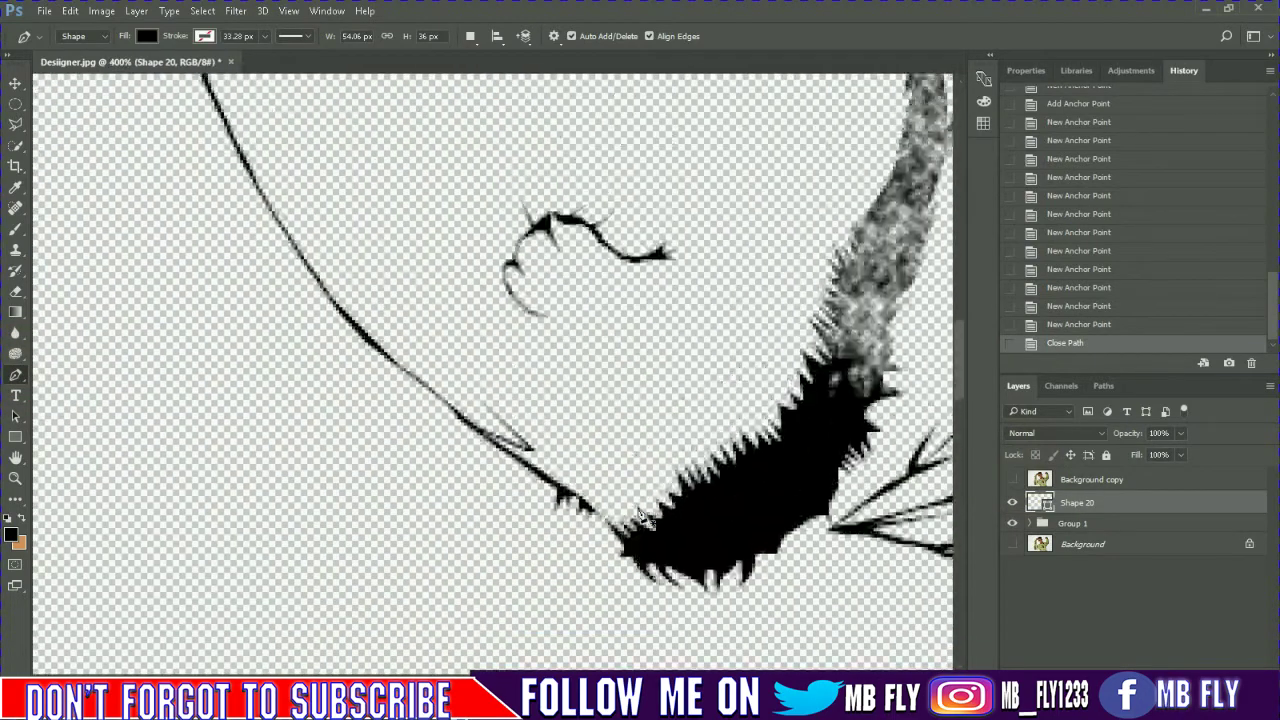
# Start a new inner-mouth shape along the teeth and down the mouth's right side
pyautogui.click(1018, 480)
pyautogui.click(531, 384)
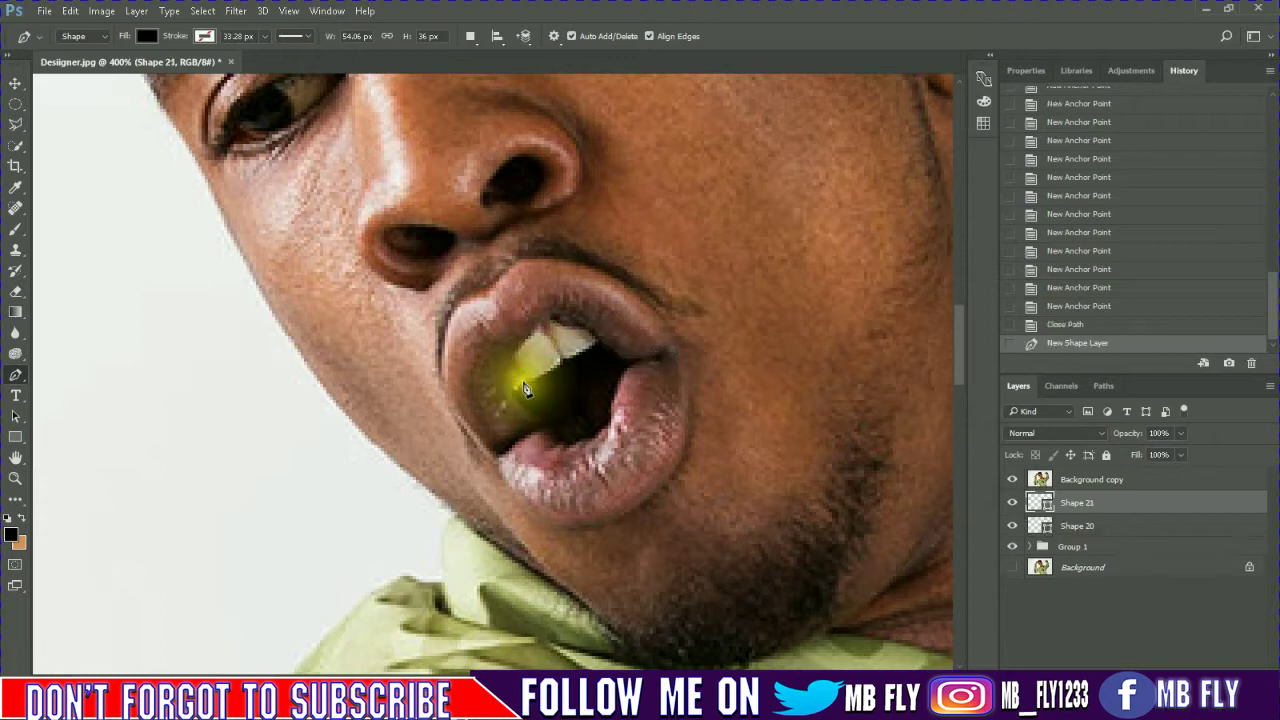
pyautogui.click(531, 386)
pyautogui.click(568, 337)
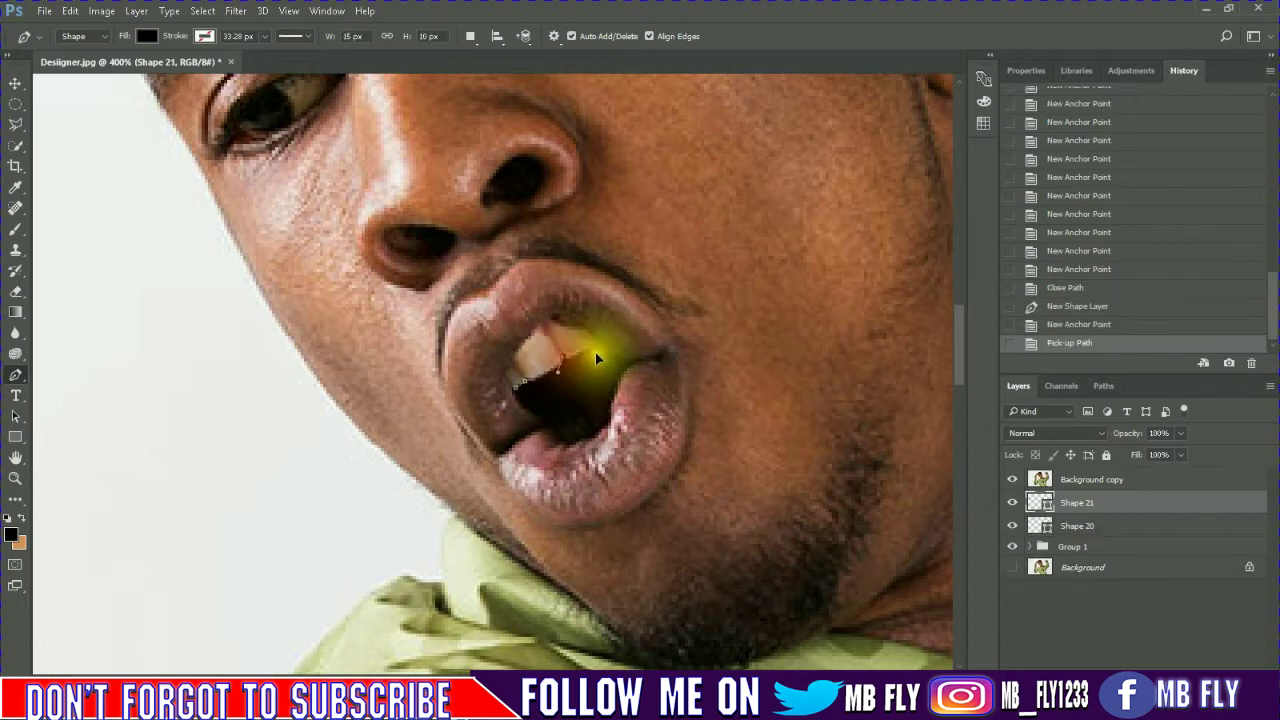
pyautogui.moveTo(568, 337); pyautogui.dragTo(603, 341)
pyautogui.click(600, 346)
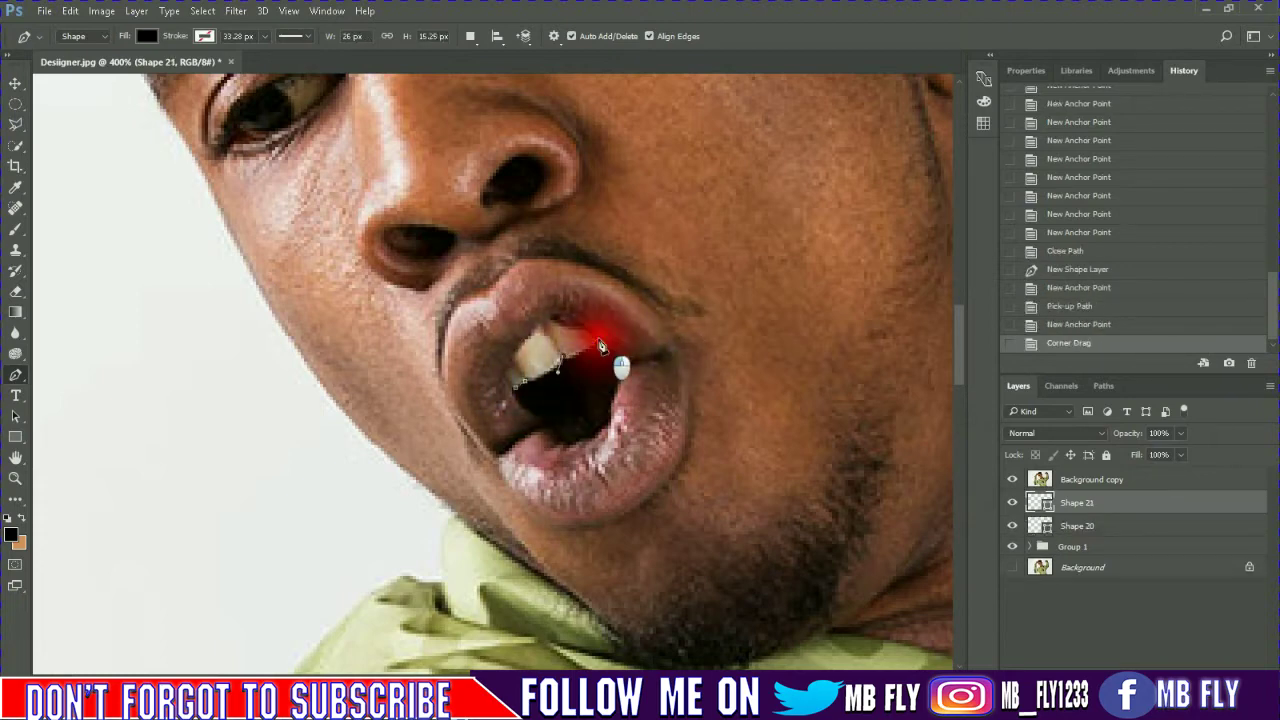
pyautogui.click(610, 345)
pyautogui.click(635, 361)
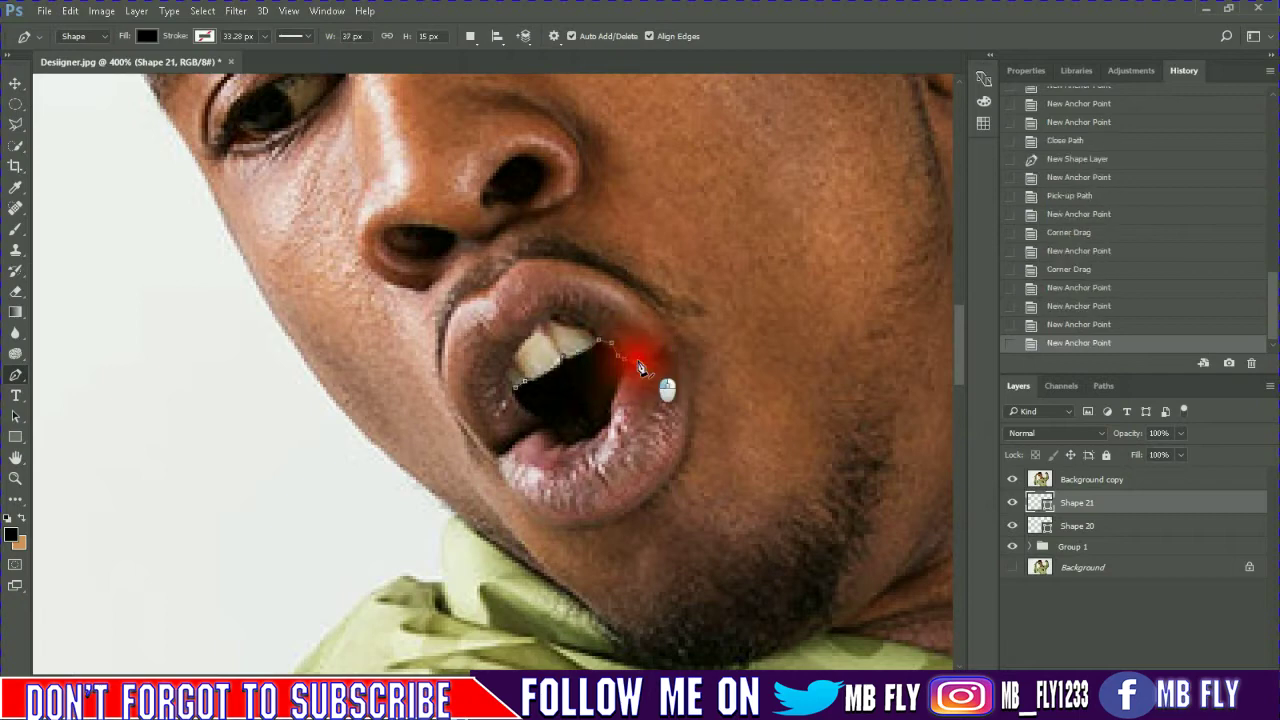
pyautogui.click(628, 378)
pyautogui.click(618, 402)
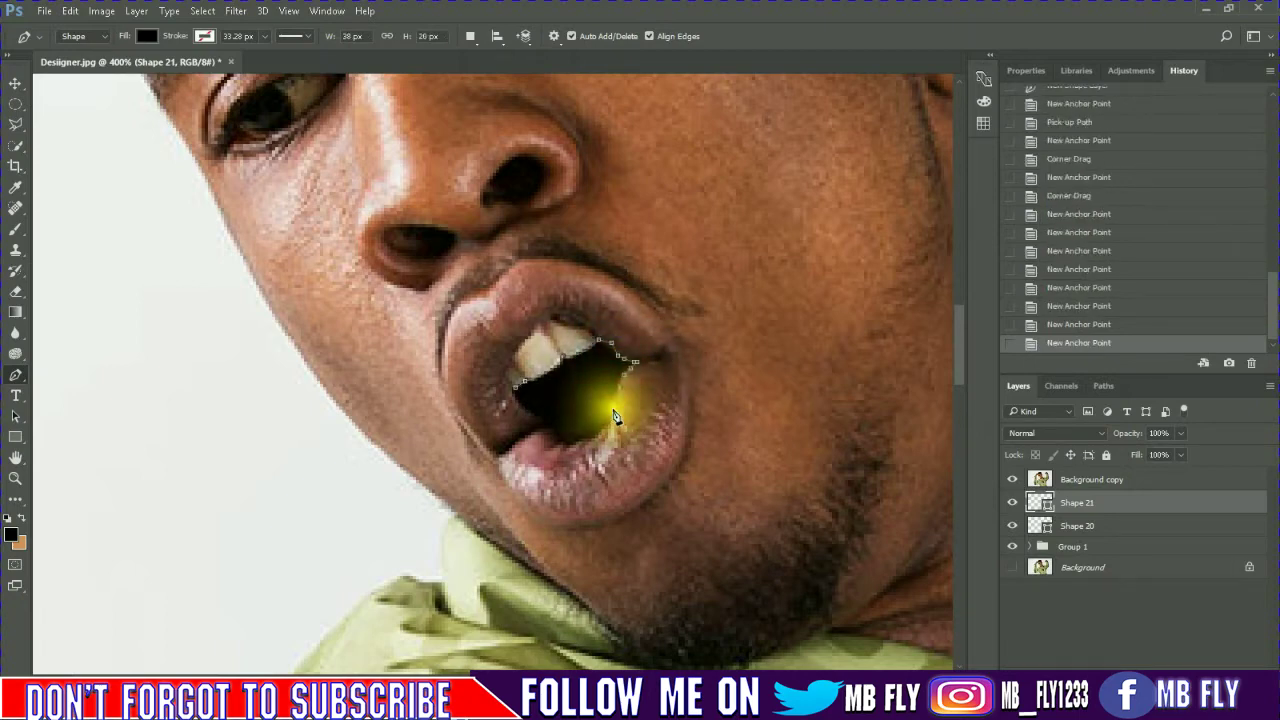
pyautogui.click(616, 422)
# Trace along the inner lower lip, close Shape 21, and toggle the photo to check
pyautogui.moveTo(586, 423)
pyautogui.mouseDown()
pyautogui.moveTo(612, 495)
pyautogui.moveTo(639, 504)
pyautogui.moveTo(609, 492)
pyautogui.moveTo(570, 437)
pyautogui.mouseUp()
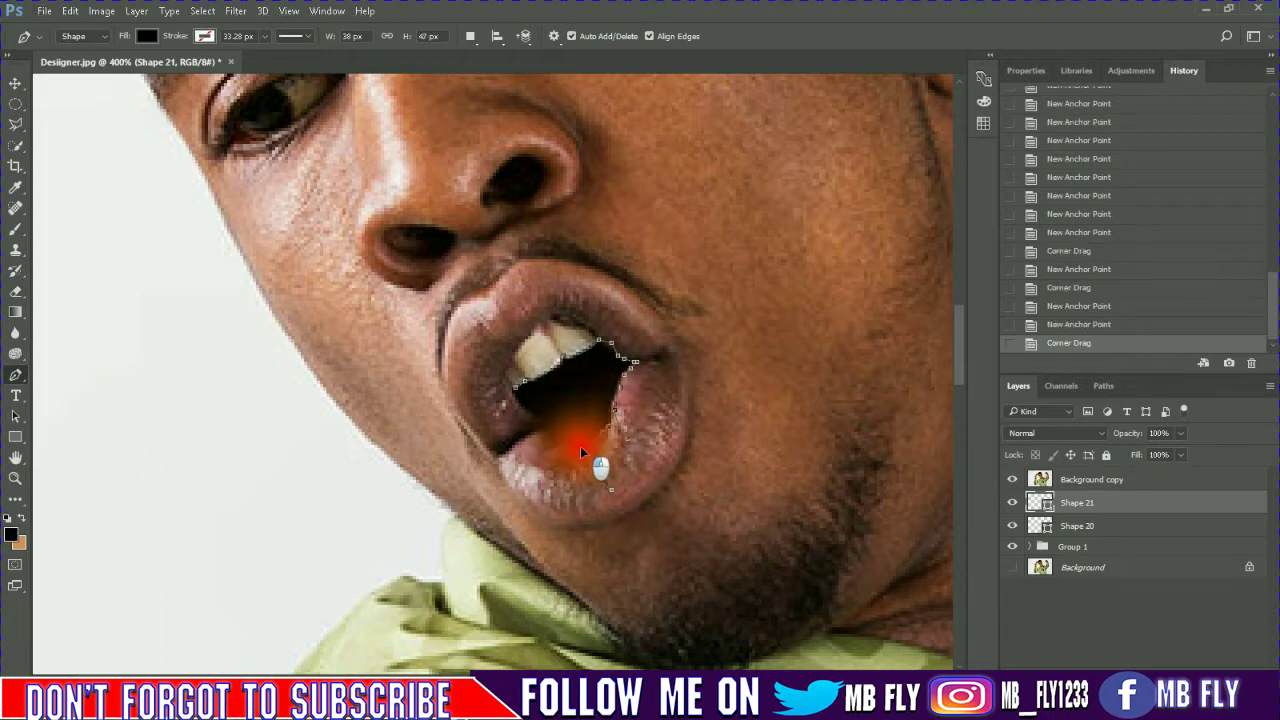
pyautogui.click(580, 450)
pyautogui.click(552, 446)
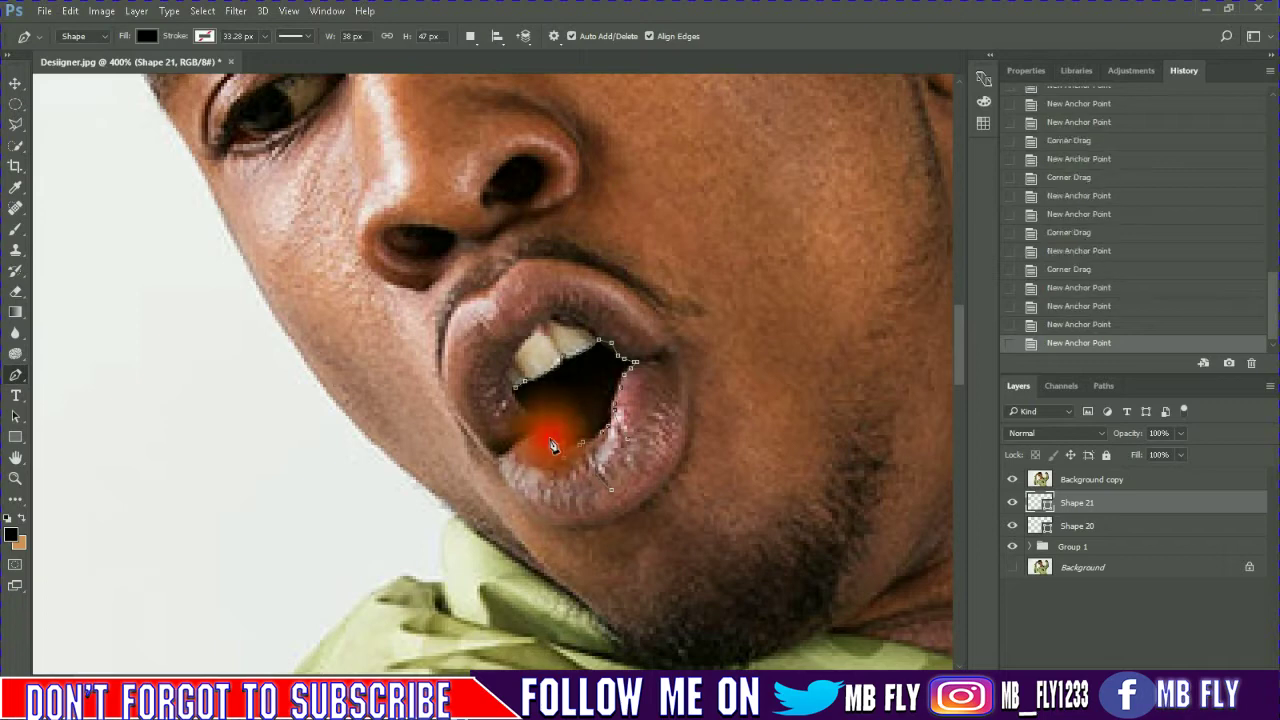
pyautogui.click(538, 433)
pyautogui.click(503, 445)
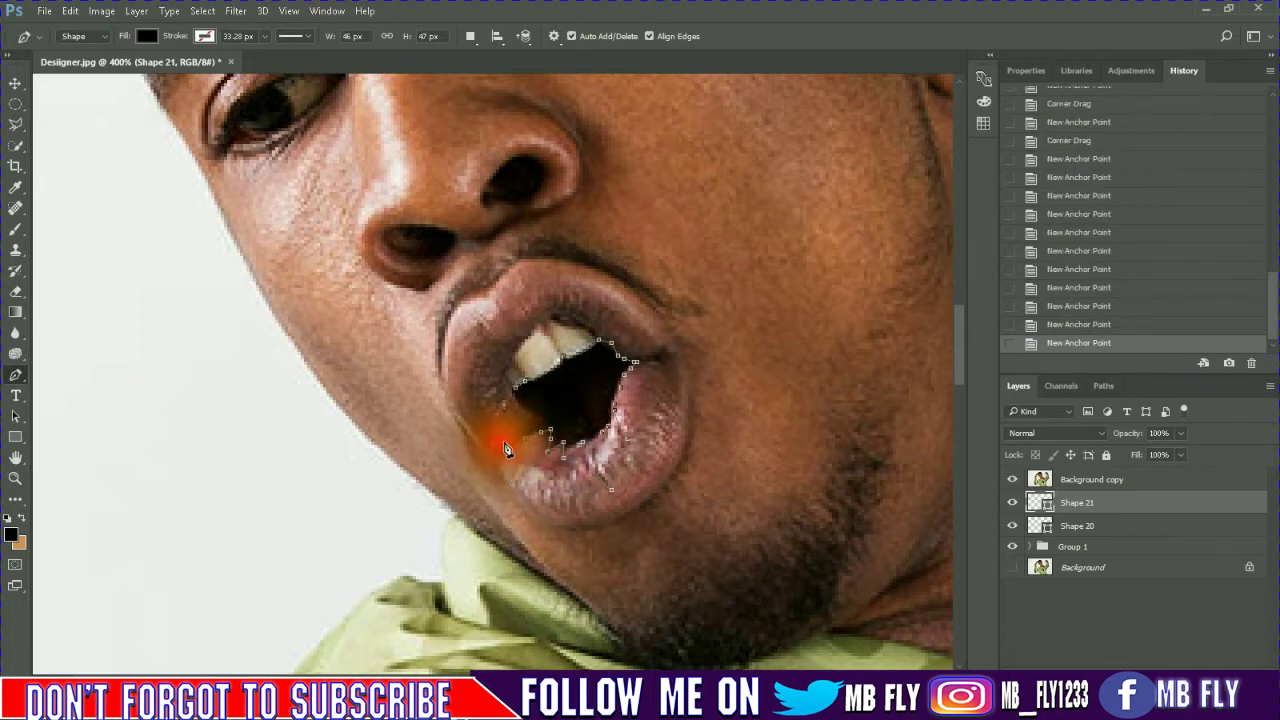
pyautogui.click(494, 449)
pyautogui.click(523, 373)
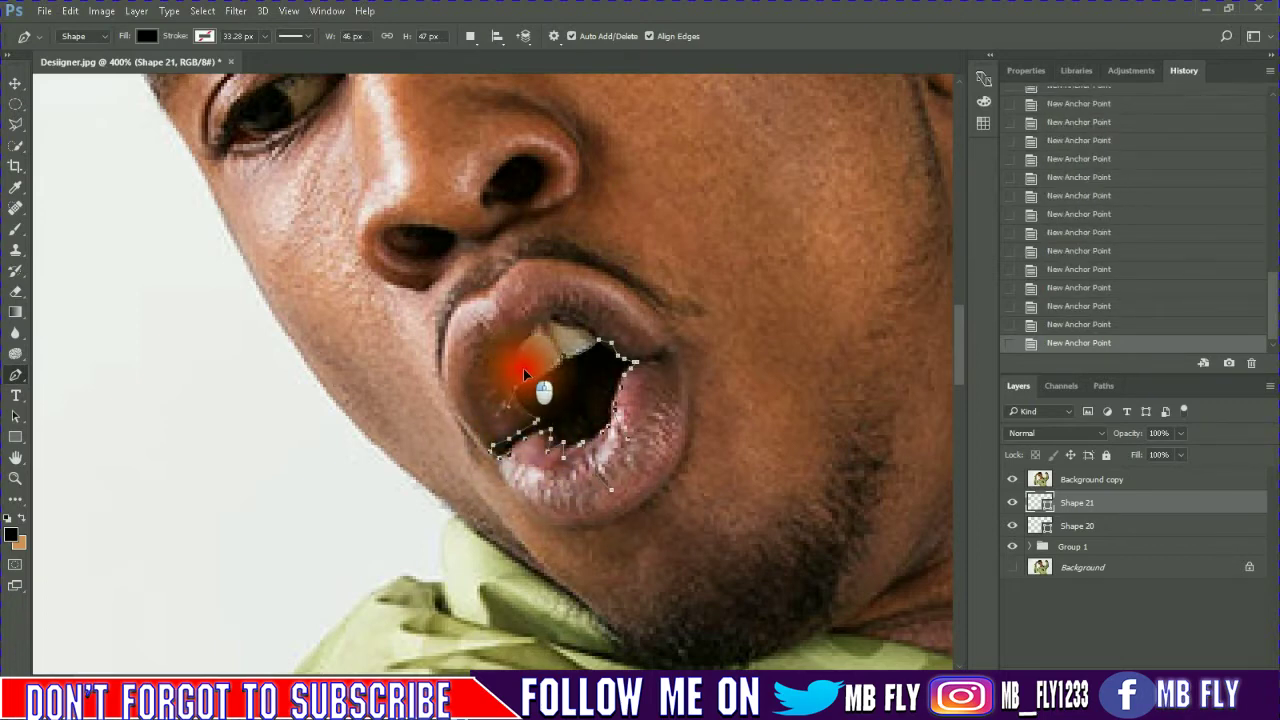
pyautogui.click(1012, 479)
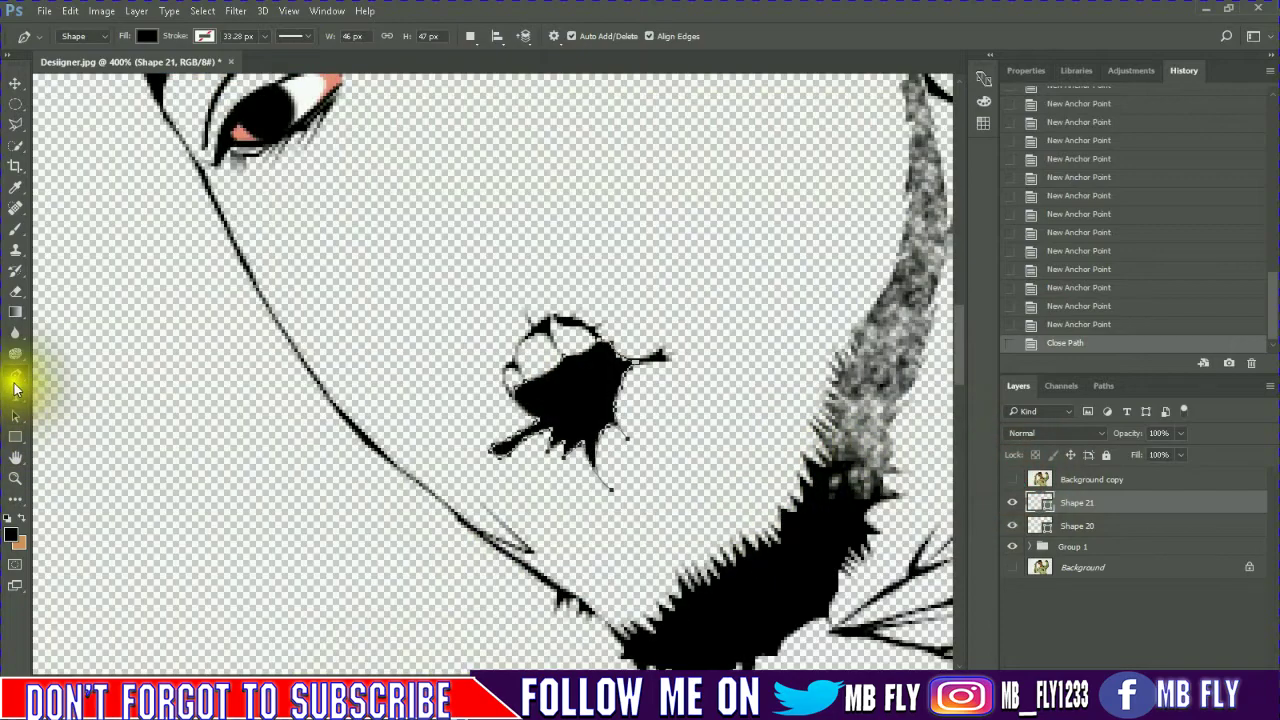
pyautogui.click(1012, 479)
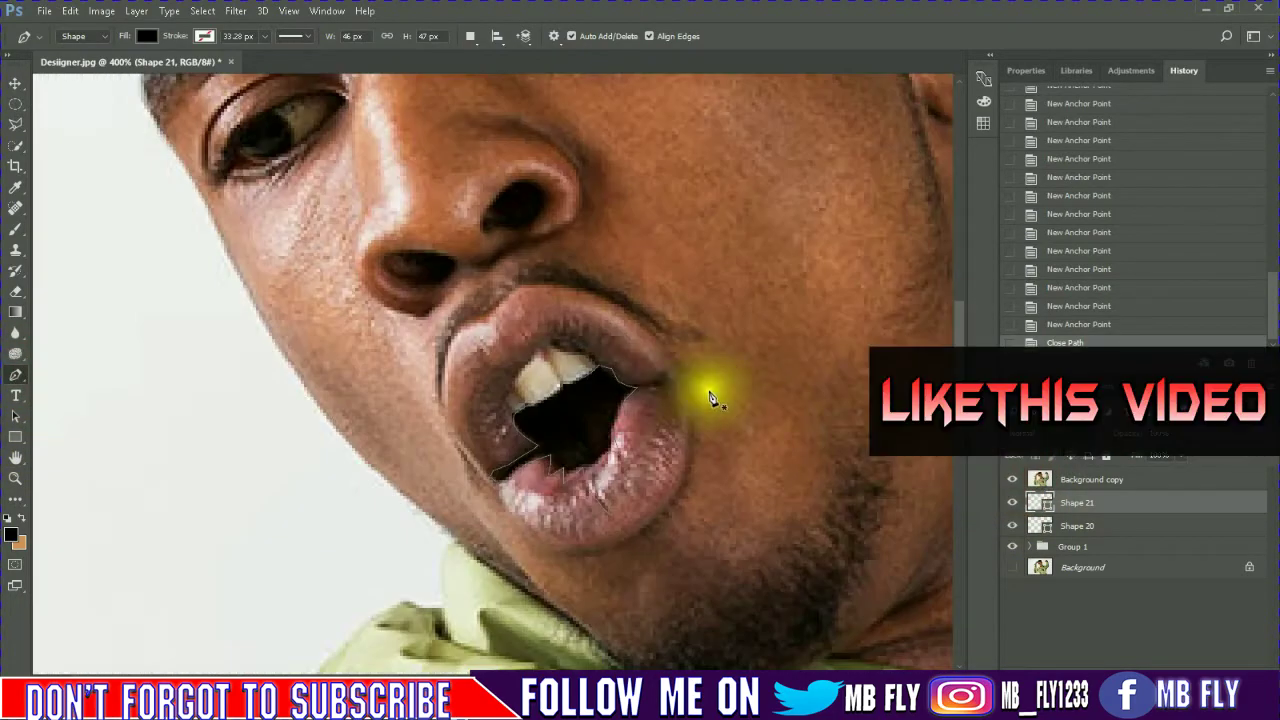
# Draw a closed curved outline around the upper lip on Shape 22, then begin the lower-lip curve
pyautogui.moveTo(490, 320); pyautogui.dragTo(413, 422)
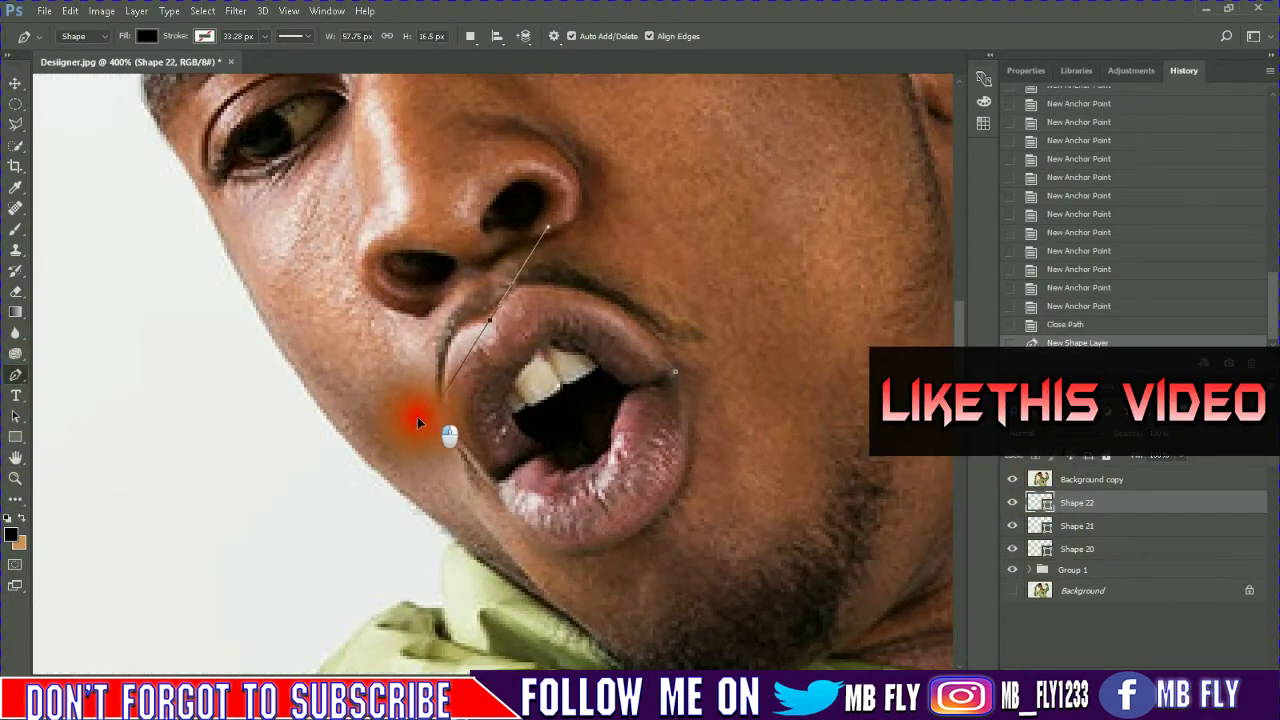
pyautogui.moveTo(493, 484); pyautogui.dragTo(604, 560)
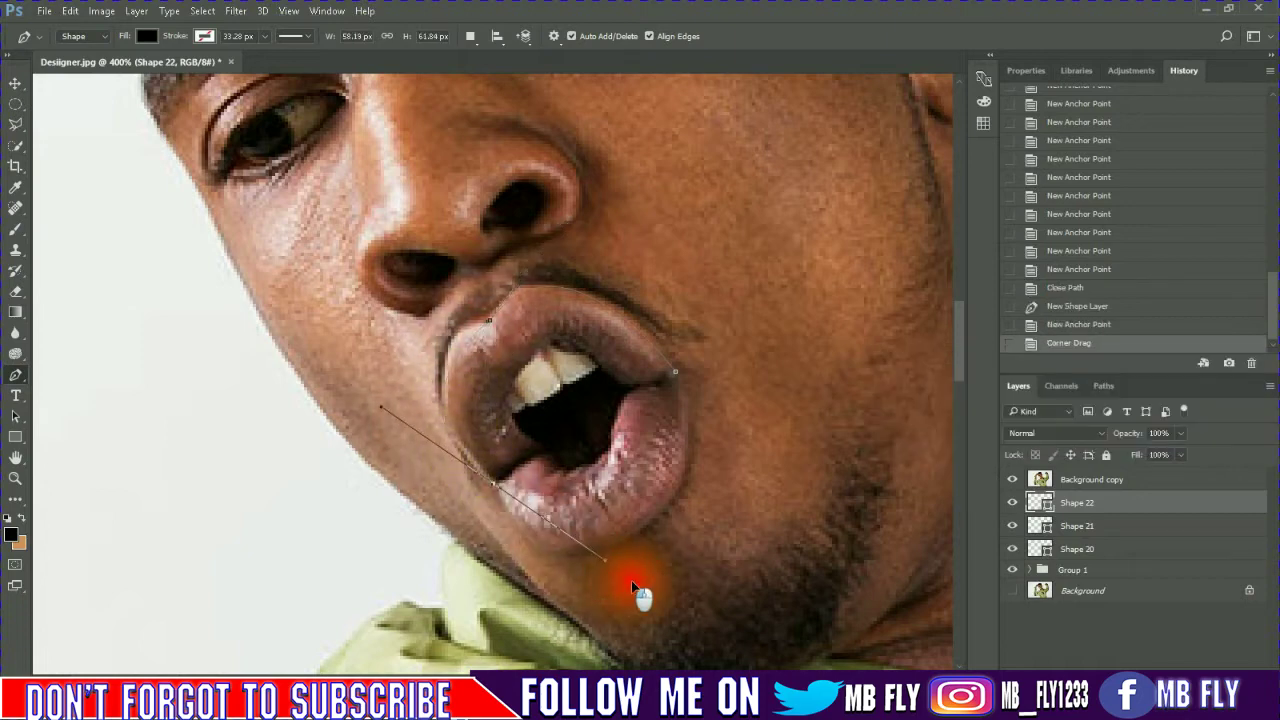
pyautogui.moveTo(601, 618)
pyautogui.mouseDown()
pyautogui.moveTo(527, 503)
pyautogui.moveTo(443, 418)
pyautogui.mouseUp()
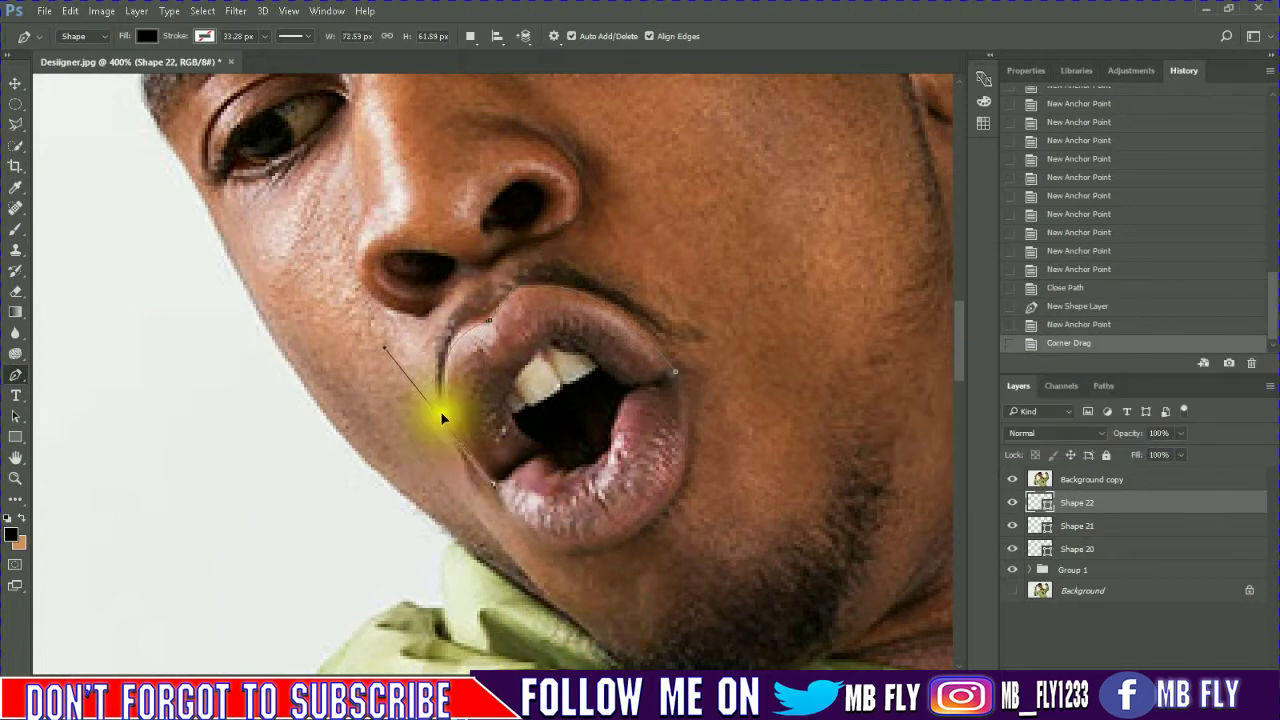
pyautogui.moveTo(483, 322)
pyautogui.mouseDown()
pyautogui.moveTo(595, 246)
pyautogui.moveTo(484, 312)
pyautogui.mouseUp()
pyautogui.moveTo(675, 372)
pyautogui.mouseDown()
pyautogui.moveTo(718, 534)
pyautogui.moveTo(784, 539)
pyautogui.mouseUp()
pyautogui.click(1012, 479)
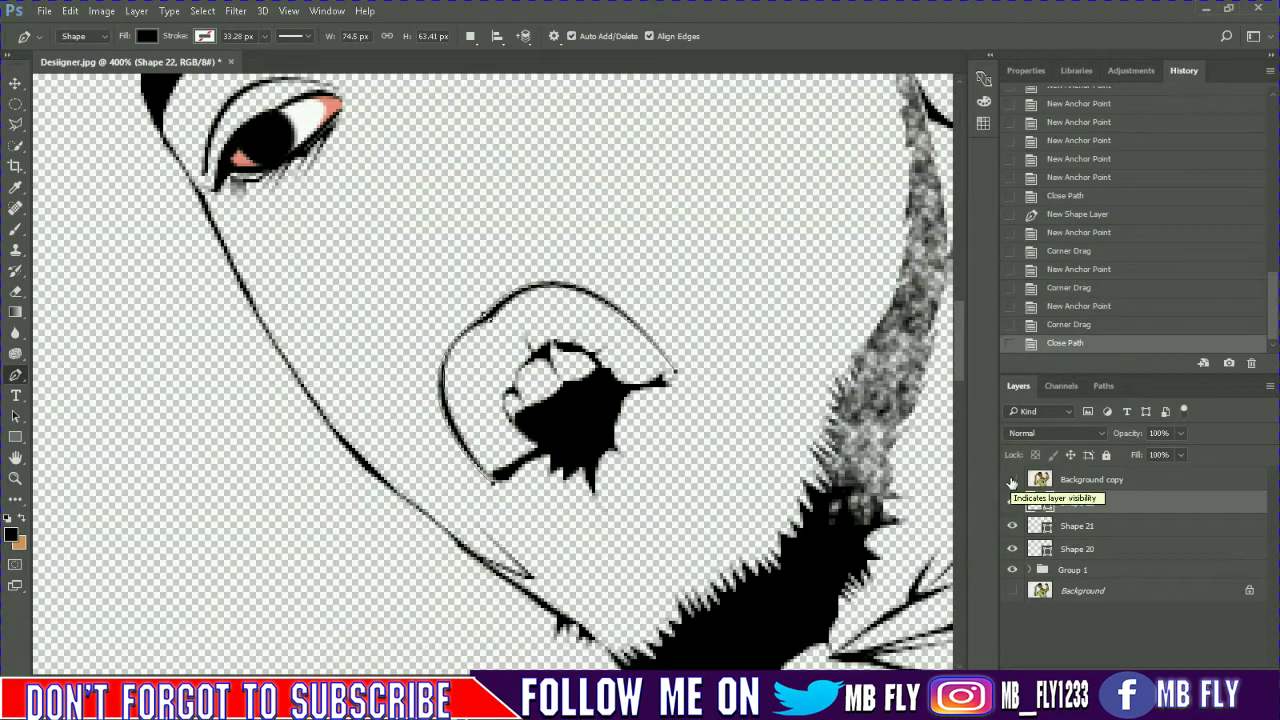
pyautogui.click(1012, 479)
pyautogui.click(678, 383)
pyautogui.moveTo(497, 488)
pyautogui.mouseDown()
pyautogui.moveTo(354, 320)
pyautogui.moveTo(313, 328)
pyautogui.mouseUp()
# Undo the misplaced point and close a curved lower-lip outline as Shape 23
pyautogui.hotkey('ctrl', 'z')
pyautogui.click(681, 435)
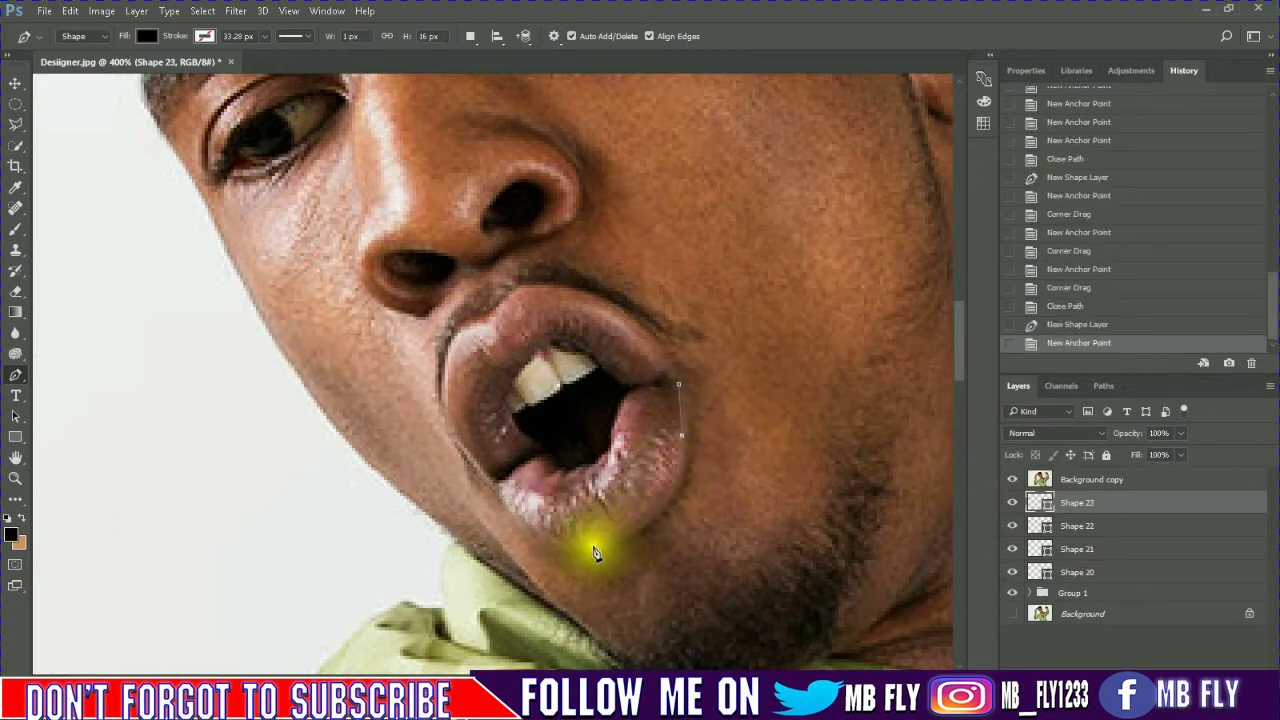
pyautogui.moveTo(578, 550); pyautogui.dragTo(495, 487)
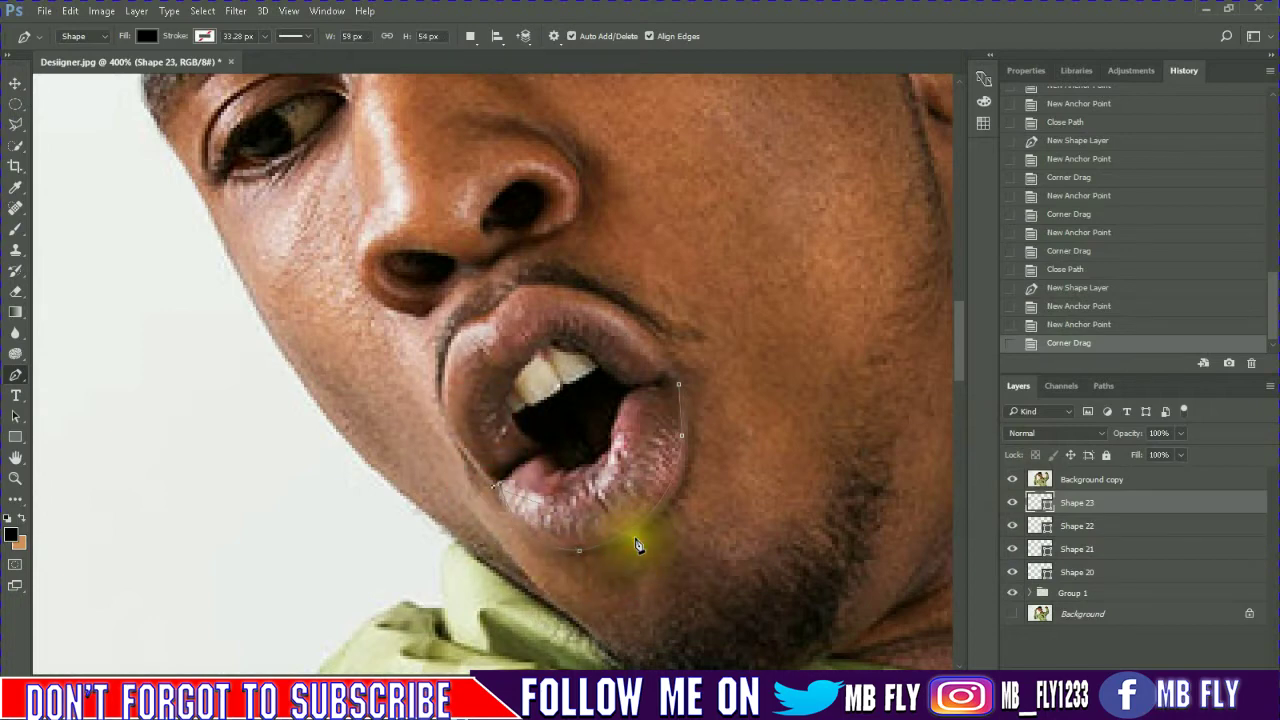
pyautogui.moveTo(637, 539); pyautogui.dragTo(755, 475)
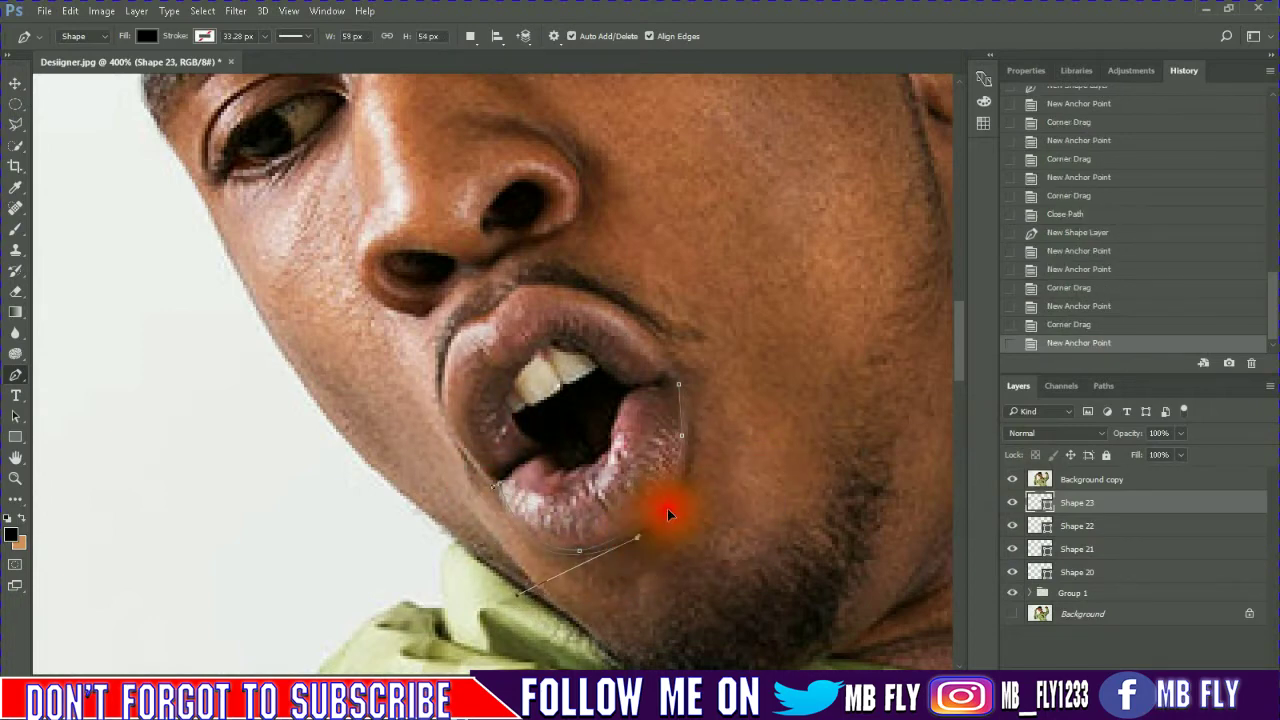
pyautogui.moveTo(678, 384); pyautogui.dragTo(648, 289)
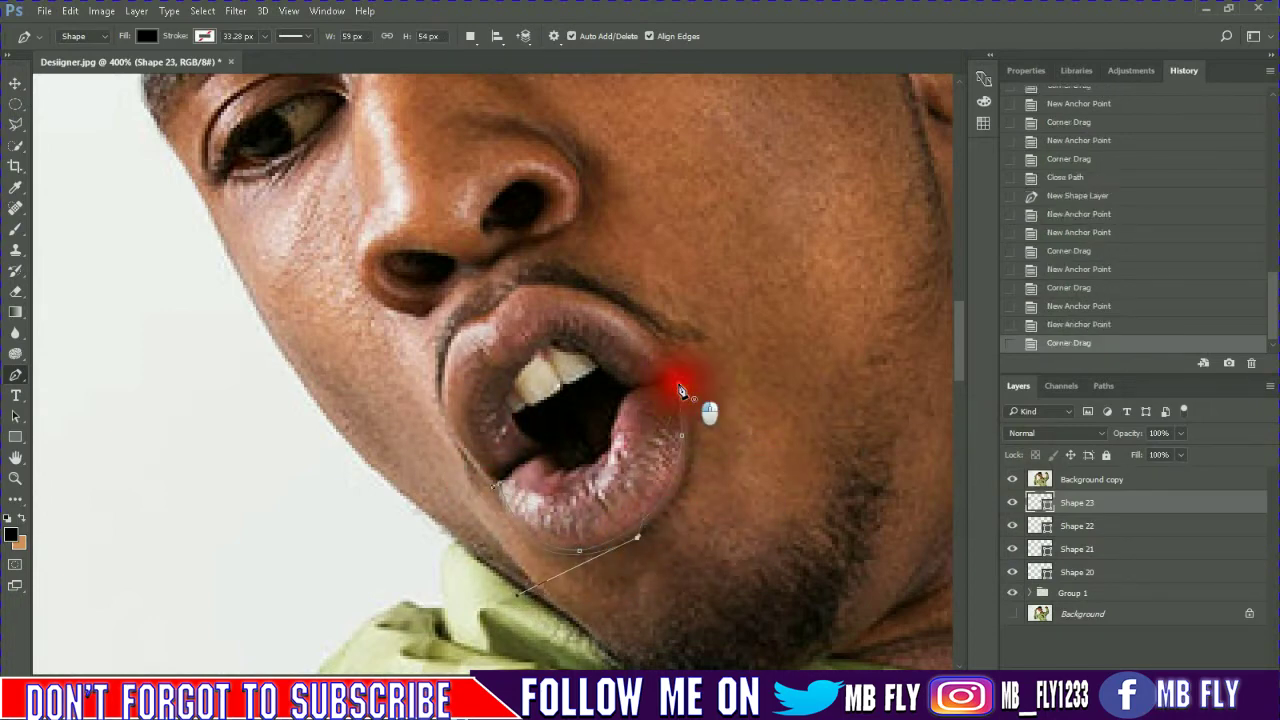
pyautogui.click(1012, 479)
pyautogui.click(1012, 479)
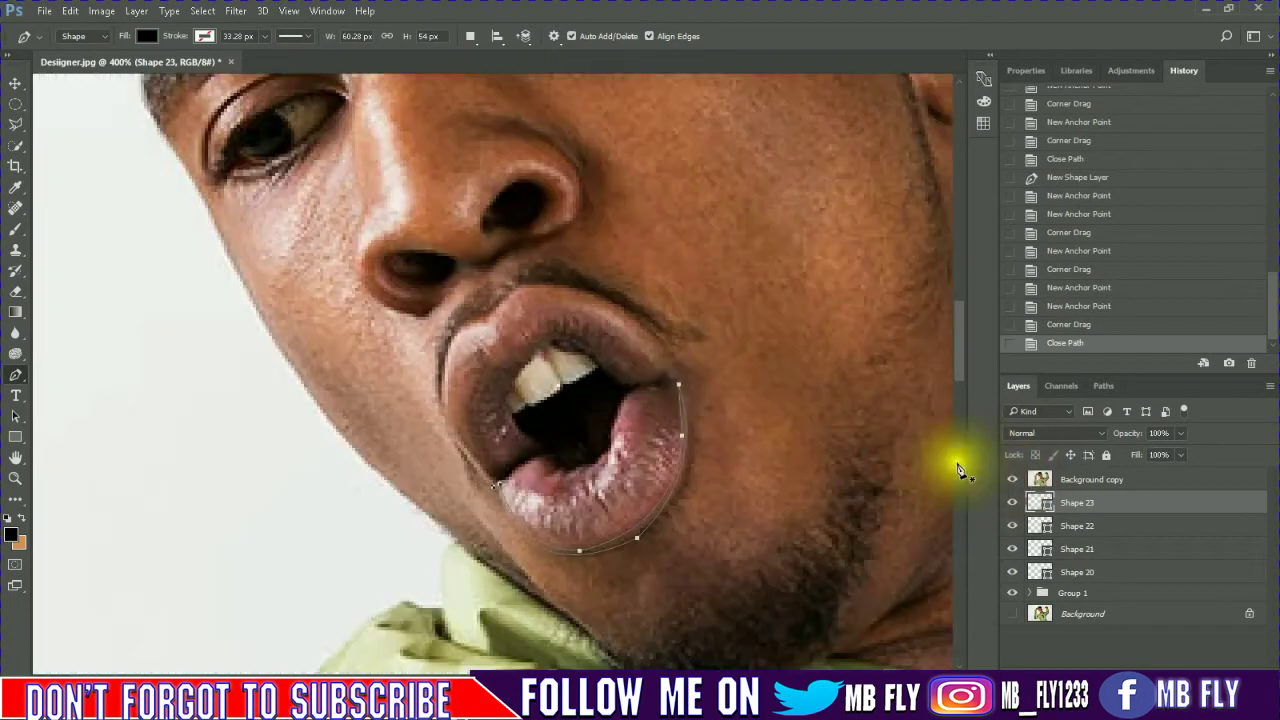
# Draw a small closed mark at the mouth's right corner and lower its opacity to 94%
pyautogui.click(665, 349)
pyautogui.click(684, 368)
pyautogui.click(686, 380)
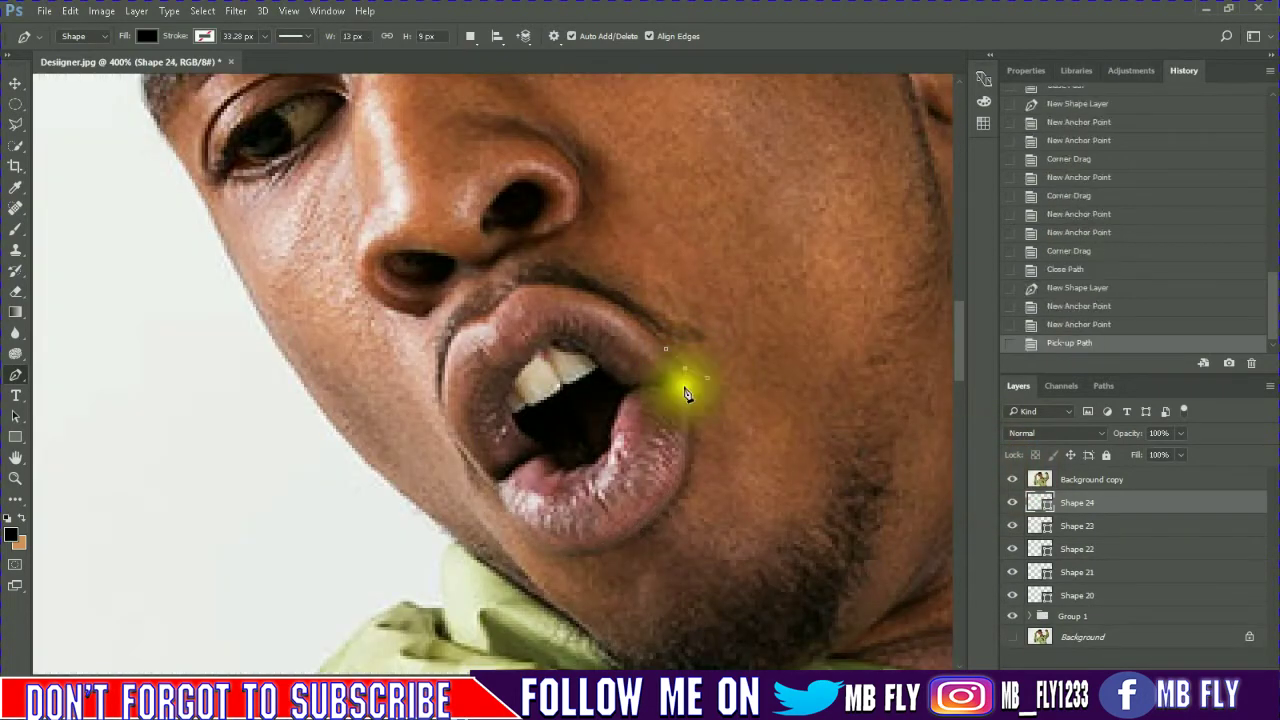
pyautogui.click(1012, 479)
pyautogui.click(651, 351)
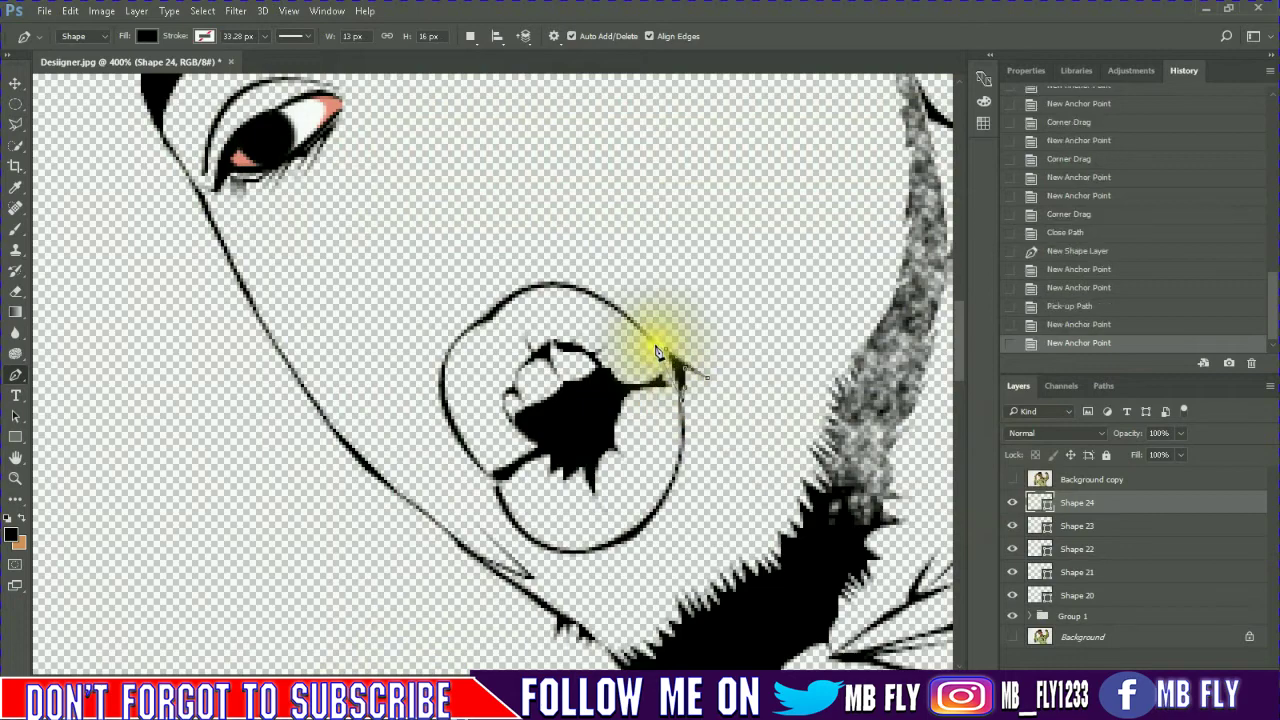
pyautogui.click(665, 349)
pyautogui.moveTo(1180, 433)
pyautogui.mouseDown()
pyautogui.moveTo(1172, 460)
pyautogui.moveTo(1160, 458)
pyautogui.mouseUp()
# Set opacity to 84% and trace a closed right-nostril and nose-wing shape as Shape 25
pyautogui.click(1012, 479)
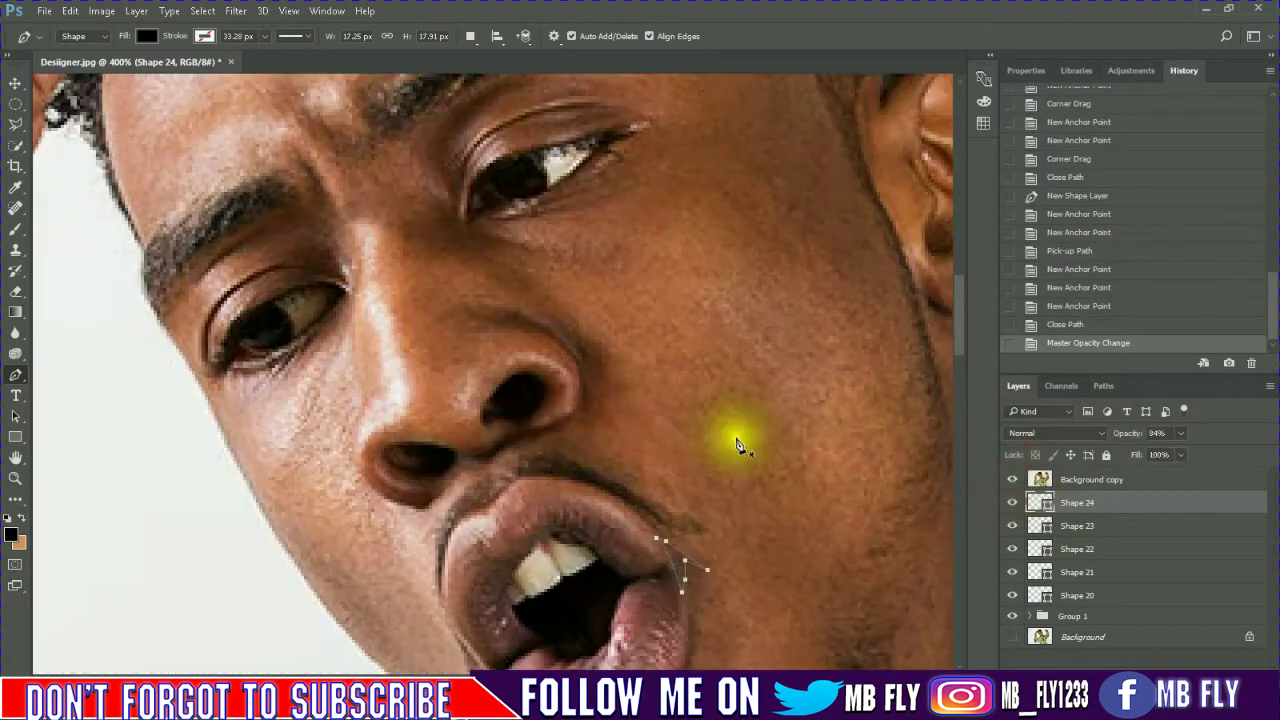
pyautogui.click(521, 428)
pyautogui.click(551, 389)
pyautogui.click(484, 422)
pyautogui.moveTo(469, 510); pyautogui.dragTo(493, 447)
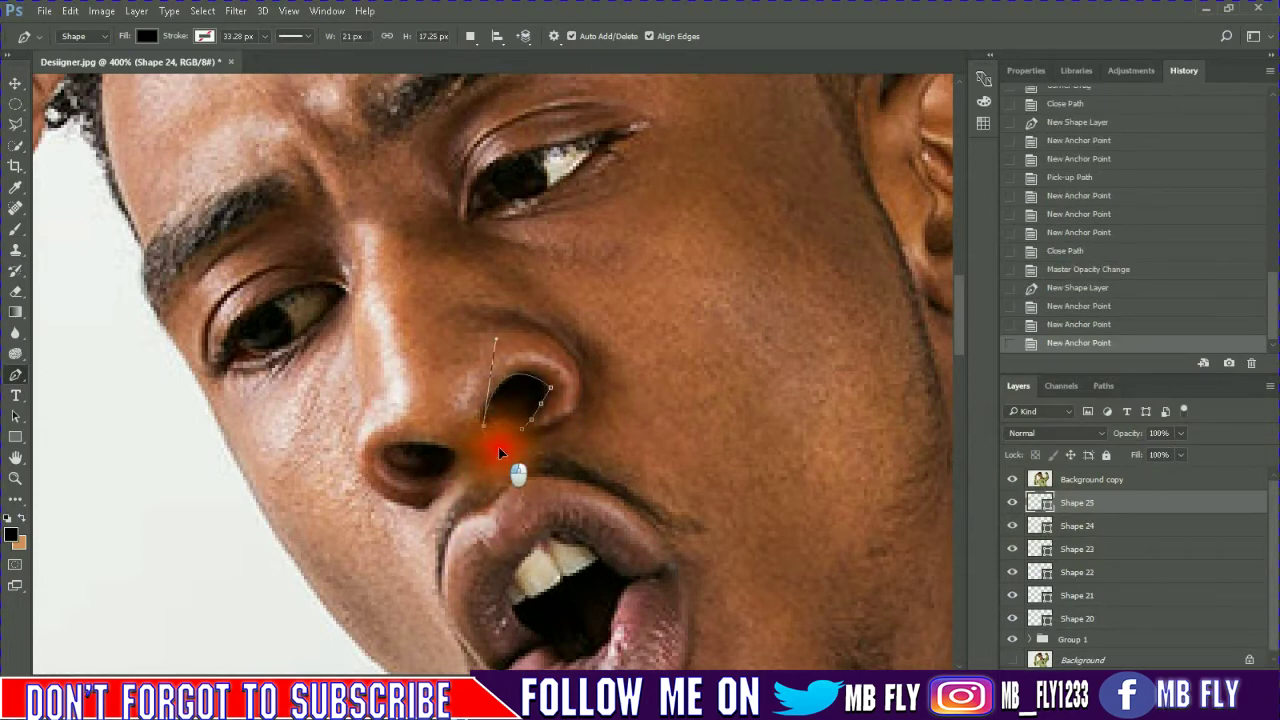
pyautogui.keyDown('alt'); pyautogui.click(484, 423); pyautogui.keyUp('alt')
pyautogui.click(497, 423)
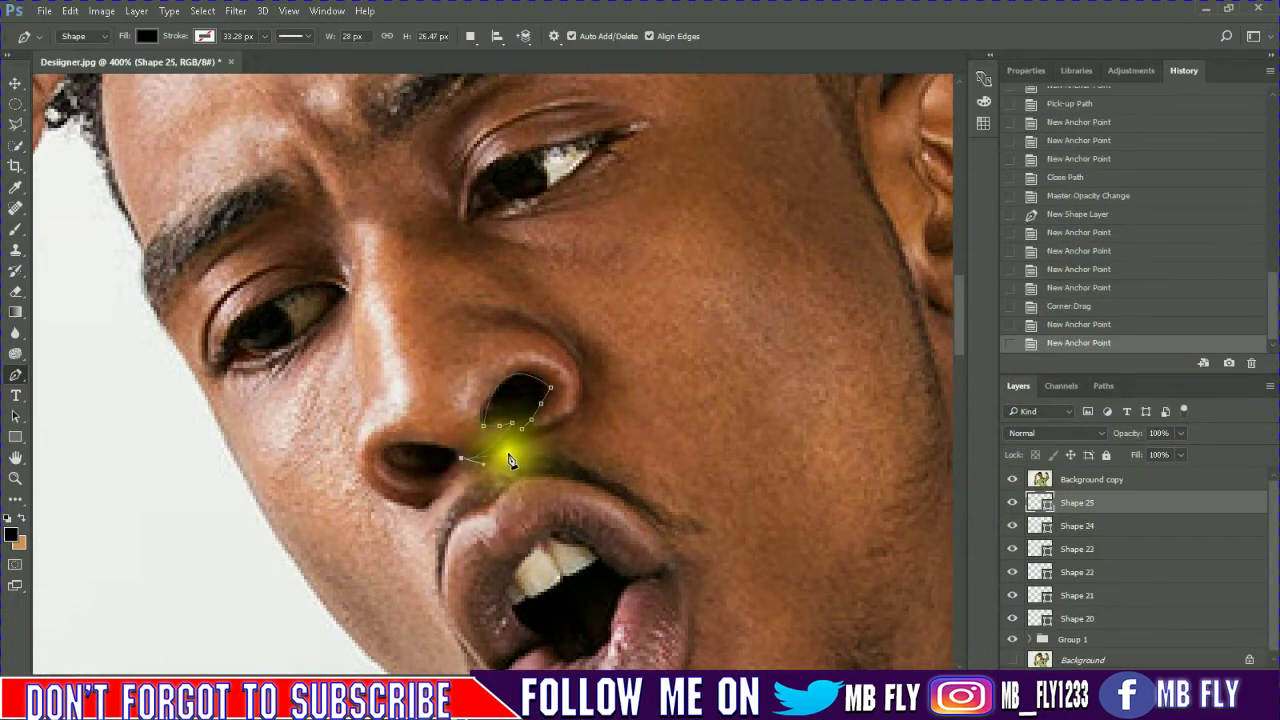
pyautogui.click(486, 460)
pyautogui.click(504, 448)
pyautogui.click(557, 426)
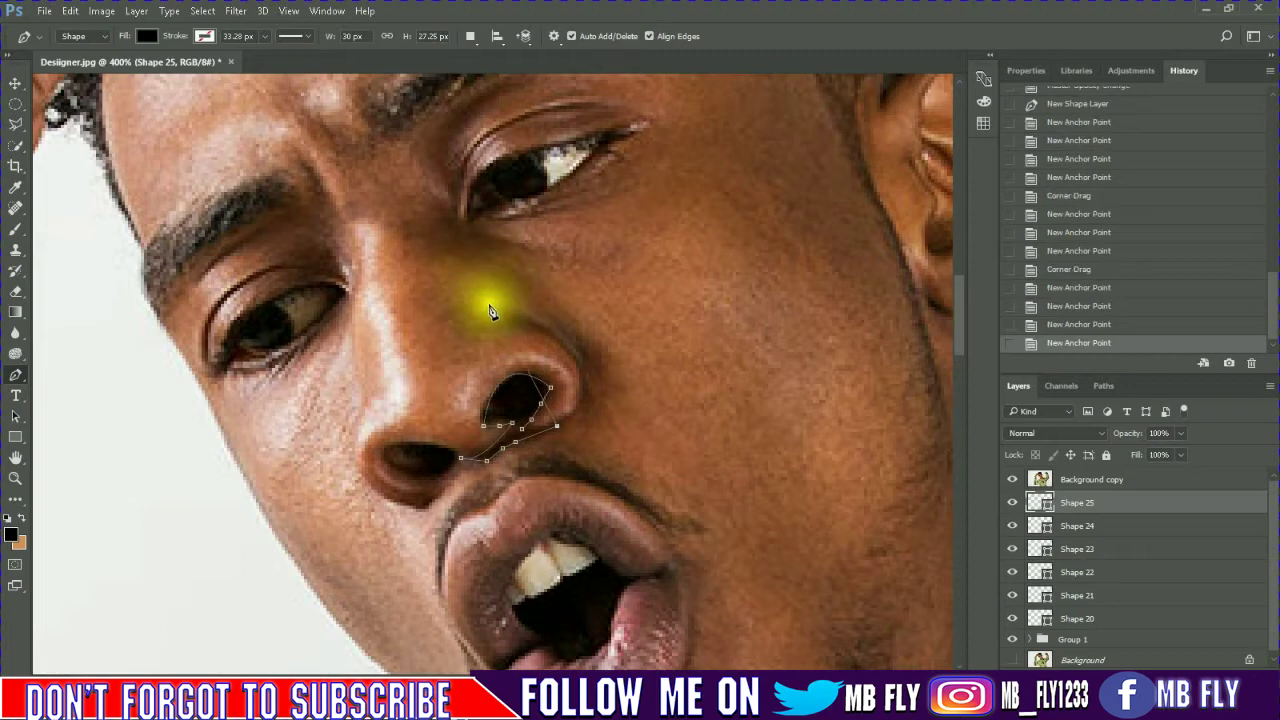
pyautogui.moveTo(491, 304); pyautogui.dragTo(309, 259)
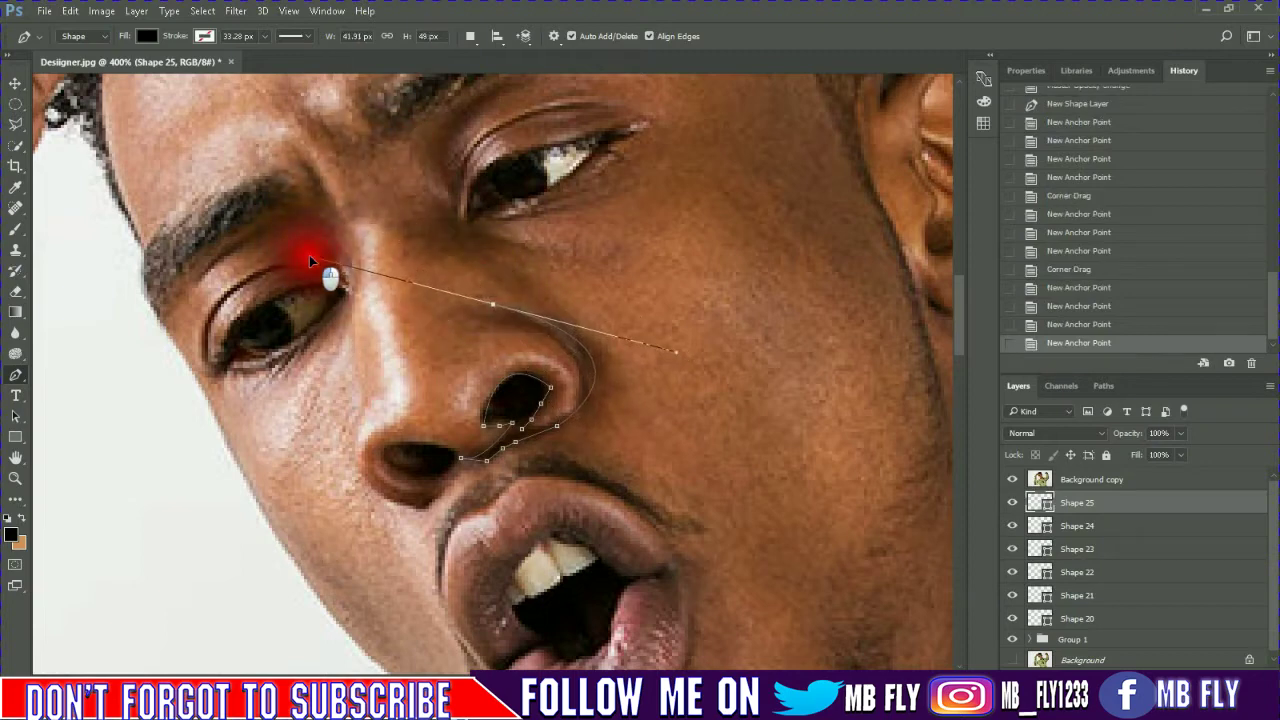
pyautogui.keyDown('alt'); pyautogui.click(492, 303); pyautogui.keyUp('alt')
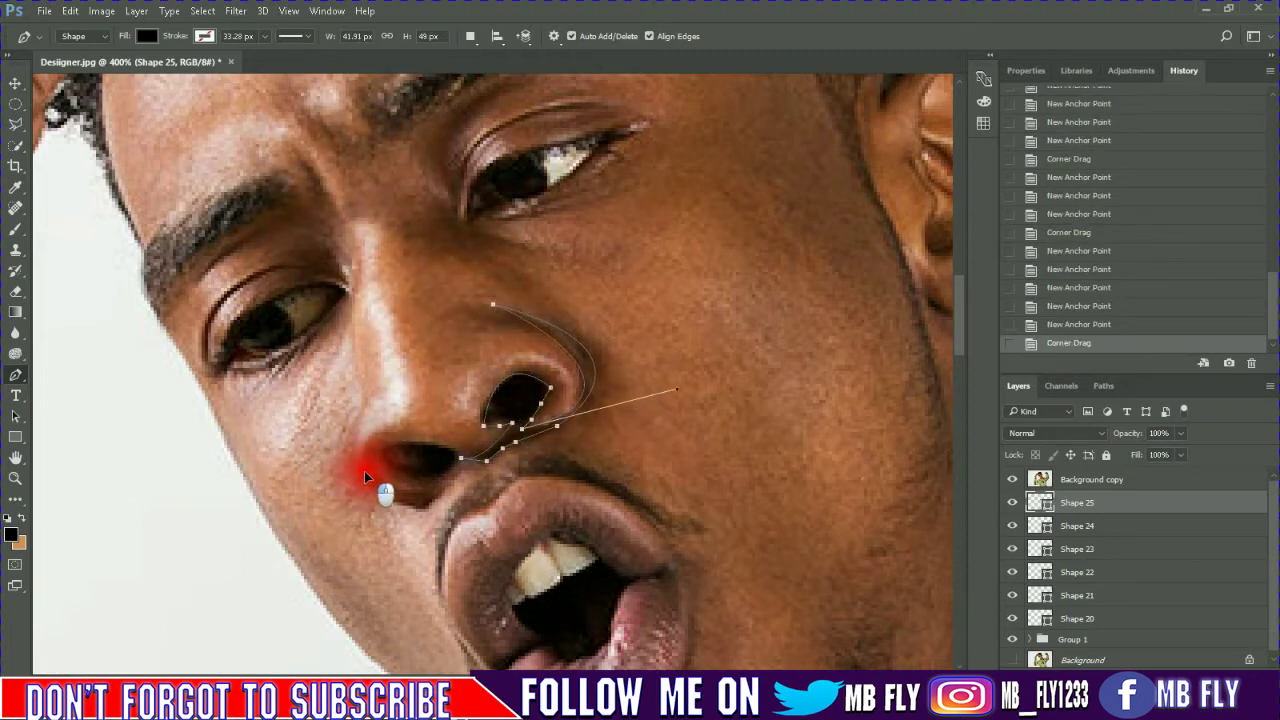
pyautogui.click(459, 457)
pyautogui.click(1012, 479)
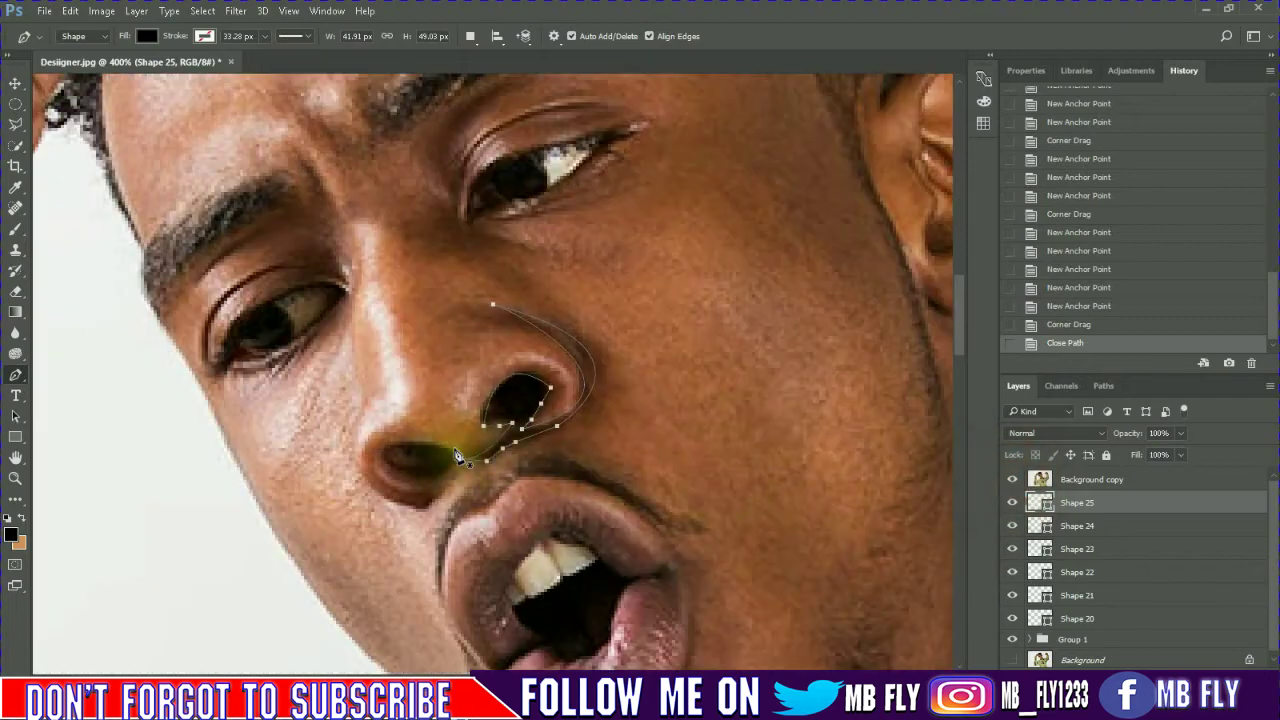
# Begin tracing the left nostril outline as Shape 26
pyautogui.click(454, 449)
pyautogui.click(438, 444)
pyautogui.click(419, 443)
pyautogui.moveTo(410, 477); pyautogui.dragTo(459, 500)
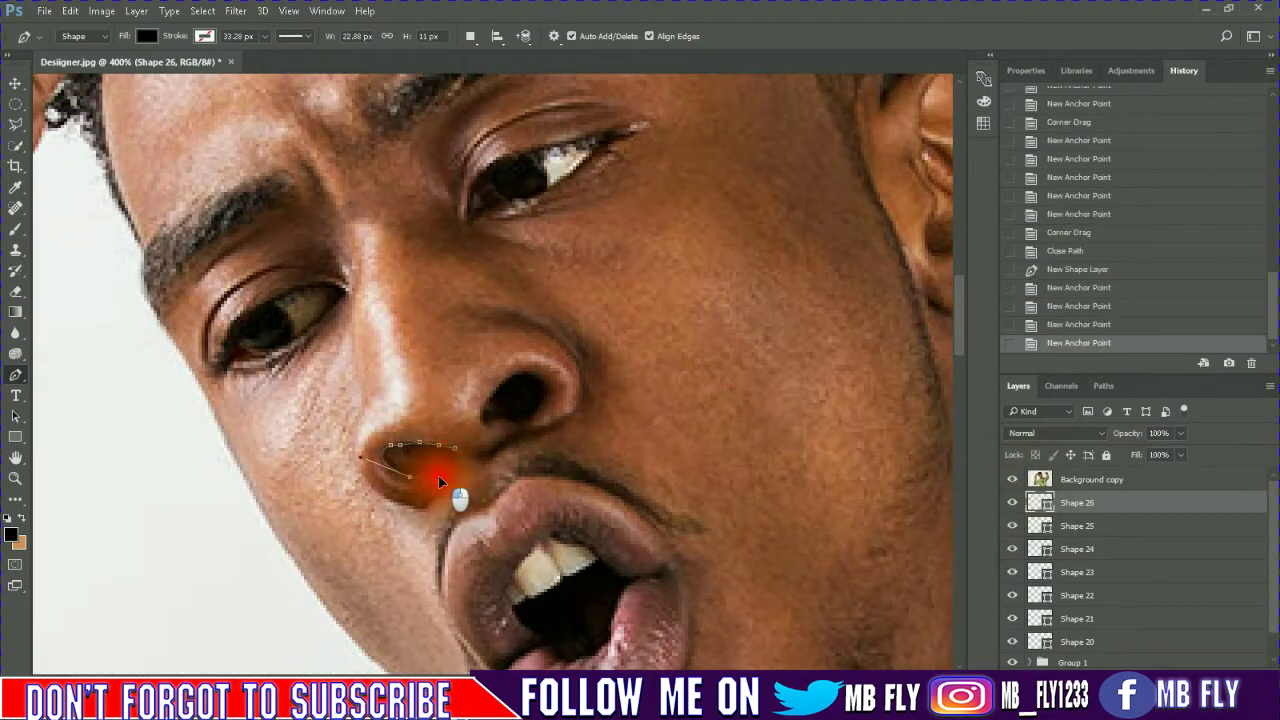
# Finish and close the left nostril outline on Shape 26
pyautogui.click(438, 480)
pyautogui.keyDown('alt'); pyautogui.click(466, 500); pyautogui.keyUp('alt')
pyautogui.click(457, 449)
pyautogui.click(423, 471)
pyautogui.click(392, 445)
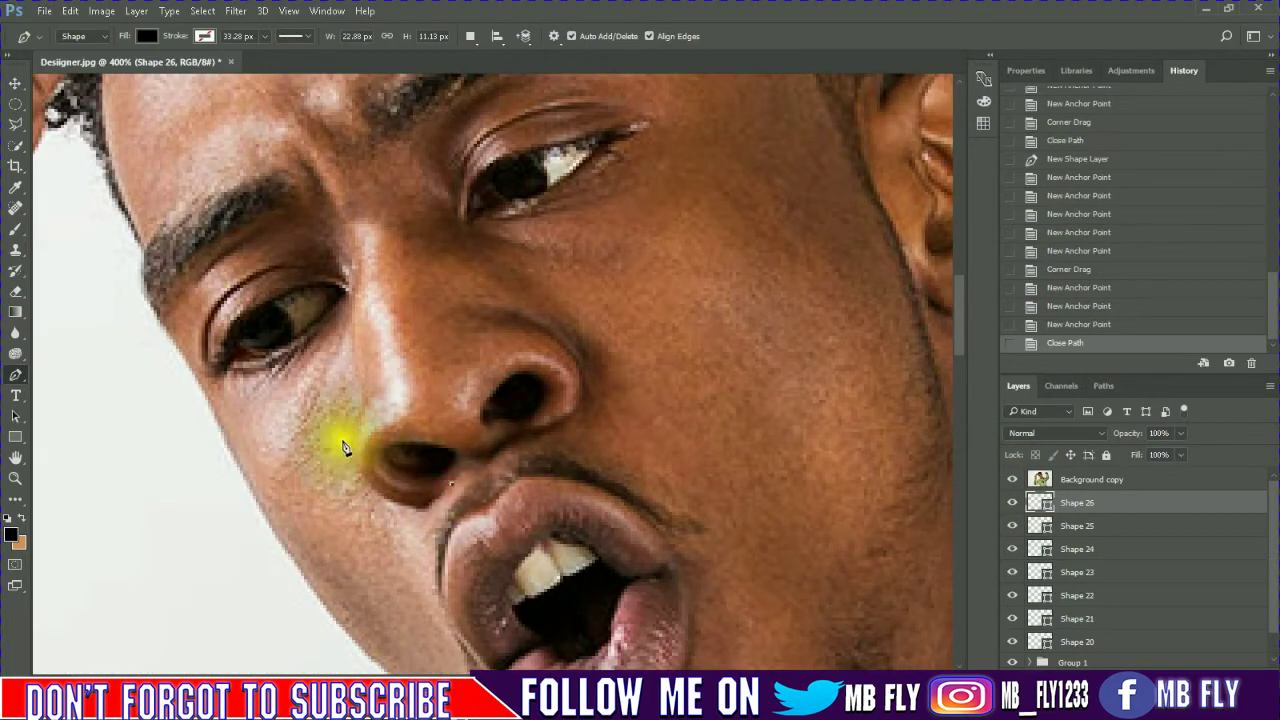
# Draw a curved Shape 27 line along the left side of the nose toward the nostril
pyautogui.moveTo(365, 397); pyautogui.dragTo(374, 216)
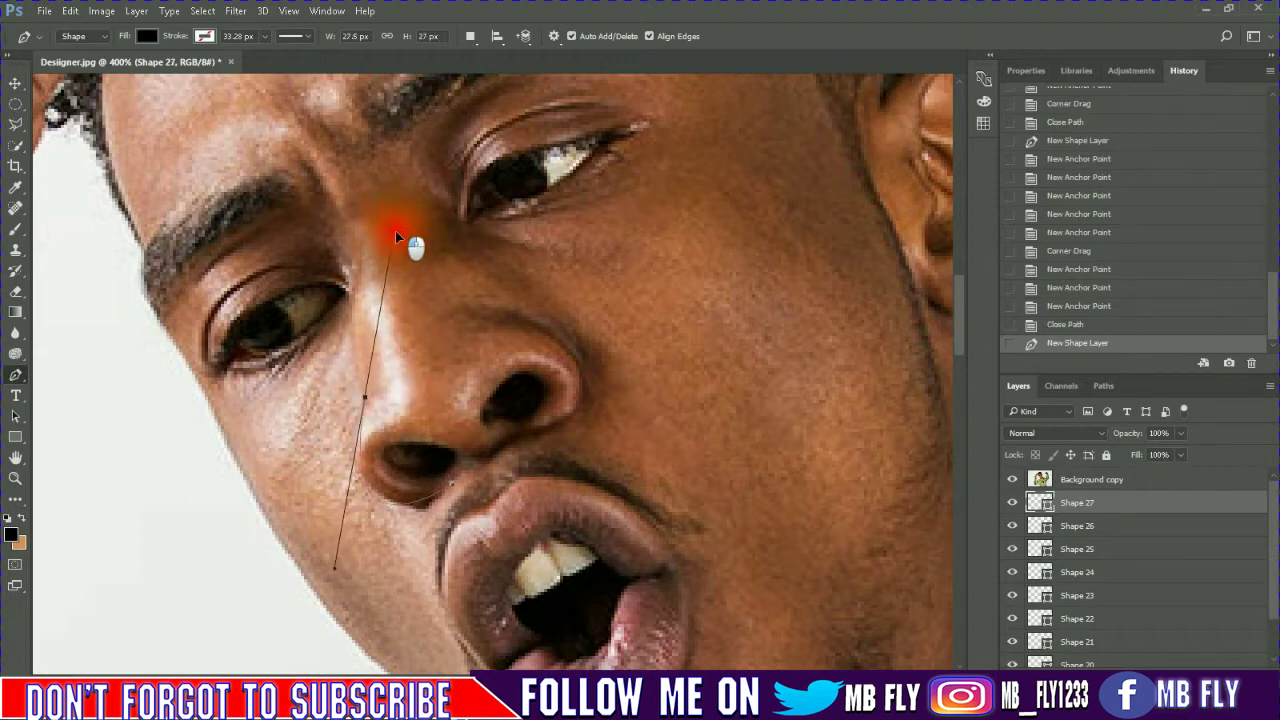
pyautogui.moveTo(351, 334); pyautogui.dragTo(352, 246)
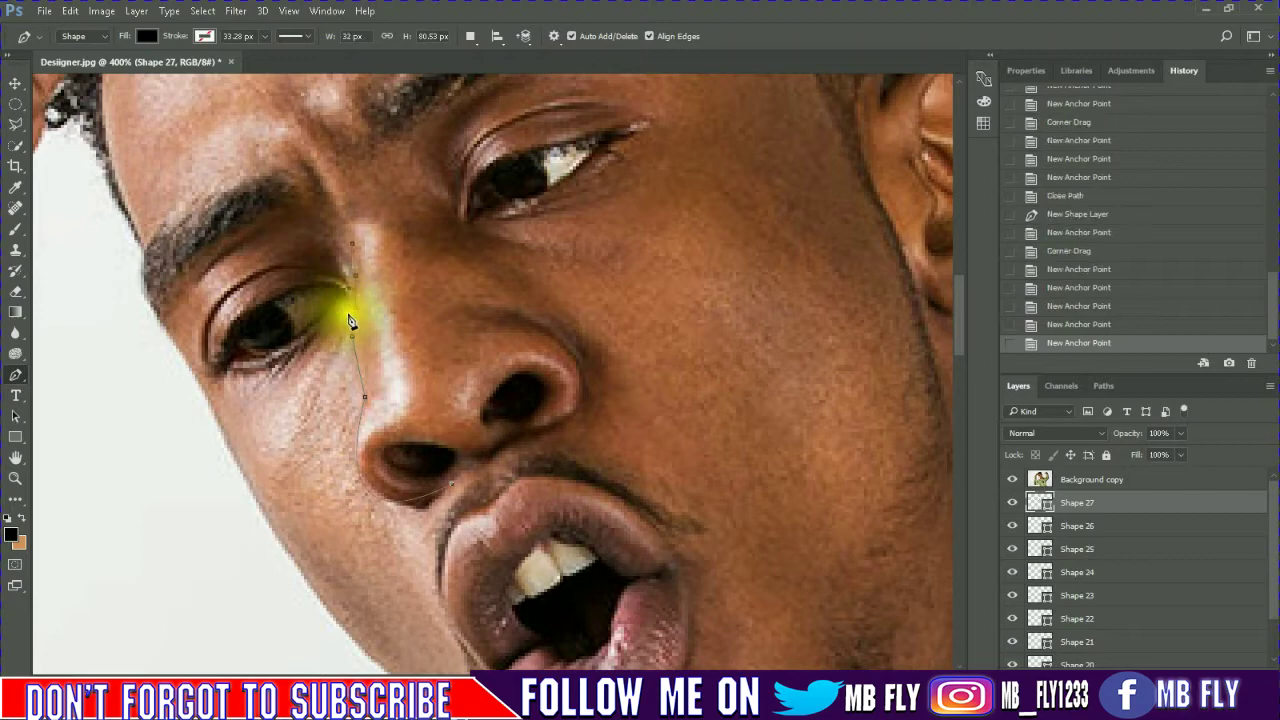
pyautogui.click(348, 345)
pyautogui.click(359, 397)
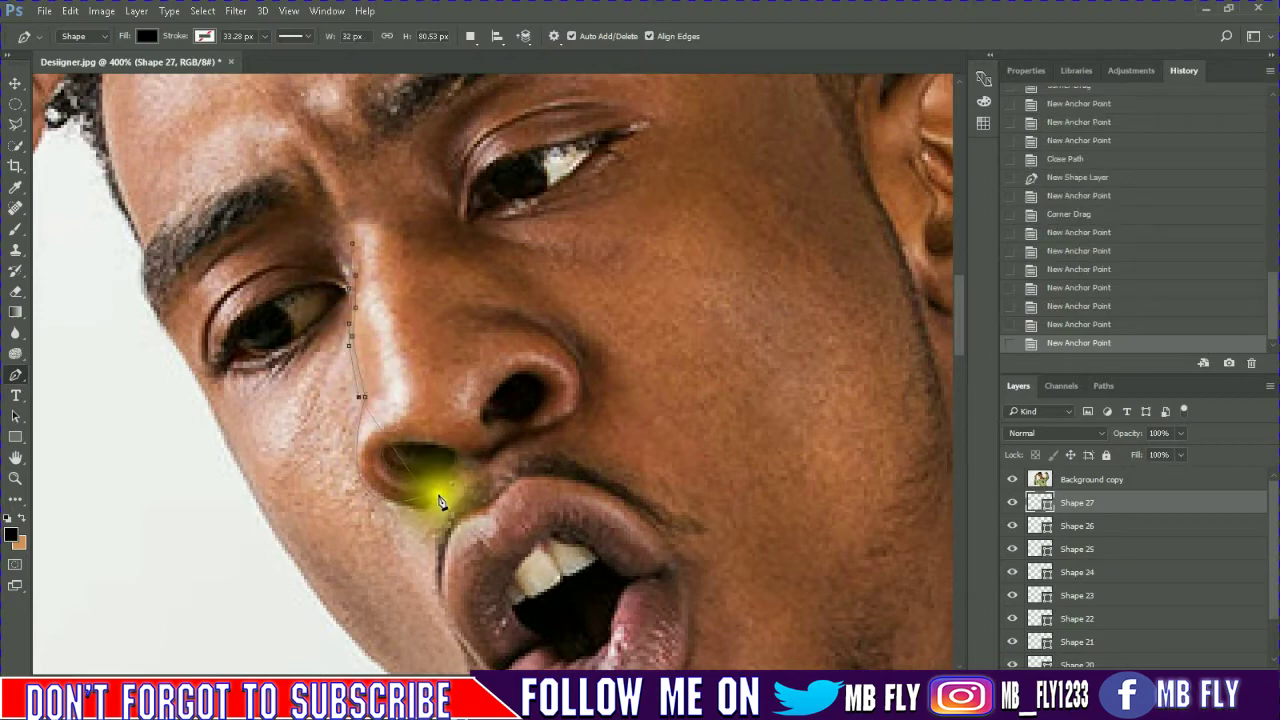
pyautogui.moveTo(395, 494); pyautogui.dragTo(452, 484)
# Close Shape 27's nose-side line and zoom out to review it with the photo hidden, then shown
pyautogui.hotkey('ctrl', '-')
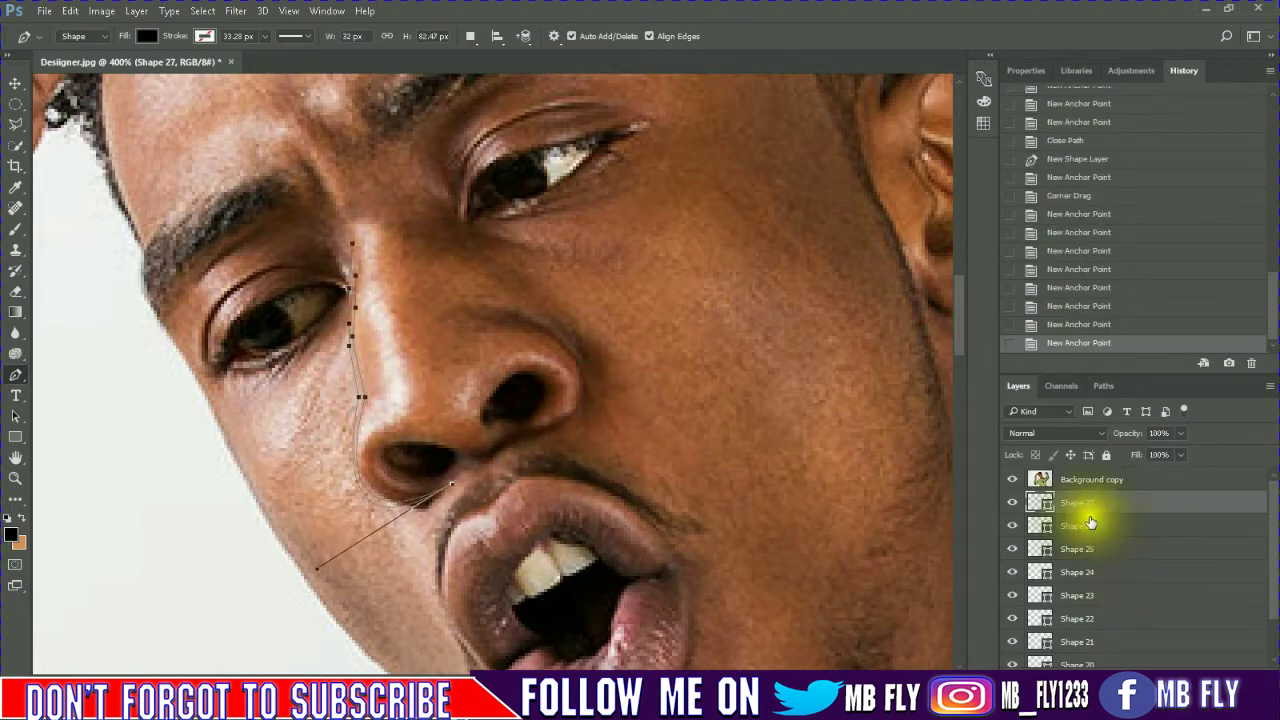
pyautogui.click(1012, 479)
pyautogui.hotkey('ctrl', '-')
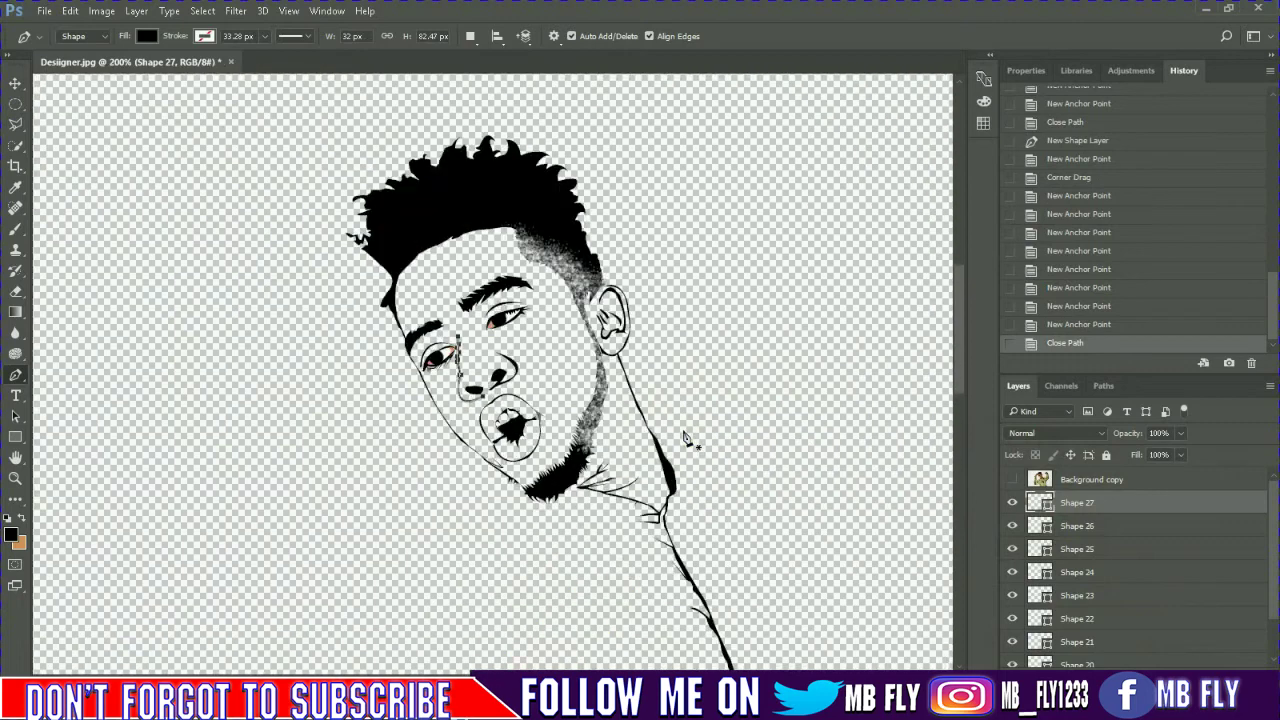
pyautogui.click(1012, 479)
# Zoom back to 200% and start Shape 28 along the jaw edge above the collar
pyautogui.hotkey('ctrl', '+')
pyautogui.scroll(-3, 475, 425)
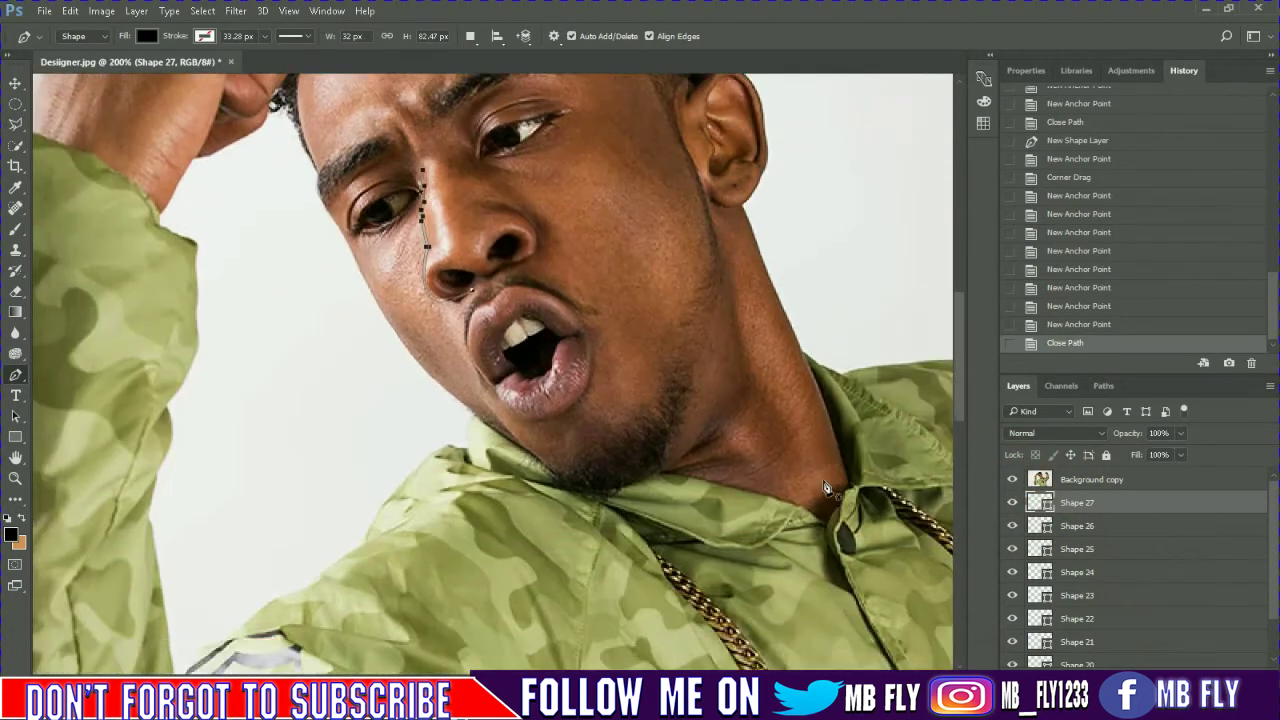
pyautogui.moveTo(474, 463)
pyautogui.mouseDown()
pyautogui.moveTo(503, 487)
pyautogui.moveTo(533, 484)
pyautogui.moveTo(521, 490)
pyautogui.mouseUp()
# Trace Shape 28 along the jaw and collar edge and down to the shoulder
pyautogui.click(476, 468)
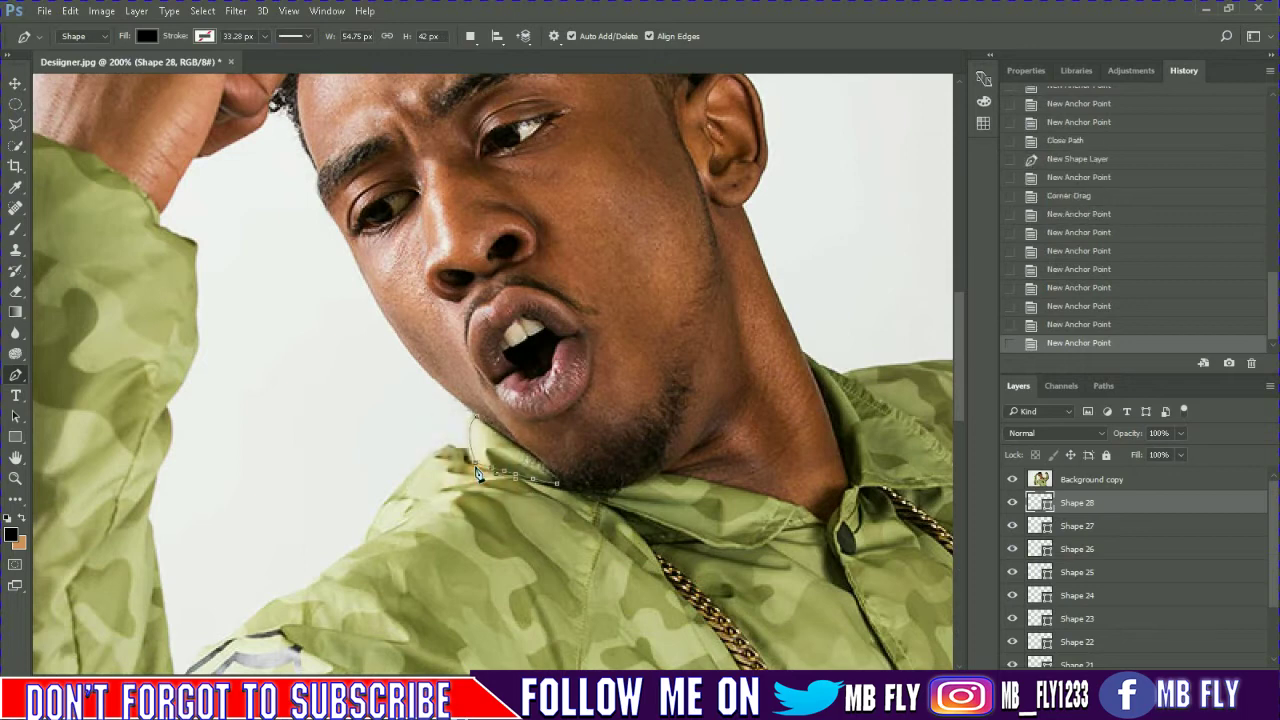
pyautogui.click(466, 458)
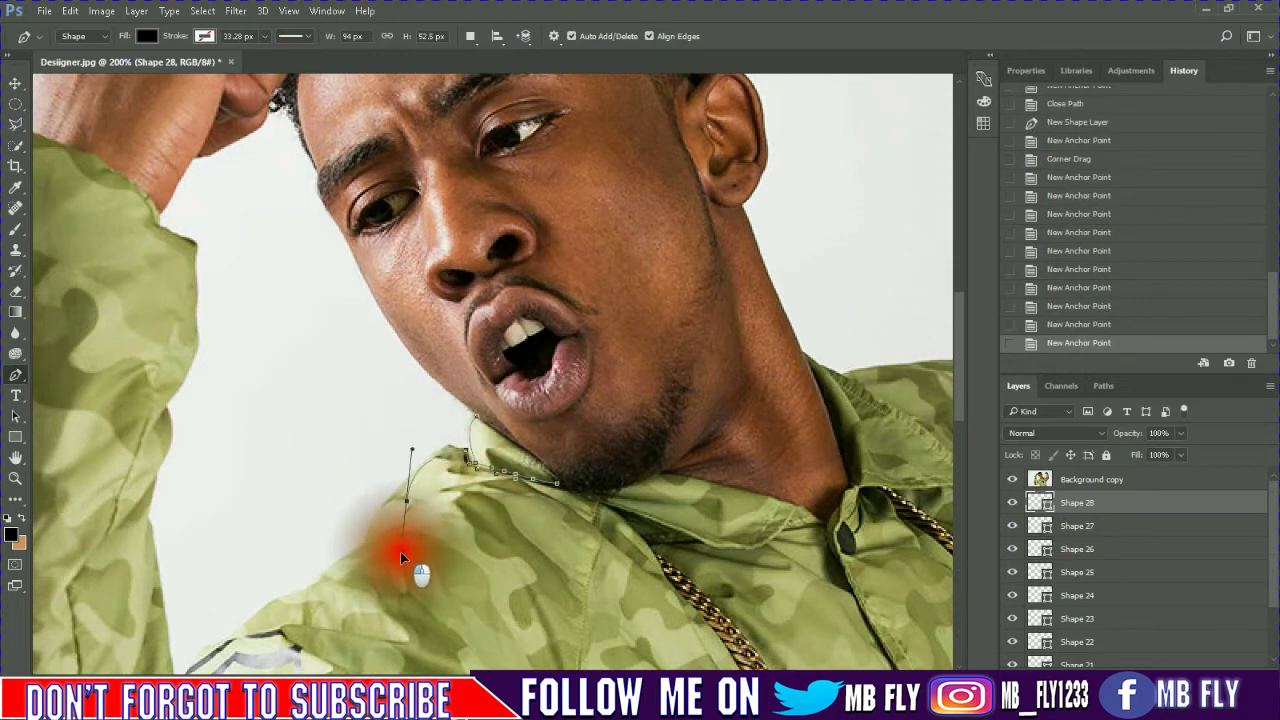
pyautogui.moveTo(418, 468); pyautogui.dragTo(371, 523)
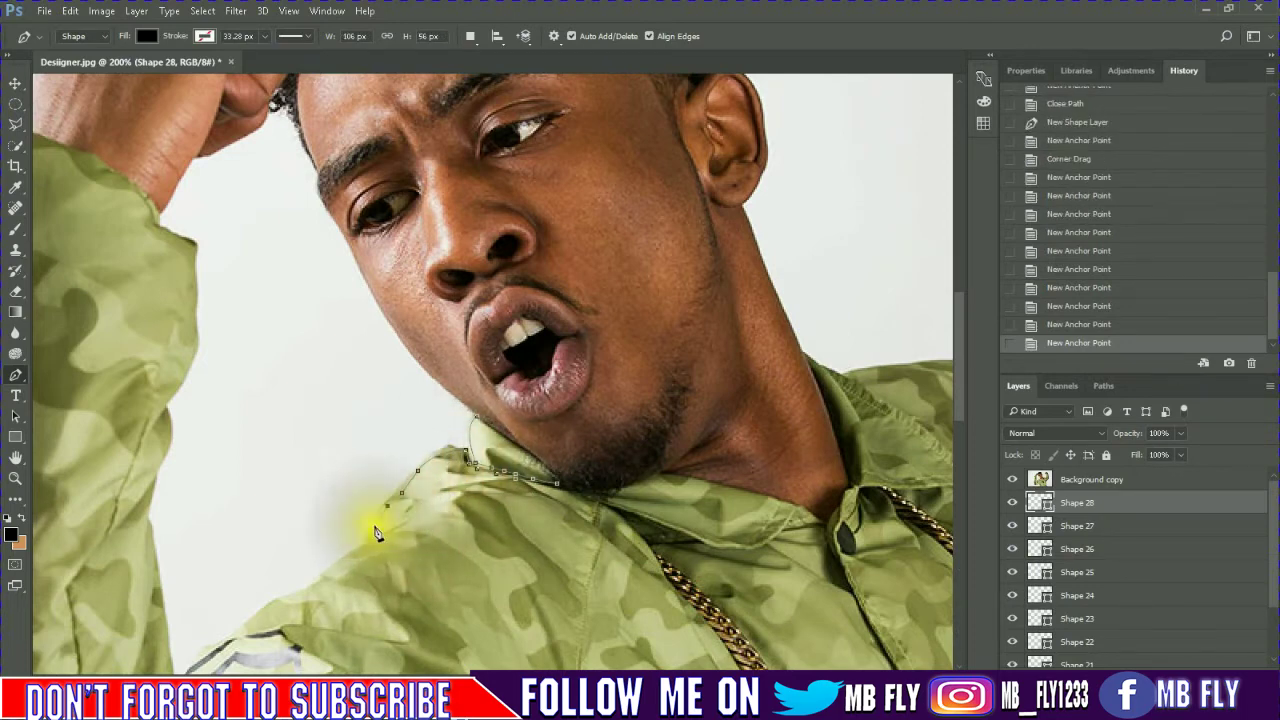
pyautogui.click(372, 538)
pyautogui.click(362, 547)
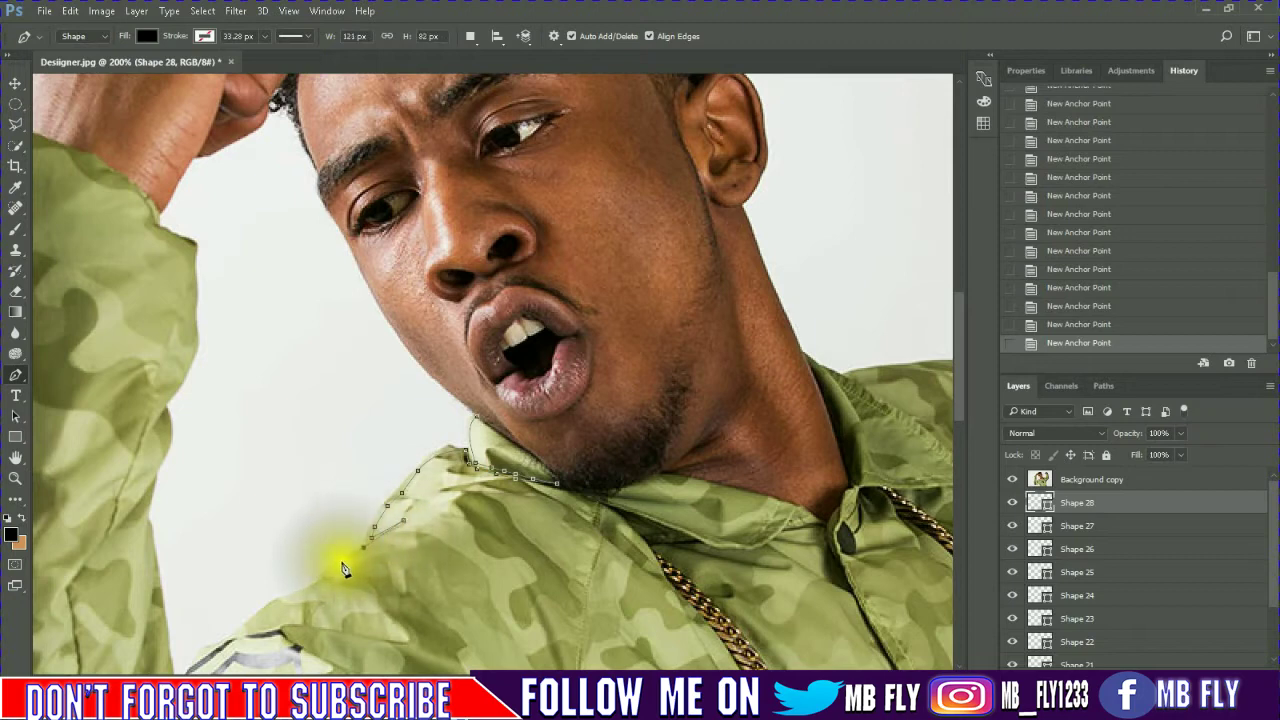
pyautogui.click(328, 576)
pyautogui.click(293, 597)
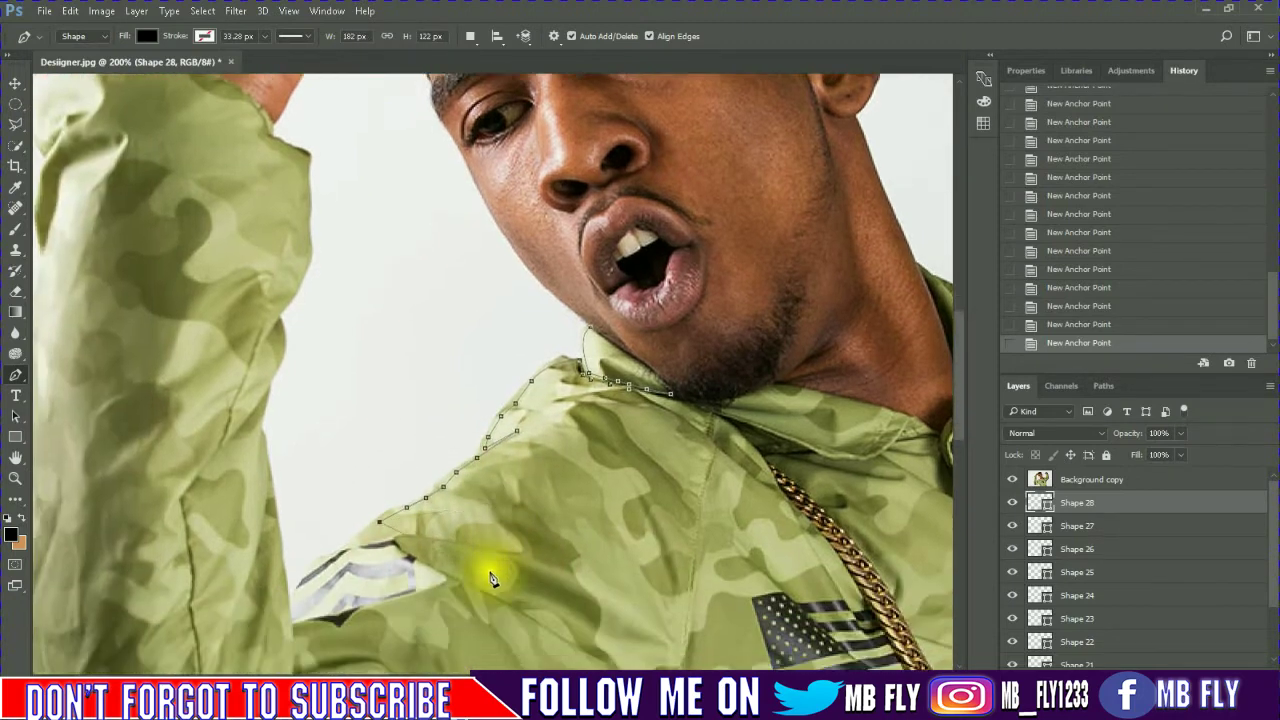
# Continue the outline along the shoulder, curving around the chevron patch and down the inner arm
pyautogui.moveTo(491, 571); pyautogui.dragTo(488, 410)
pyautogui.click(380, 368)
pyautogui.click(350, 393)
pyautogui.click(318, 410)
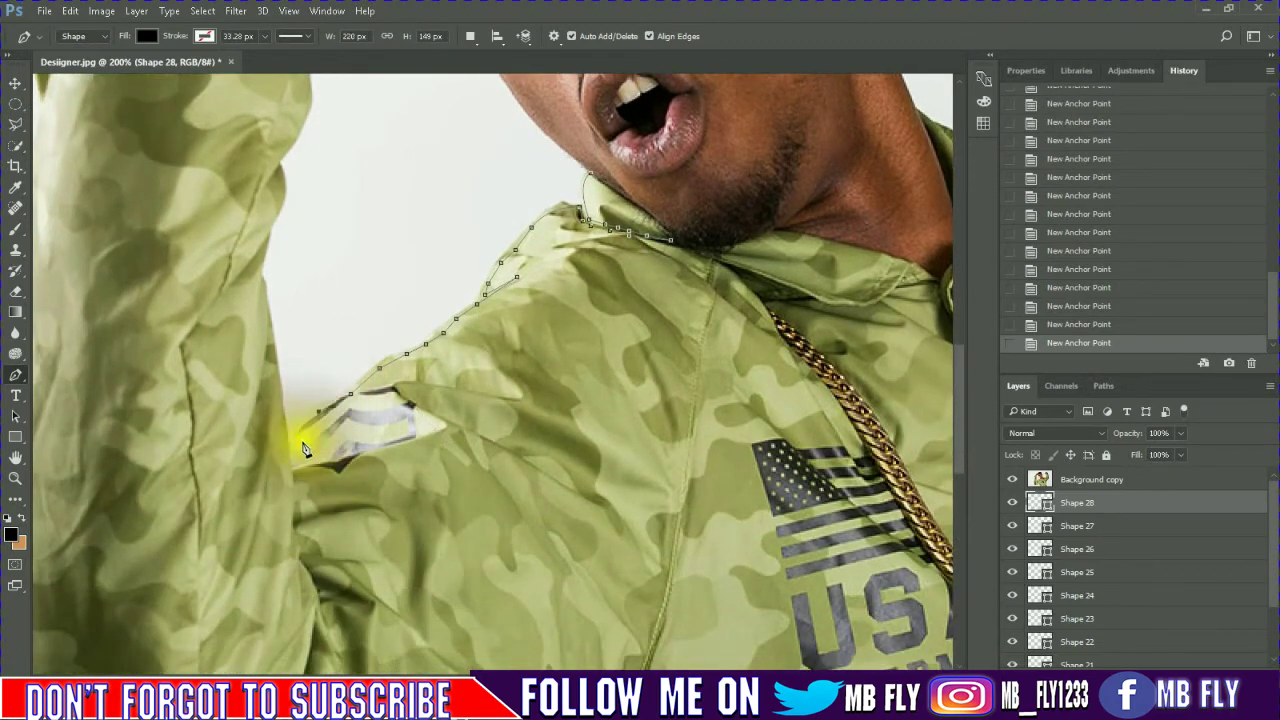
pyautogui.click(297, 441)
pyautogui.click(291, 469)
pyautogui.moveTo(297, 512); pyautogui.dragTo(400, 517)
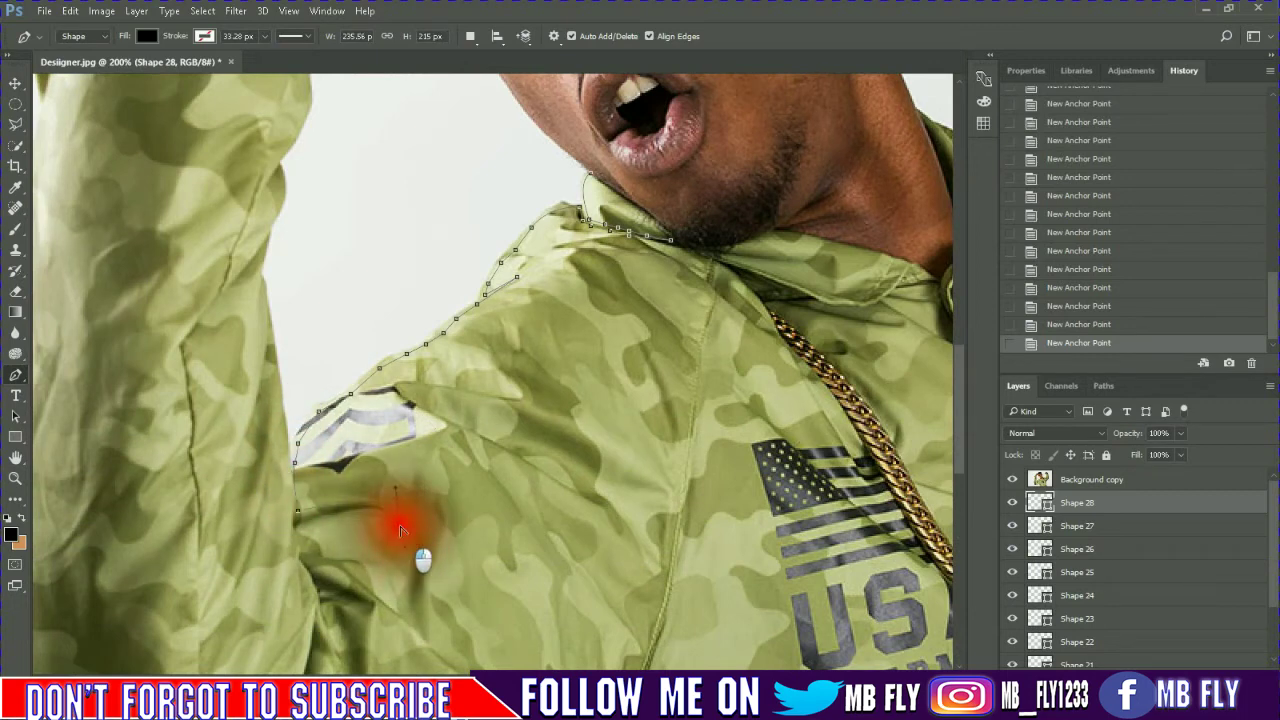
pyautogui.click(300, 556)
pyautogui.moveTo(325, 598); pyautogui.dragTo(370, 600)
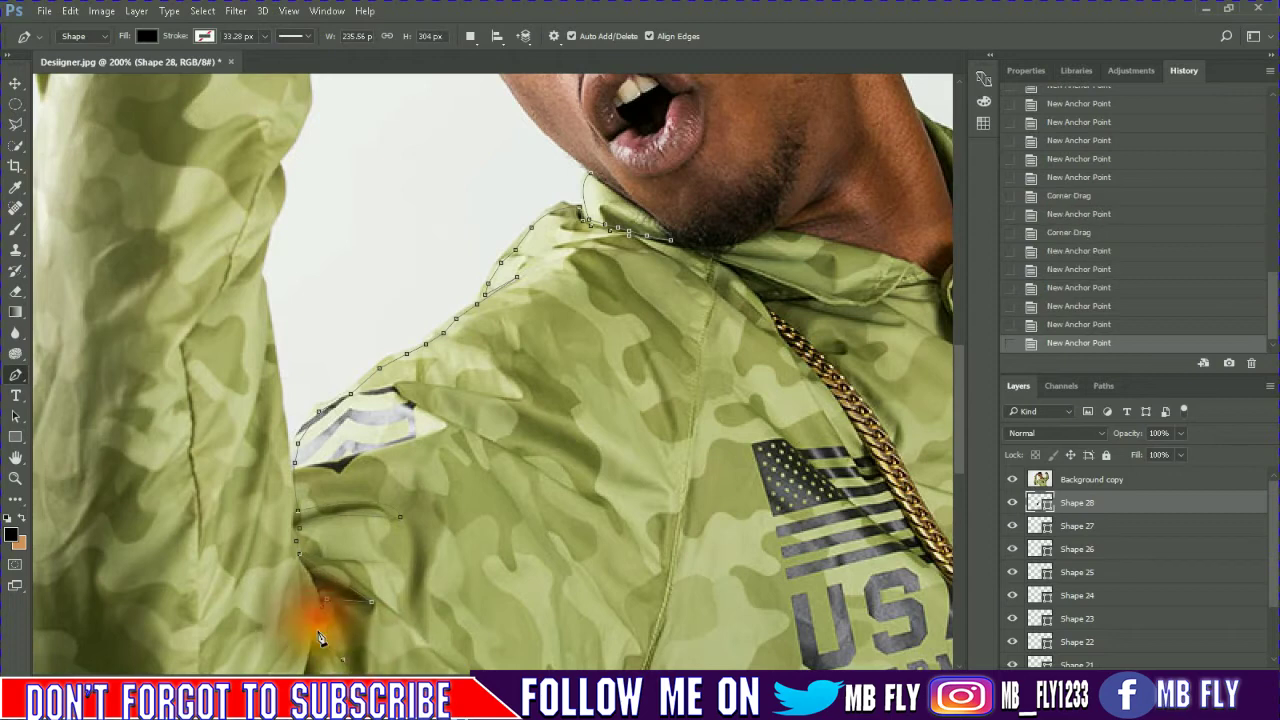
# Extend the outline down the inner arm, around the sleeve bottom and back up the arm
pyautogui.scroll(-3, 320, 610)
pyautogui.click(316, 518)
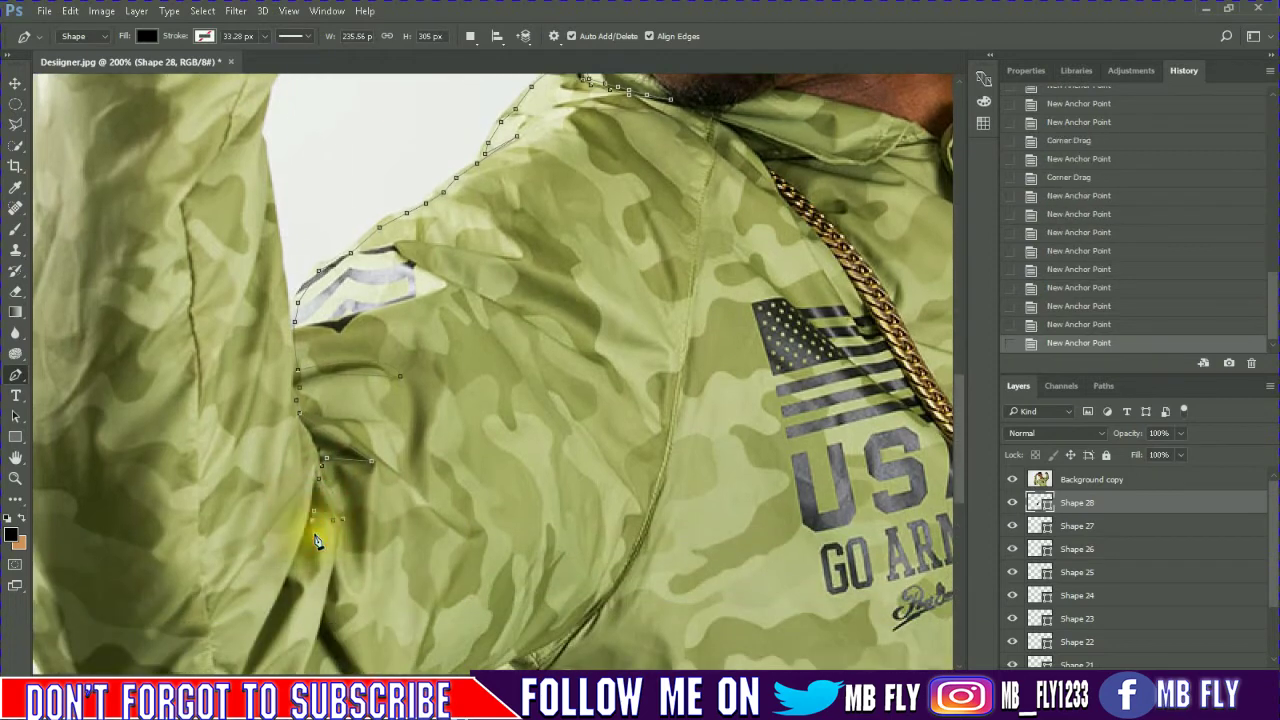
pyautogui.click(300, 557)
pyautogui.click(290, 580)
pyautogui.click(285, 630)
pyautogui.scroll(-3, 280, 625)
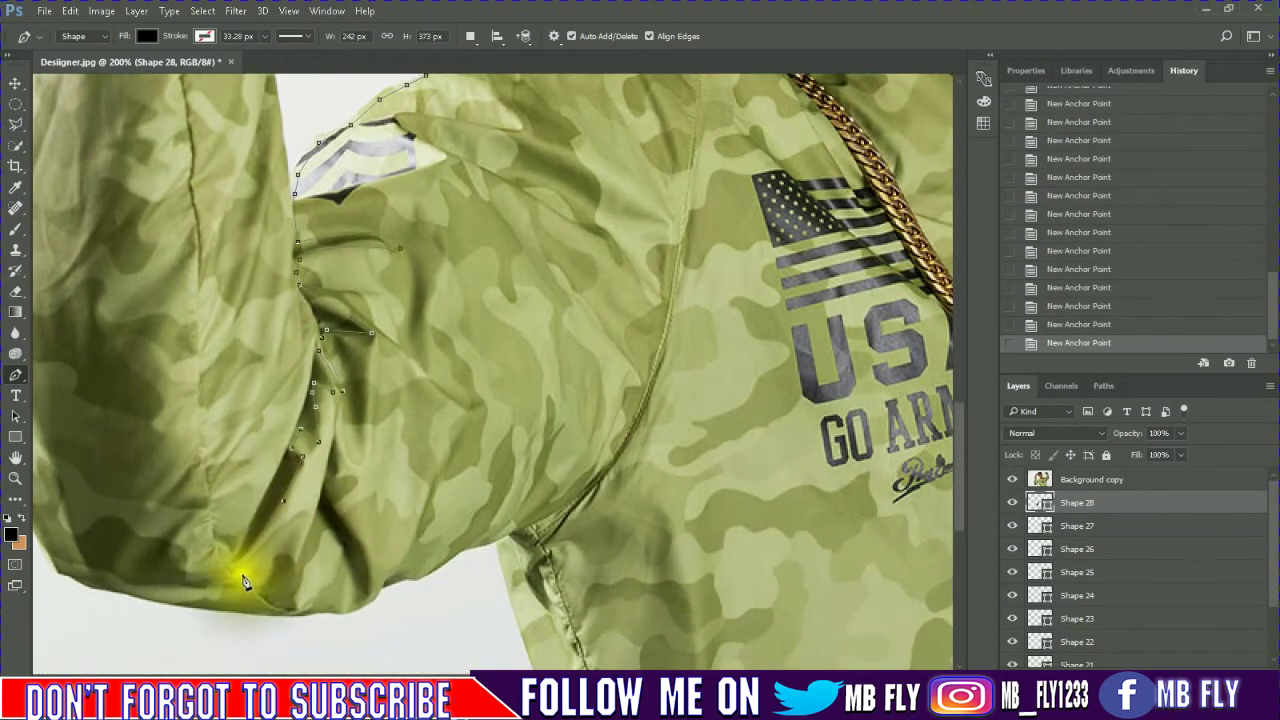
pyautogui.click(229, 567)
pyautogui.click(265, 489)
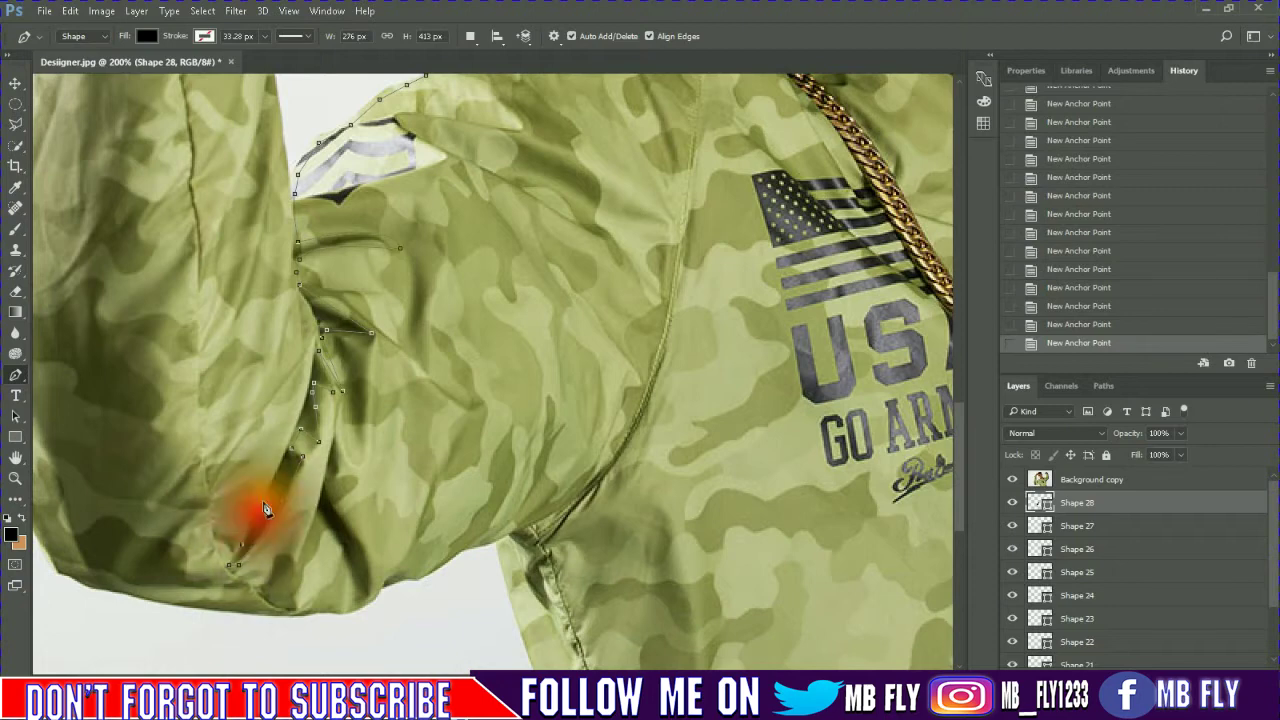
pyautogui.moveTo(301, 360); pyautogui.dragTo(313, 372)
pyautogui.scroll(2, 313, 380)
pyautogui.click(310, 404)
pyautogui.click(297, 388)
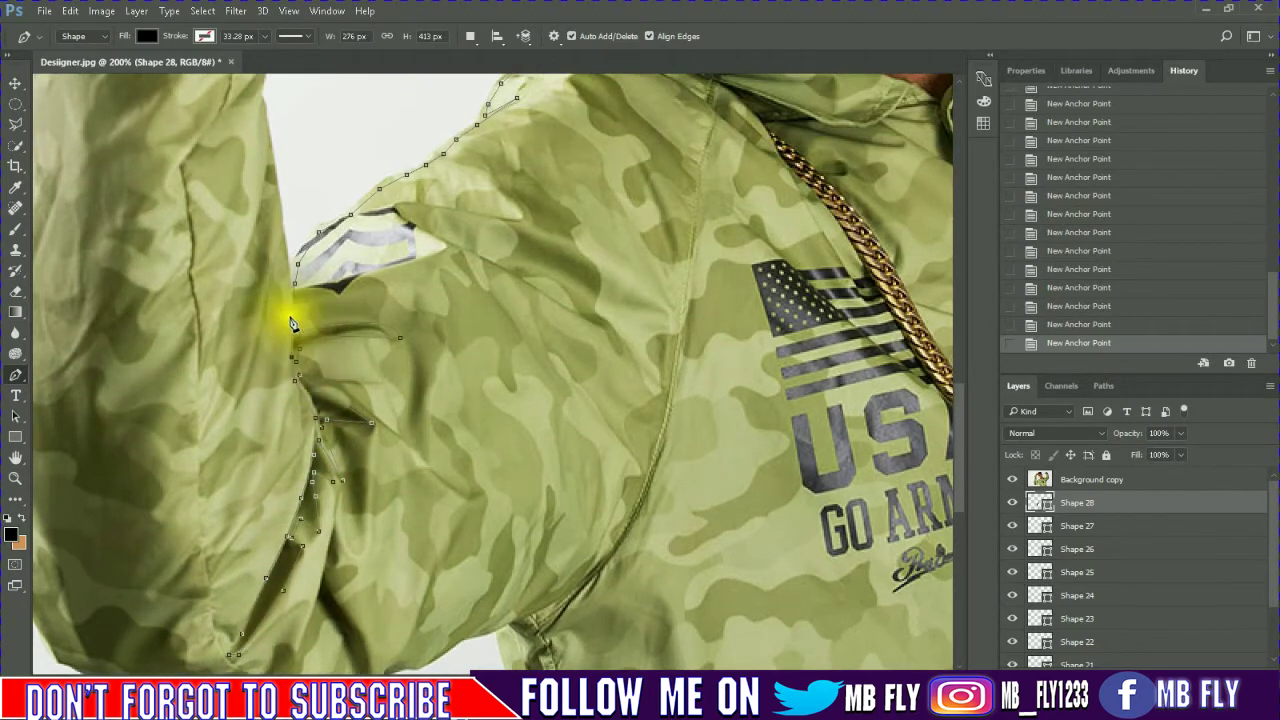
pyautogui.scroll(3, 129, 500)
pyautogui.scroll(3, 277, 528)
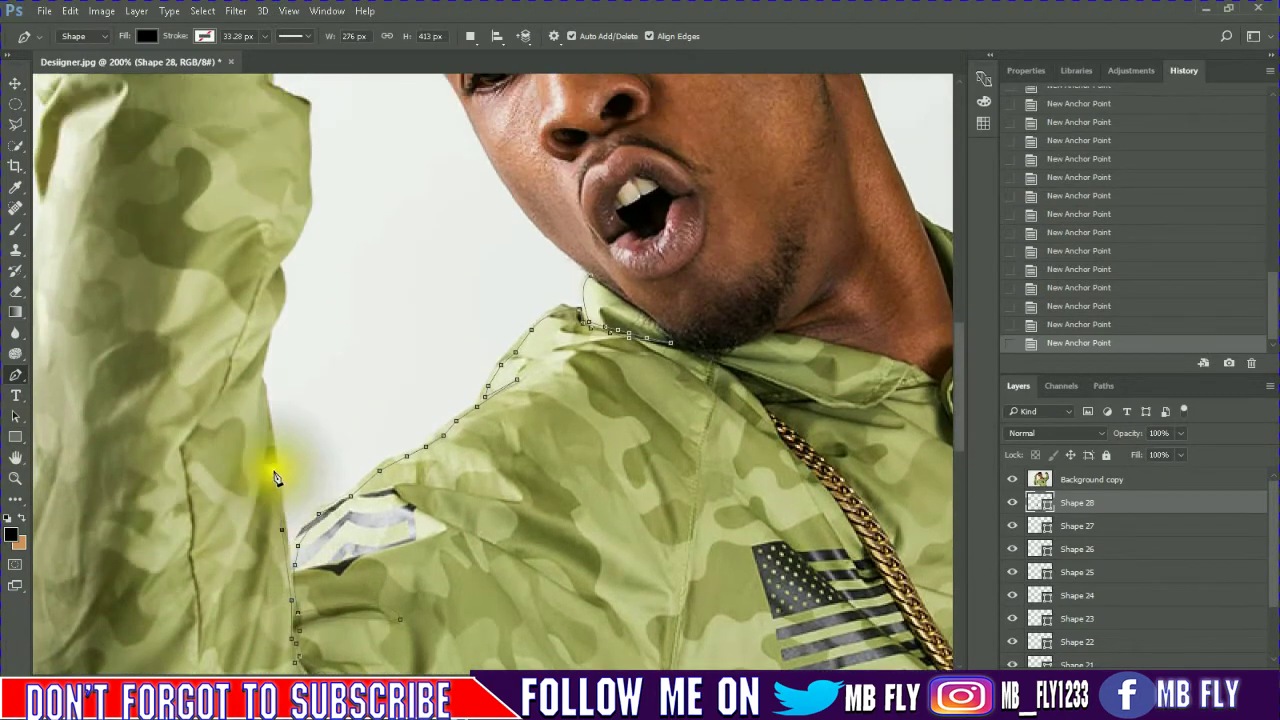
# Trace the outline up the outer edge of the raised arm to the top of the sleeve
pyautogui.click(260, 383)
pyautogui.click(266, 340)
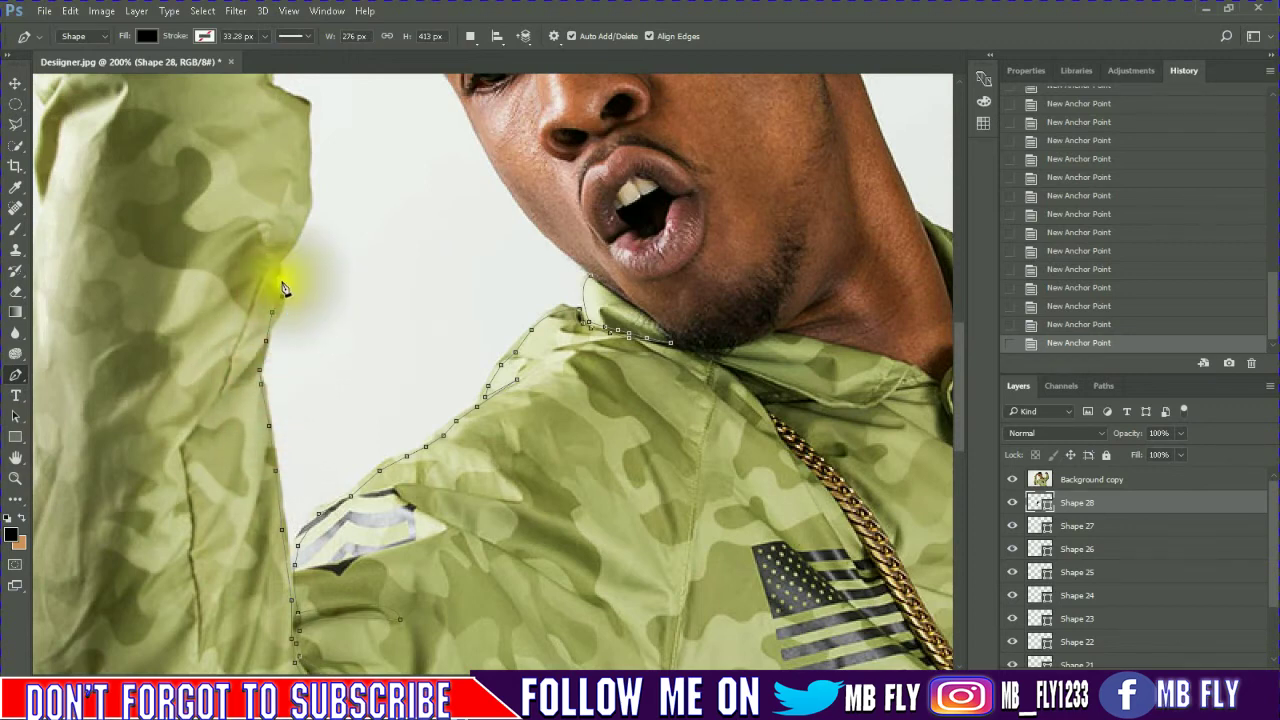
pyautogui.click(282, 296)
pyautogui.click(280, 268)
pyautogui.click(291, 238)
pyautogui.click(307, 205)
pyautogui.click(306, 166)
pyautogui.click(307, 131)
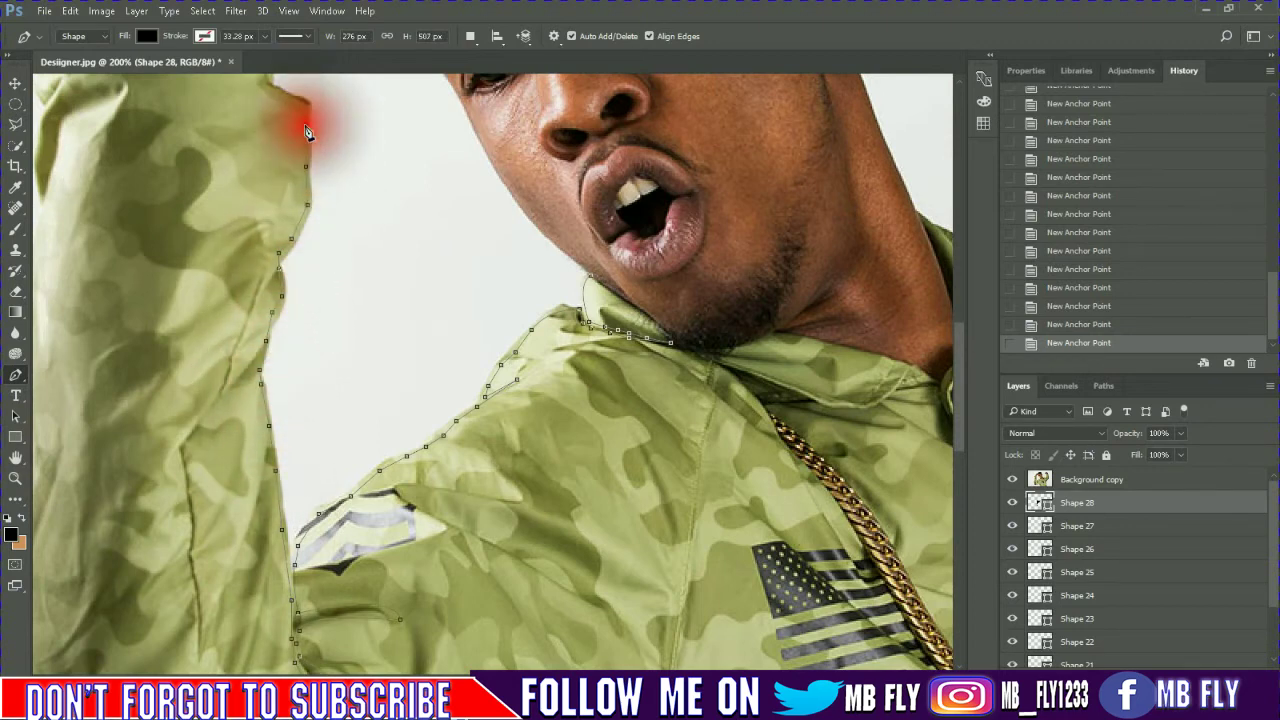
pyautogui.scroll(3, 310, 170)
pyautogui.click(270, 203)
pyautogui.click(263, 181)
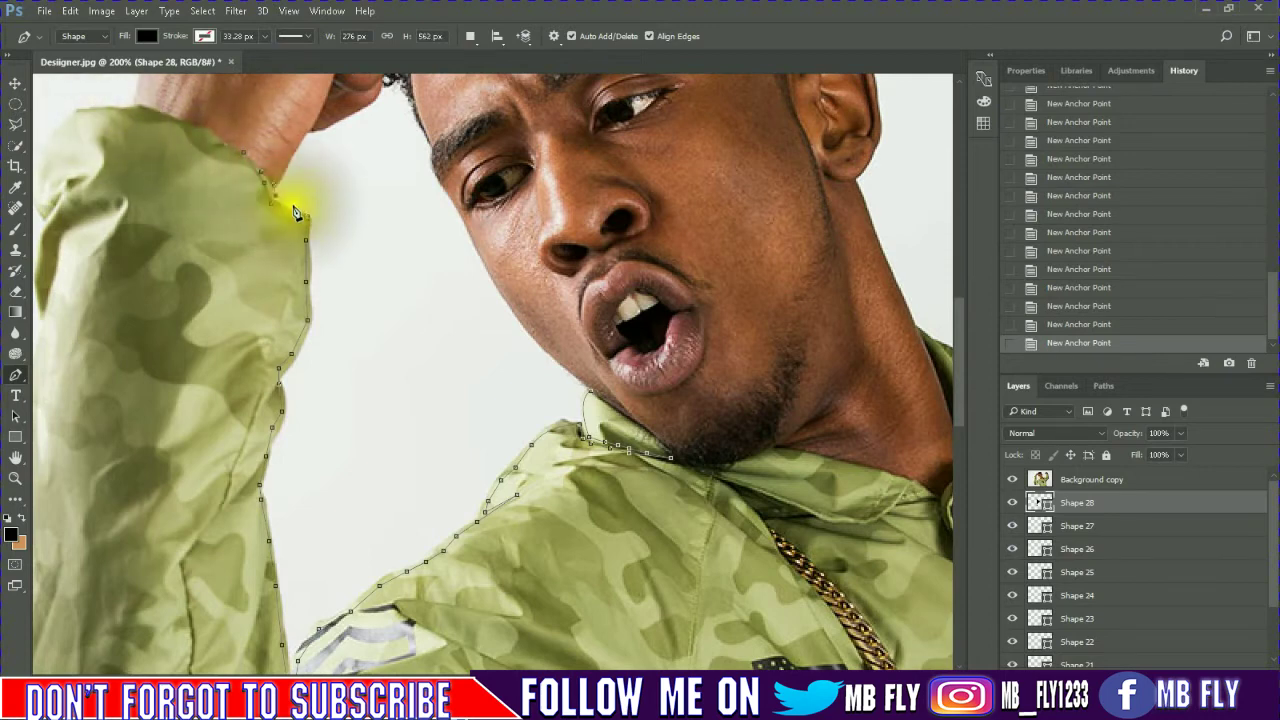
# Bring the outline back down to the chest and up to the collar, closing Shape 28 at the neck
pyautogui.click(285, 398)
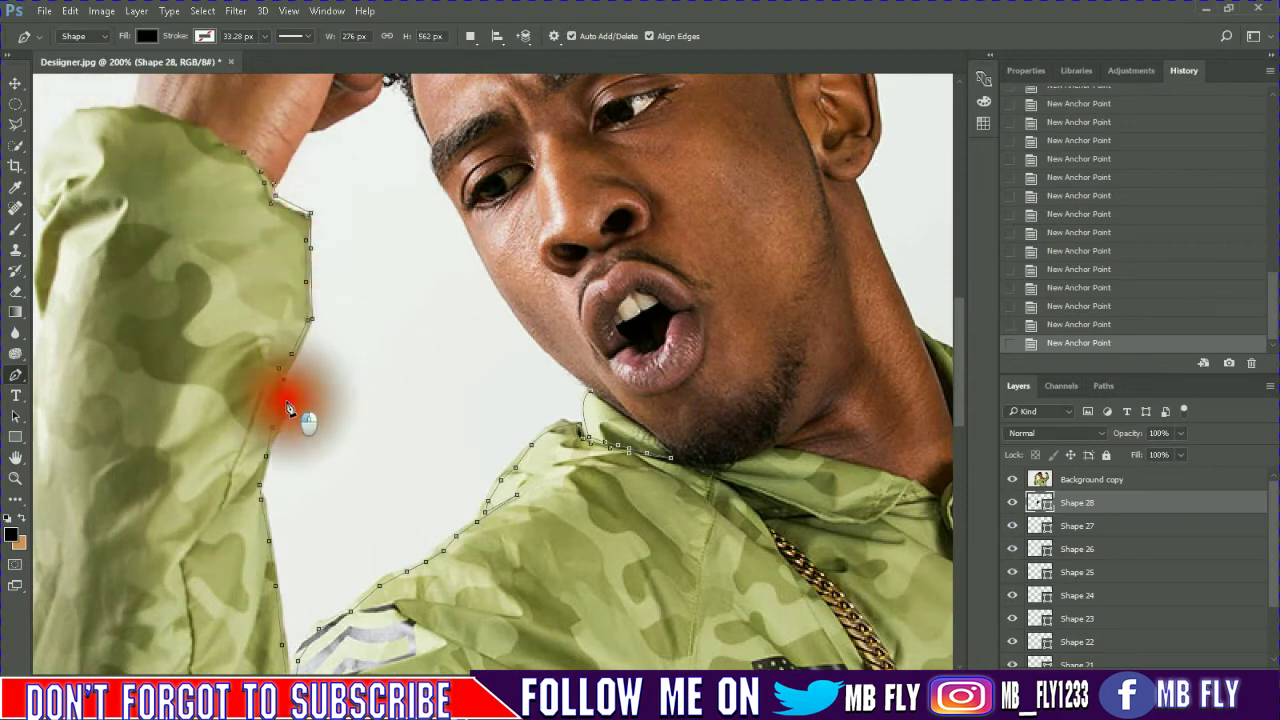
pyautogui.scroll(-3, 257, 434)
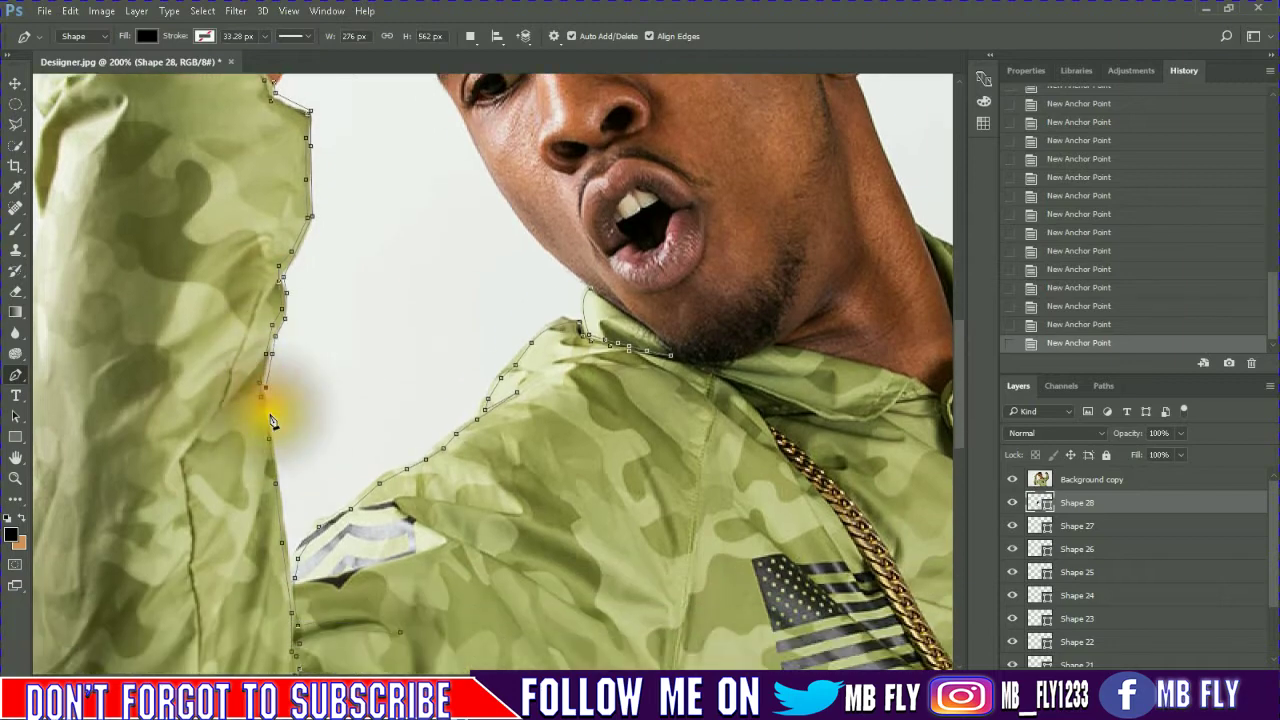
pyautogui.click(290, 574)
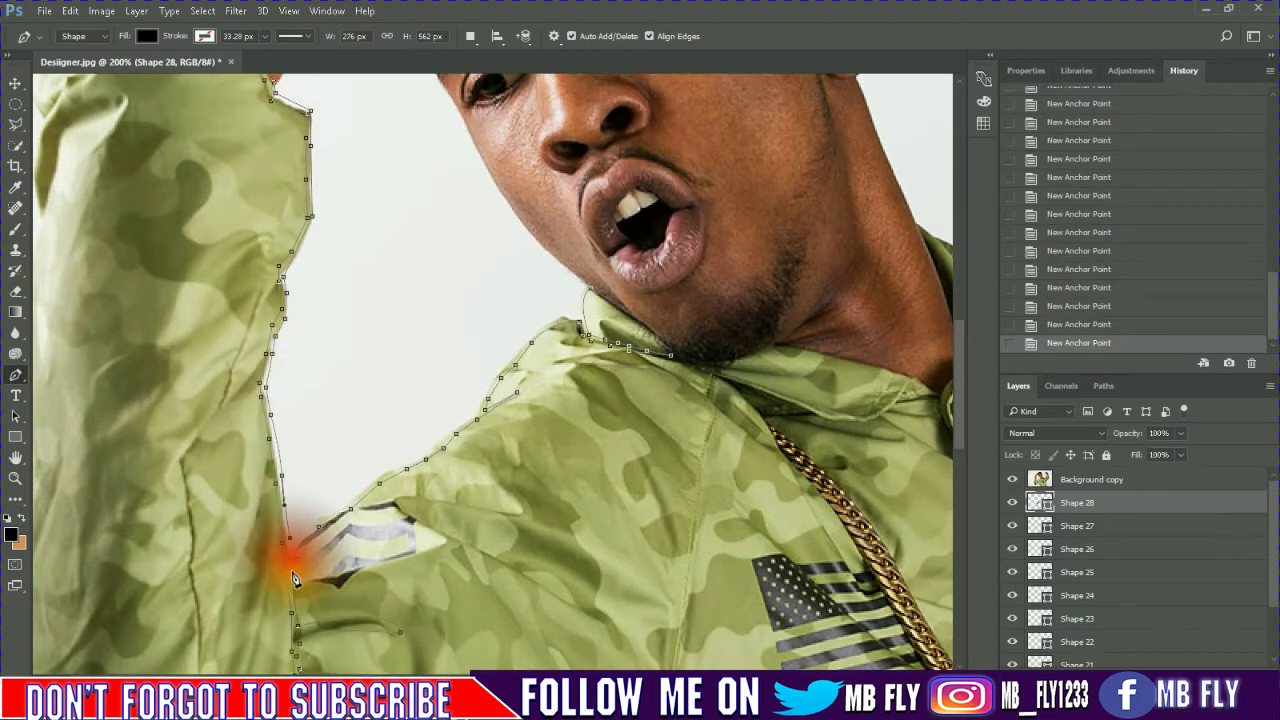
pyautogui.click(317, 524)
pyautogui.click(457, 428)
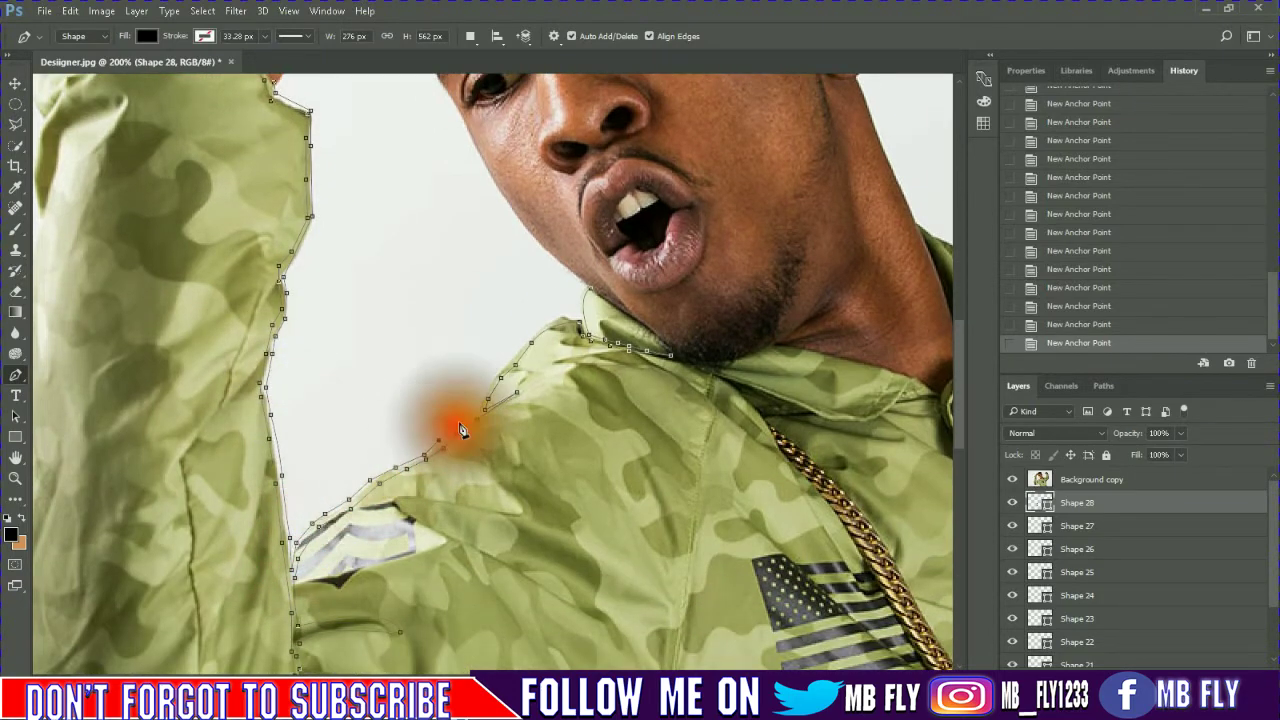
pyautogui.click(518, 343)
pyautogui.click(562, 312)
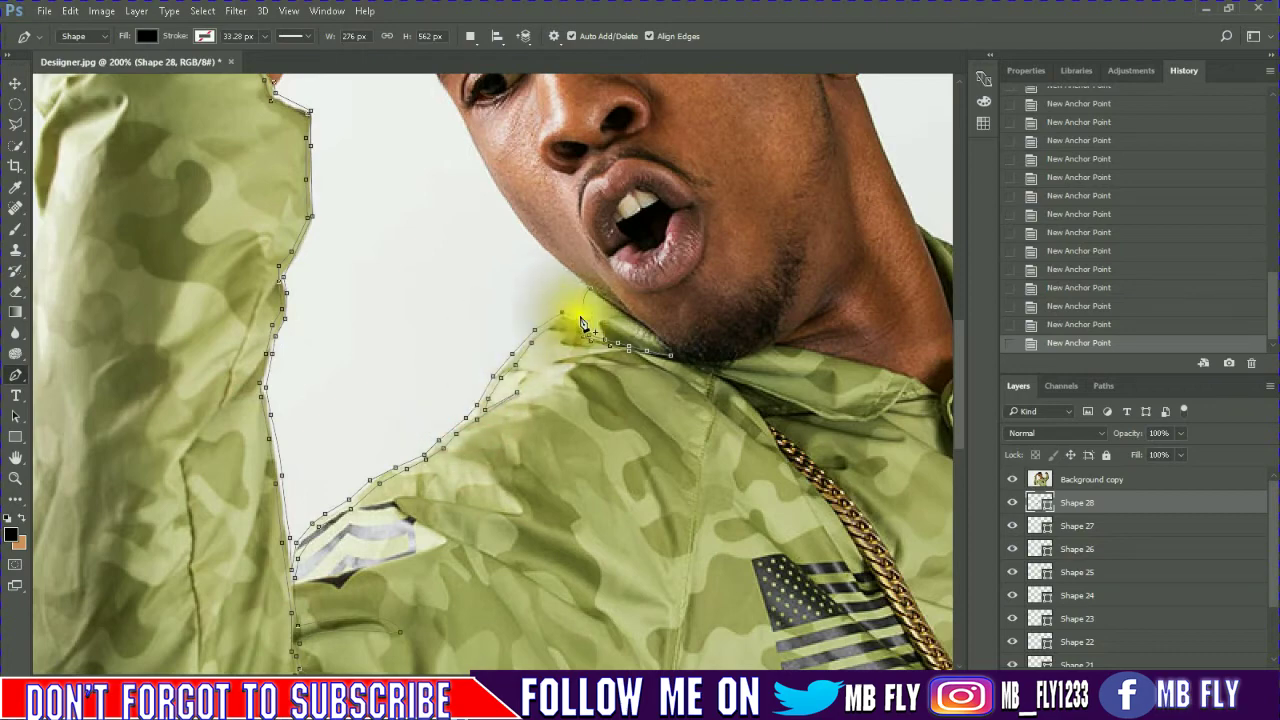
pyautogui.click(584, 287)
# Review the full line art with the photo hidden, then show the photo and return to 200%
pyautogui.click(1012, 479)
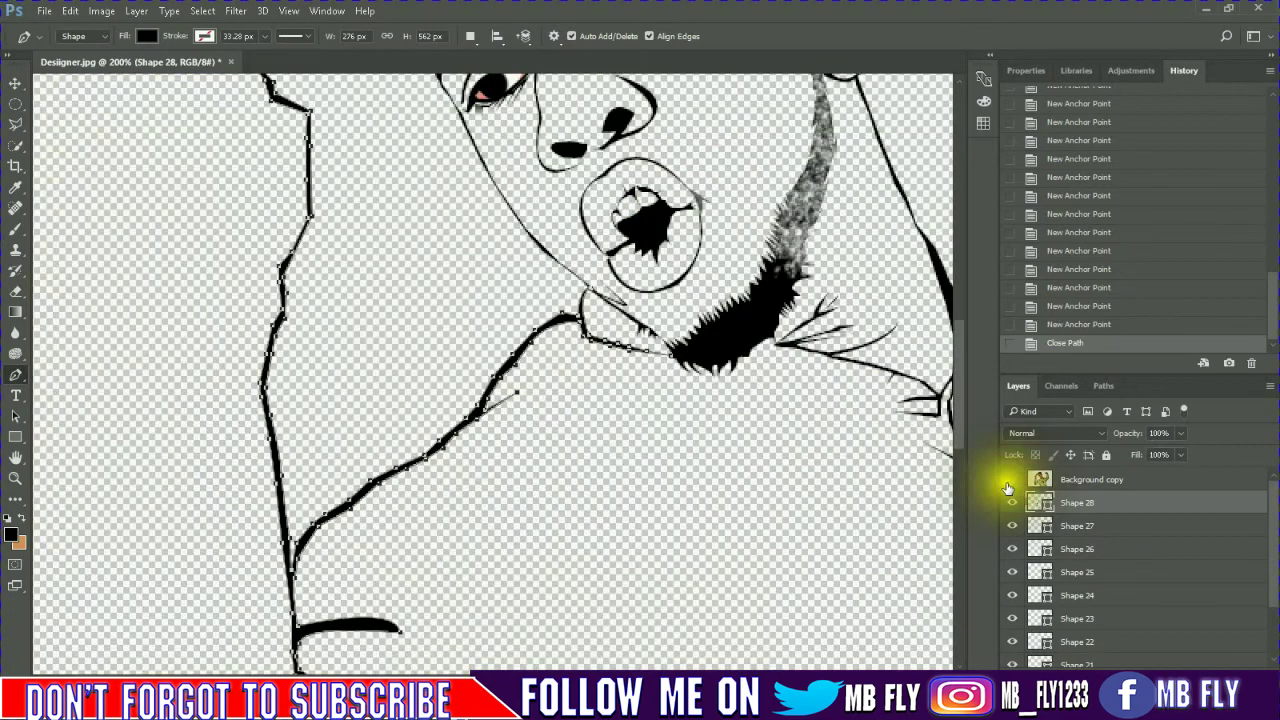
pyautogui.scroll(3, 506, 429)
pyautogui.hotkey('ctrl', '-')
pyautogui.hotkey('ctrl', '-')
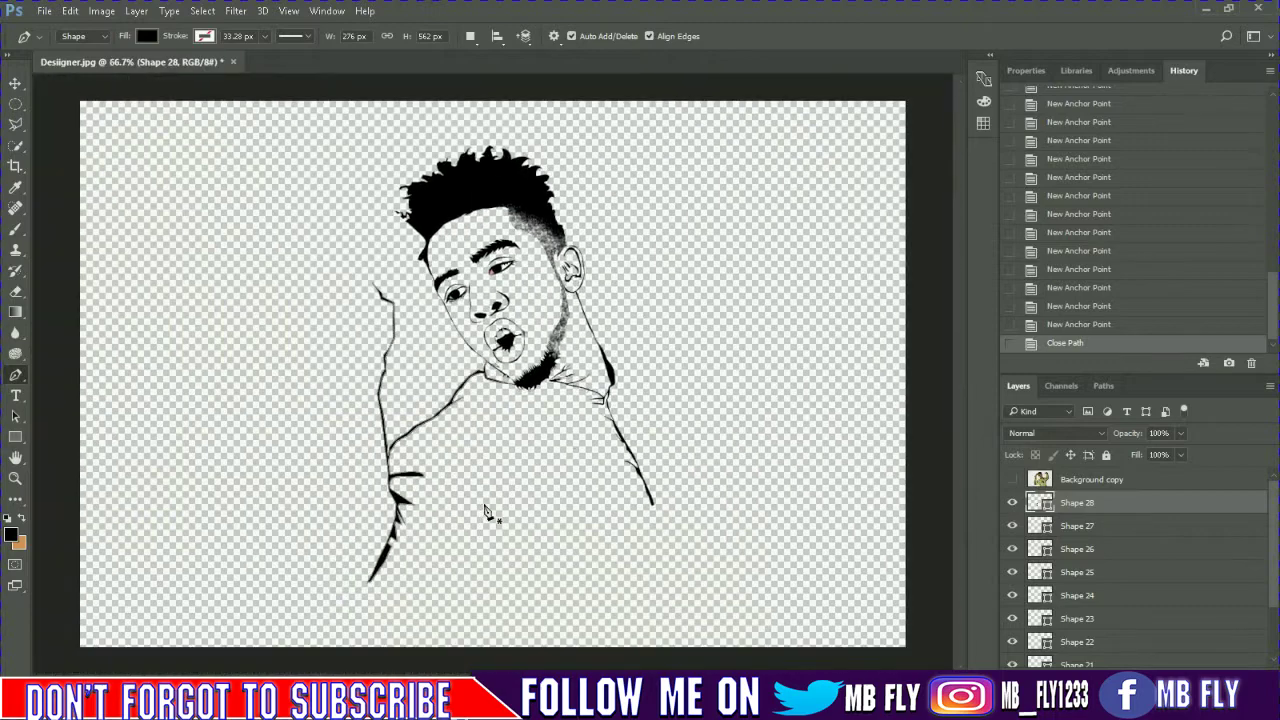
pyautogui.hotkey('ctrl', '+')
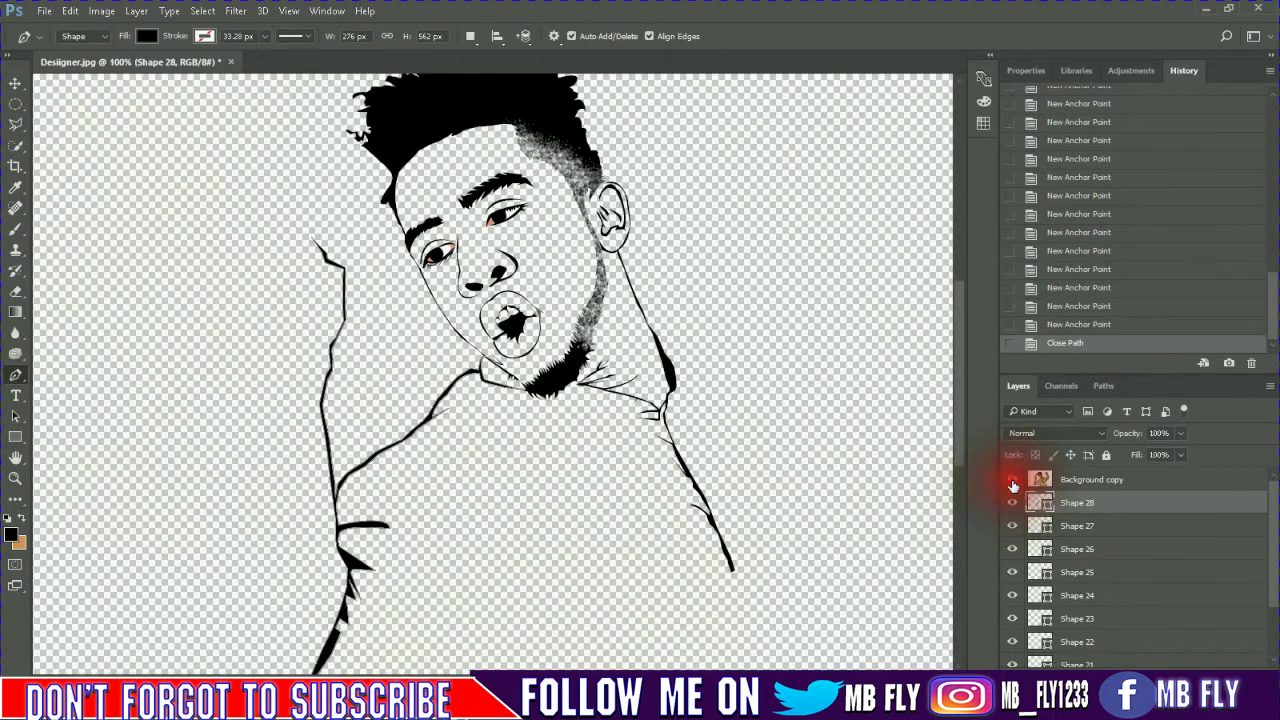
pyautogui.click(1012, 479)
pyautogui.hscroll(3, 737, 523)
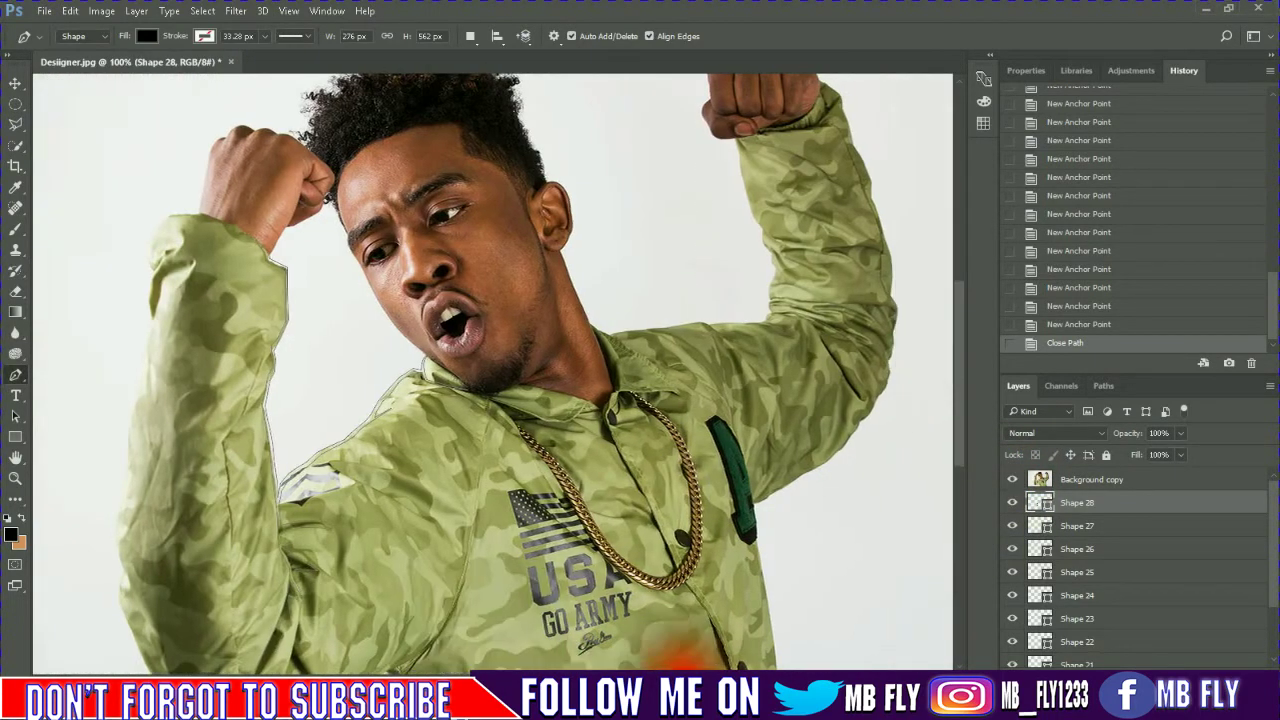
pyautogui.click(1012, 479)
pyautogui.hotkey('ctrl', '+')
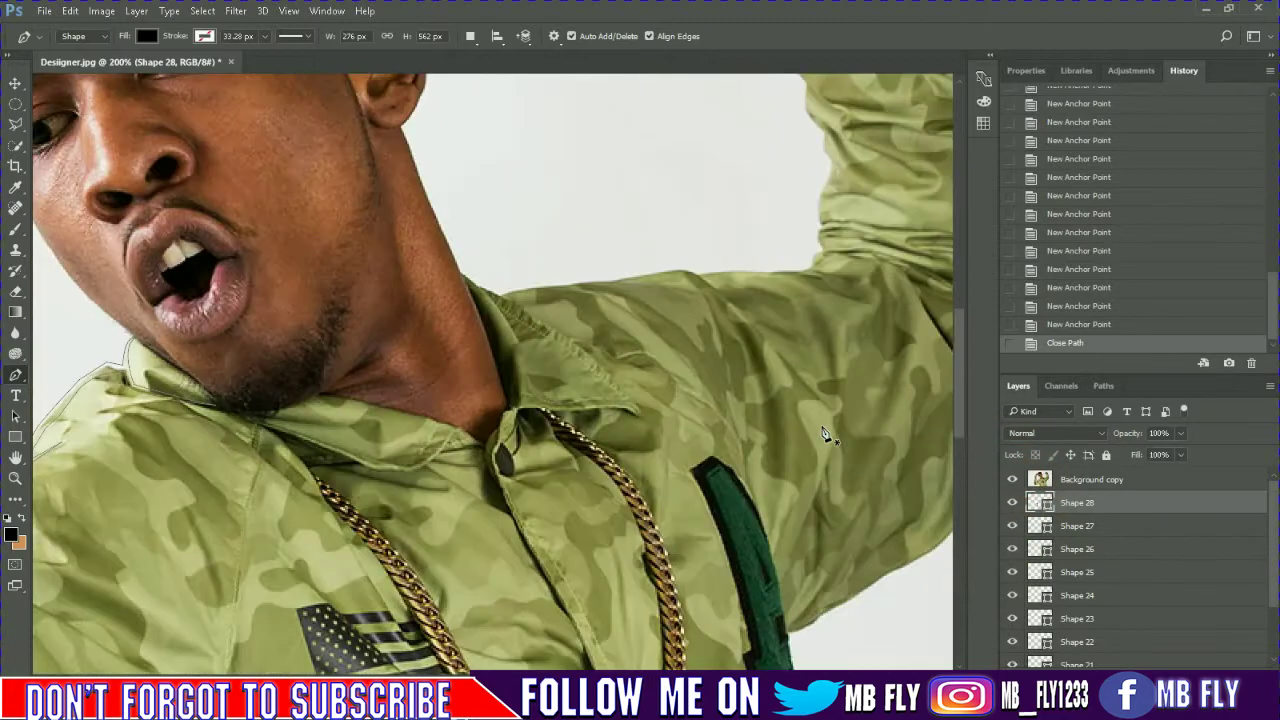
# Begin Shape 29 at the neck with anchors along the collar fold toward the gold chain
pyautogui.click(463, 275)
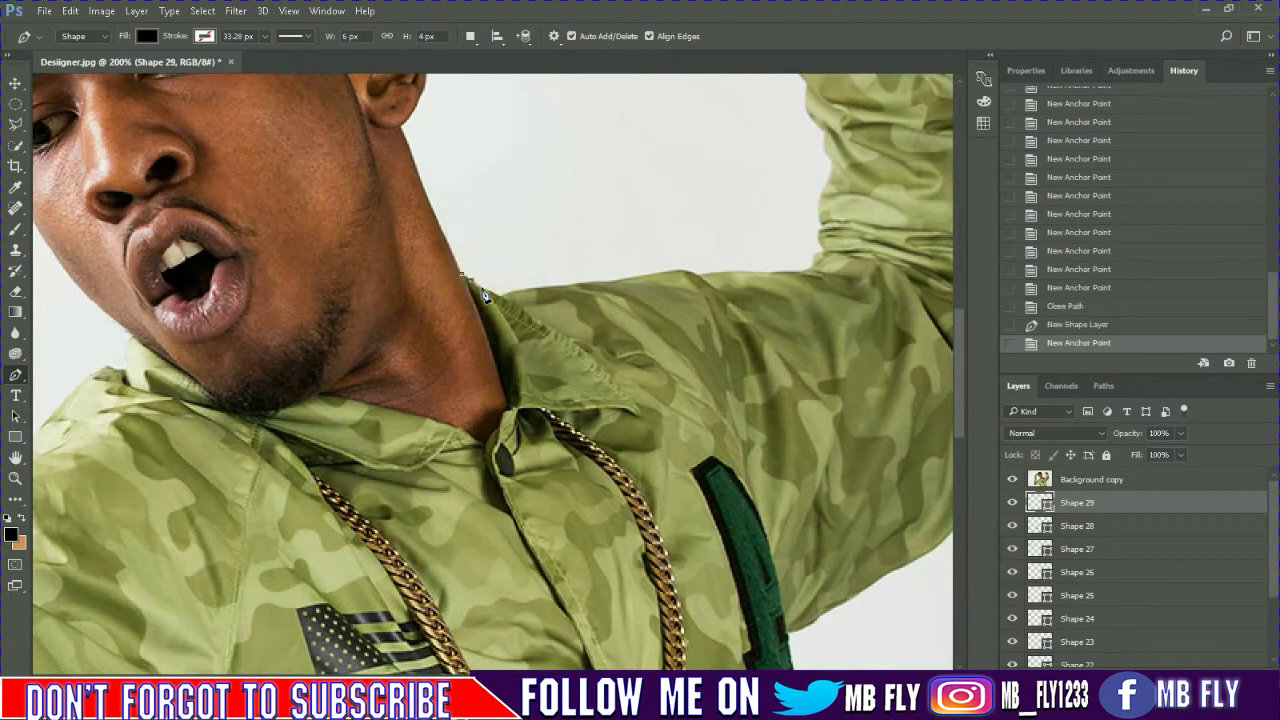
pyautogui.click(530, 313)
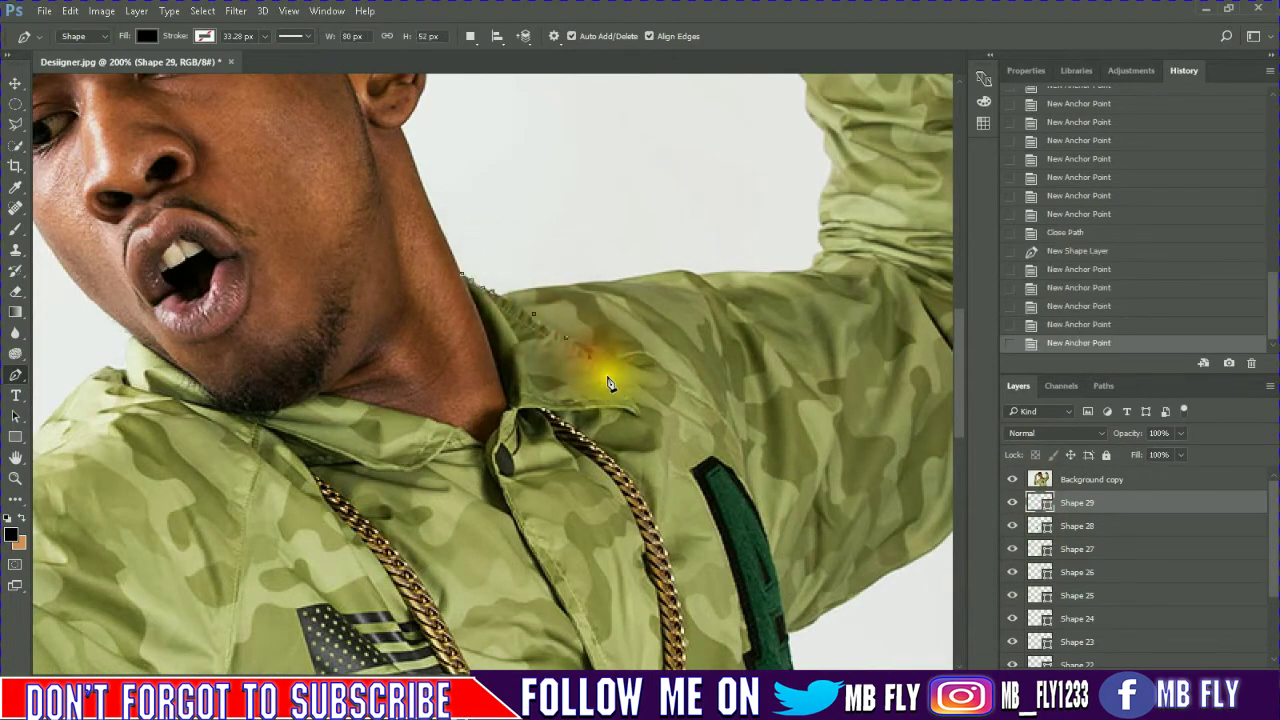
pyautogui.click(634, 408)
pyautogui.click(565, 413)
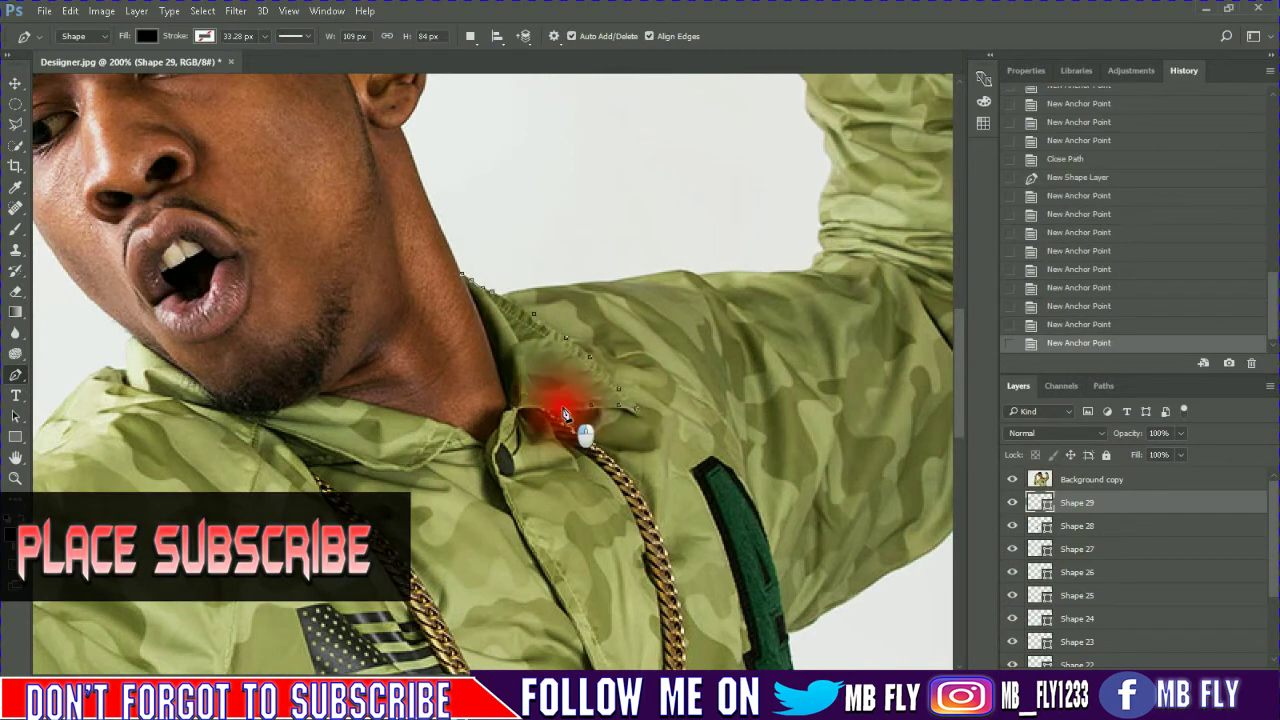
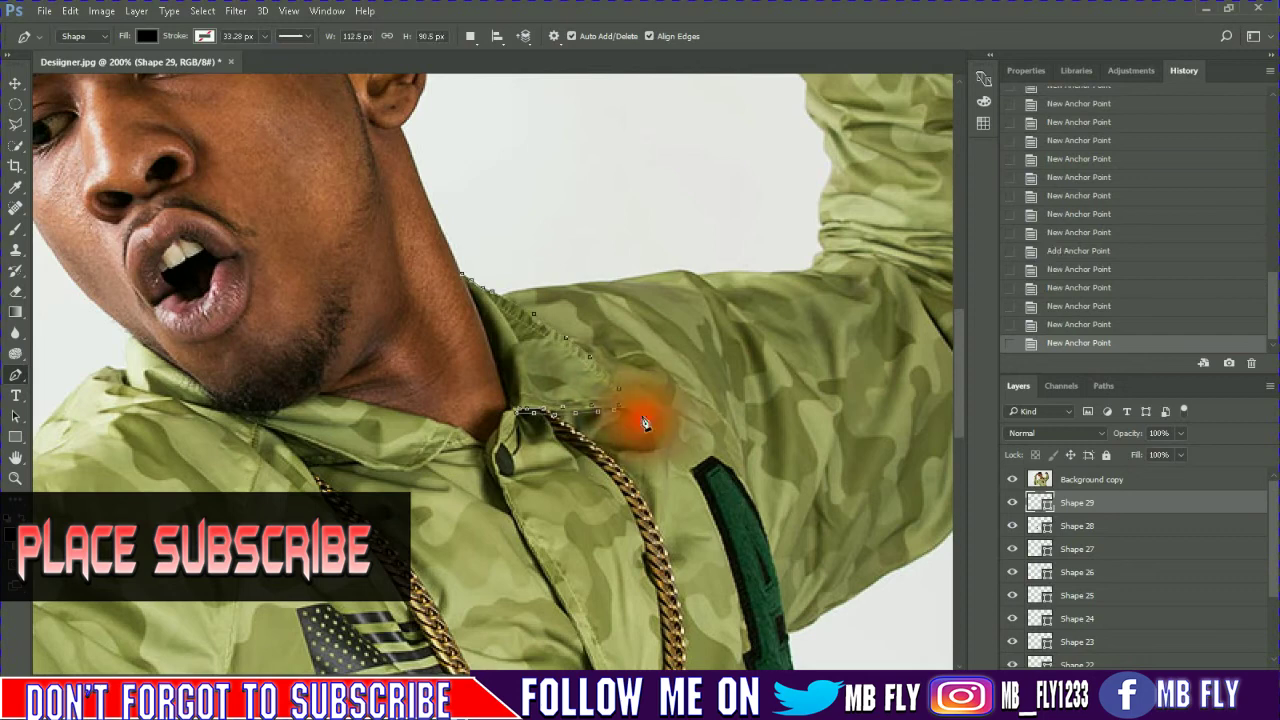
# Trace the collar and top of the shoulder to the arm, curving around the shoulder bend
pyautogui.click(612, 374)
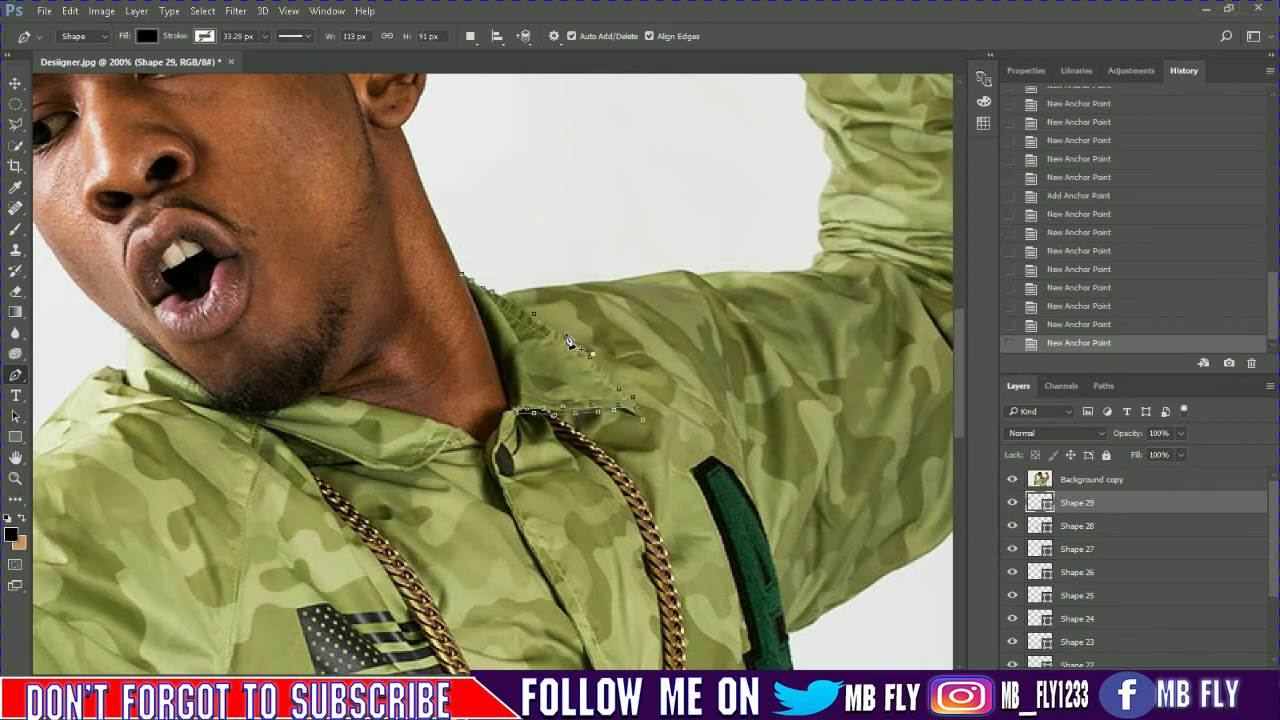
pyautogui.click(520, 307)
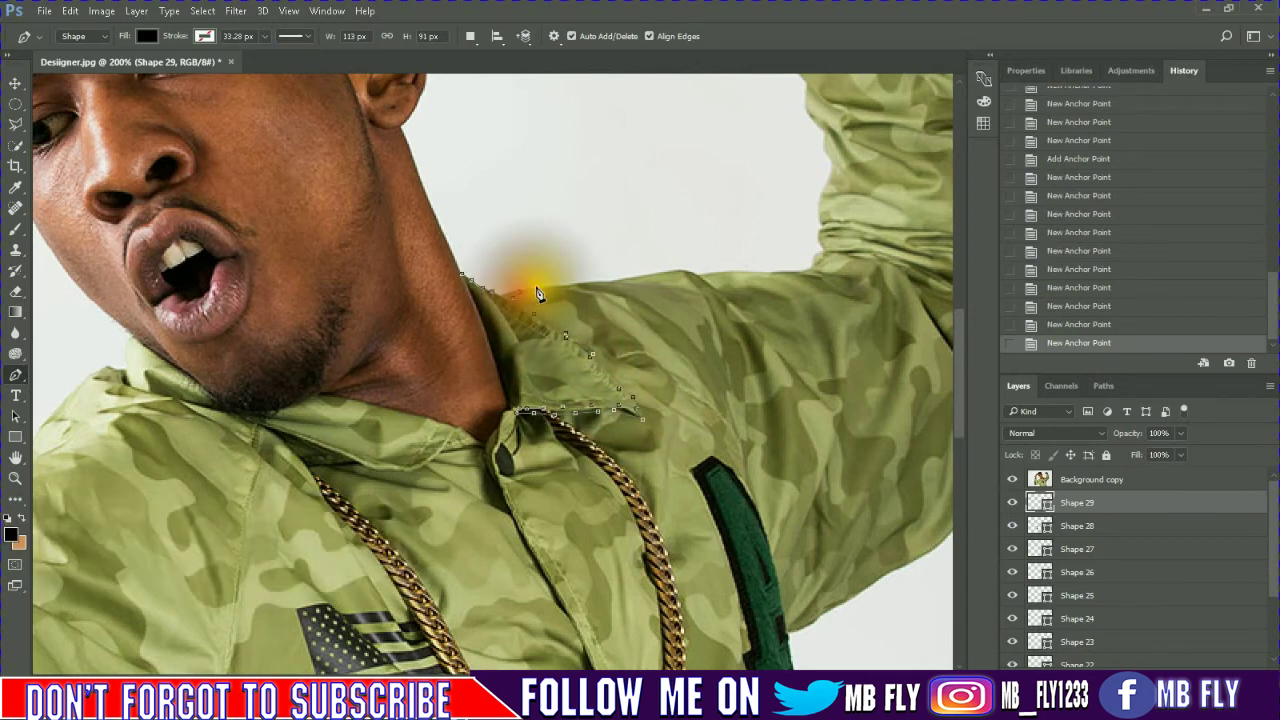
pyautogui.click(597, 284)
pyautogui.click(675, 273)
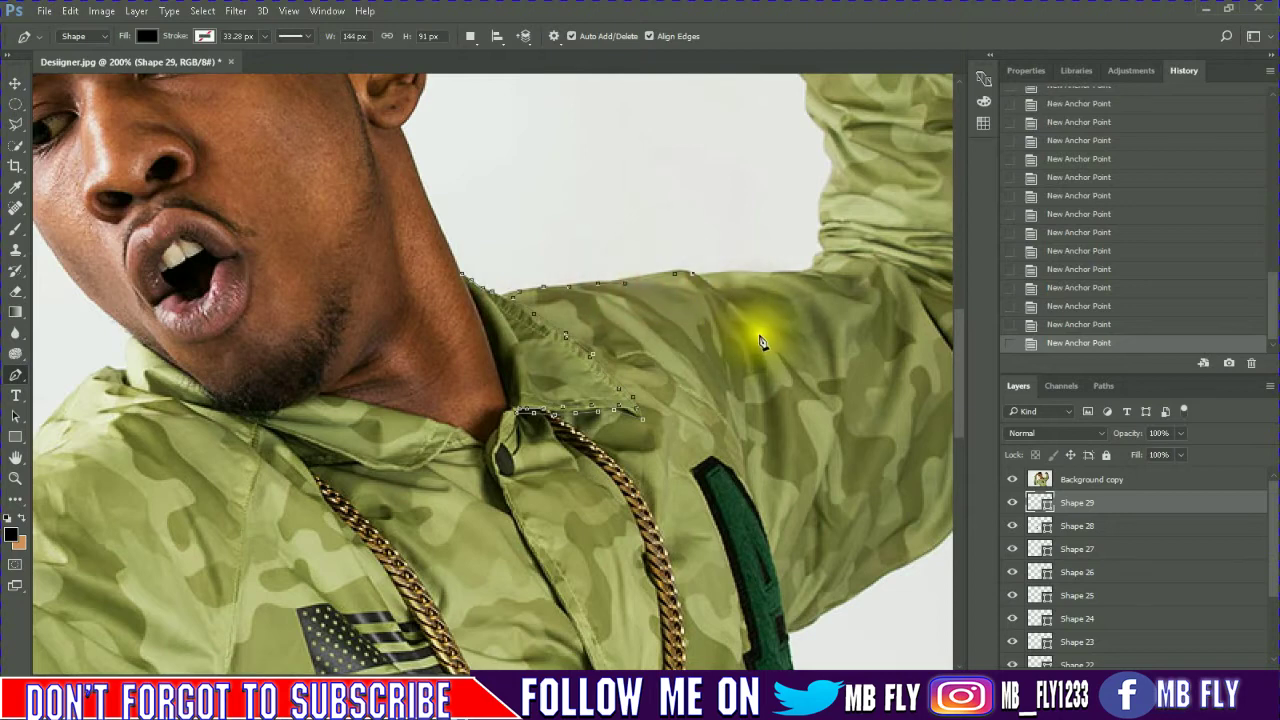
pyautogui.click(708, 275)
pyautogui.click(776, 273)
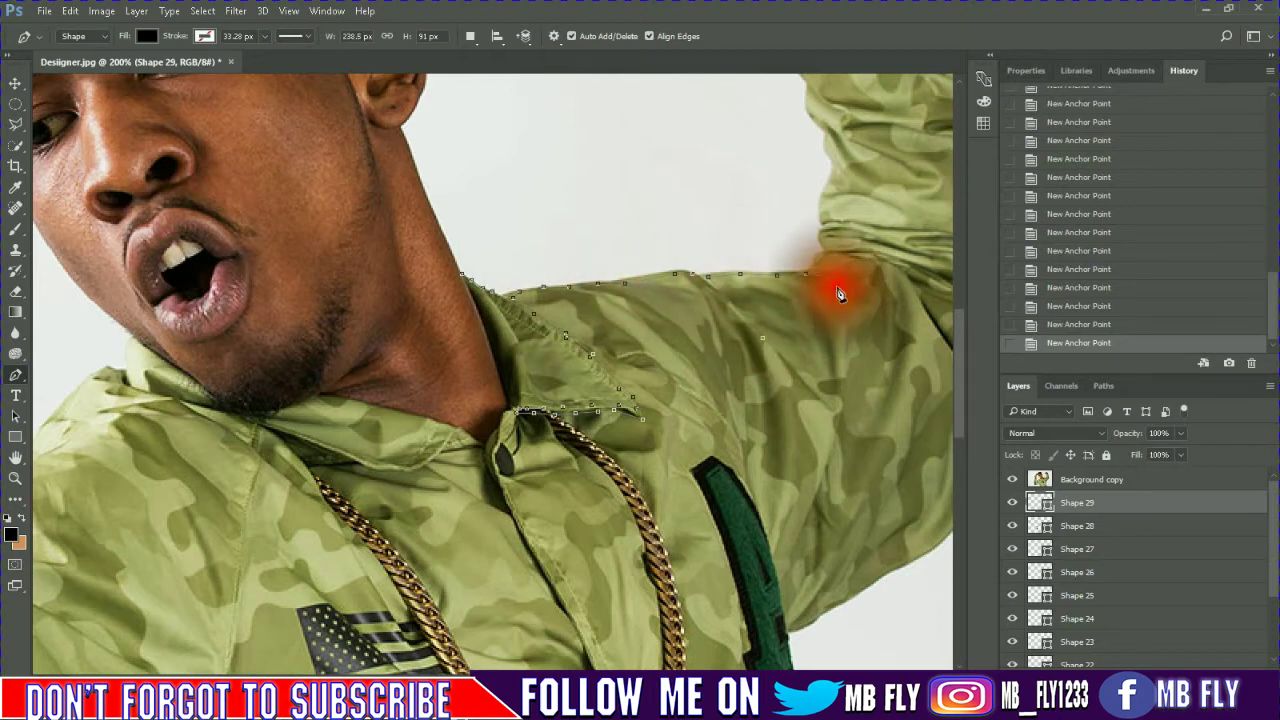
pyautogui.click(822, 257)
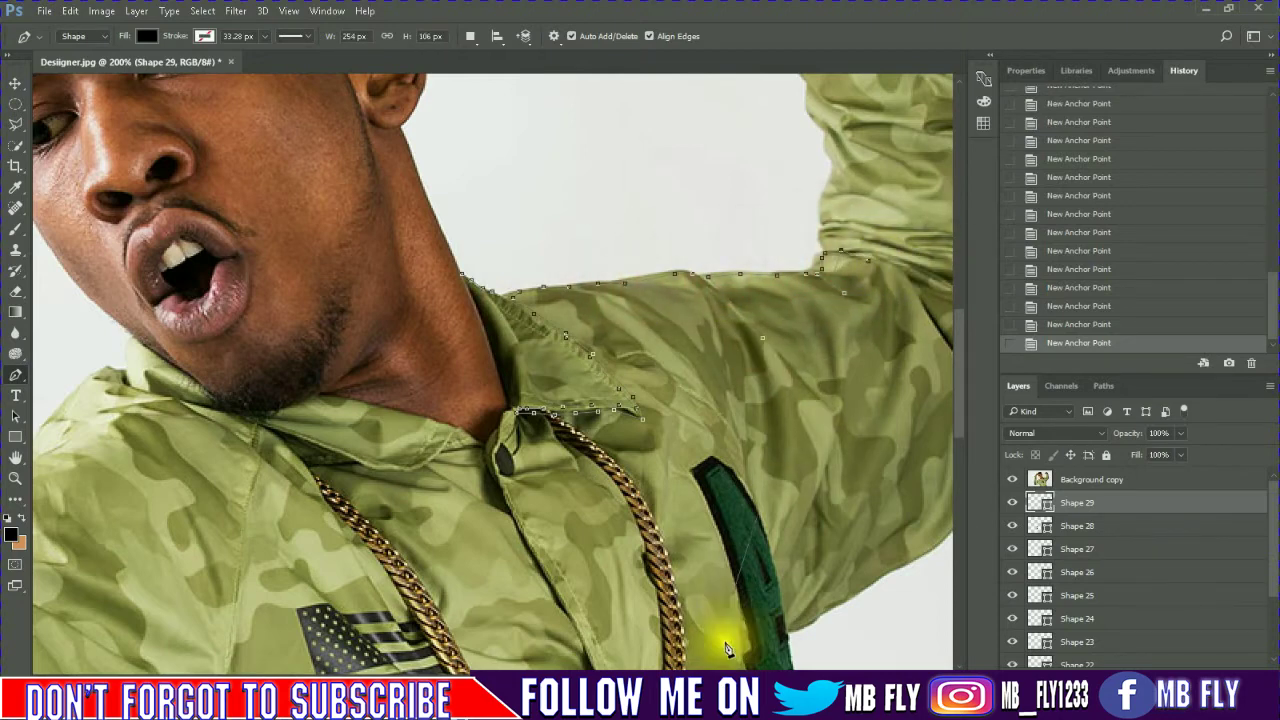
pyautogui.hscroll(5, 752, 656)
pyautogui.moveTo(691, 315); pyautogui.dragTo(670, 272)
pyautogui.moveTo(545, 236); pyautogui.dragTo(478, 261)
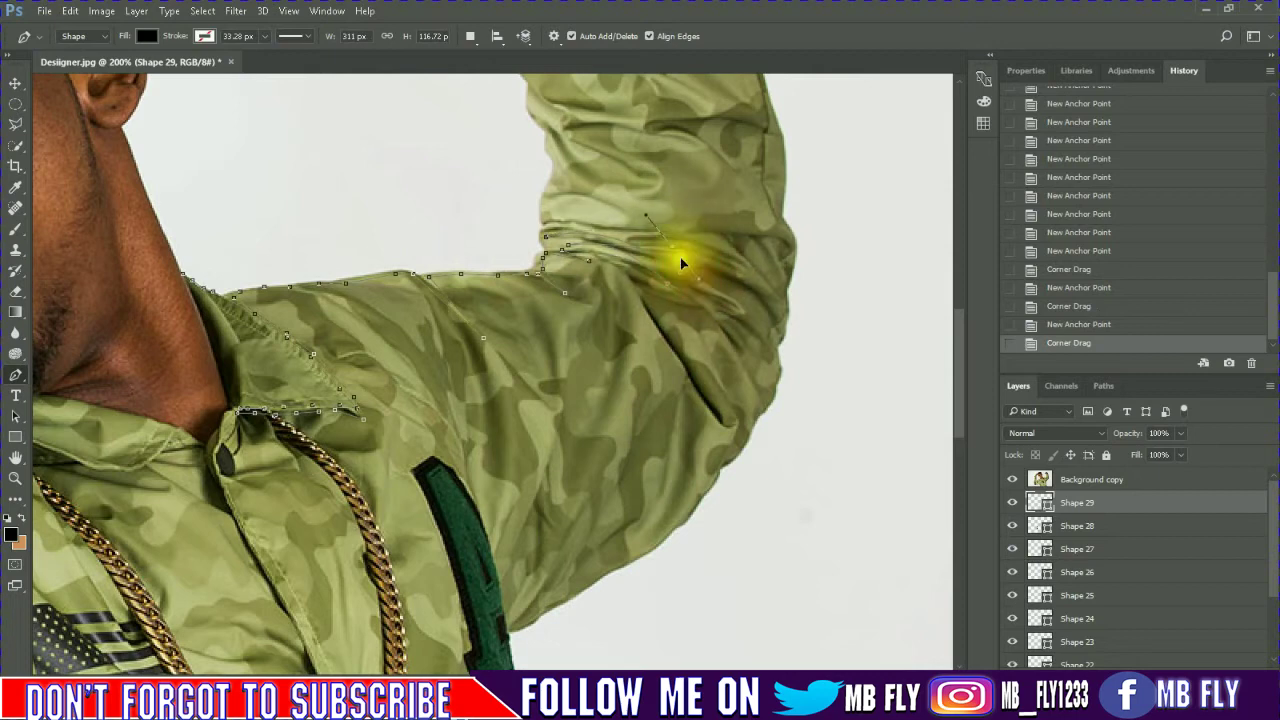
# Continue the outline from the elbow crease up the raised arm's outer edge to the fist
pyautogui.click(541, 208)
pyautogui.scroll(5, 550, 280)
pyautogui.click(556, 397)
pyautogui.click(556, 370)
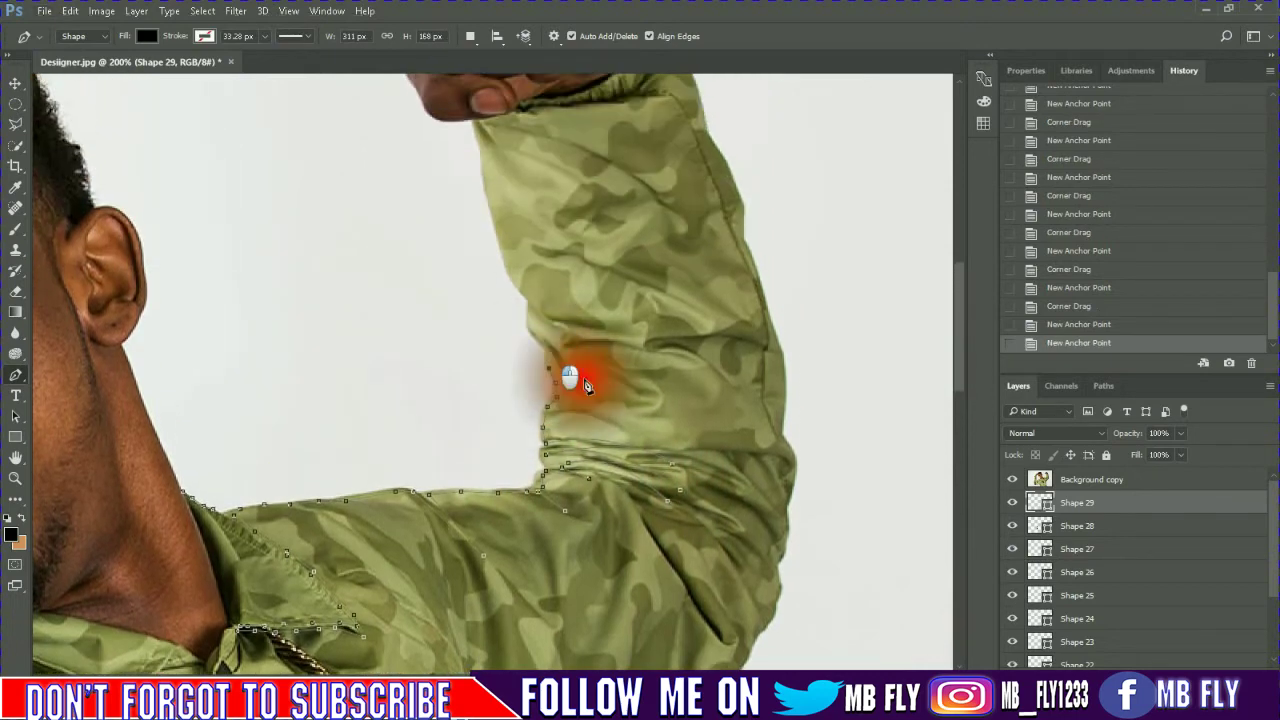
pyautogui.click(548, 344)
pyautogui.click(535, 296)
pyautogui.click(520, 287)
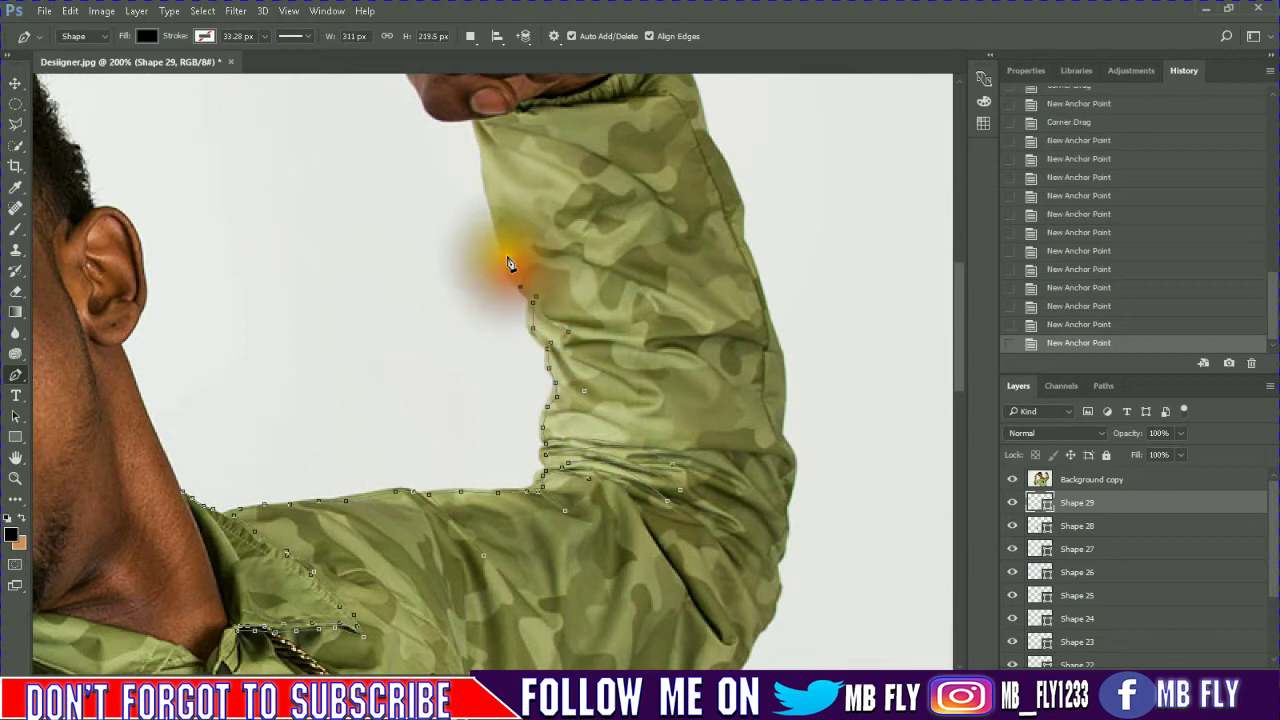
pyautogui.click(504, 248)
pyautogui.click(492, 187)
pyautogui.click(486, 158)
pyautogui.click(481, 124)
pyautogui.scroll(3, 557, 232)
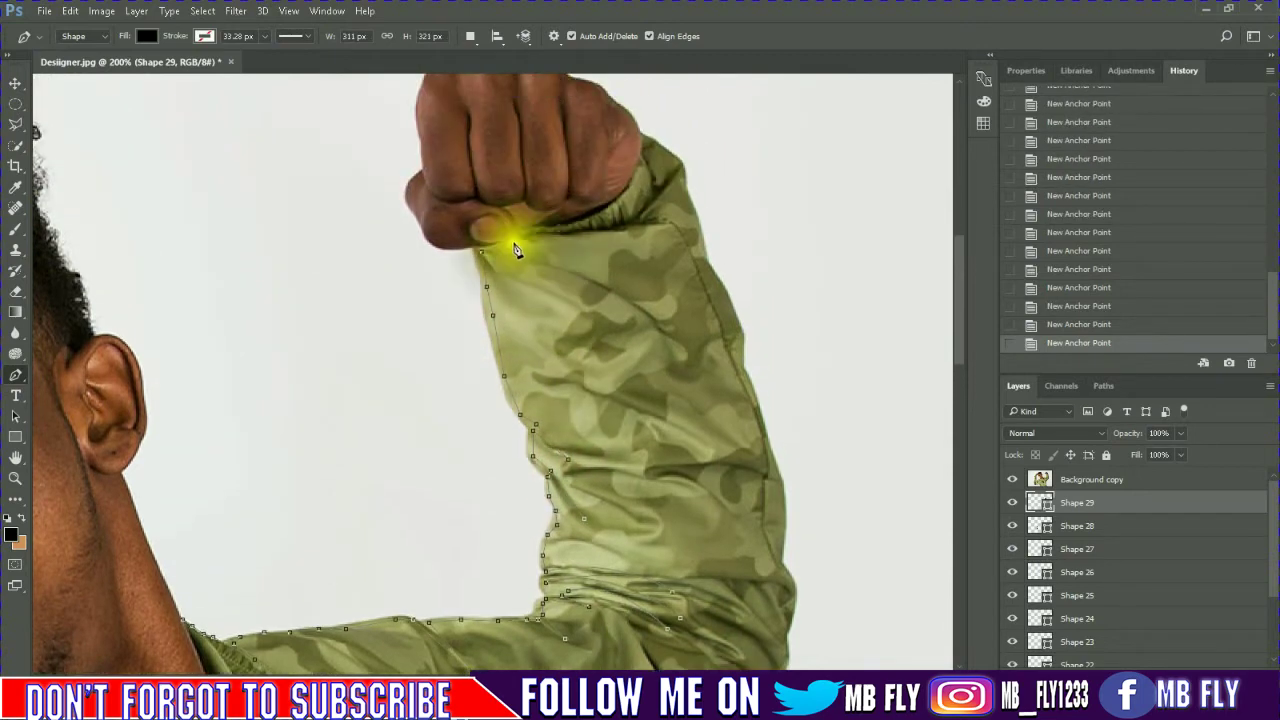
# Trace back down the inner arm and underside, then close the Shape 29 path
pyautogui.click(486, 255)
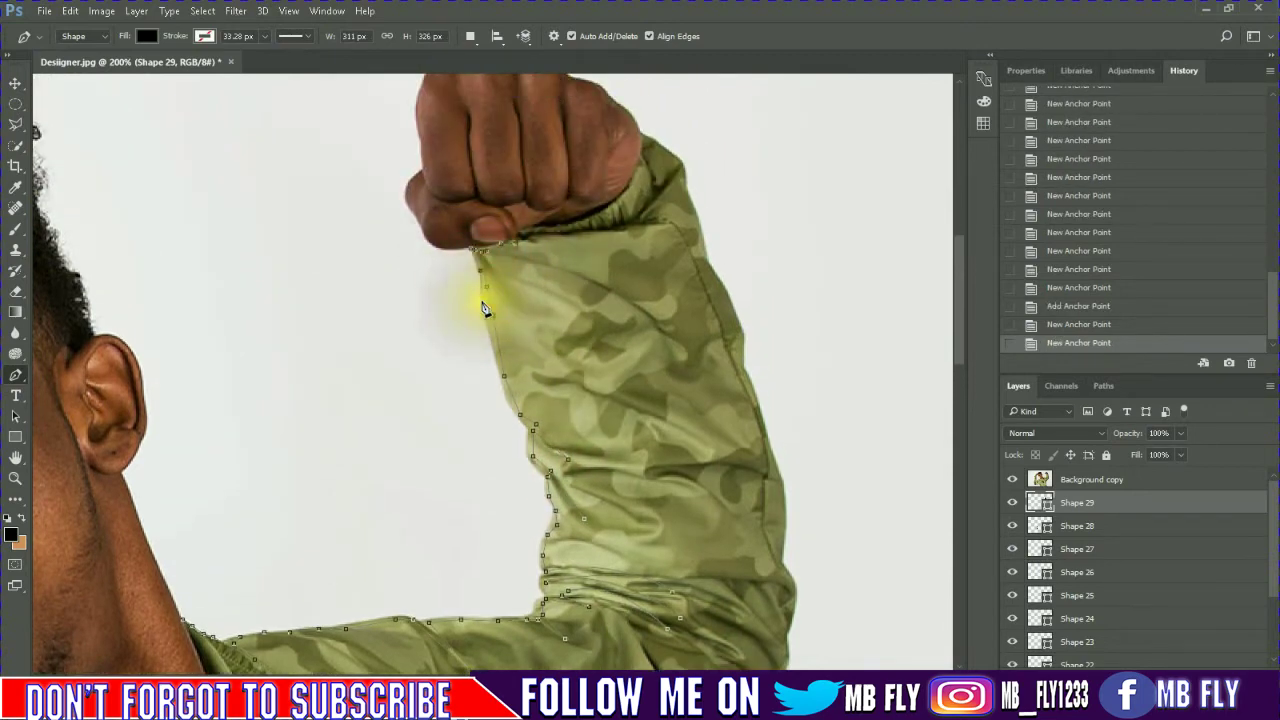
pyautogui.click(496, 366)
pyautogui.click(533, 430)
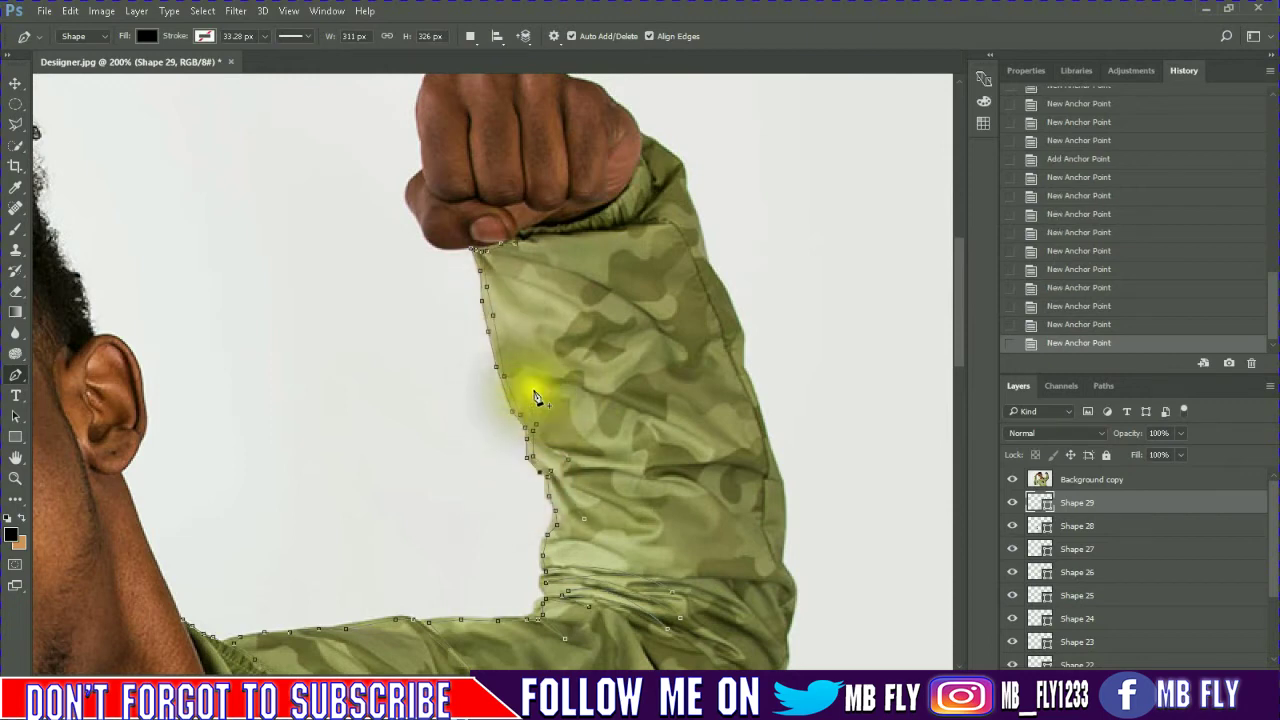
pyautogui.scroll(-3, 537, 391)
pyautogui.click(531, 380)
pyautogui.click(540, 447)
pyautogui.moveTo(540, 447); pyautogui.dragTo(537, 478)
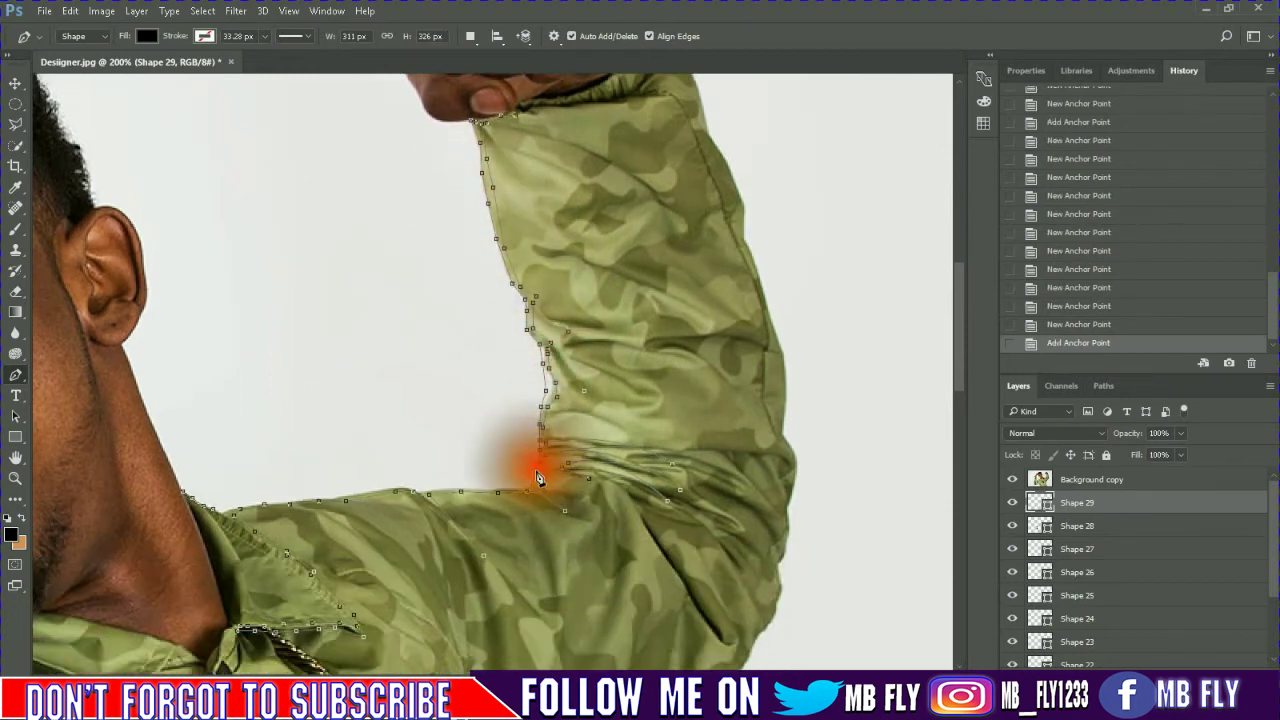
pyautogui.click(398, 488)
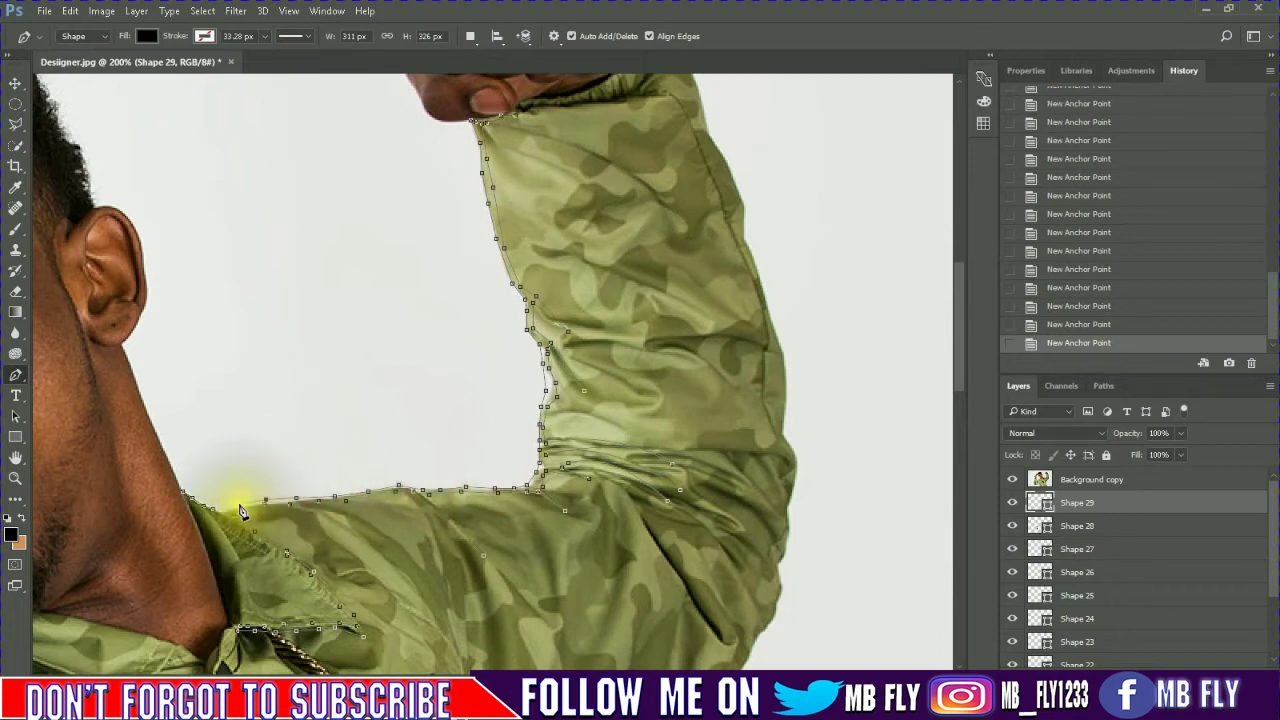
pyautogui.click(524, 483)
pyautogui.click(1012, 479)
pyautogui.hotkey('ctrl', '-')
pyautogui.hotkey('ctrl', '-')
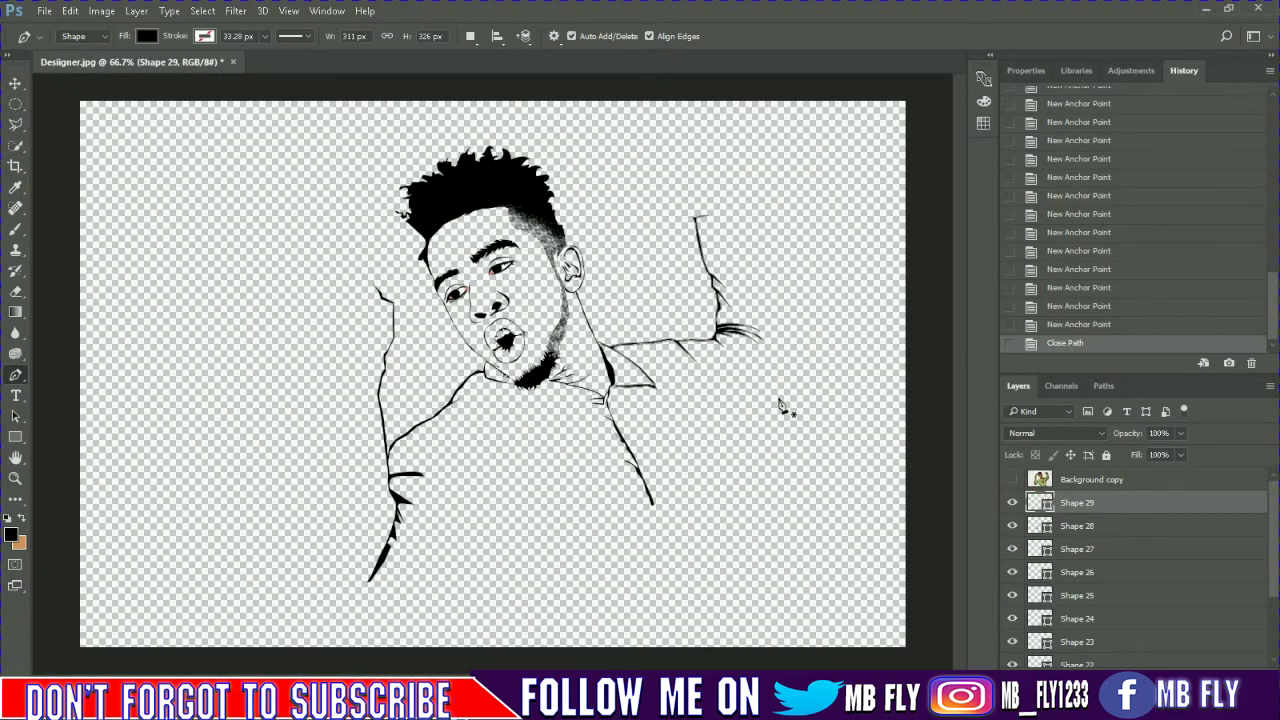
pyautogui.click(1012, 479)
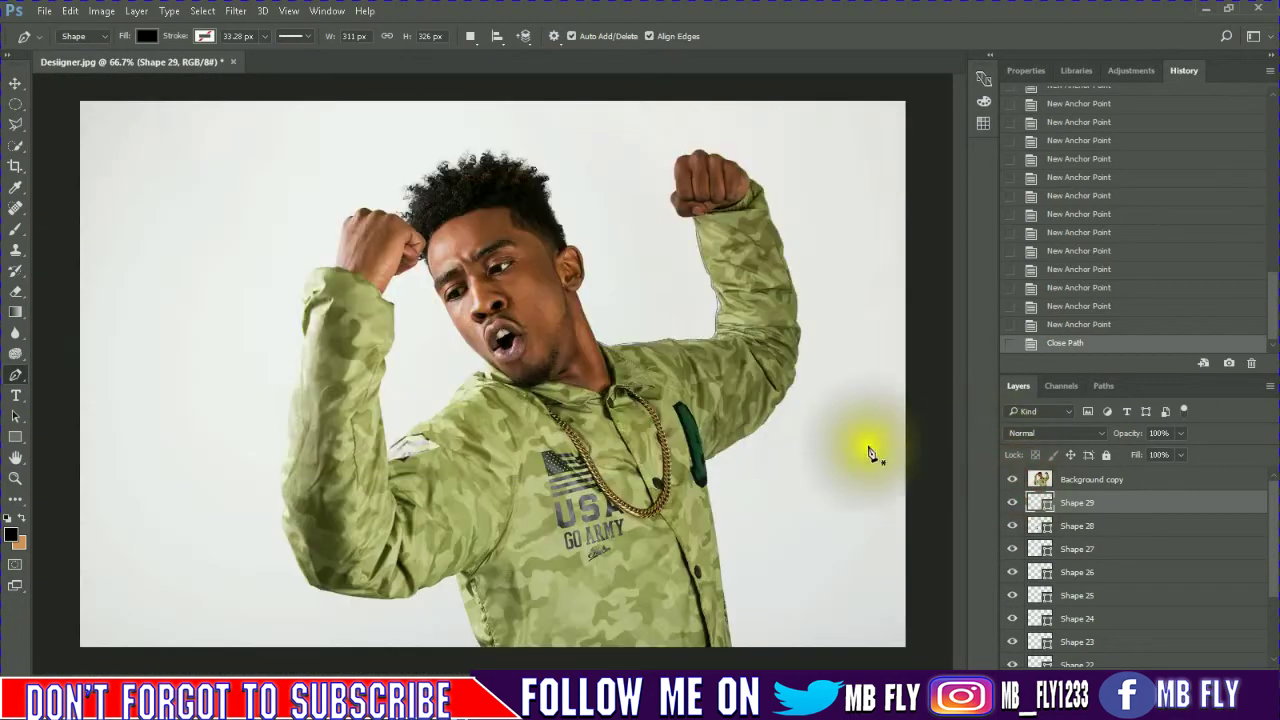
pyautogui.scroll(3, 590, 558)
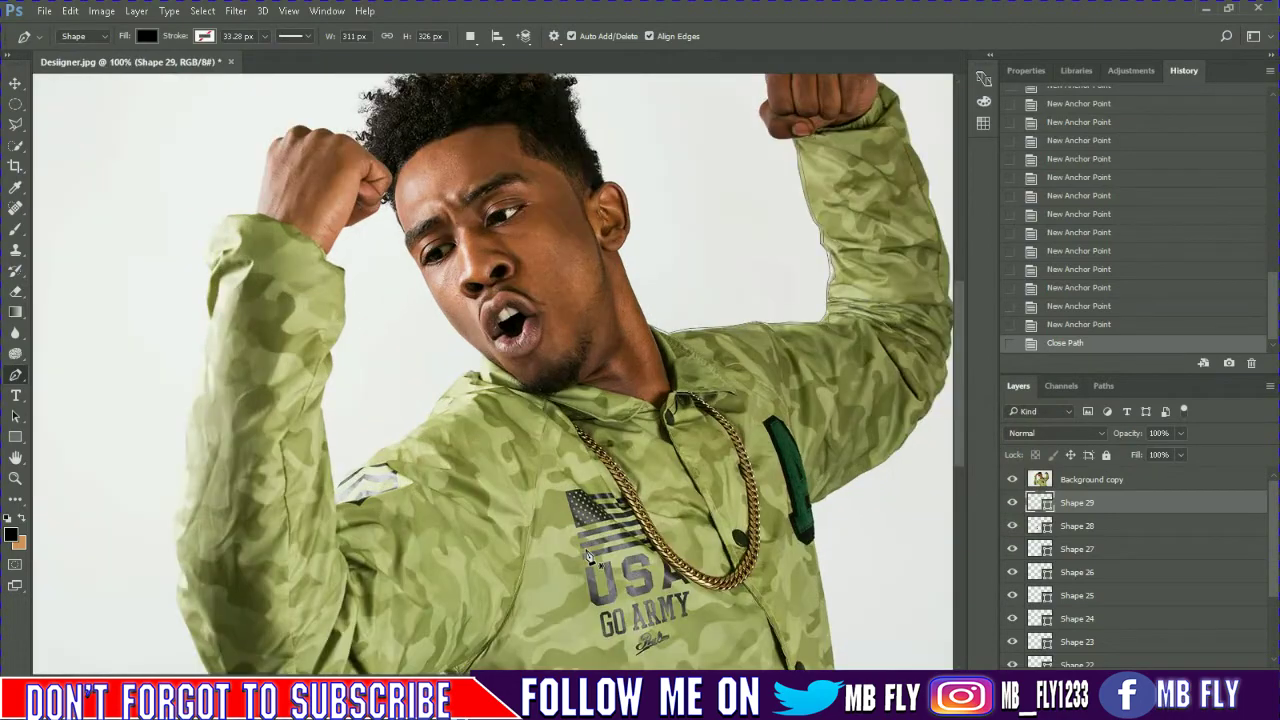
pyautogui.scroll(2, 620, 580)
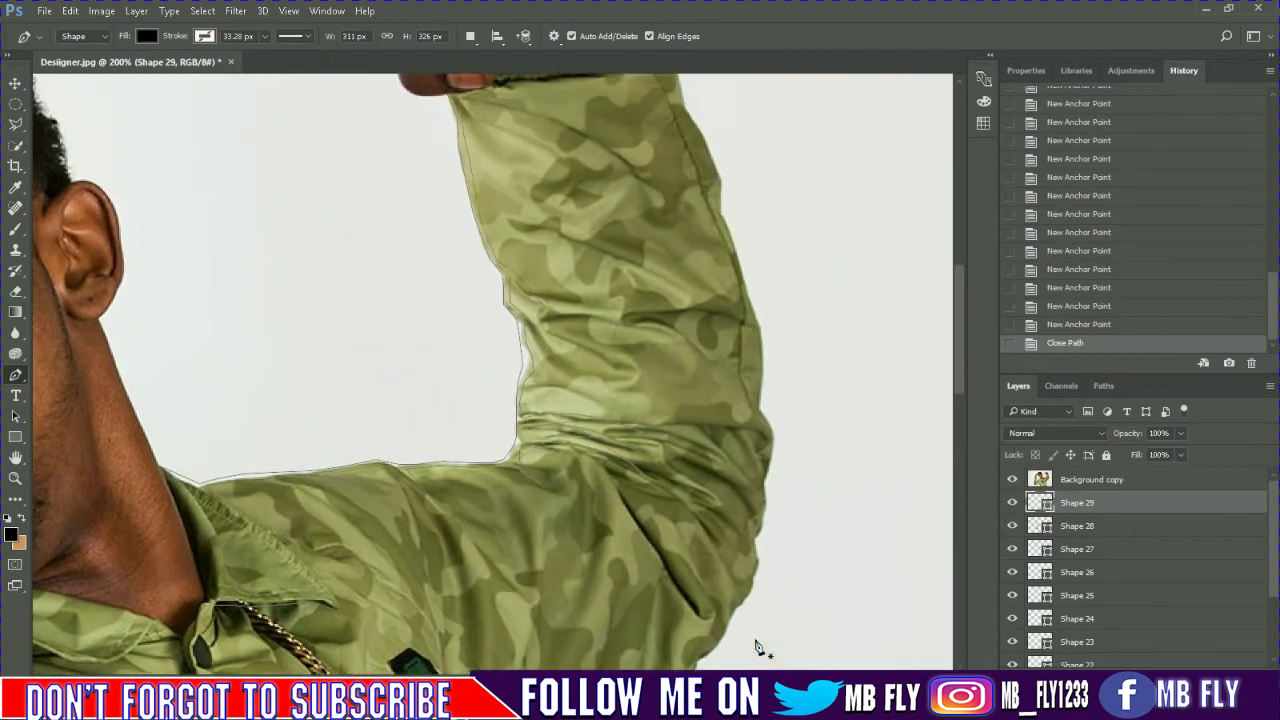
# Start Shape 30 at the fist and trace the sleeve's outer edge down to the elbow
pyautogui.scroll(5, 626, 251)
pyautogui.click(622, 230)
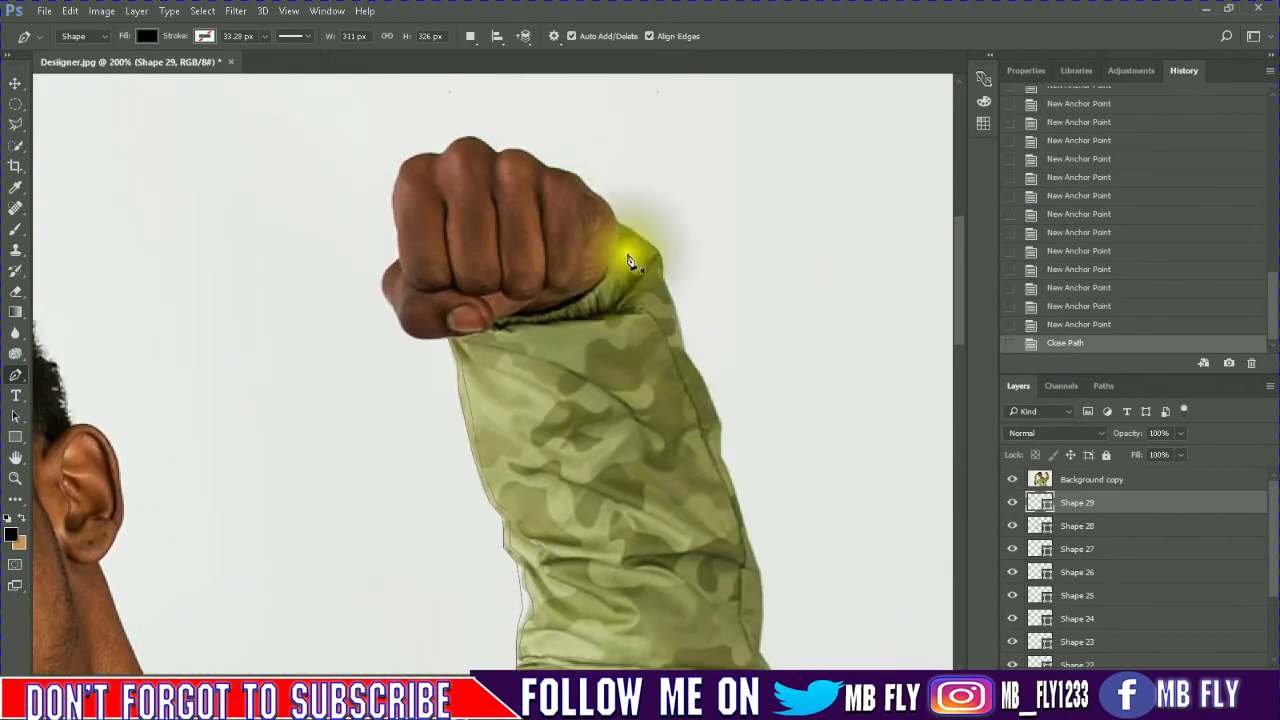
pyautogui.click(652, 256)
pyautogui.click(669, 302)
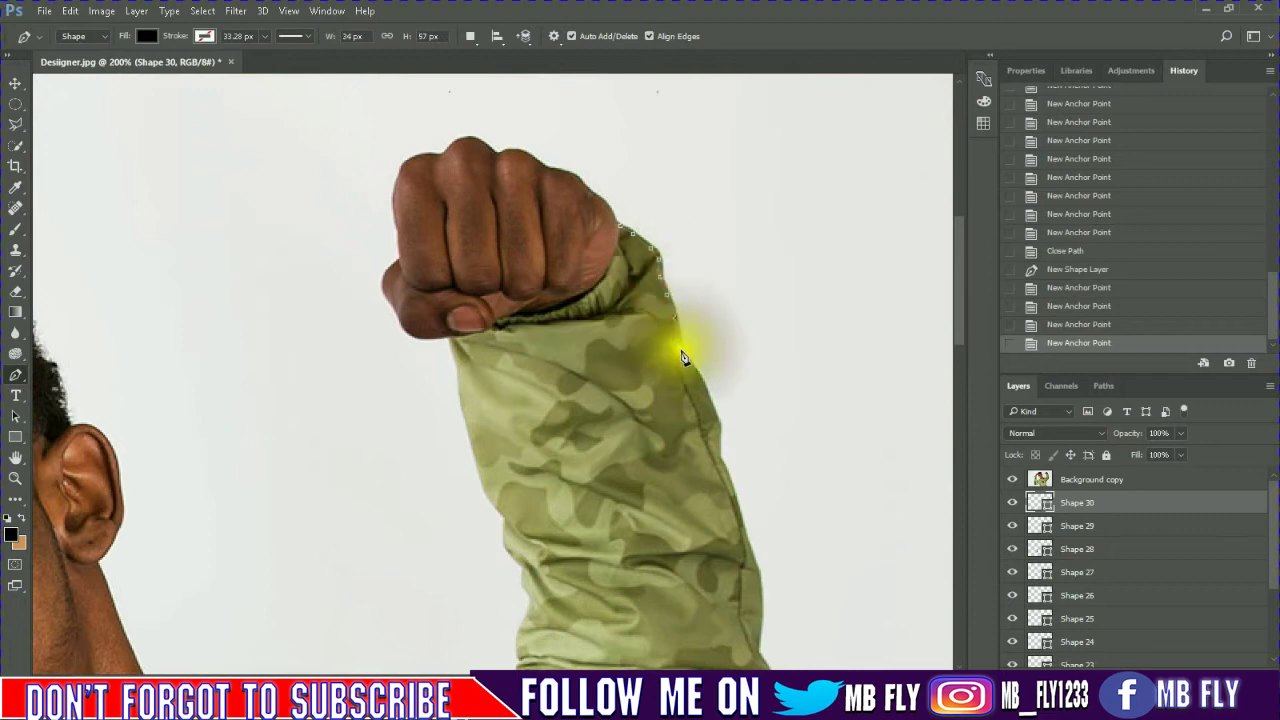
pyautogui.click(711, 403)
pyautogui.click(716, 451)
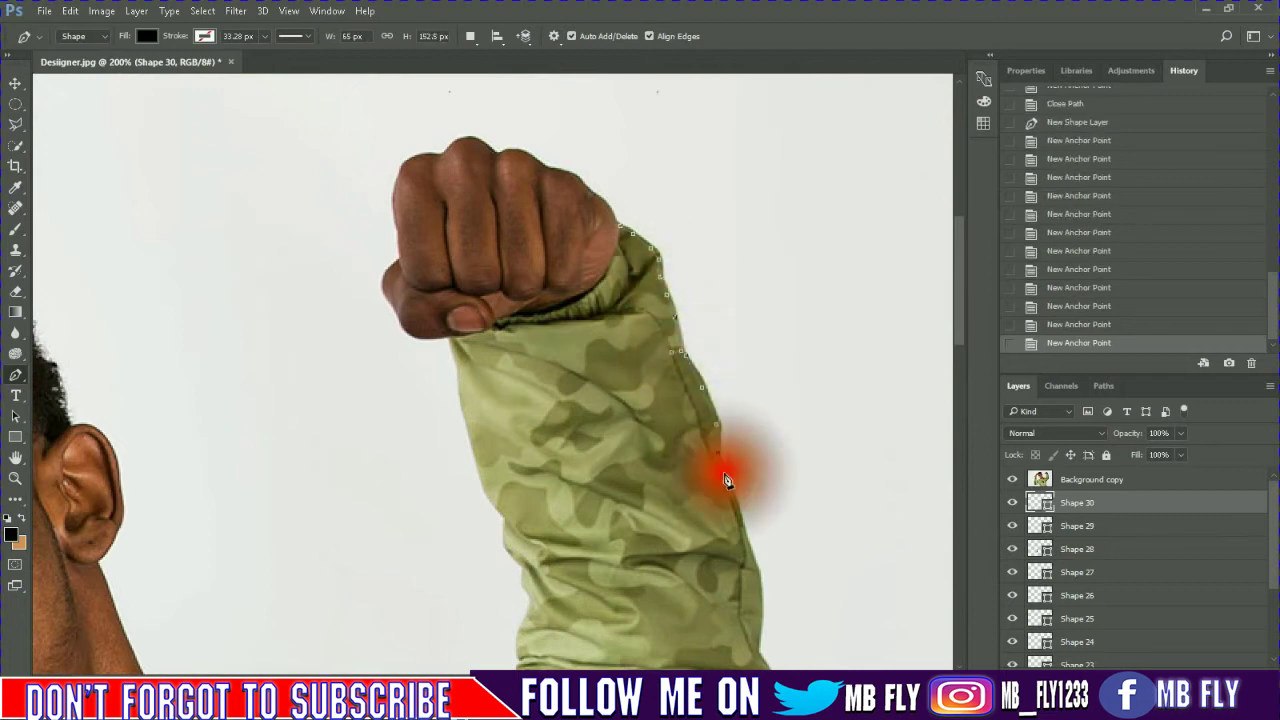
pyautogui.click(734, 493)
pyautogui.click(741, 528)
pyautogui.click(743, 565)
pyautogui.click(757, 572)
pyautogui.scroll(-2, 768, 528)
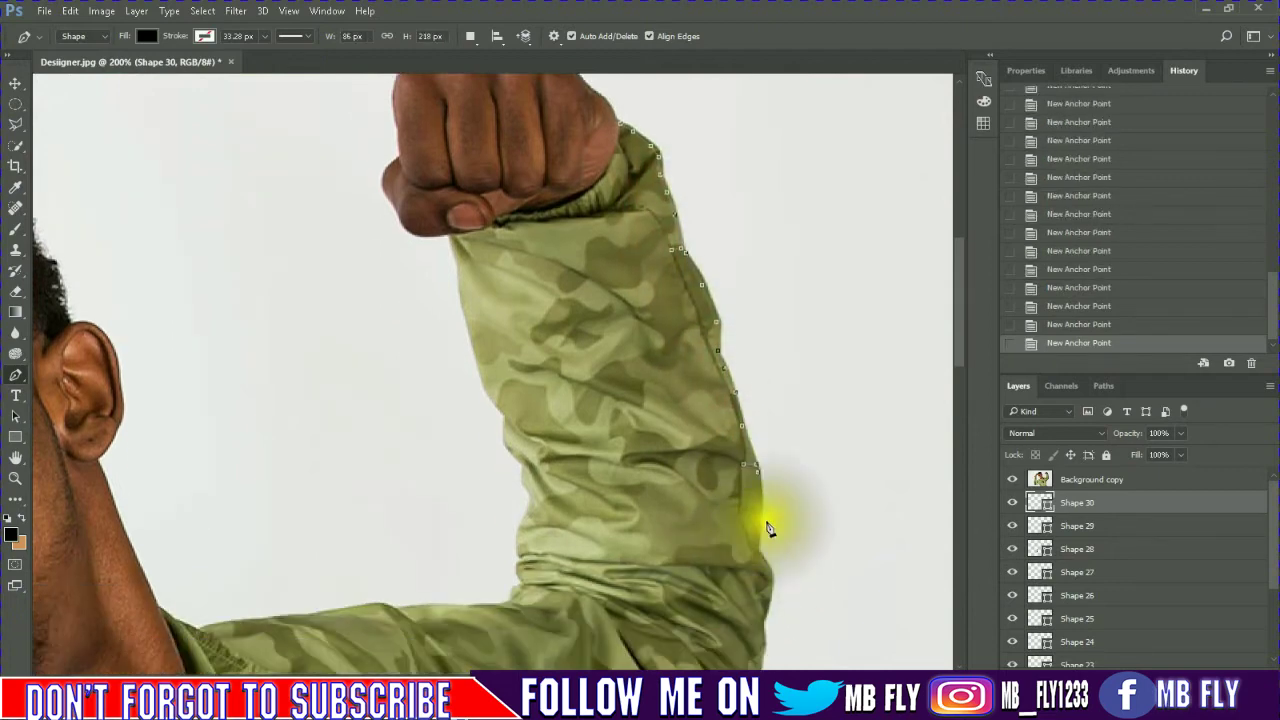
pyautogui.click(767, 588)
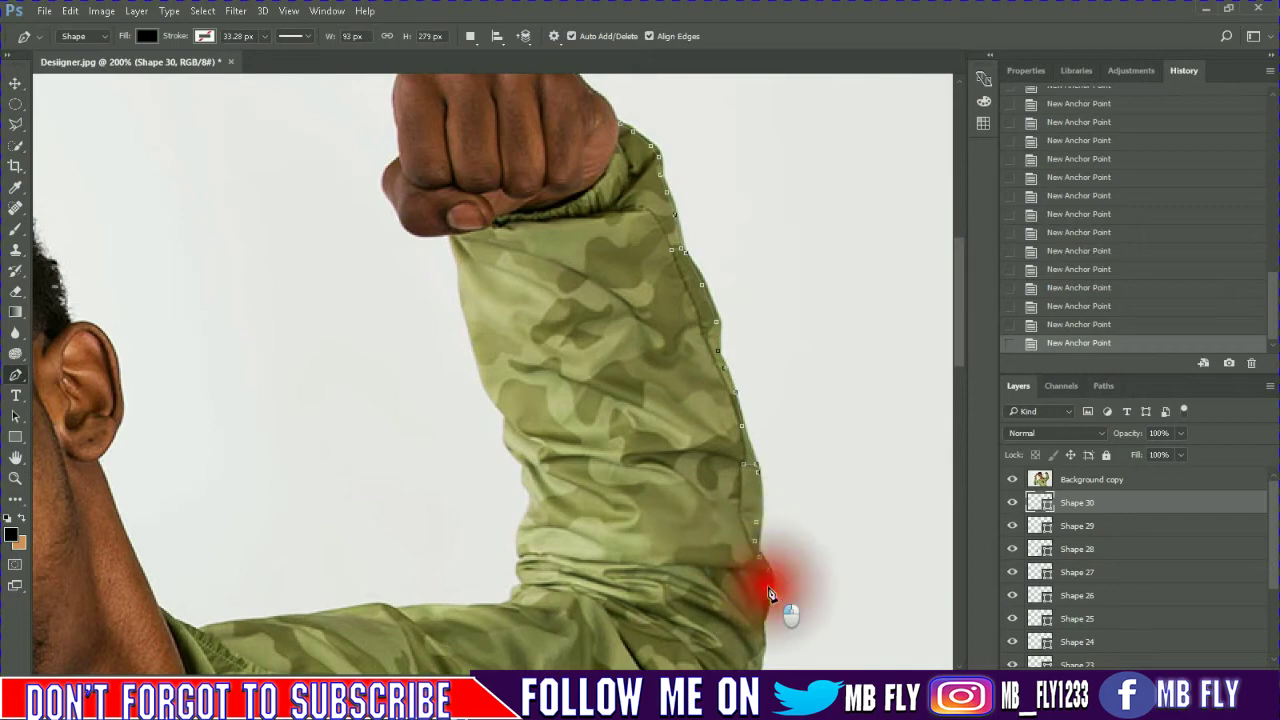
pyautogui.scroll(-2, 765, 540)
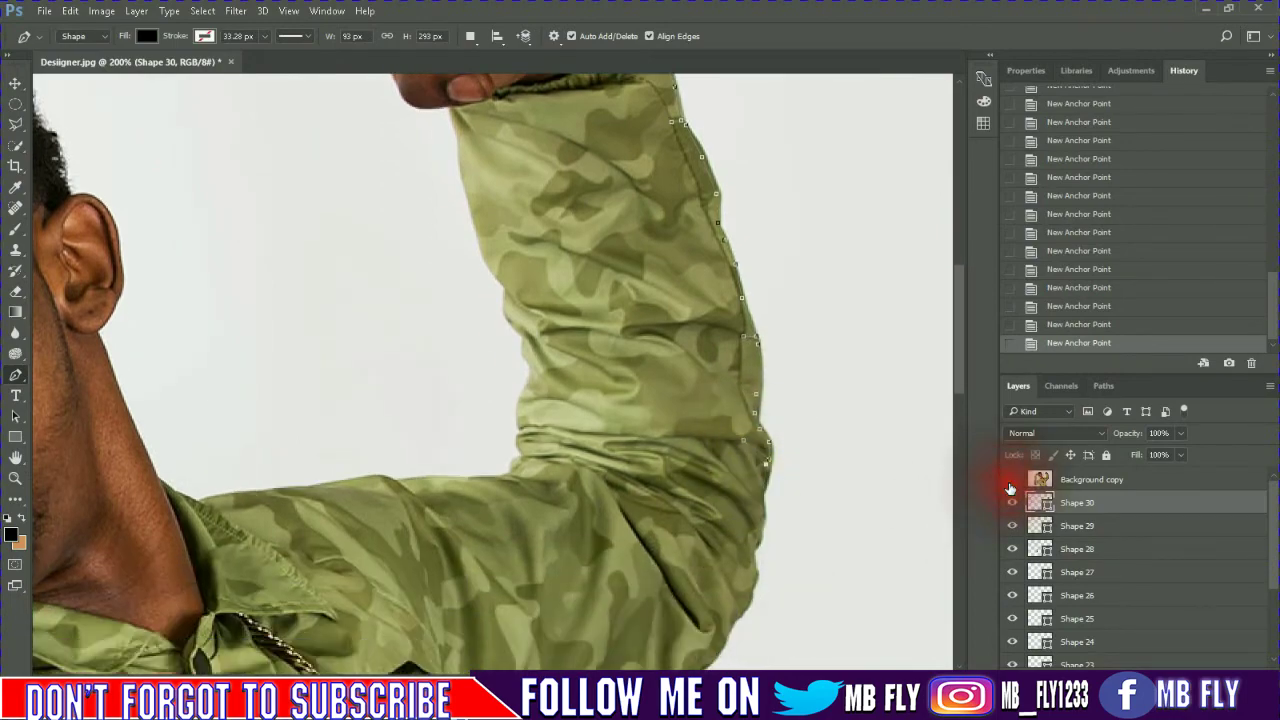
# Check the photo, then trace below the elbow and along the sleeve underside to the green patch
pyautogui.click(1012, 479)
pyautogui.click(1012, 479)
pyautogui.click(1012, 479)
pyautogui.click(765, 503)
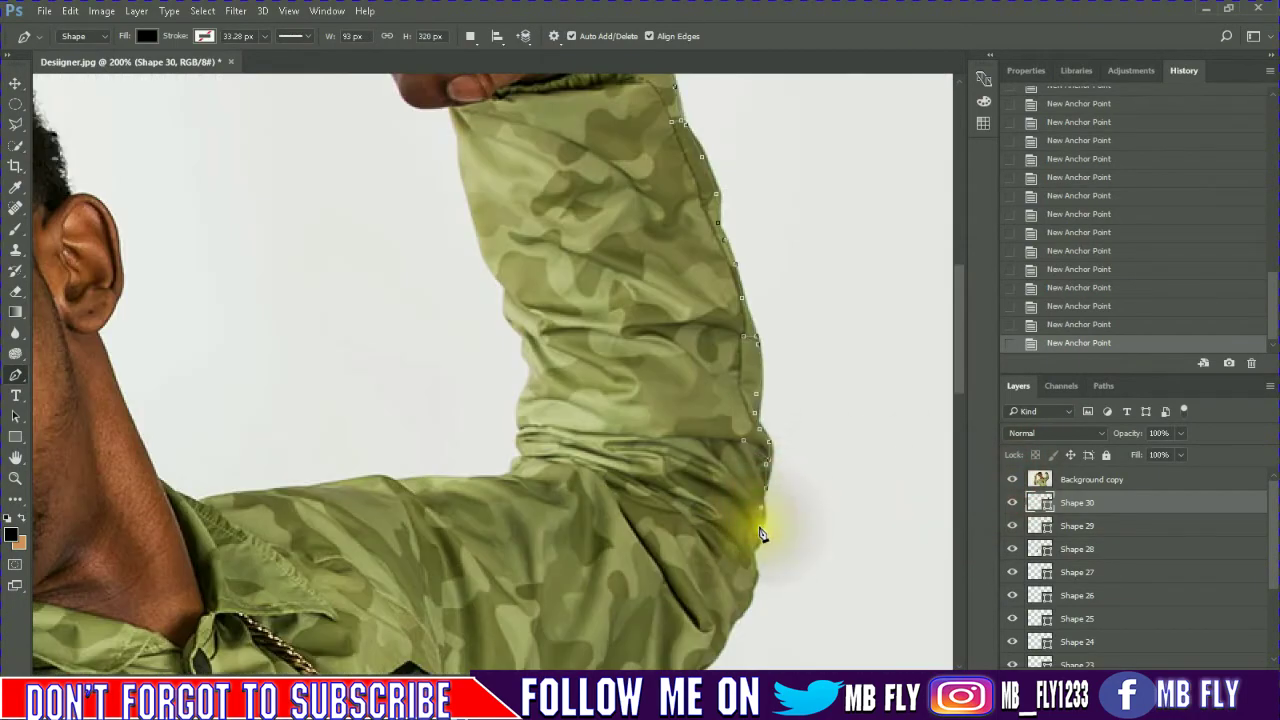
pyautogui.moveTo(711, 549)
pyautogui.mouseDown()
pyautogui.moveTo(733, 628)
pyautogui.moveTo(704, 399)
pyautogui.mouseUp()
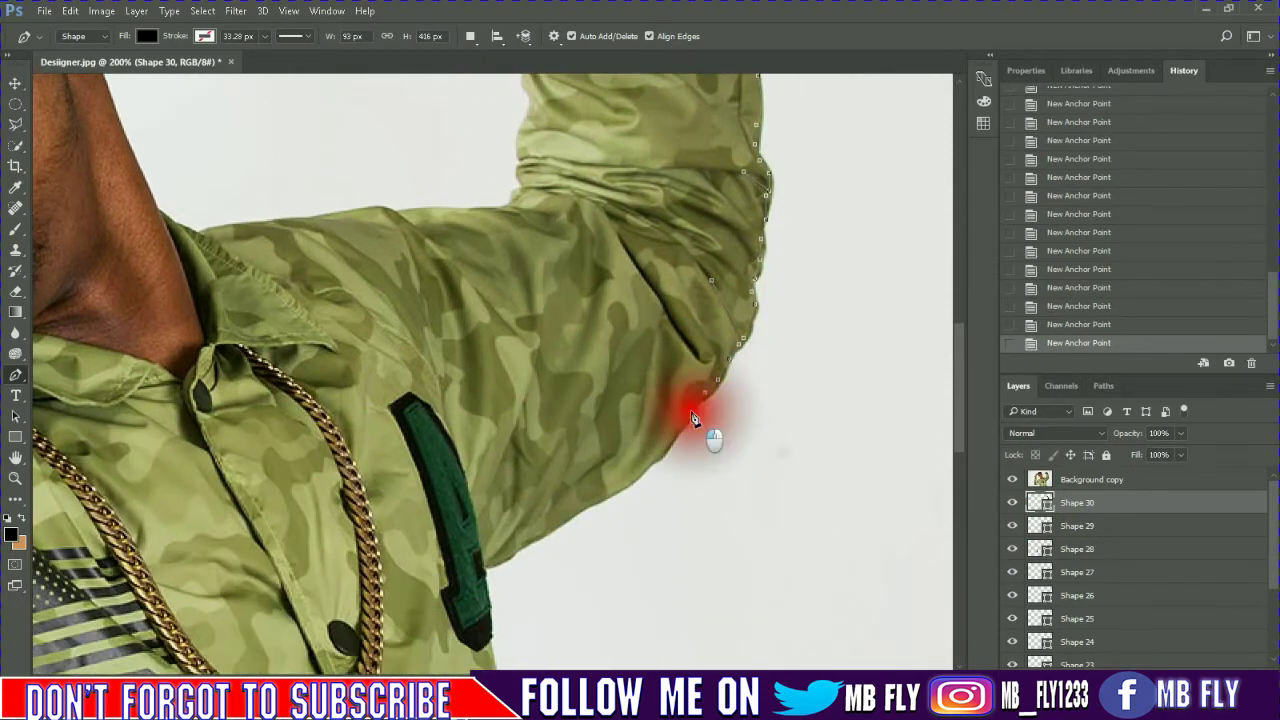
pyautogui.click(675, 436)
pyautogui.click(660, 458)
pyautogui.click(637, 476)
pyautogui.click(620, 488)
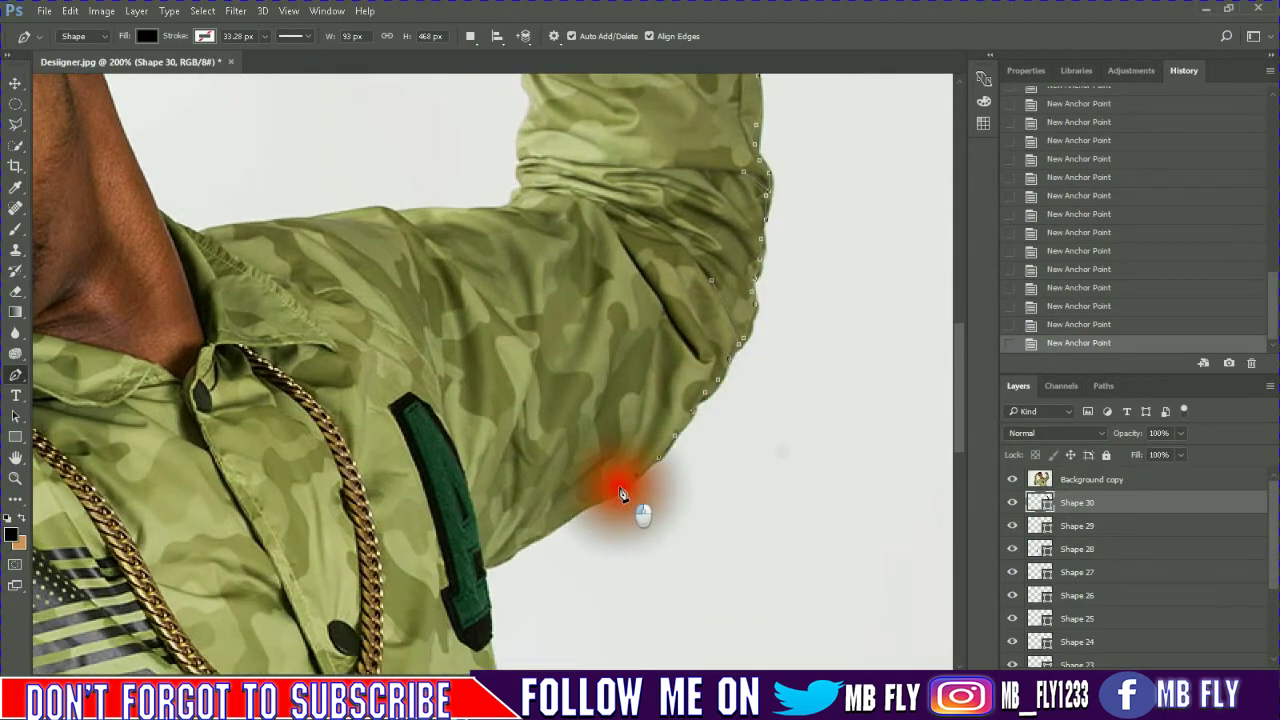
pyautogui.click(549, 527)
pyautogui.click(521, 539)
# Follow the green patch edge and the jacket's side down to its bottom edge
pyautogui.scroll(-3, 486, 568)
pyautogui.click(489, 449)
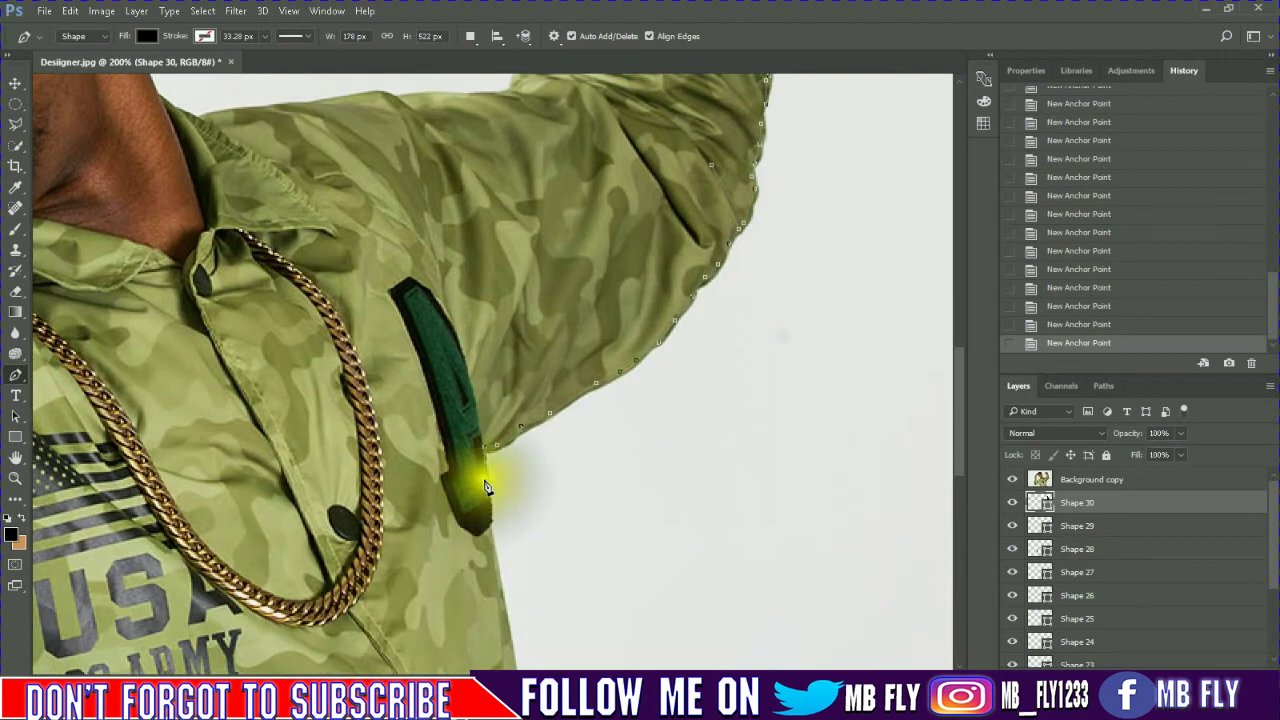
pyautogui.click(491, 487)
pyautogui.click(500, 531)
pyautogui.scroll(-5, 509, 582)
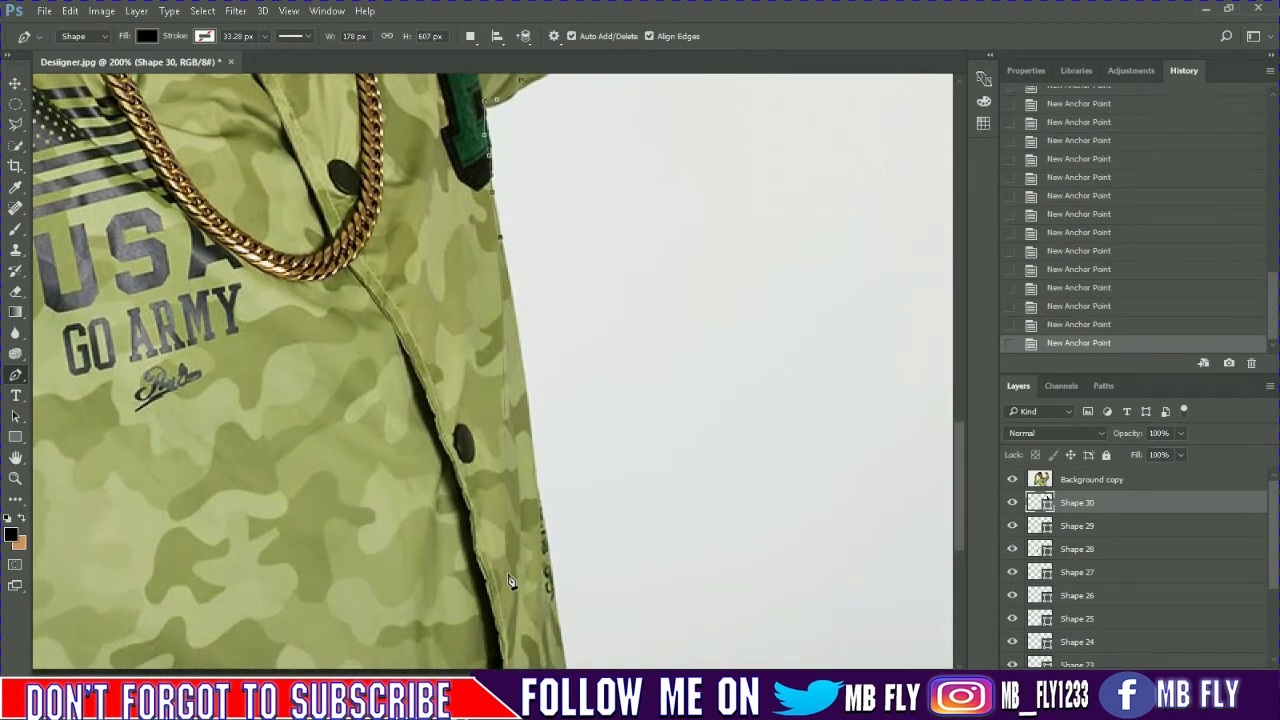
pyautogui.click(505, 278)
pyautogui.click(516, 343)
pyautogui.click(523, 395)
pyautogui.click(529, 451)
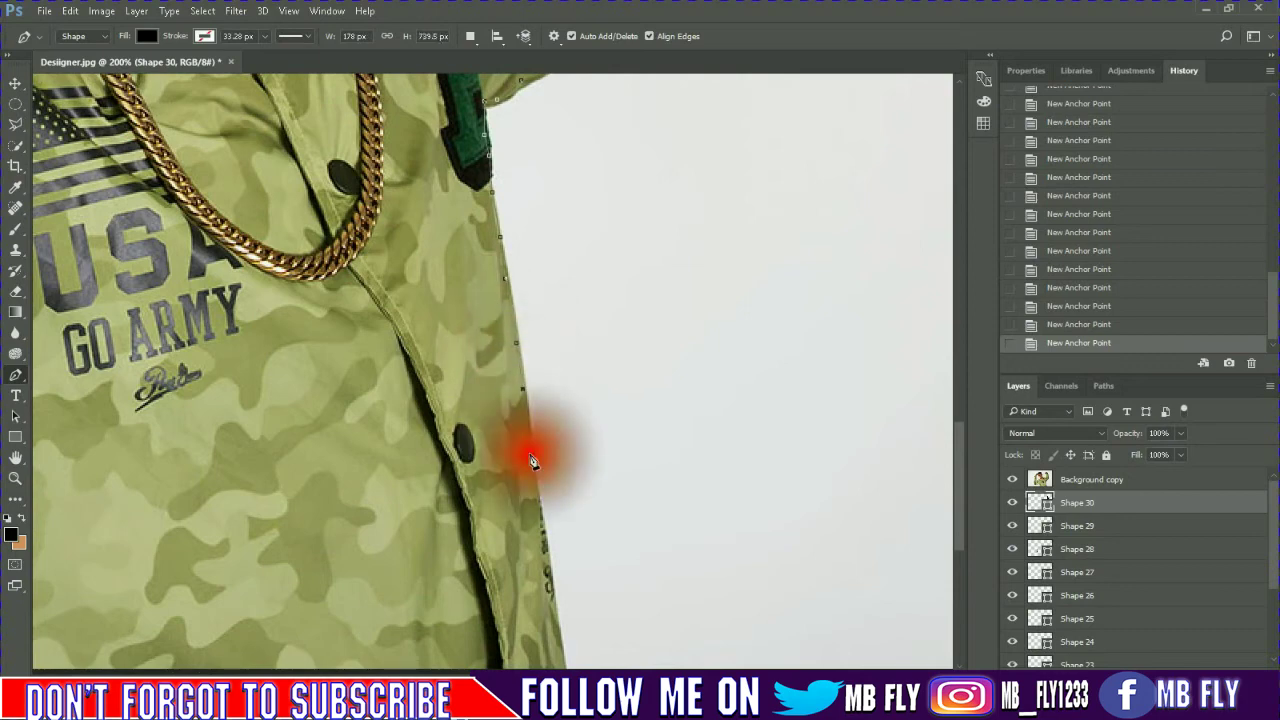
pyautogui.click(537, 500)
pyautogui.click(543, 549)
pyautogui.scroll(-2, 558, 575)
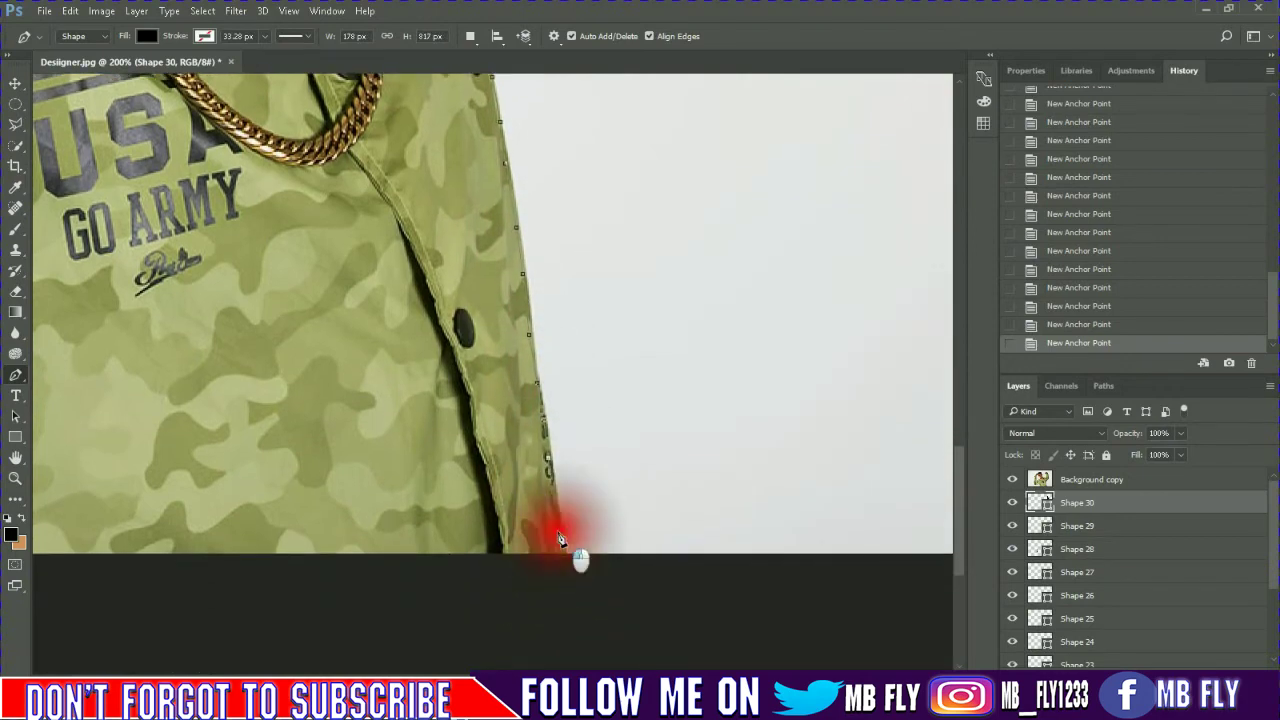
pyautogui.click(564, 556)
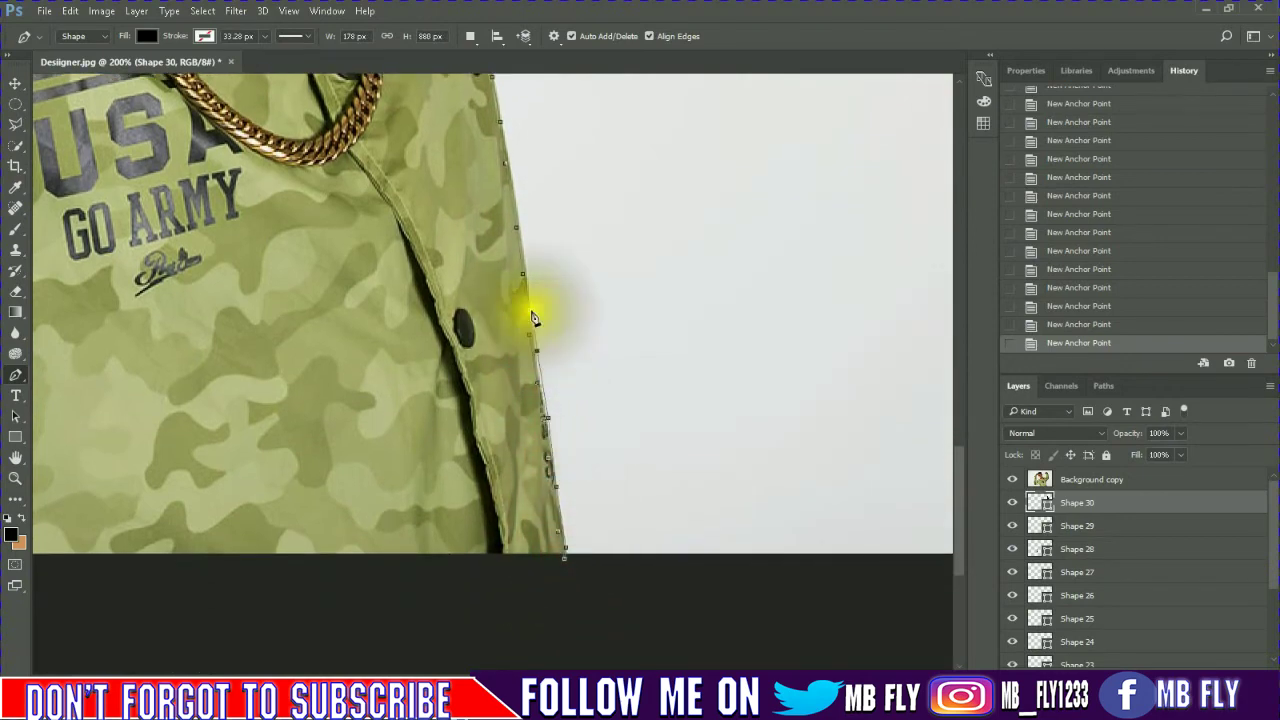
pyautogui.scroll(2, 509, 320)
pyautogui.scroll(1, 505, 290)
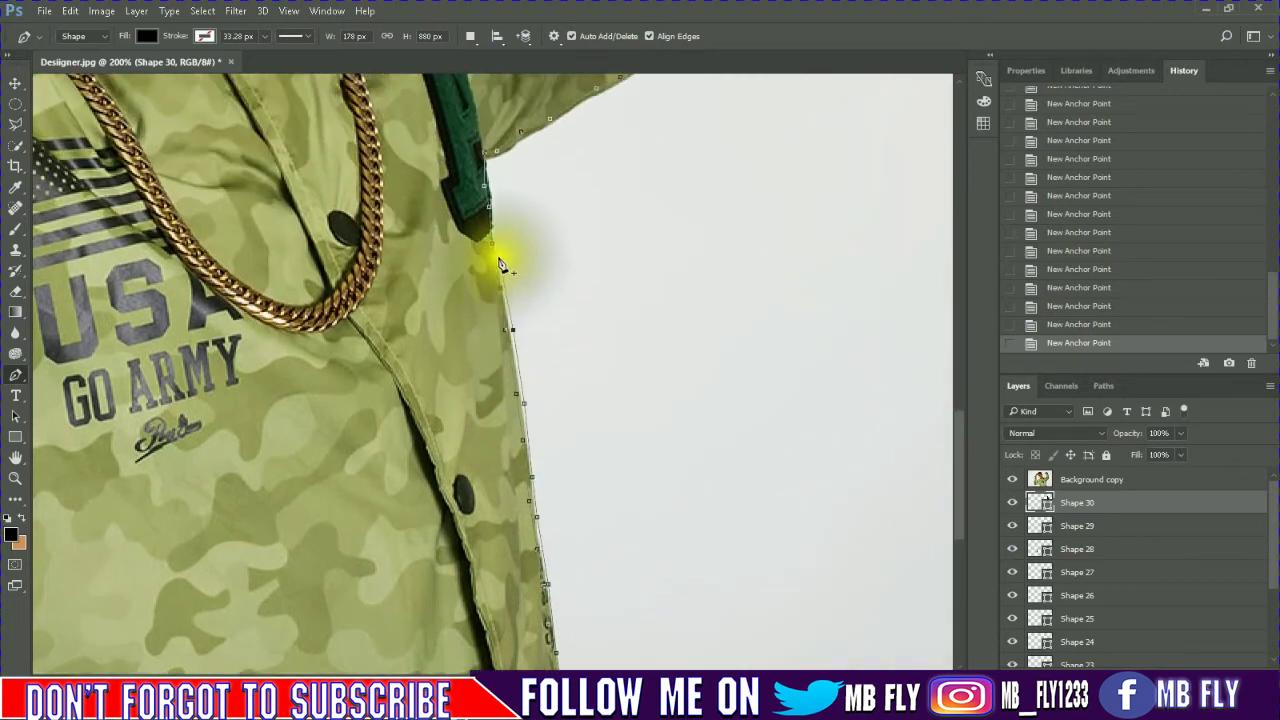
# Trace back up the sleeve edge past the elbow
pyautogui.click(502, 264)
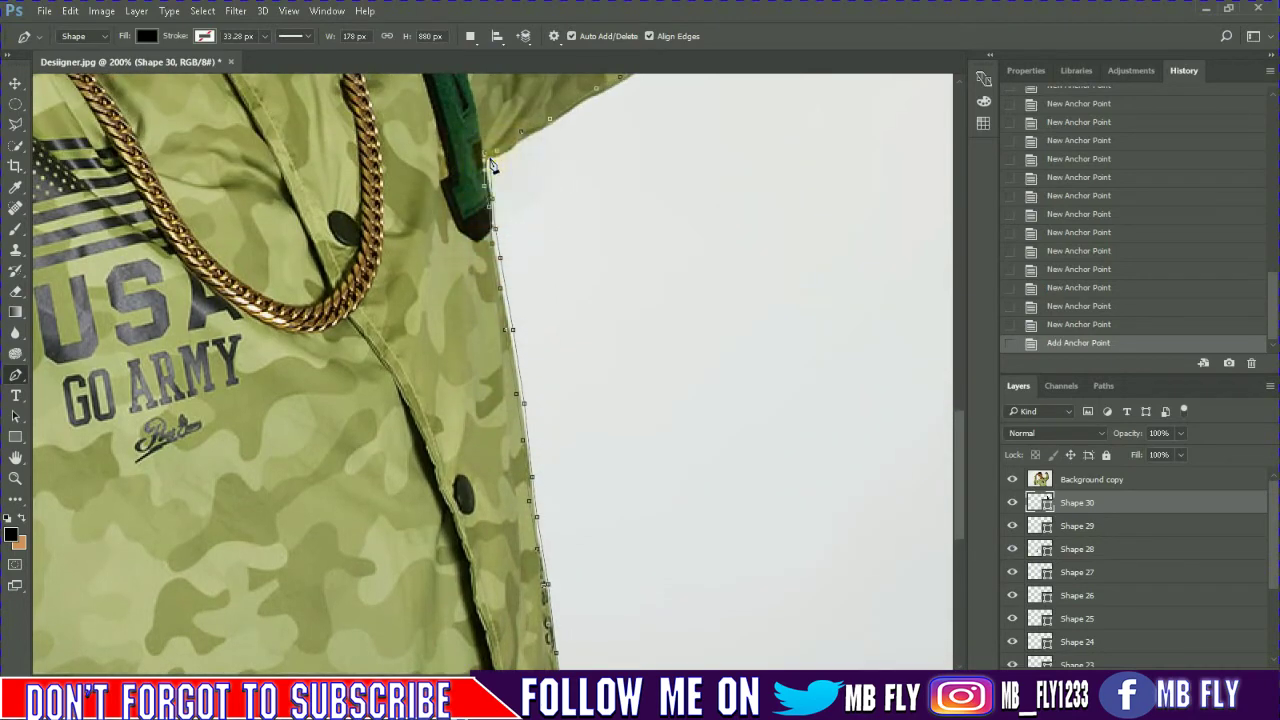
pyautogui.click(523, 143)
pyautogui.scroll(2, 600, 300)
pyautogui.scroll(2, 588, 400)
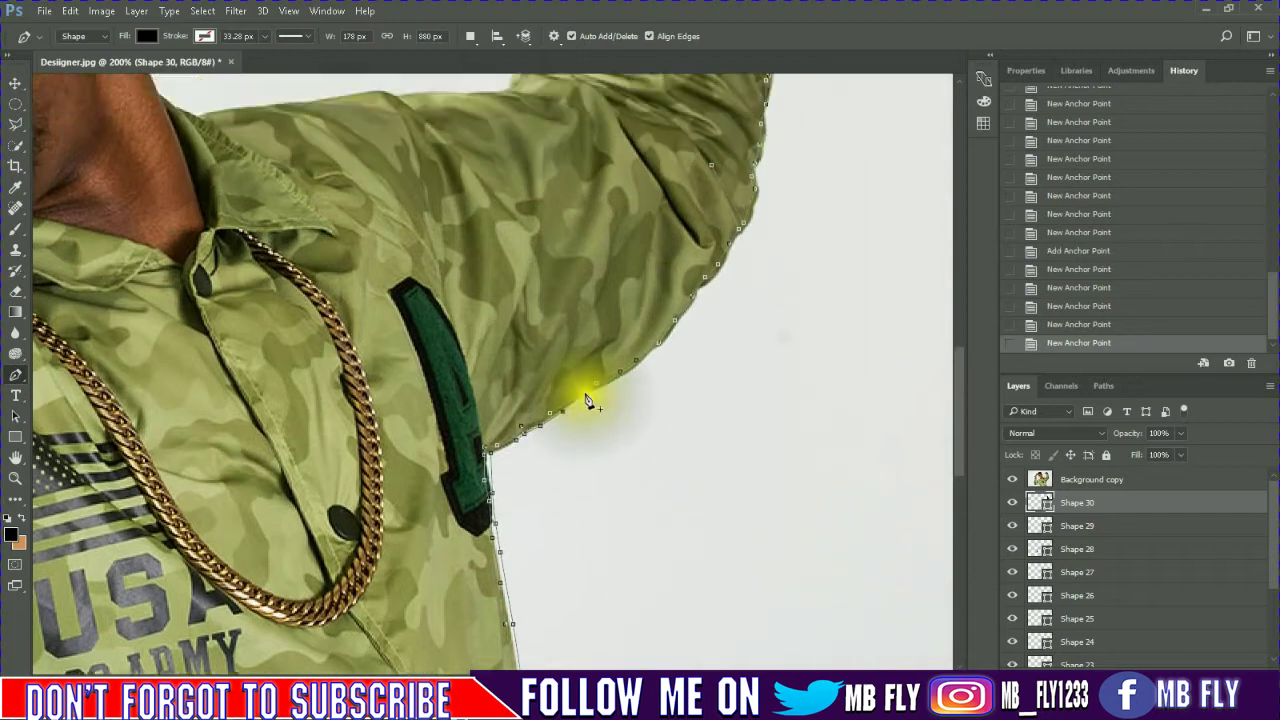
pyautogui.click(623, 381)
pyautogui.click(659, 346)
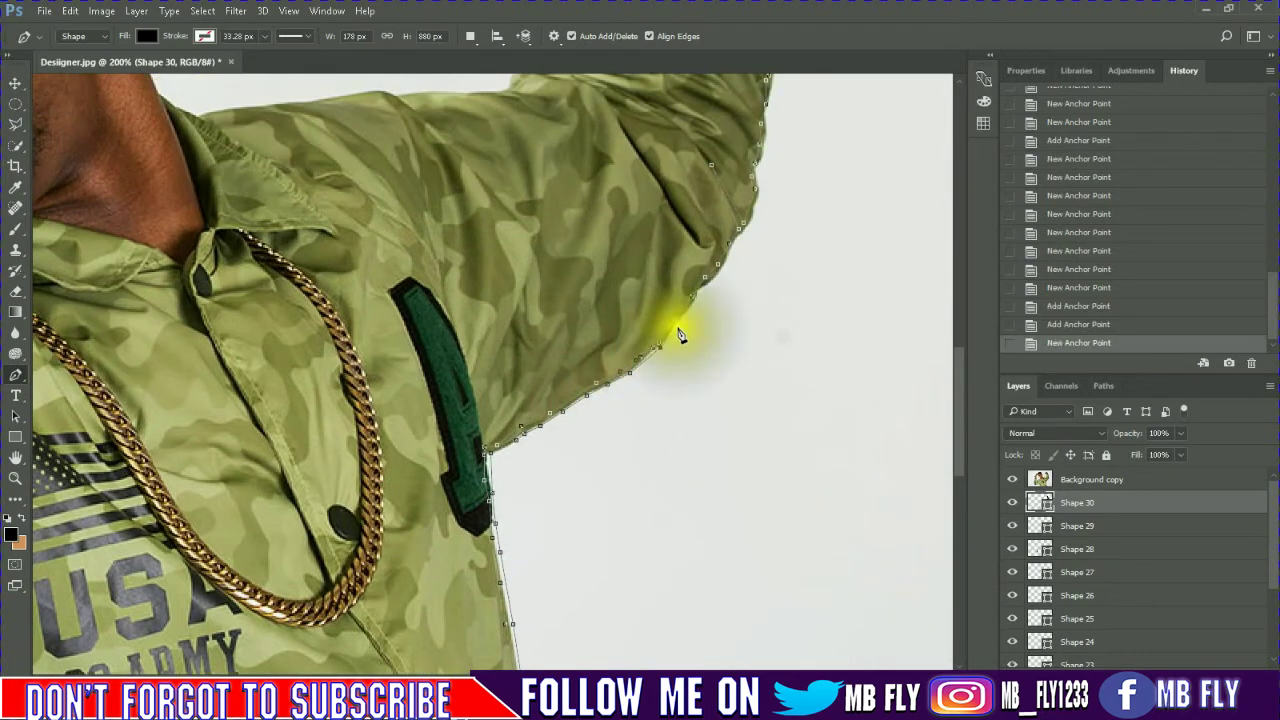
pyautogui.click(676, 322)
pyautogui.click(690, 298)
pyautogui.click(718, 264)
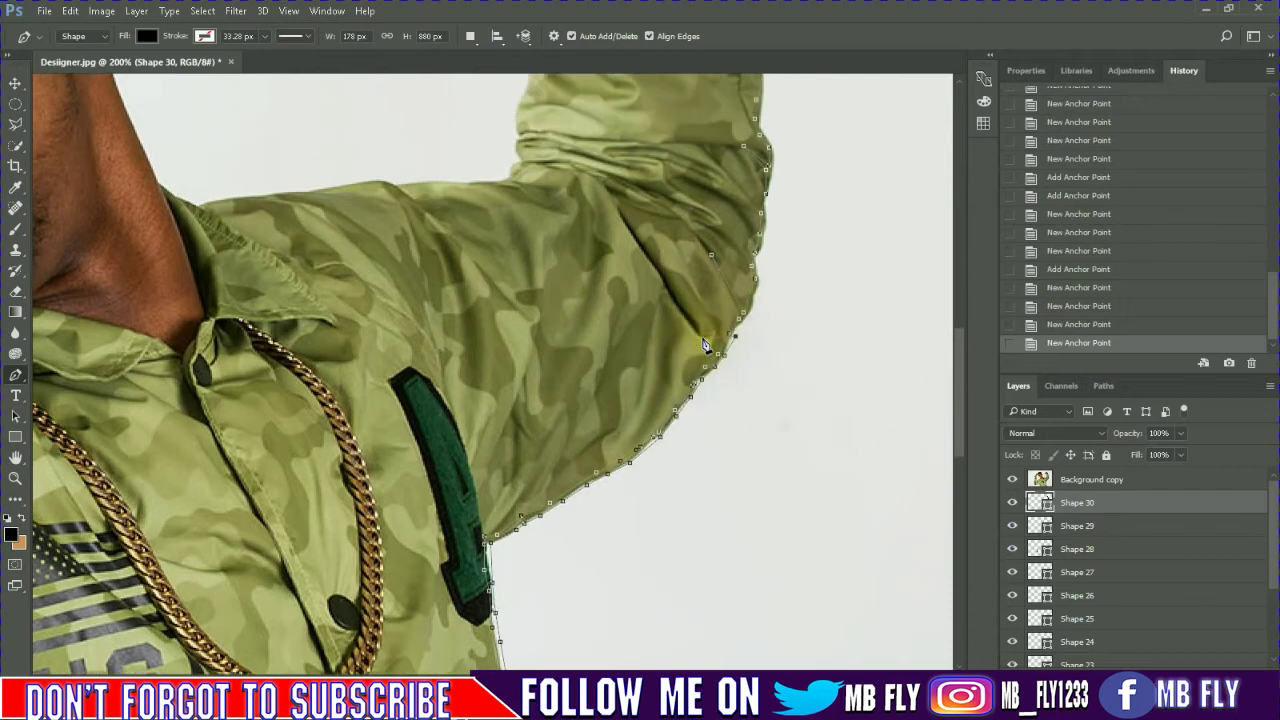
pyautogui.moveTo(734, 253); pyautogui.dragTo(744, 558)
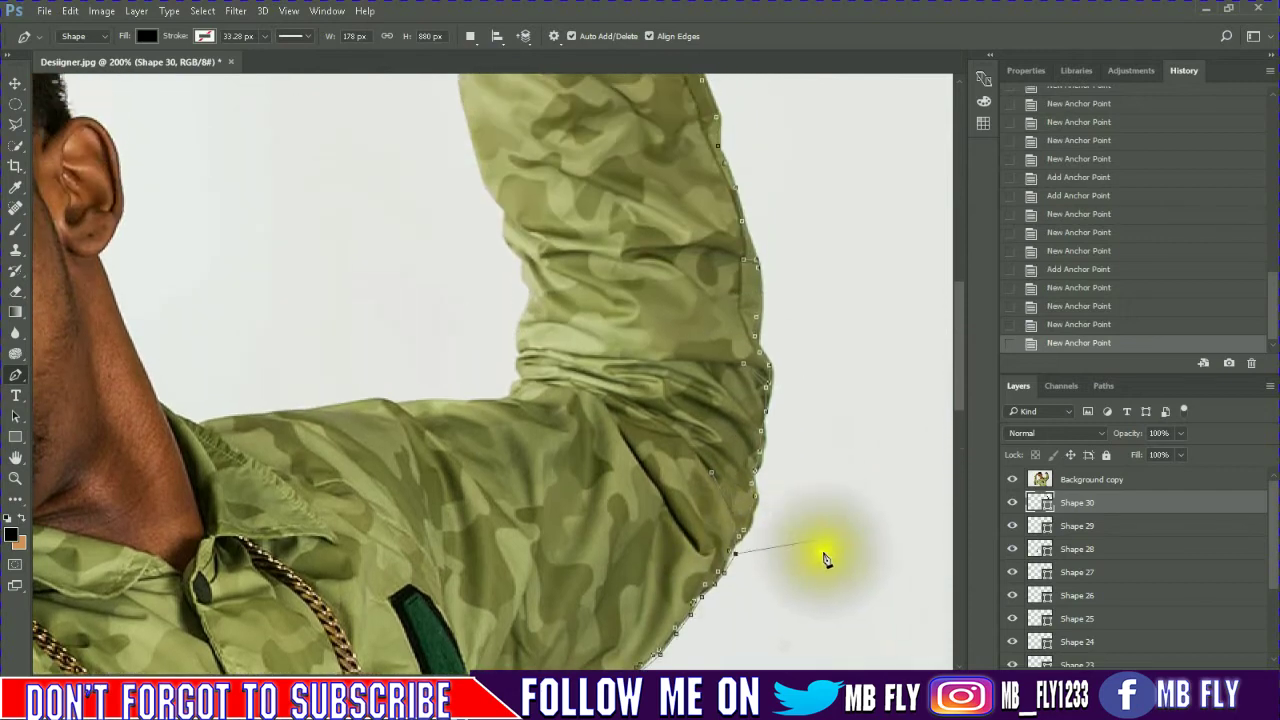
pyautogui.click(749, 523)
pyautogui.click(763, 493)
pyautogui.click(760, 468)
pyautogui.click(767, 441)
pyautogui.click(768, 416)
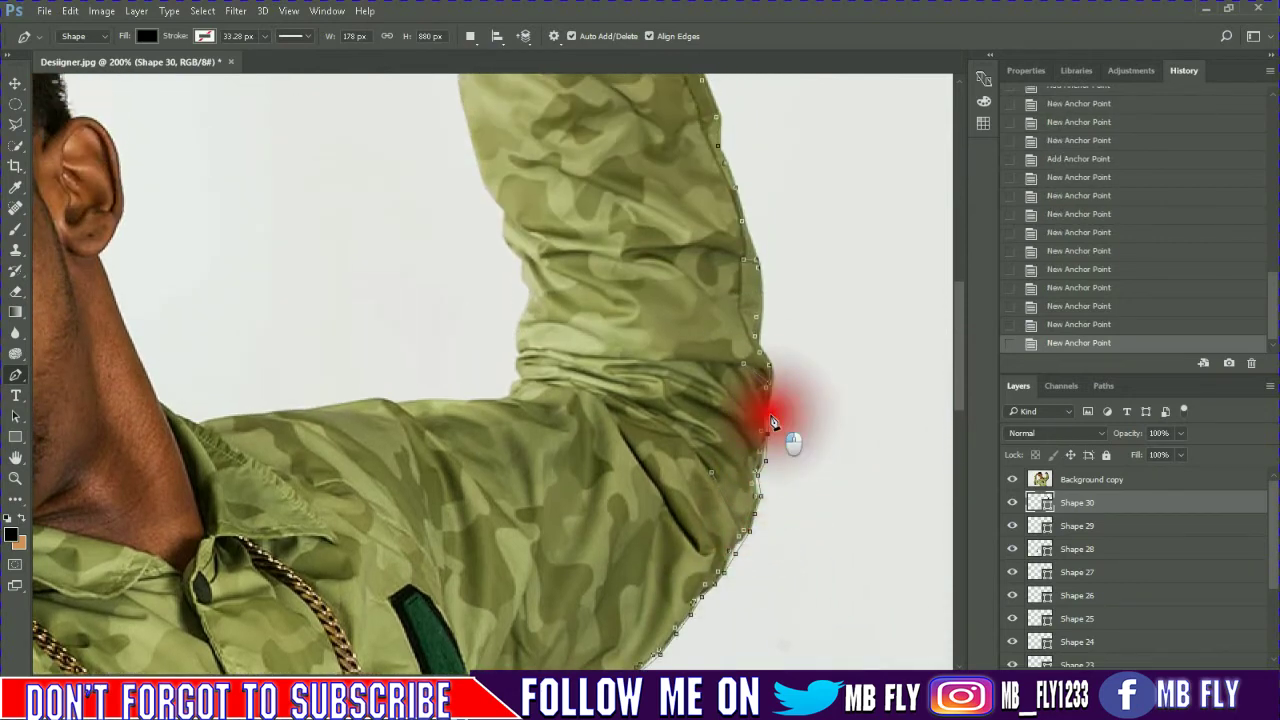
pyautogui.click(771, 388)
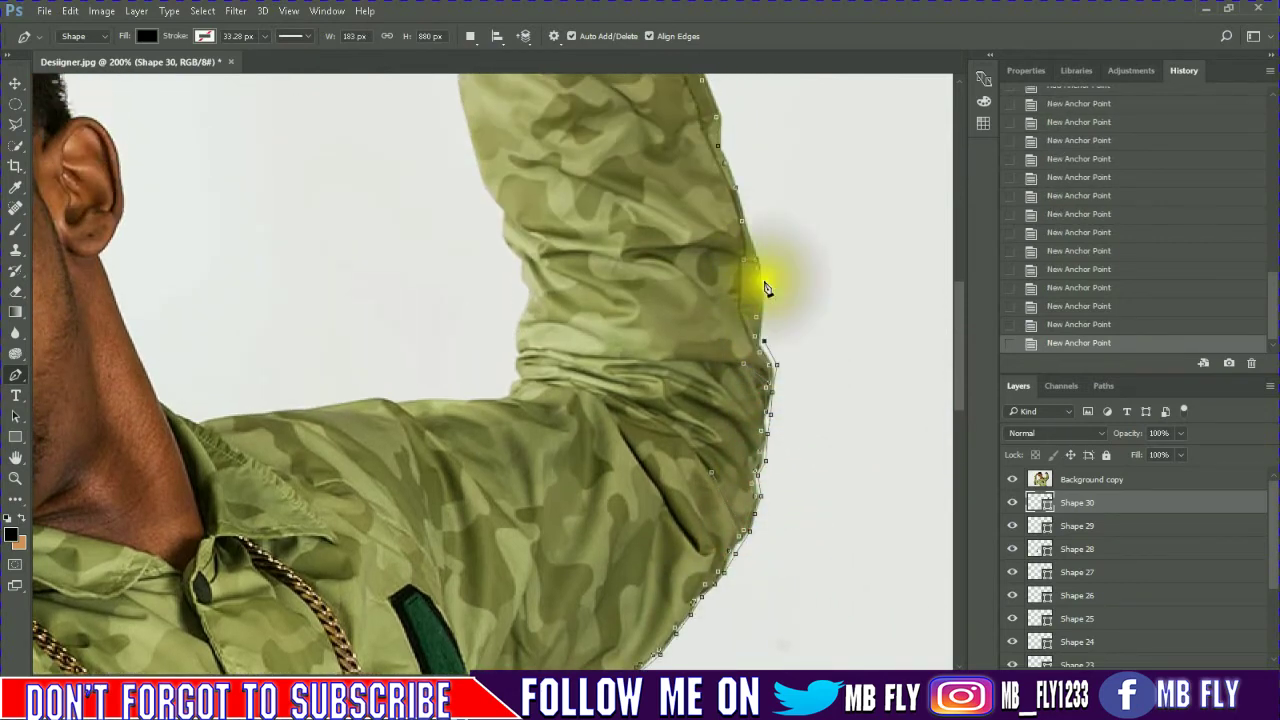
# Continue the outline up to the cuff and fist, then close the Shape 30 path
pyautogui.moveTo(766, 280); pyautogui.dragTo(769, 448)
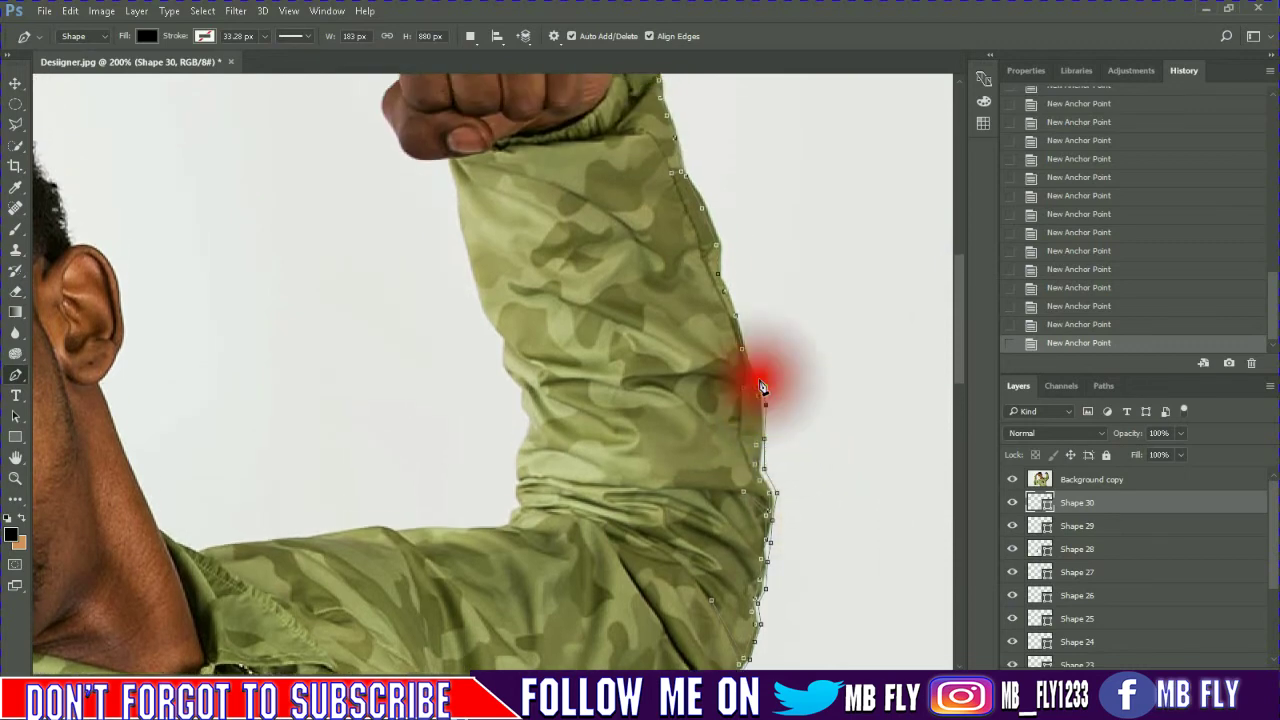
pyautogui.click(747, 350)
pyautogui.click(741, 318)
pyautogui.click(723, 257)
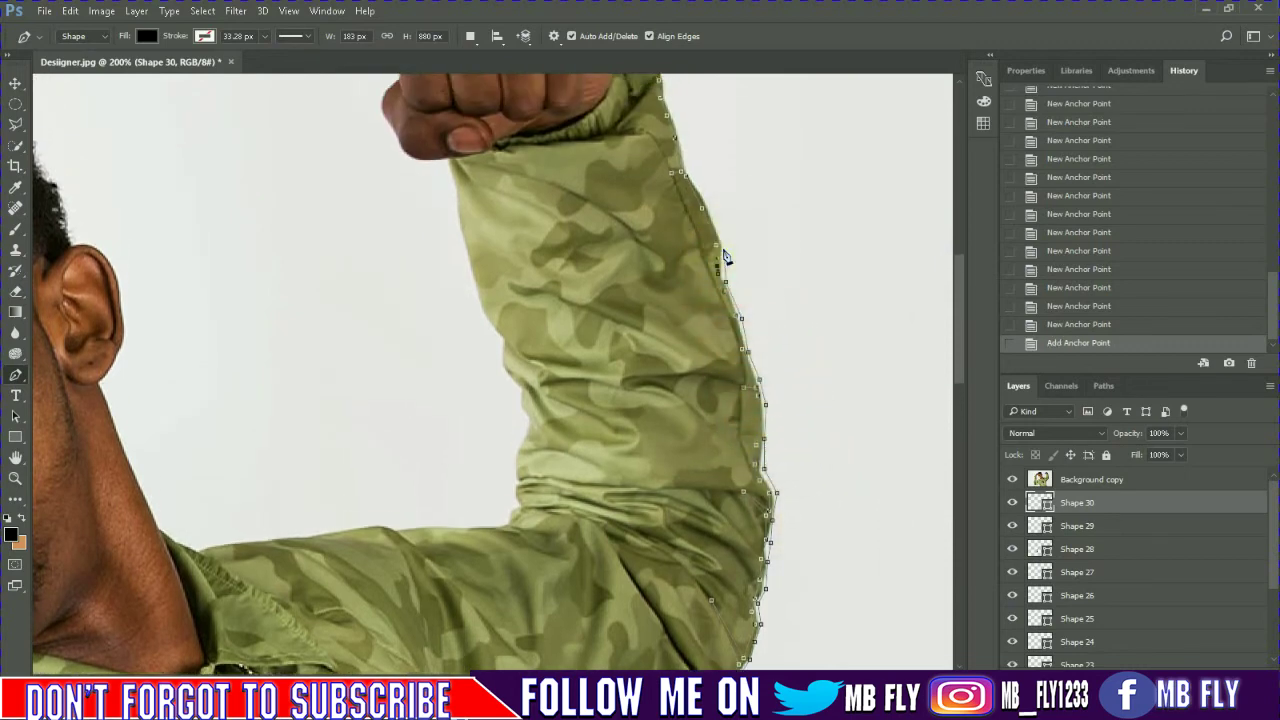
pyautogui.click(687, 165)
pyautogui.click(671, 112)
pyautogui.moveTo(671, 112); pyautogui.dragTo(672, 220)
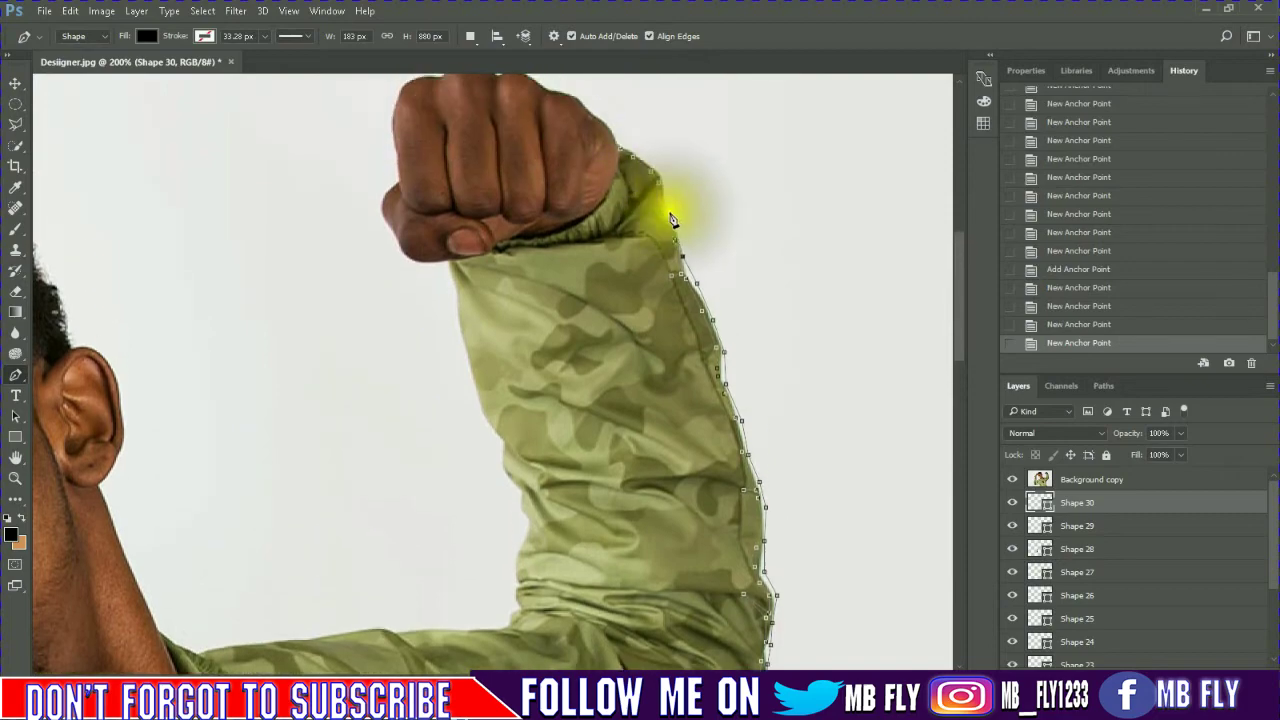
pyautogui.click(668, 206)
pyautogui.click(667, 190)
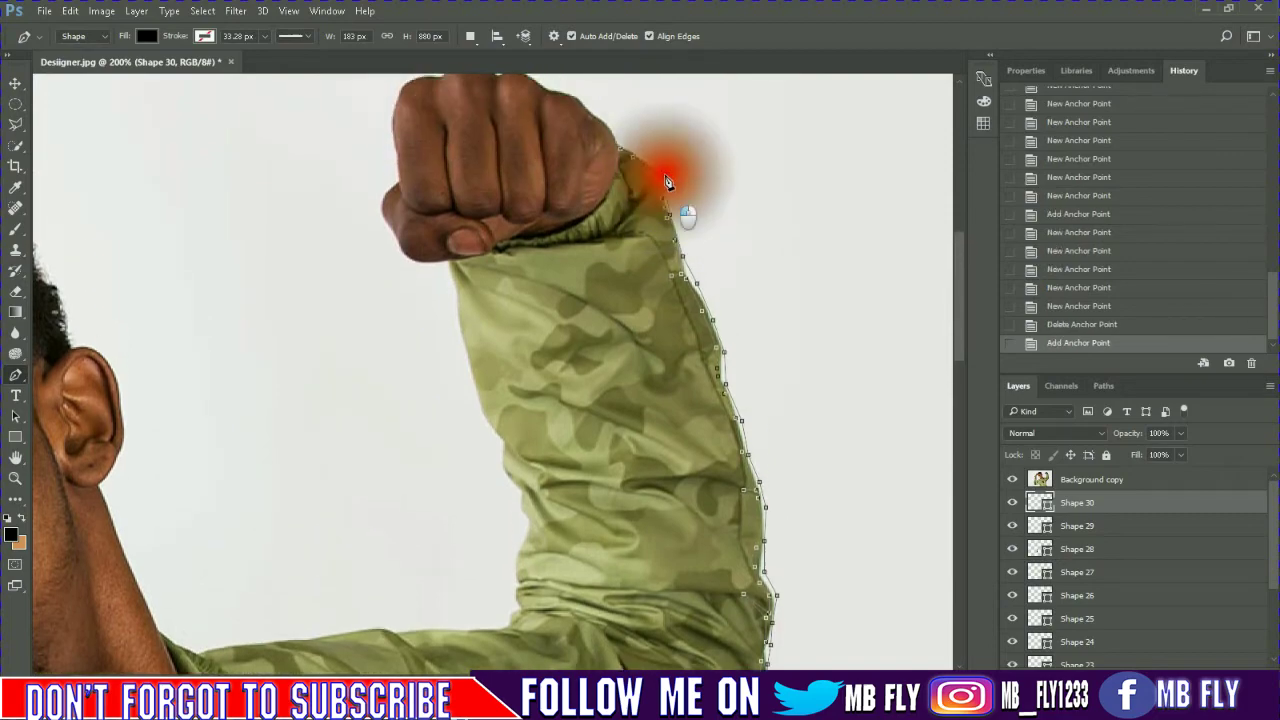
pyautogui.click(618, 155)
# Hide the Background copy photo and zoom out to preview the line art, then show it again
pyautogui.click(1012, 479)
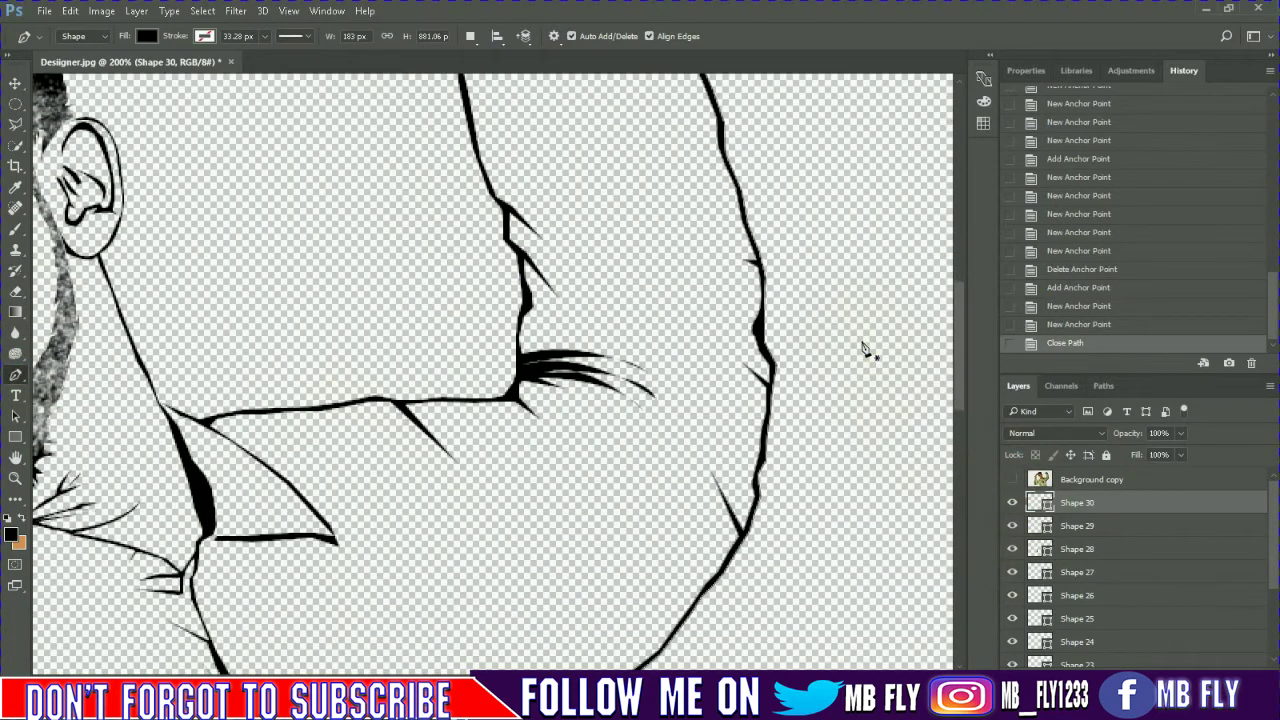
pyautogui.hotkey('ctrl', '-')
pyautogui.hotkey('ctrl', '-')
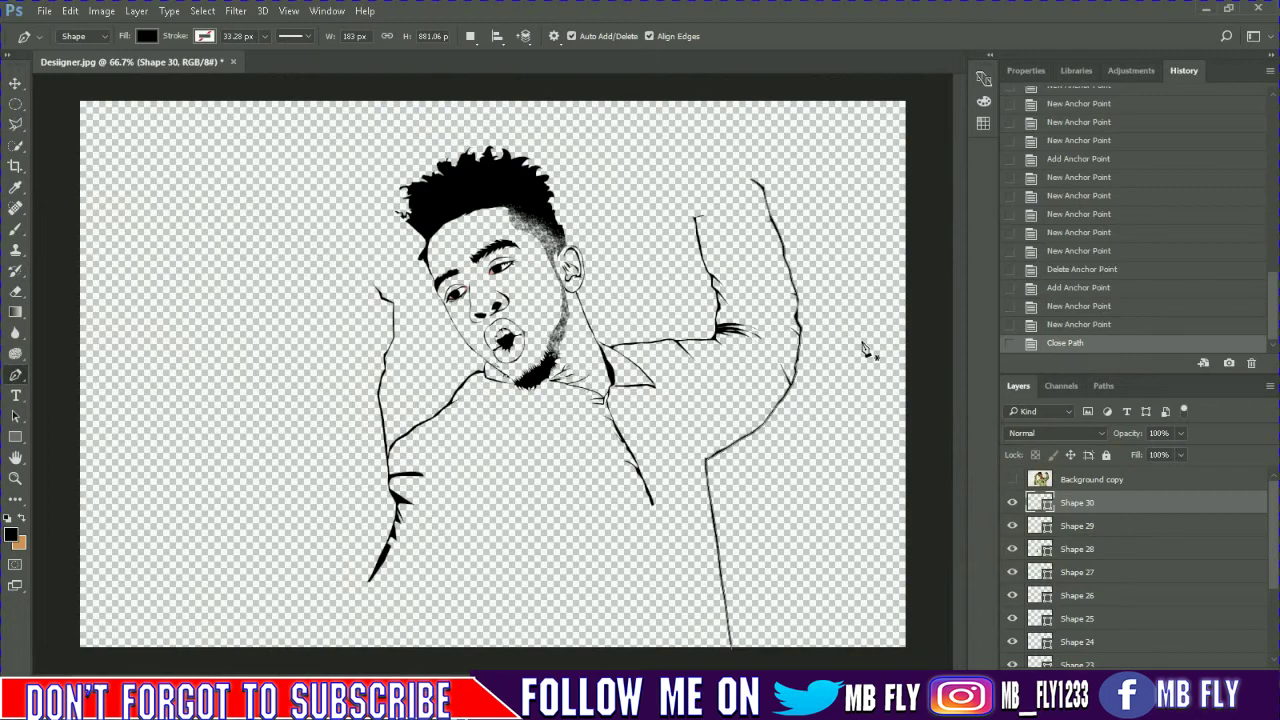
pyautogui.click(1012, 479)
pyautogui.scroll(2, 480, 560)
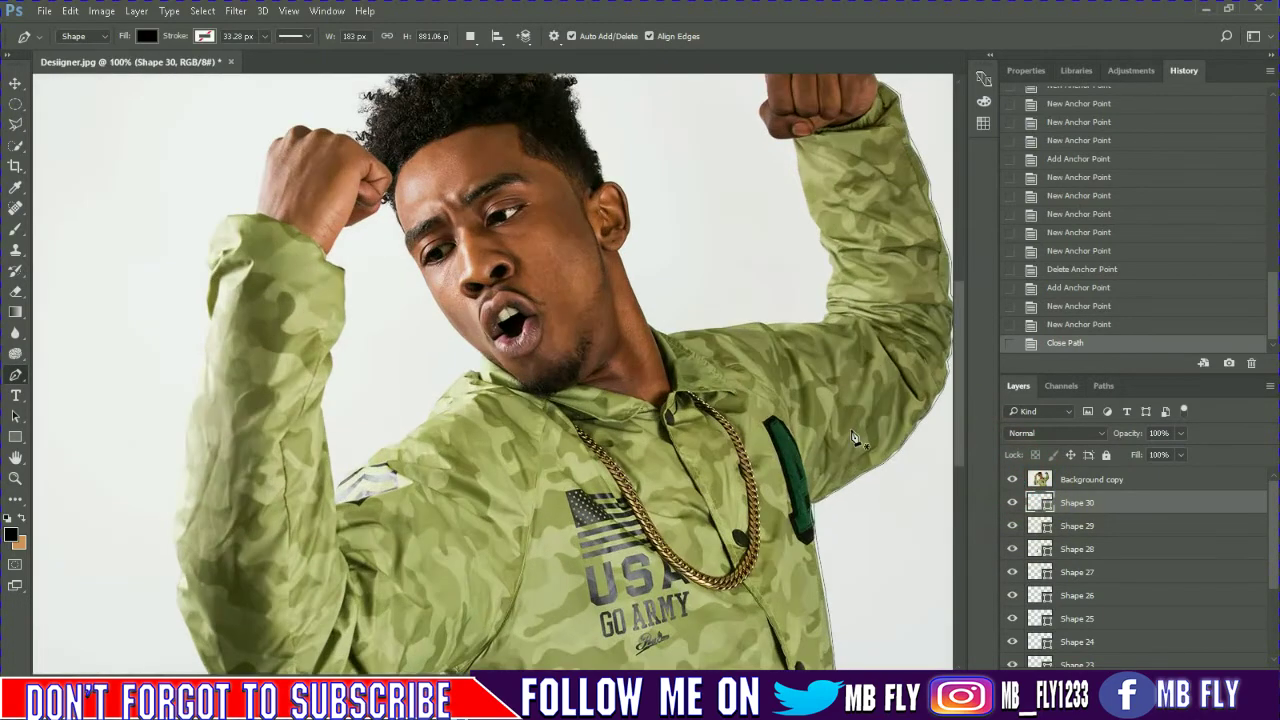
# Start Shape 31 at the jacket bottom, tracing up the side to the armpit and along the sleeve's lower edge
pyautogui.click(478, 553)
pyautogui.click(470, 525)
pyautogui.click(456, 505)
pyautogui.click(452, 482)
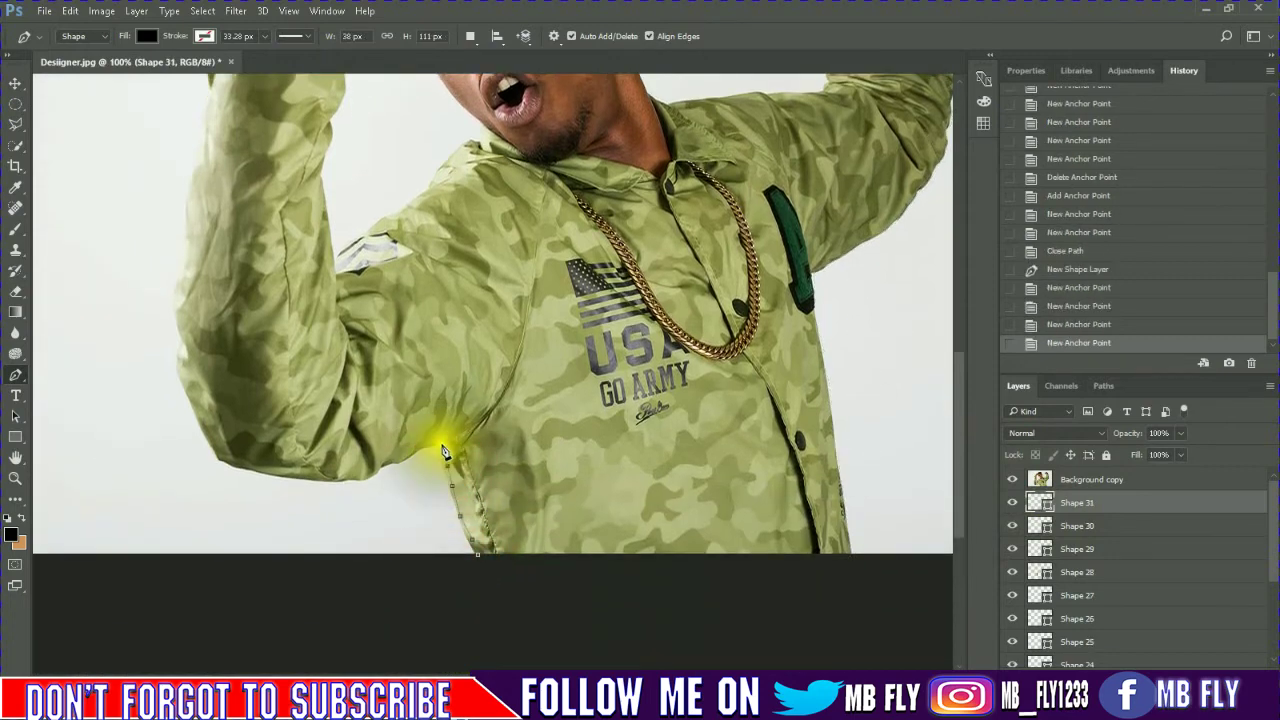
pyautogui.click(437, 447)
pyautogui.click(403, 438)
pyautogui.click(404, 423)
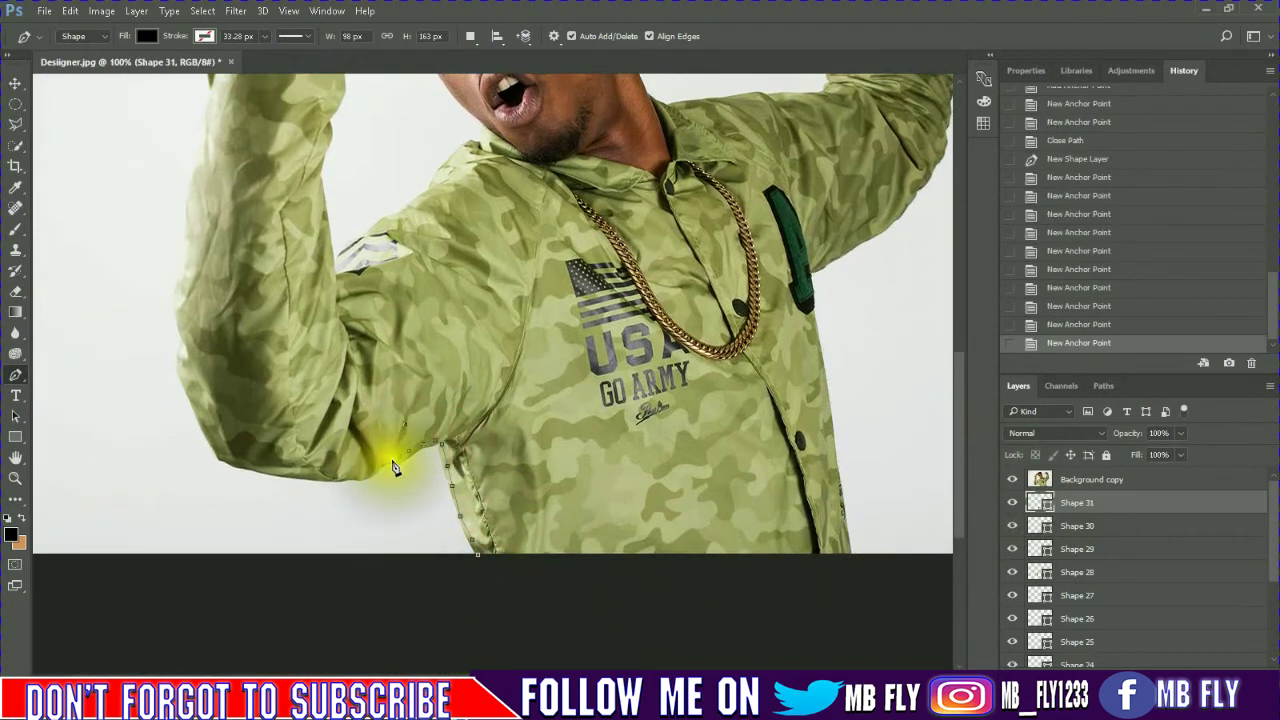
pyautogui.click(362, 452)
pyautogui.click(300, 478)
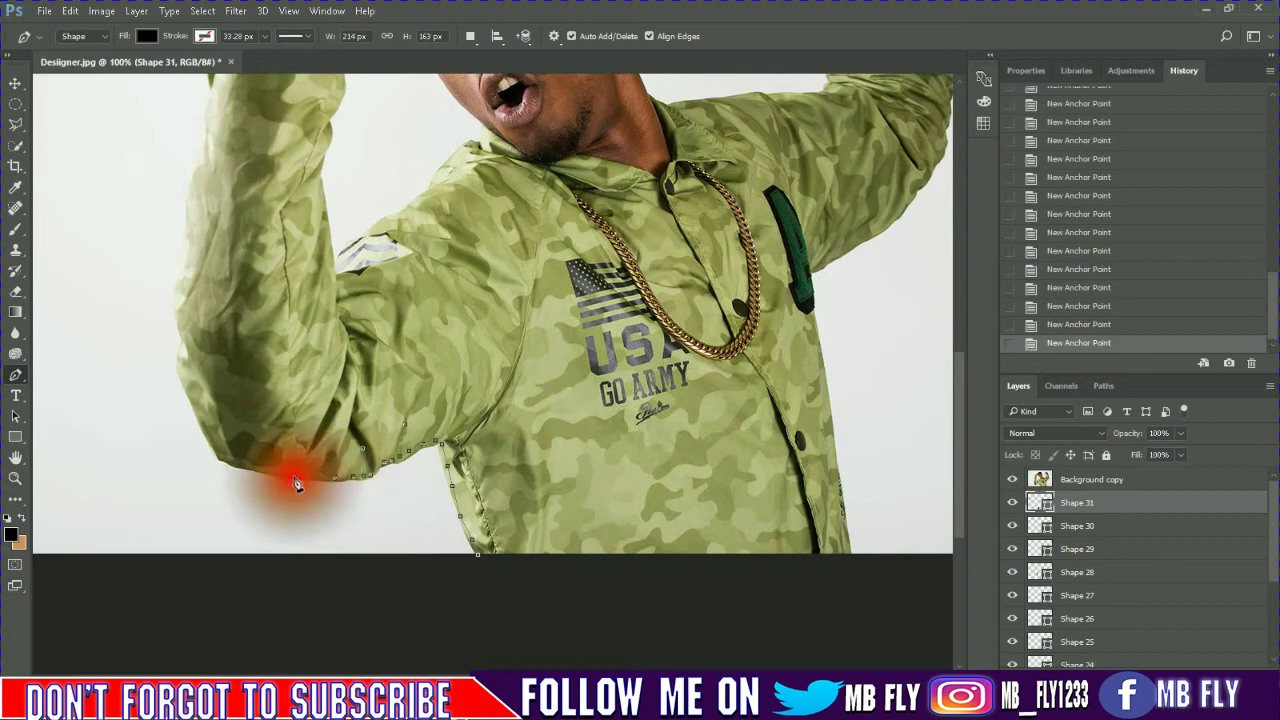
pyautogui.click(252, 470)
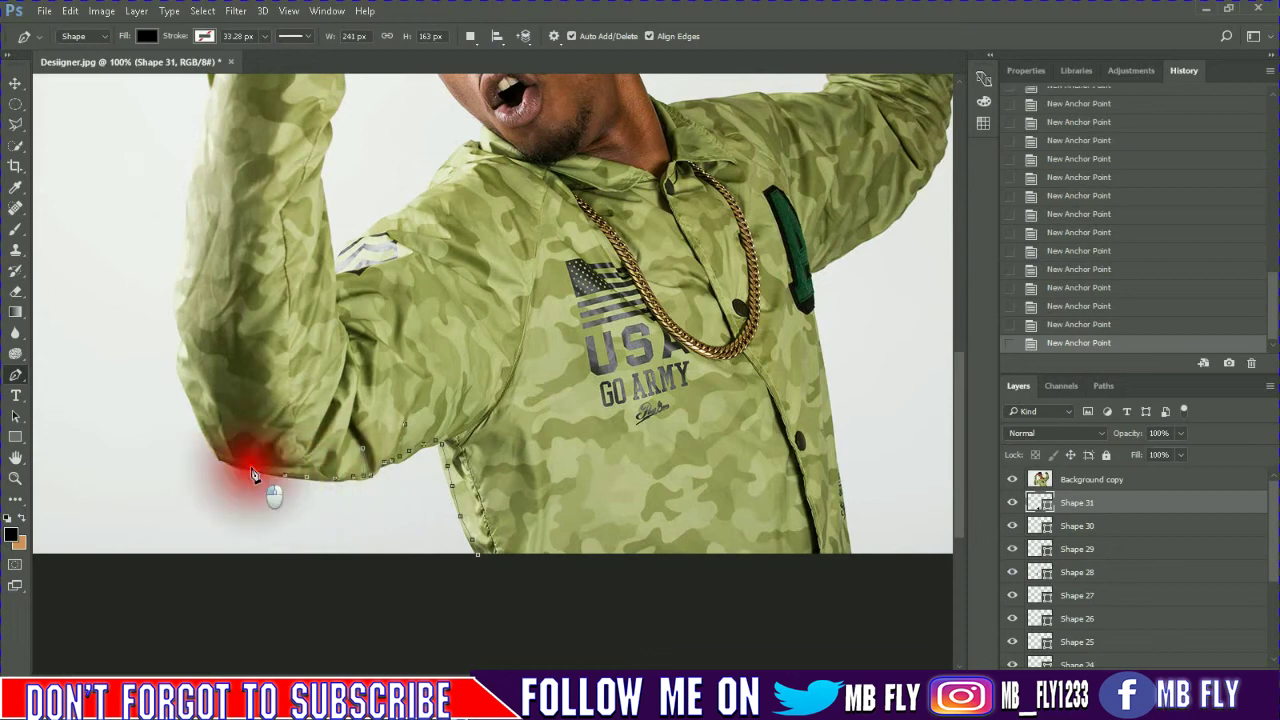
# Trace the left sleeve's outer edge up to the wrist, curving the elbow and top edge
pyautogui.moveTo(165, 297); pyautogui.dragTo(161, 287)
pyautogui.click(180, 350)
pyautogui.click(175, 307)
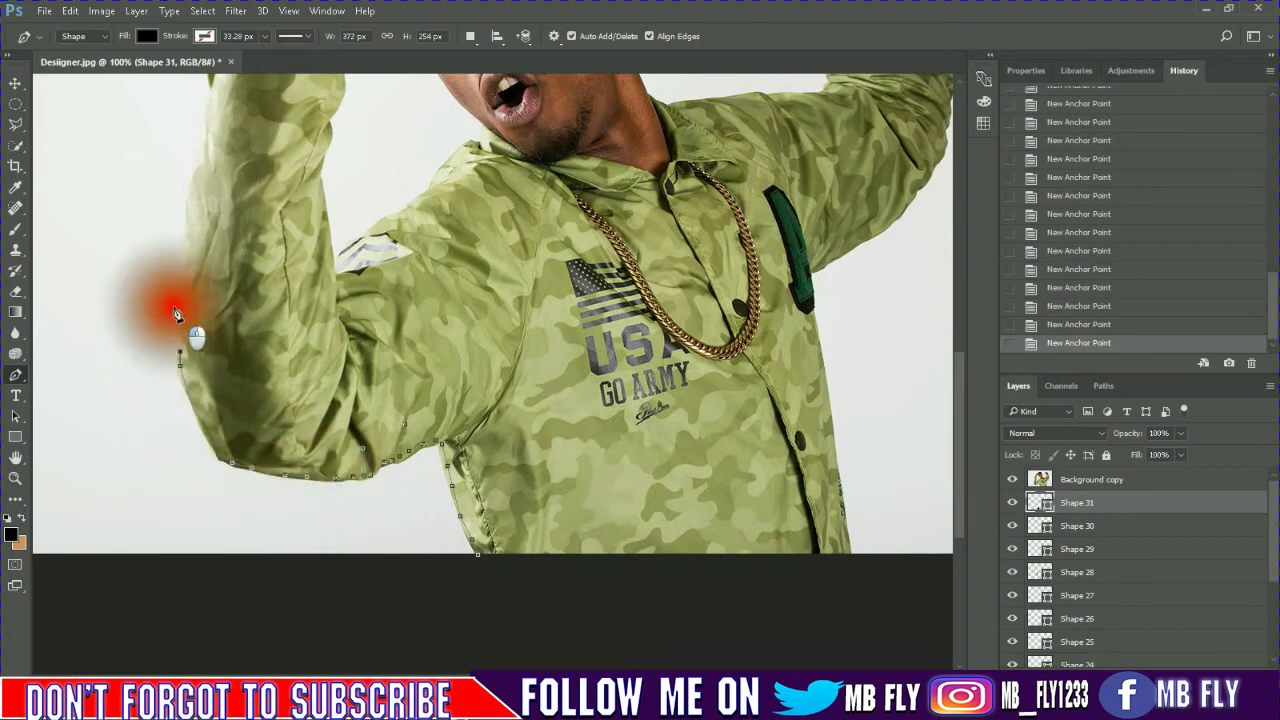
pyautogui.scroll(5, 172, 263)
pyautogui.click(185, 443)
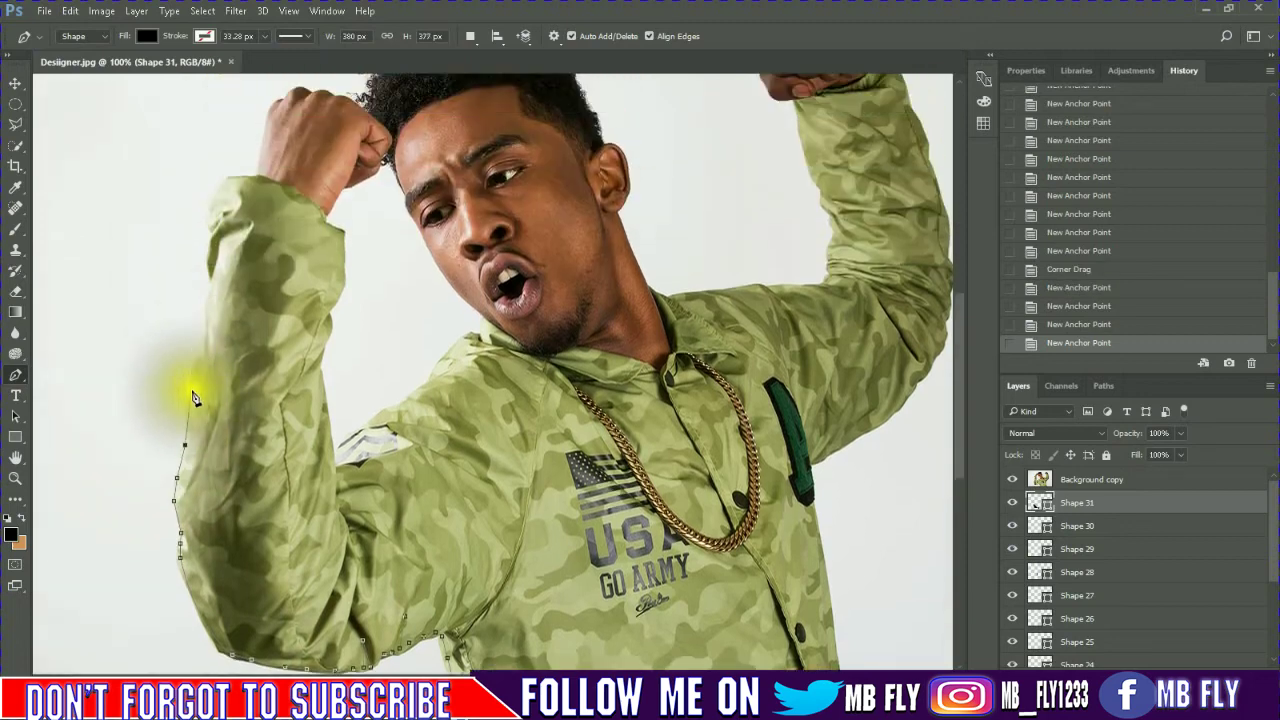
pyautogui.click(190, 392)
pyautogui.click(205, 329)
pyautogui.click(212, 271)
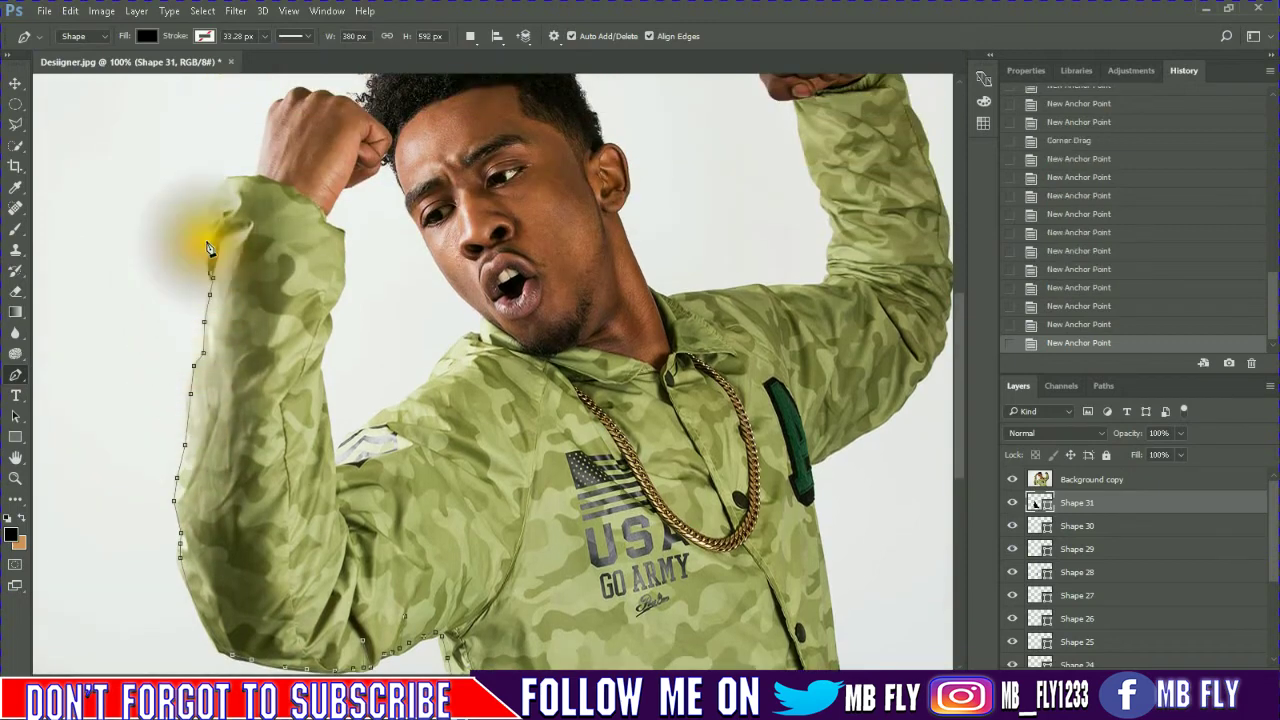
pyautogui.click(208, 242)
pyautogui.moveTo(206, 210); pyautogui.dragTo(214, 210)
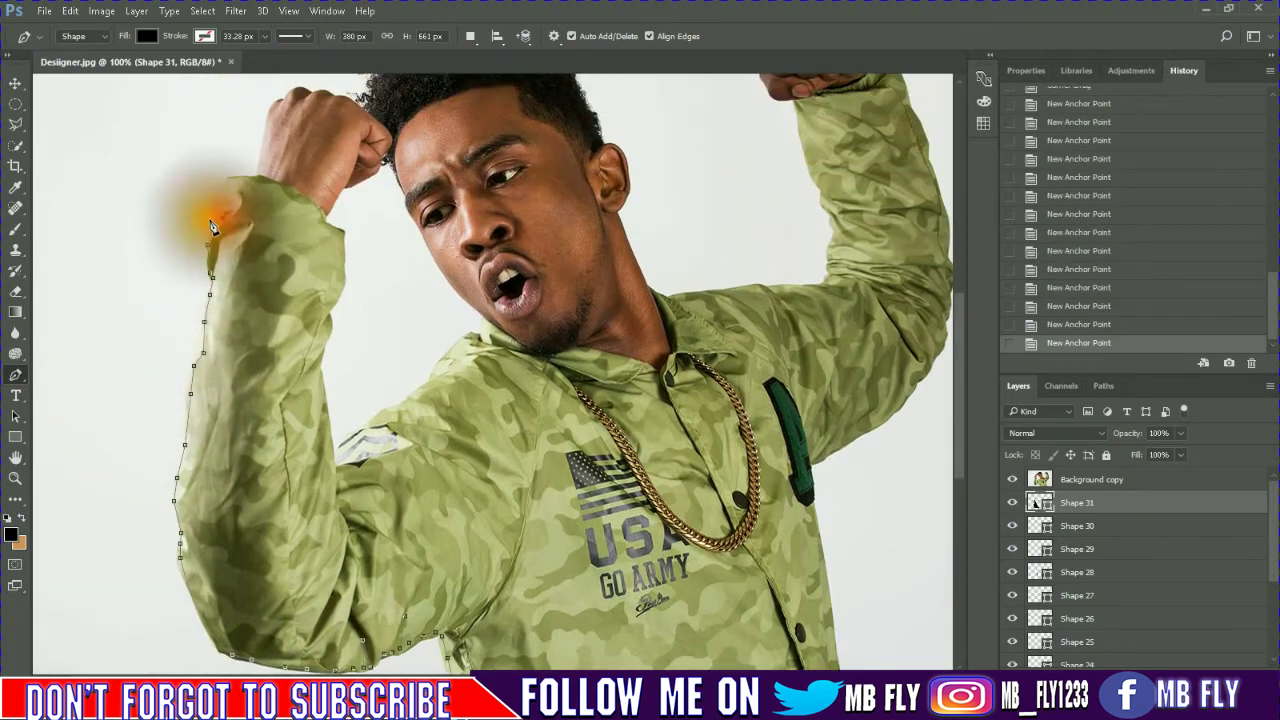
pyautogui.click(250, 180)
pyautogui.click(289, 192)
pyautogui.click(321, 218)
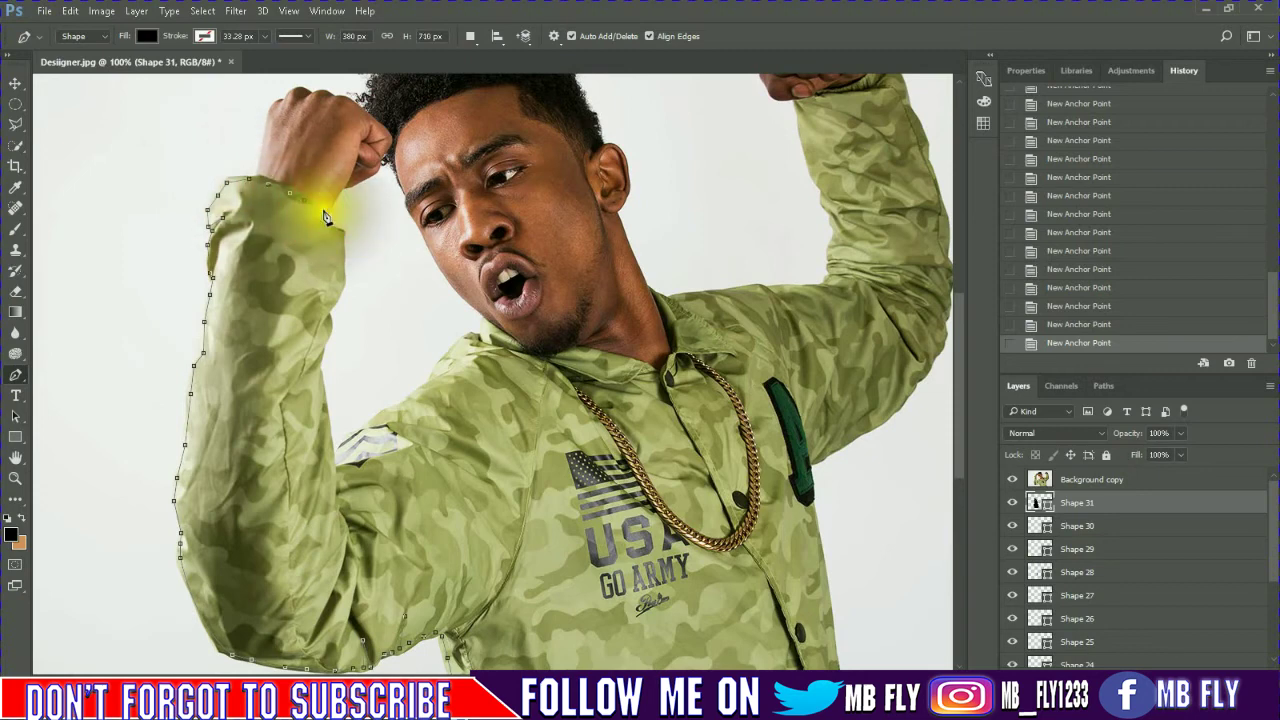
pyautogui.click(268, 184)
pyautogui.moveTo(243, 181); pyautogui.dragTo(214, 186)
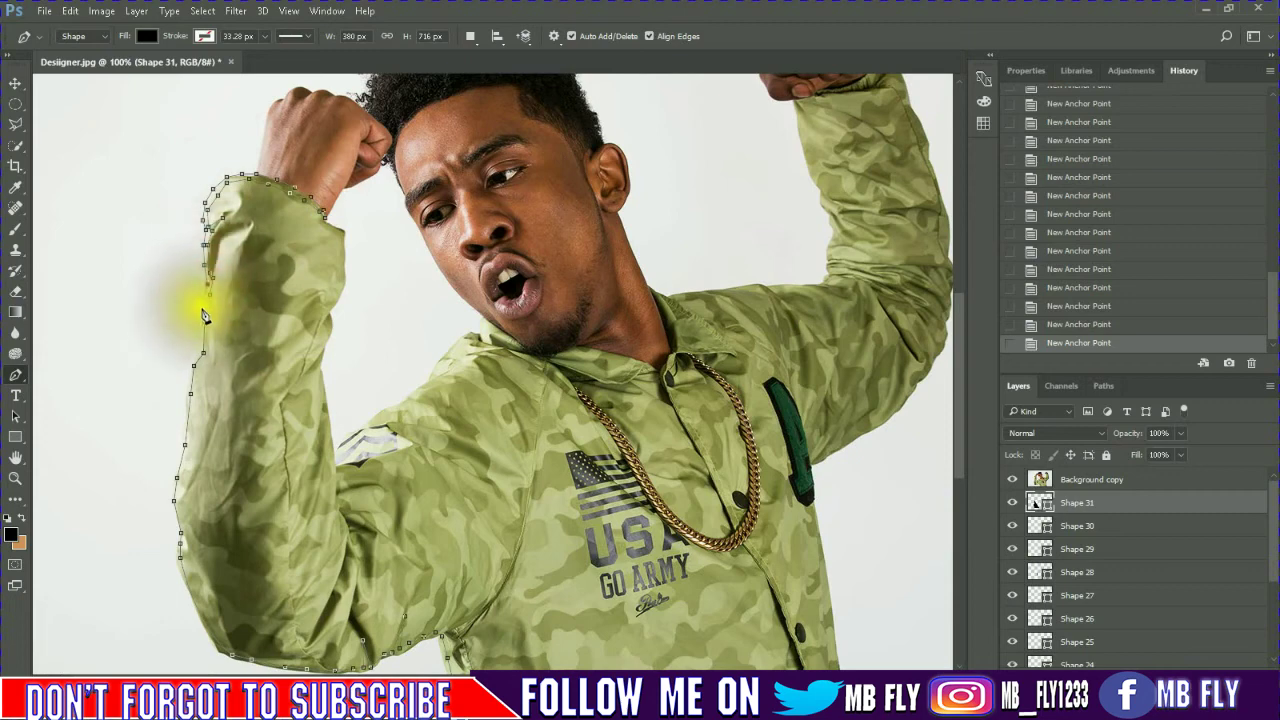
pyautogui.click(200, 350)
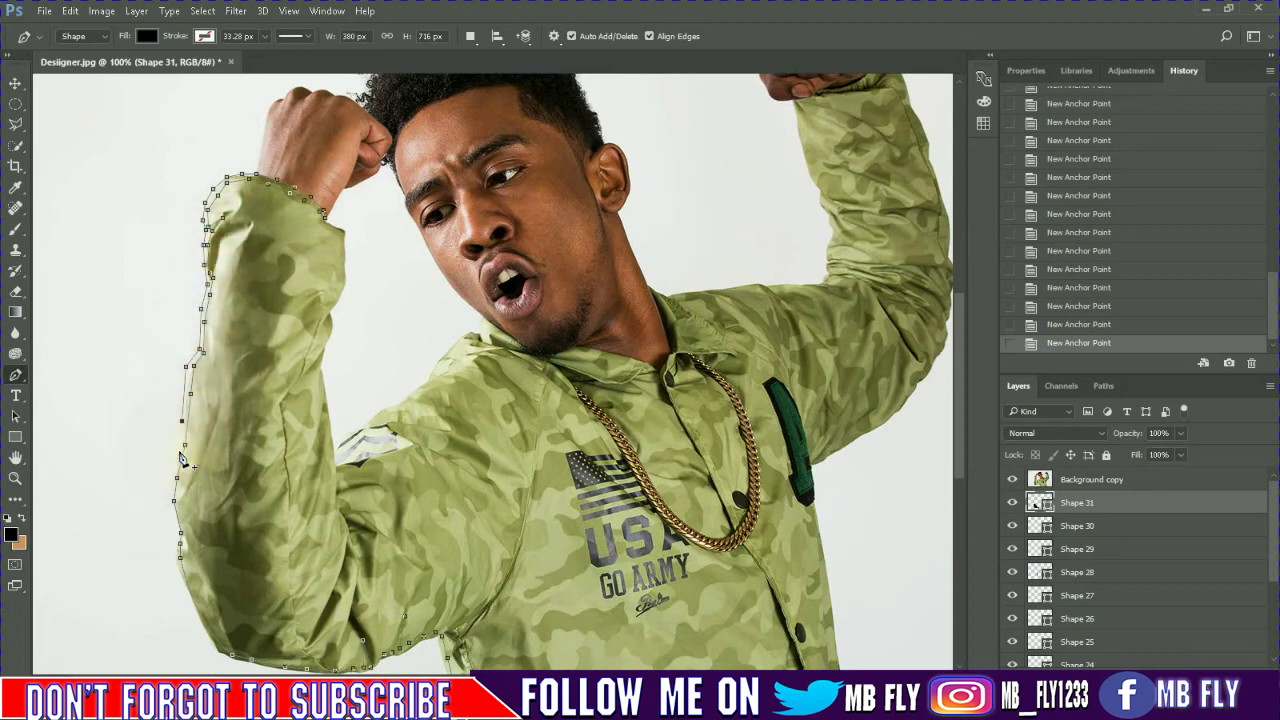
# Trace down the sleeve underside and torso, close Shape 31, and hide the photo layer
pyautogui.scroll(-5, 178, 445)
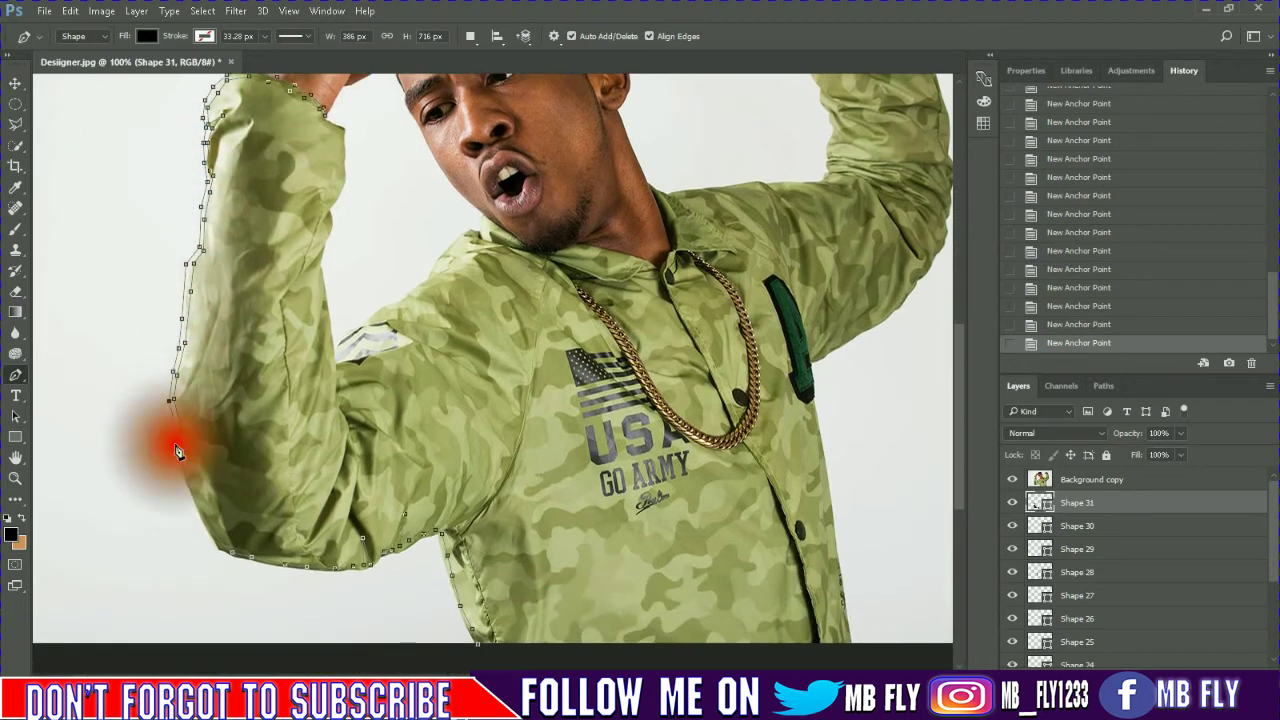
pyautogui.click(176, 452)
pyautogui.click(192, 505)
pyautogui.click(214, 550)
pyautogui.click(252, 563)
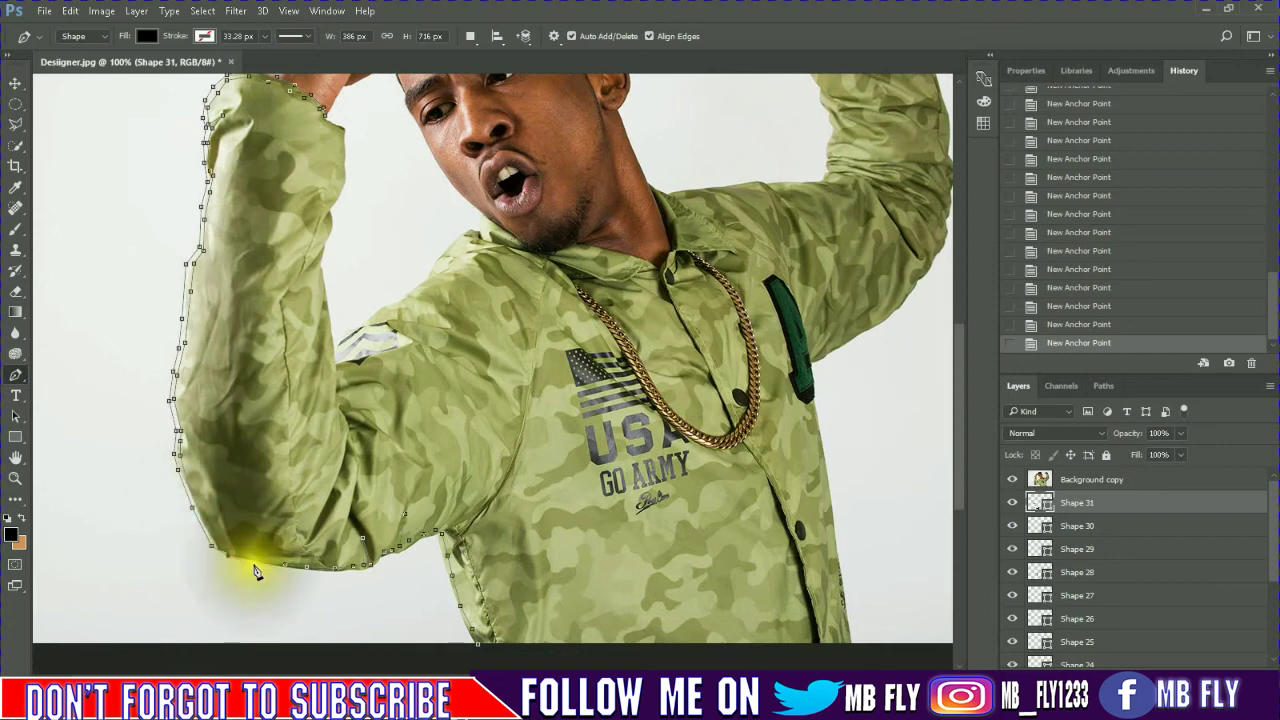
pyautogui.click(385, 563)
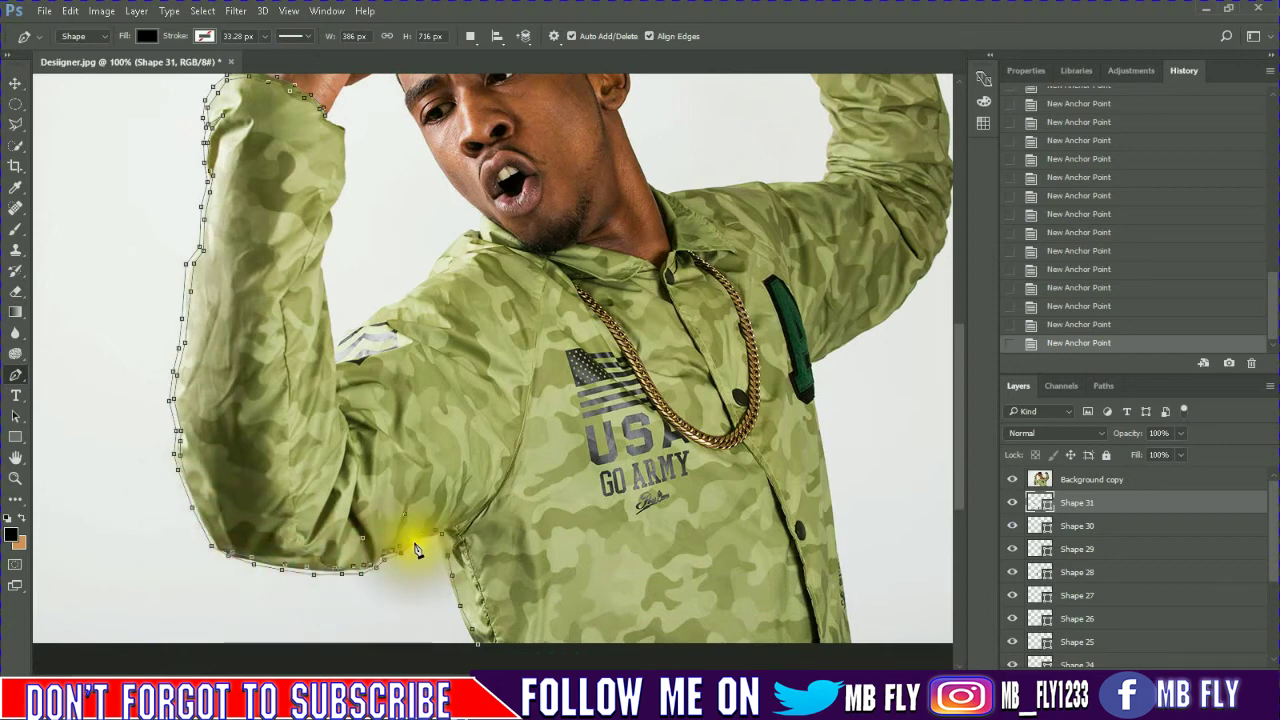
pyautogui.click(447, 578)
pyautogui.click(452, 605)
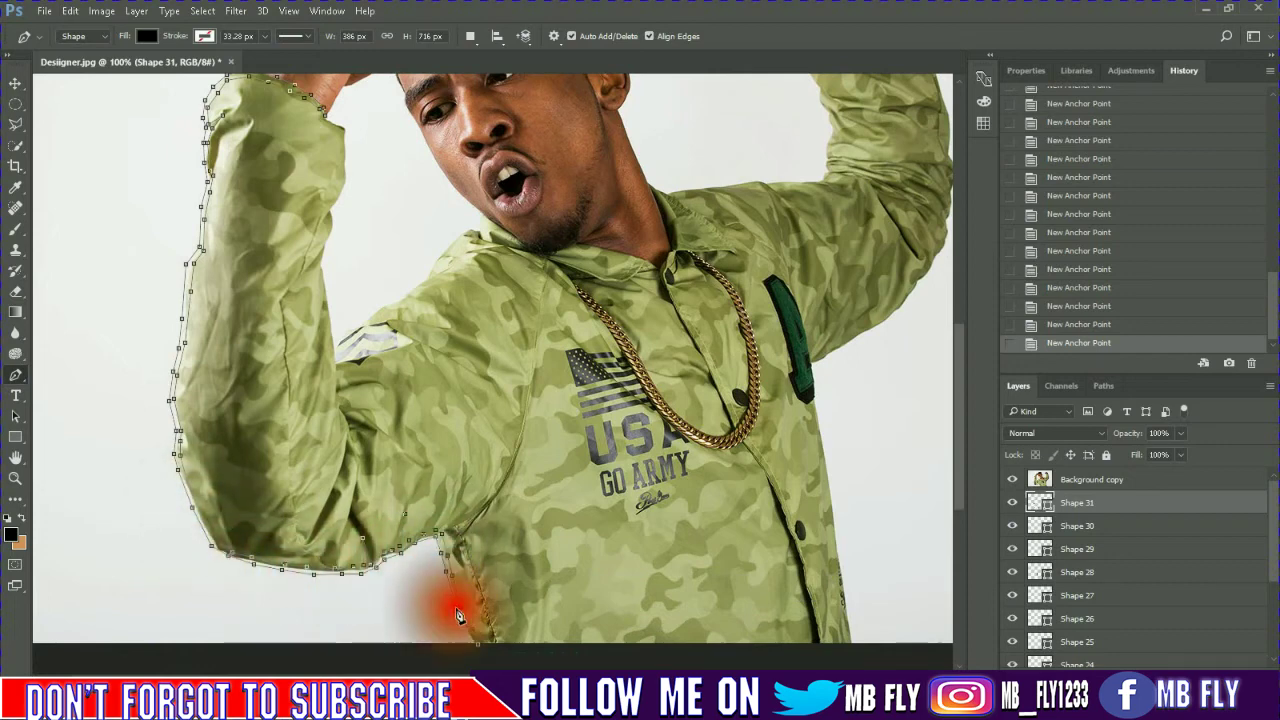
pyautogui.click(469, 630)
pyautogui.click(480, 655)
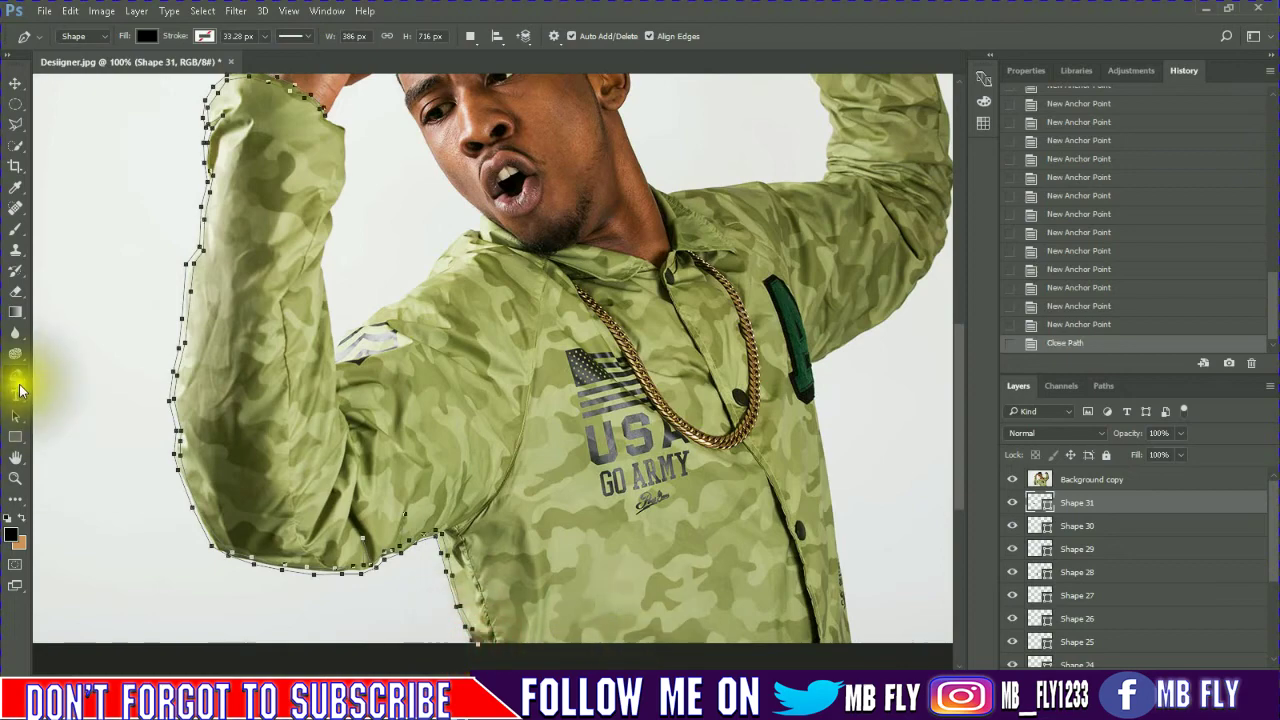
pyautogui.click(1012, 479)
pyautogui.scroll(5, 866, 452)
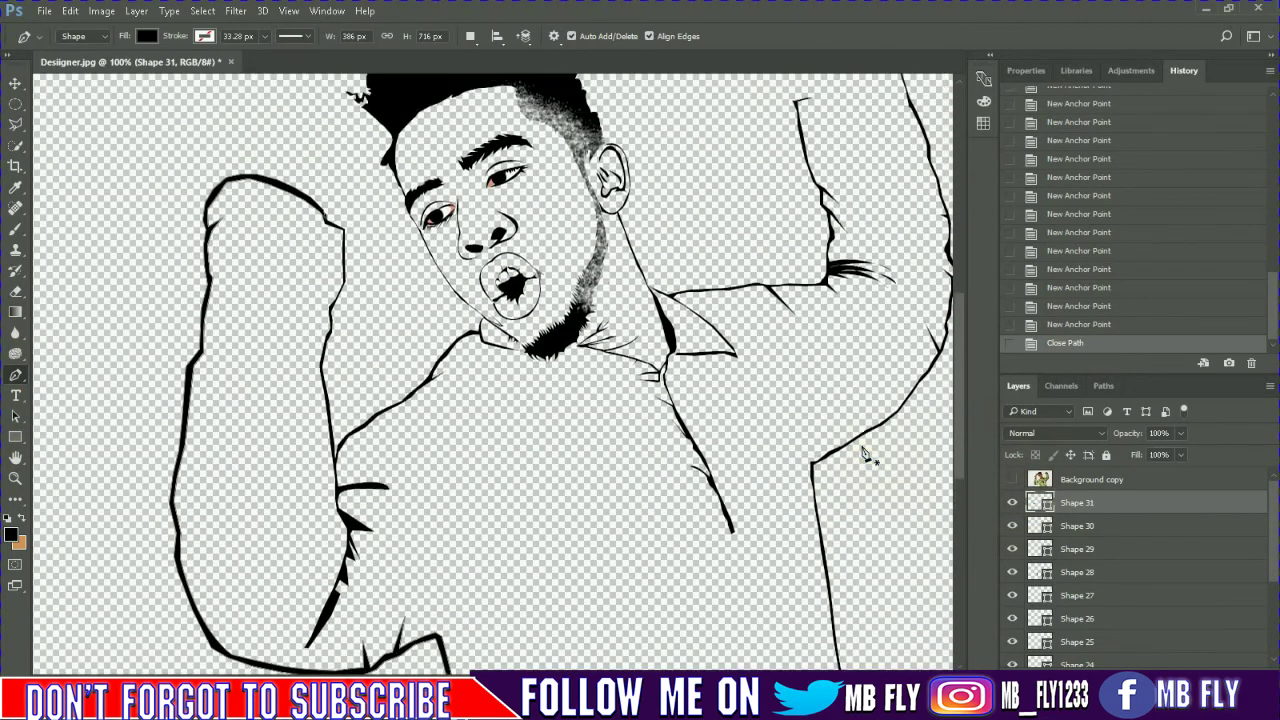